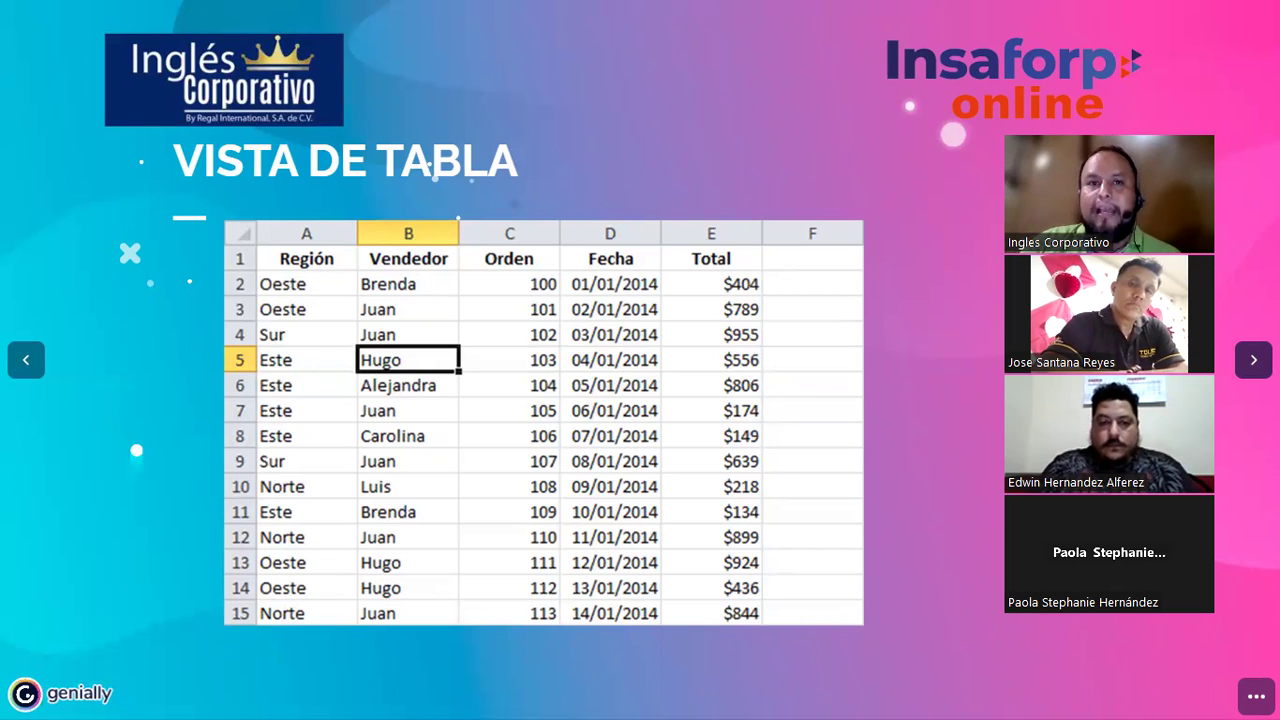
mouse_move(1208, 6)
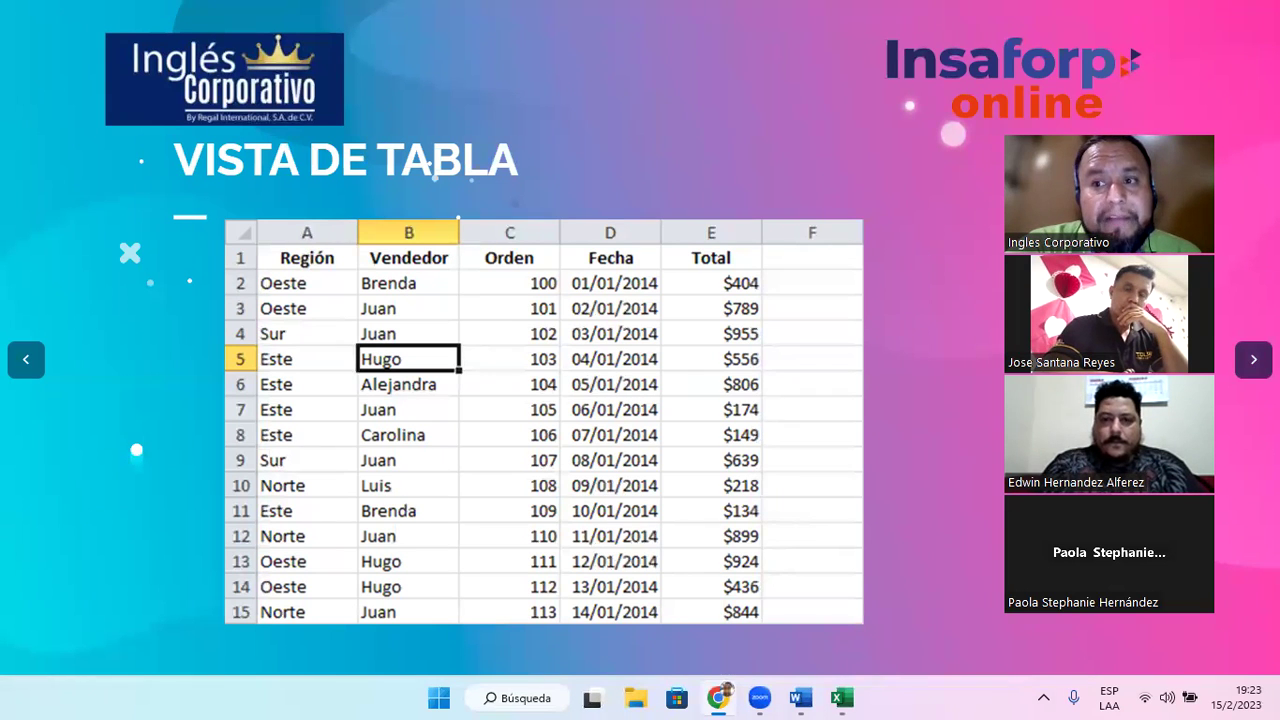
key("Right")
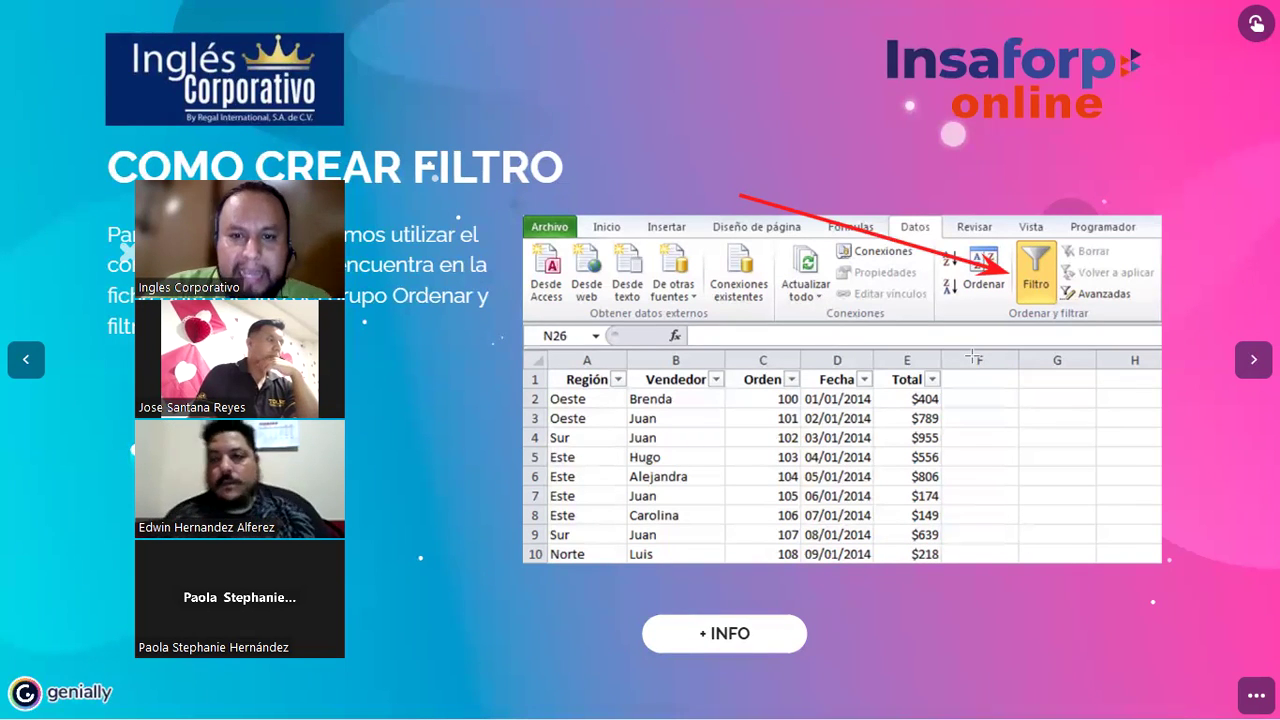
left_click_drag(635, 432, 712, 438)
left_click_drag(936, 460, 702, 497)
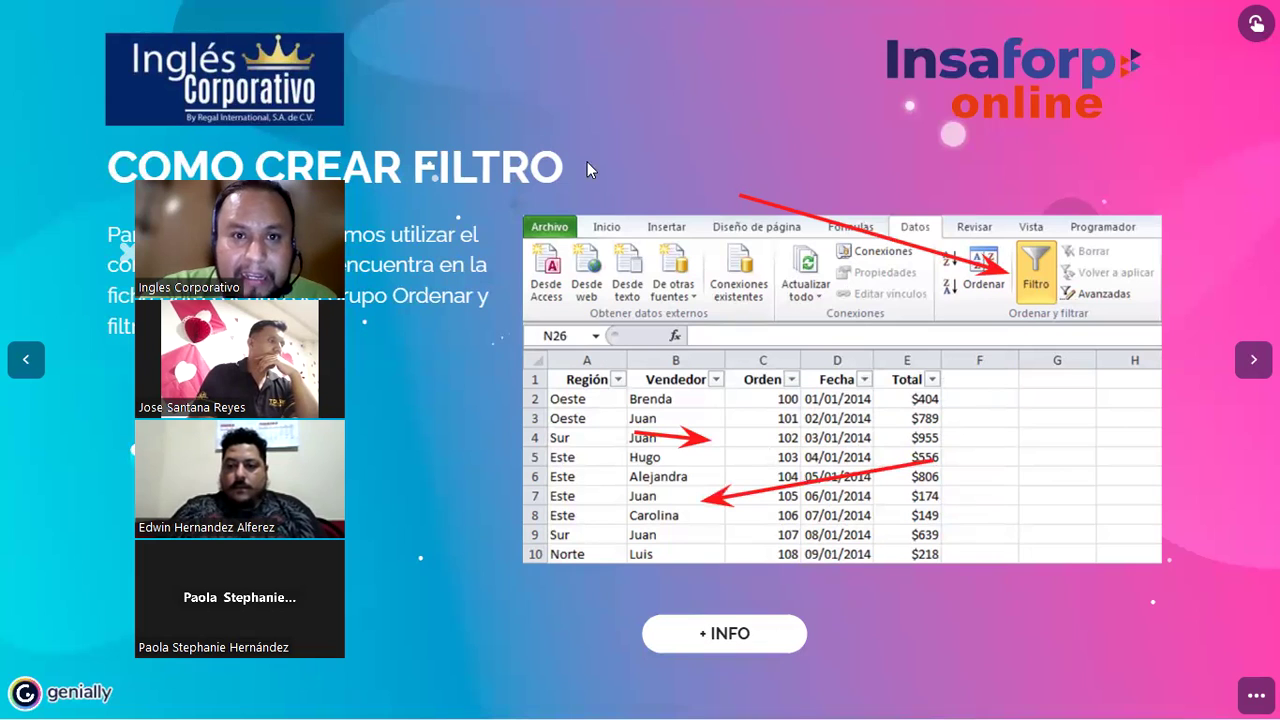
mouse_move(946, 372)
left_mouse_down()
mouse_move(1100, 538)
mouse_move(1150, 555)
left_mouse_up()
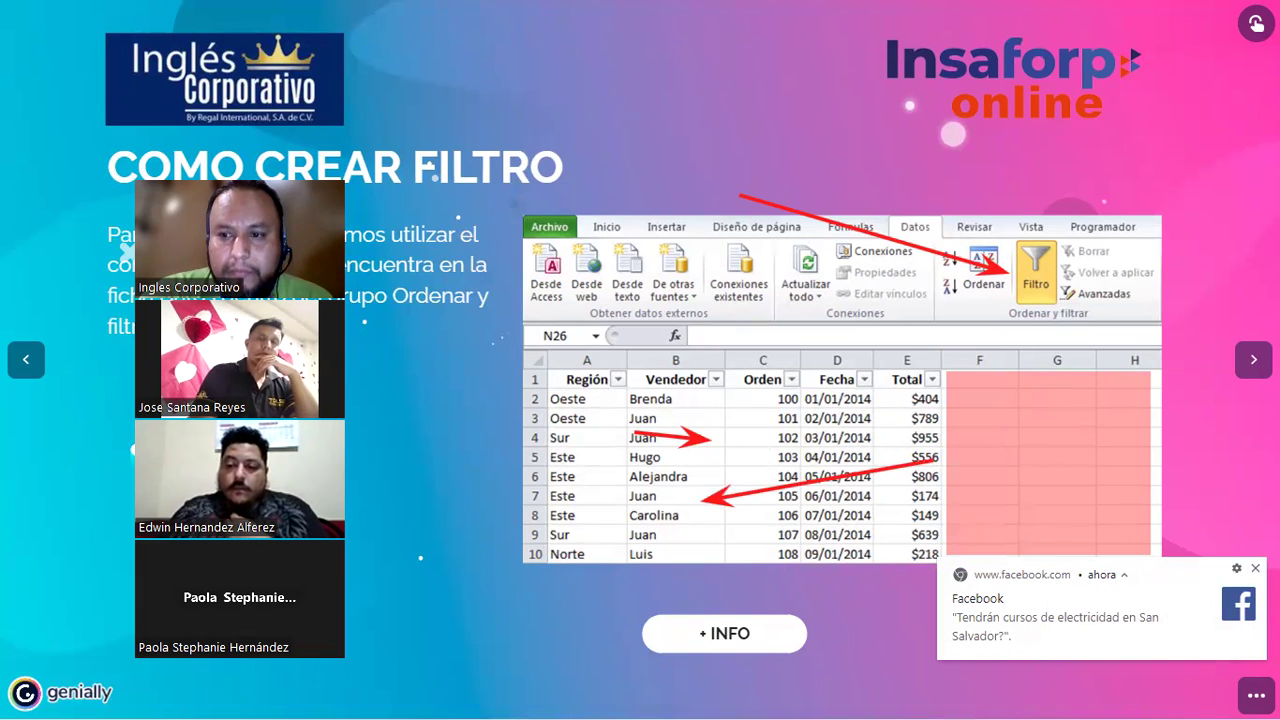
left_click(1255, 568)
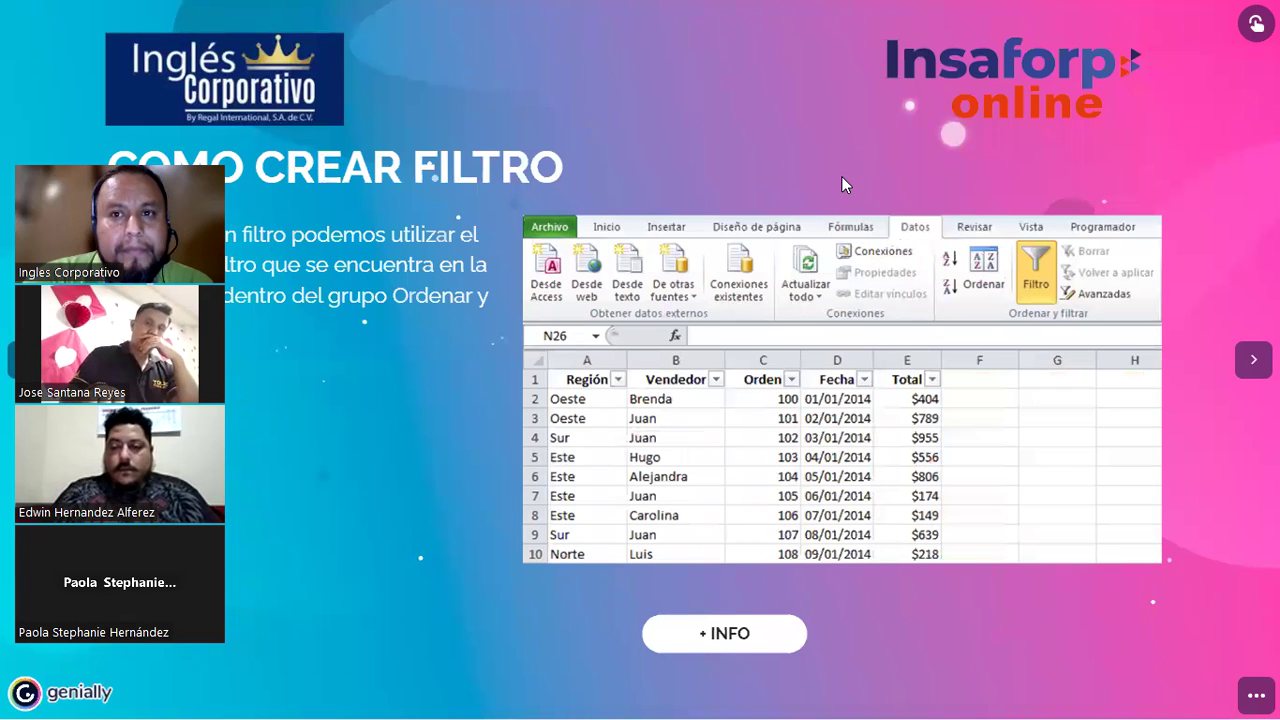
left_click(727, 643)
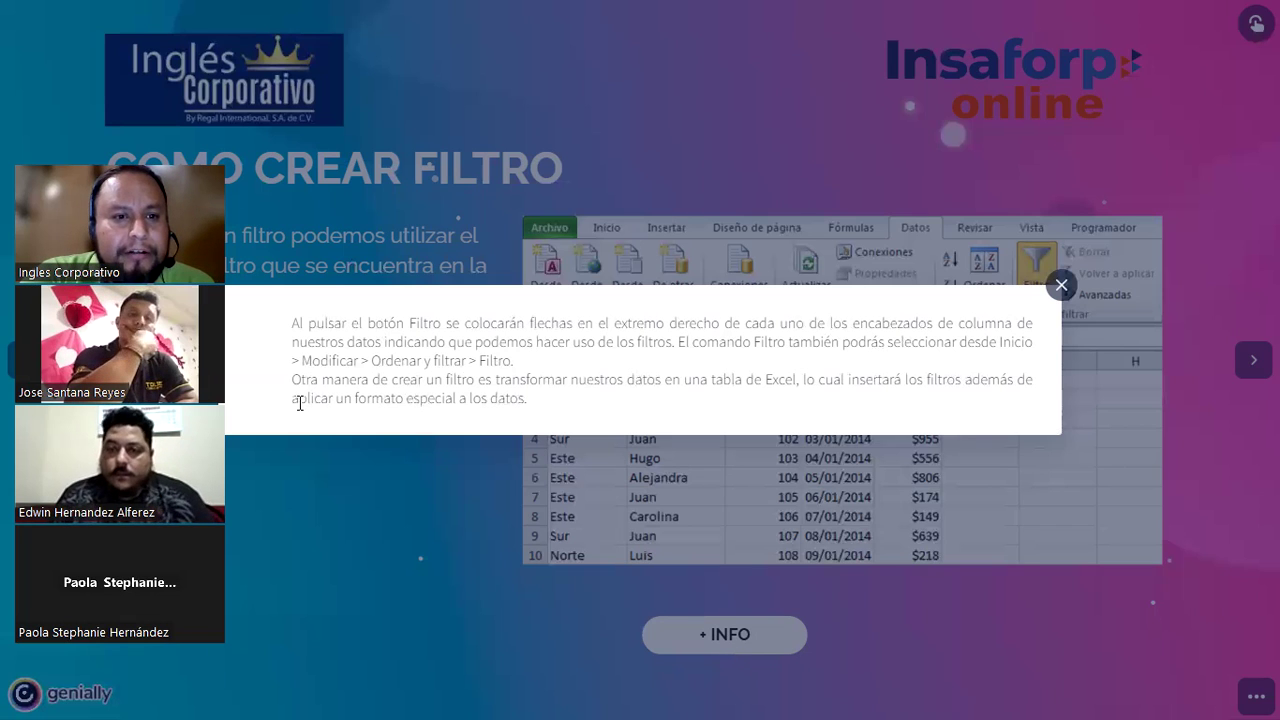
left_click_drag(290, 399, 563, 414)
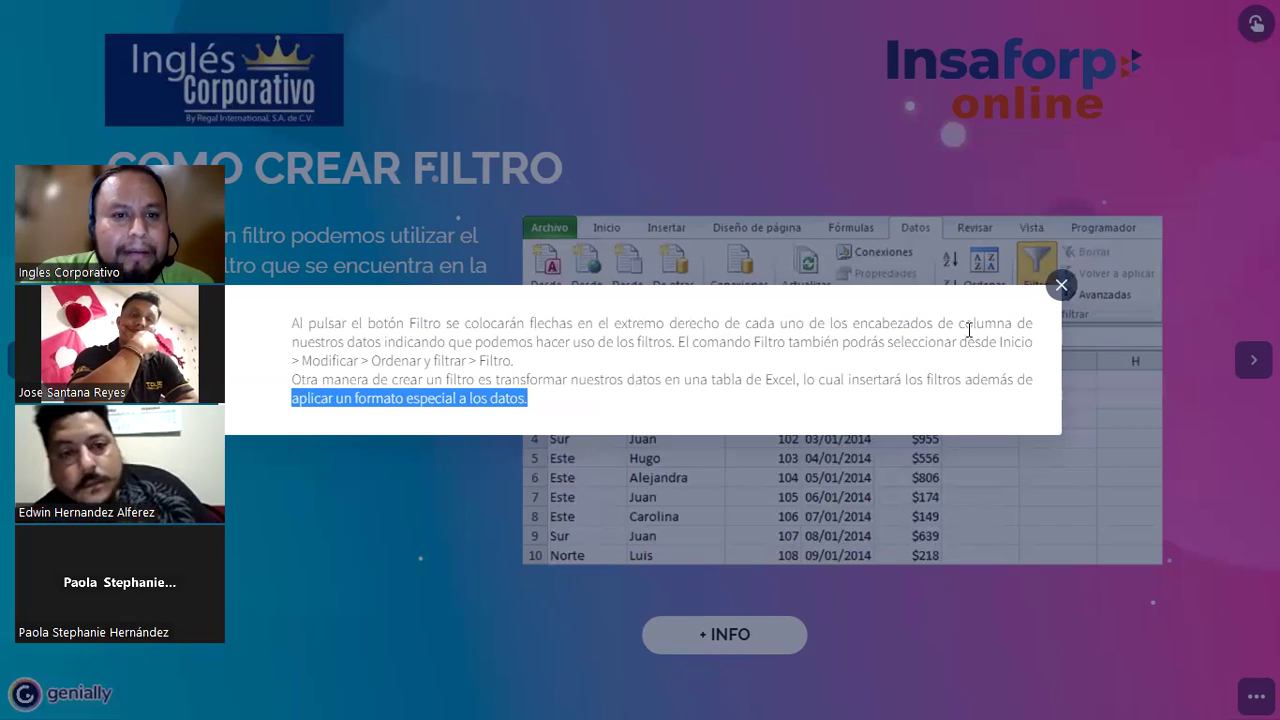
left_click(1065, 292)
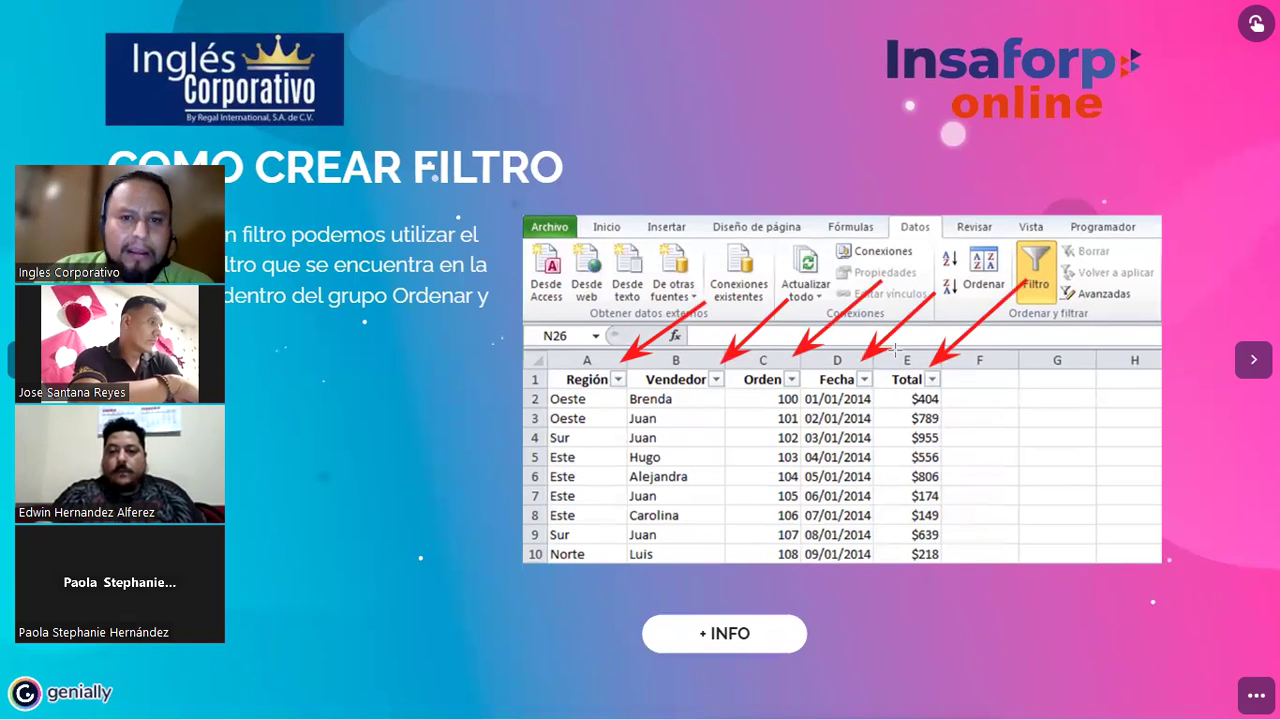
left_click_drag(610, 393, 615, 508)
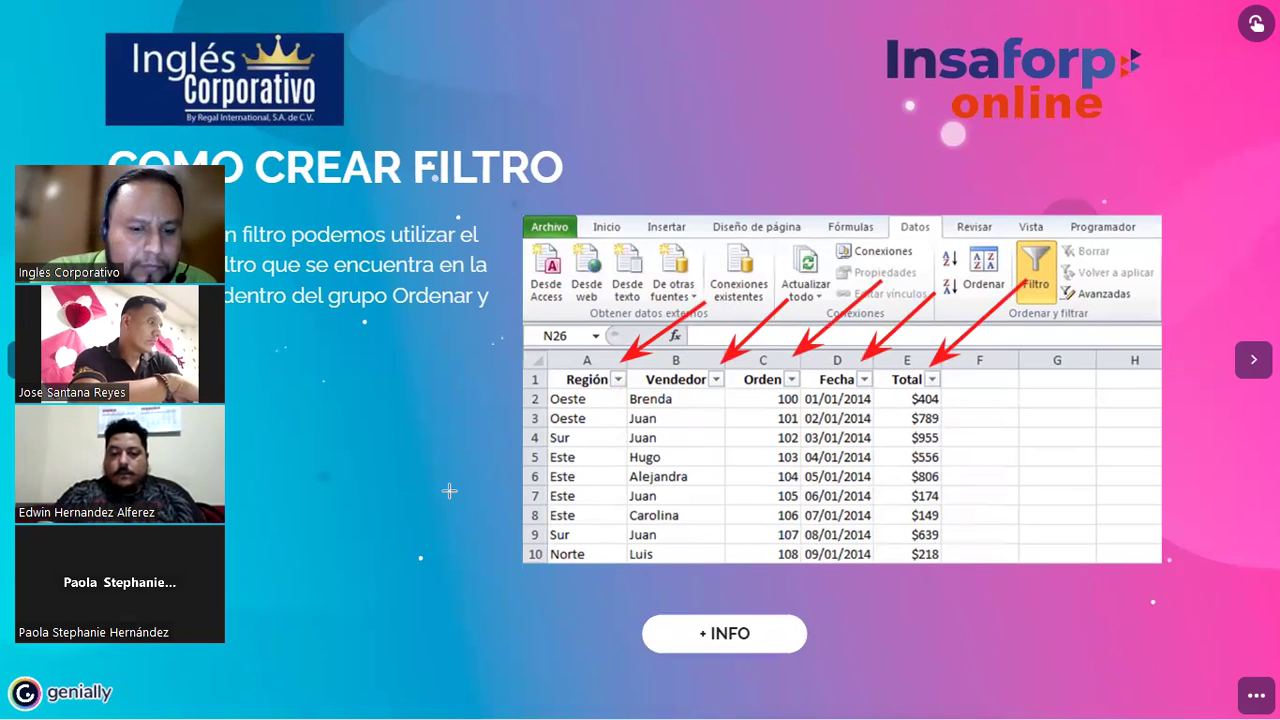
left_click_drag(488, 613, 615, 396)
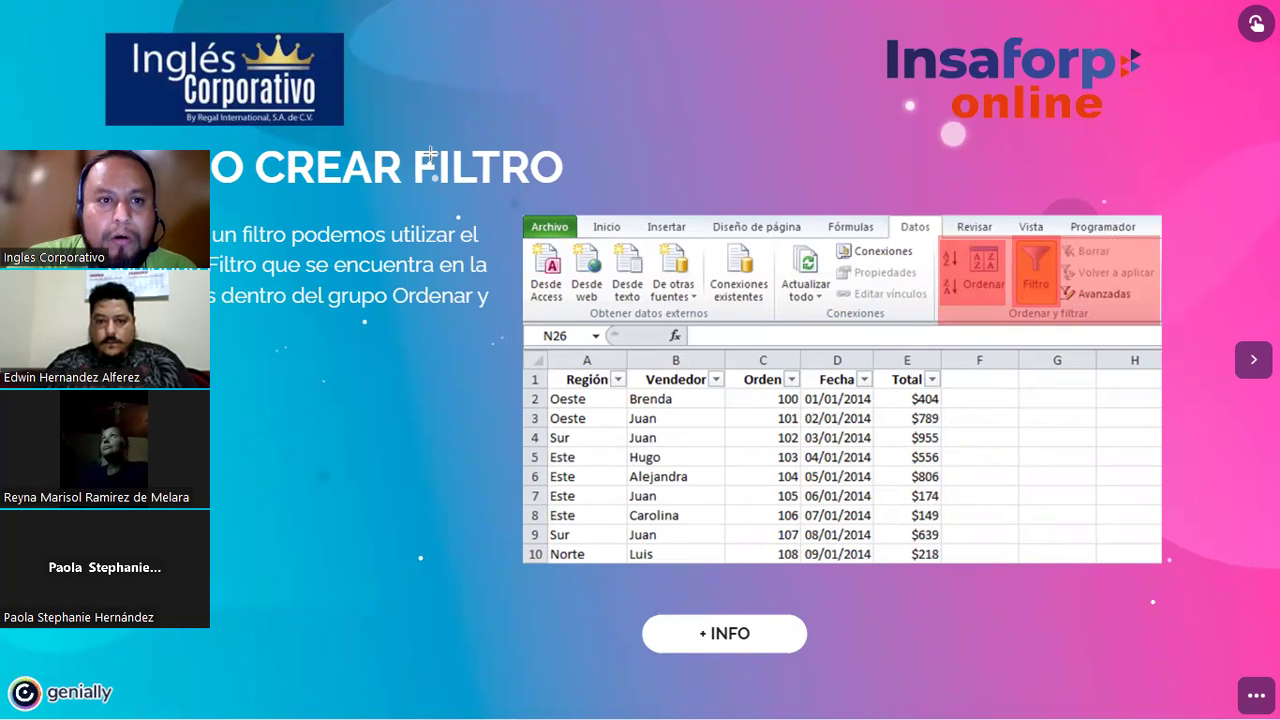
key("Right")
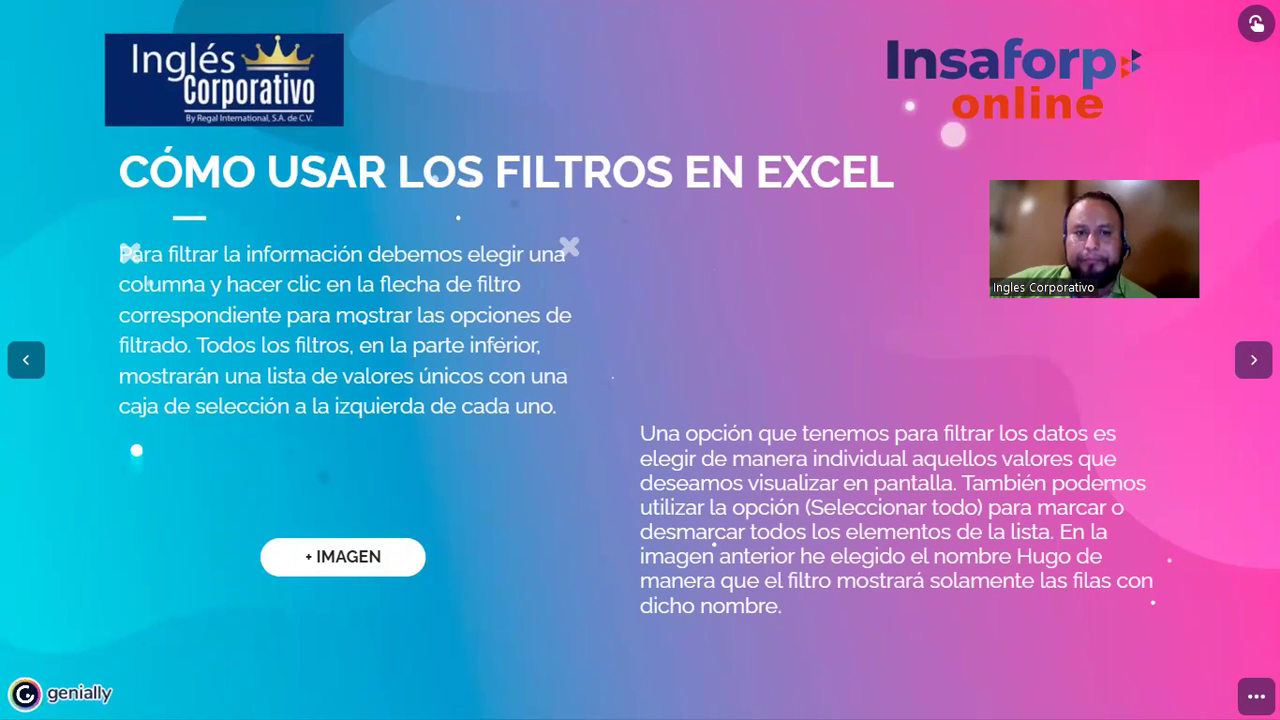
left_click(343, 568)
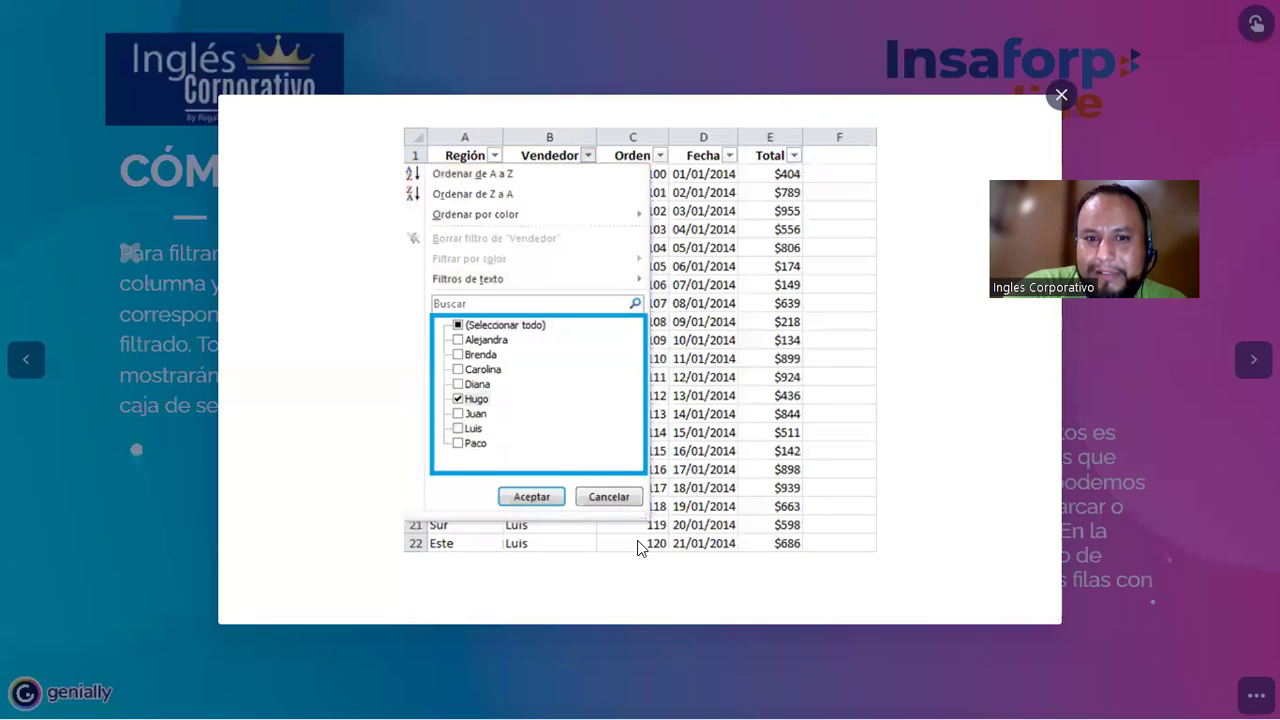
left_click(1060, 95)
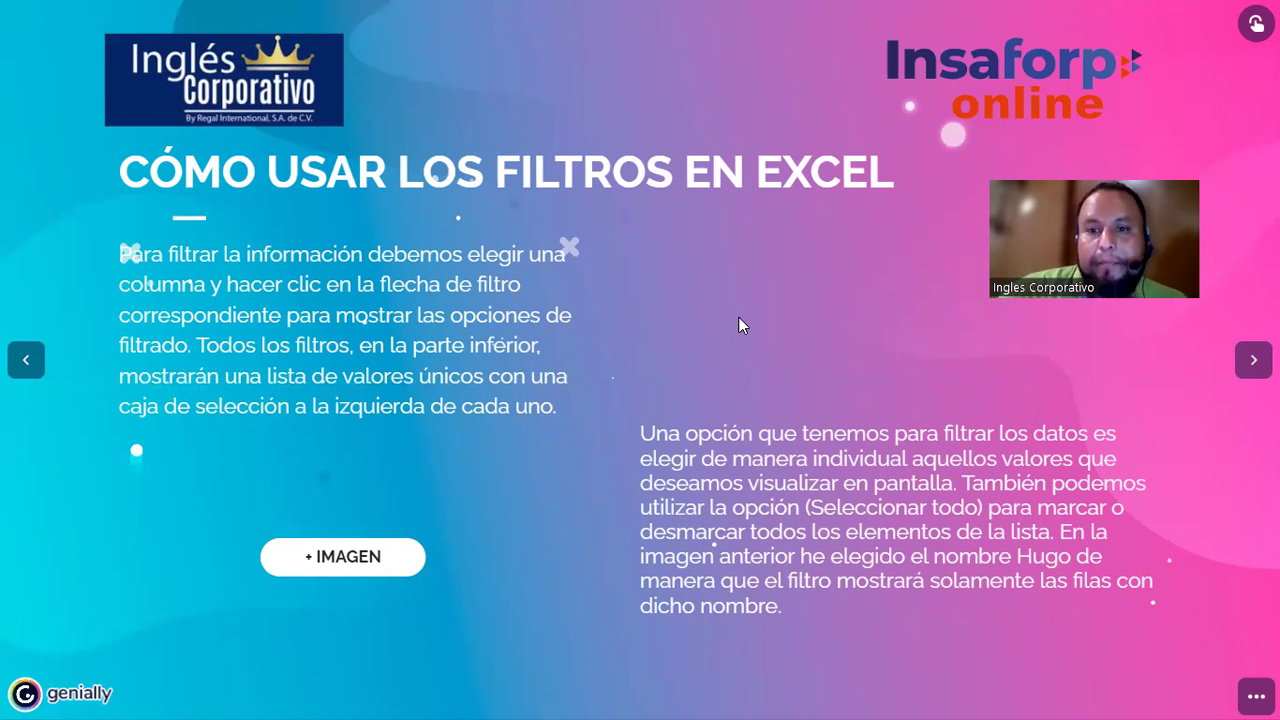
left_click(1240, 358)
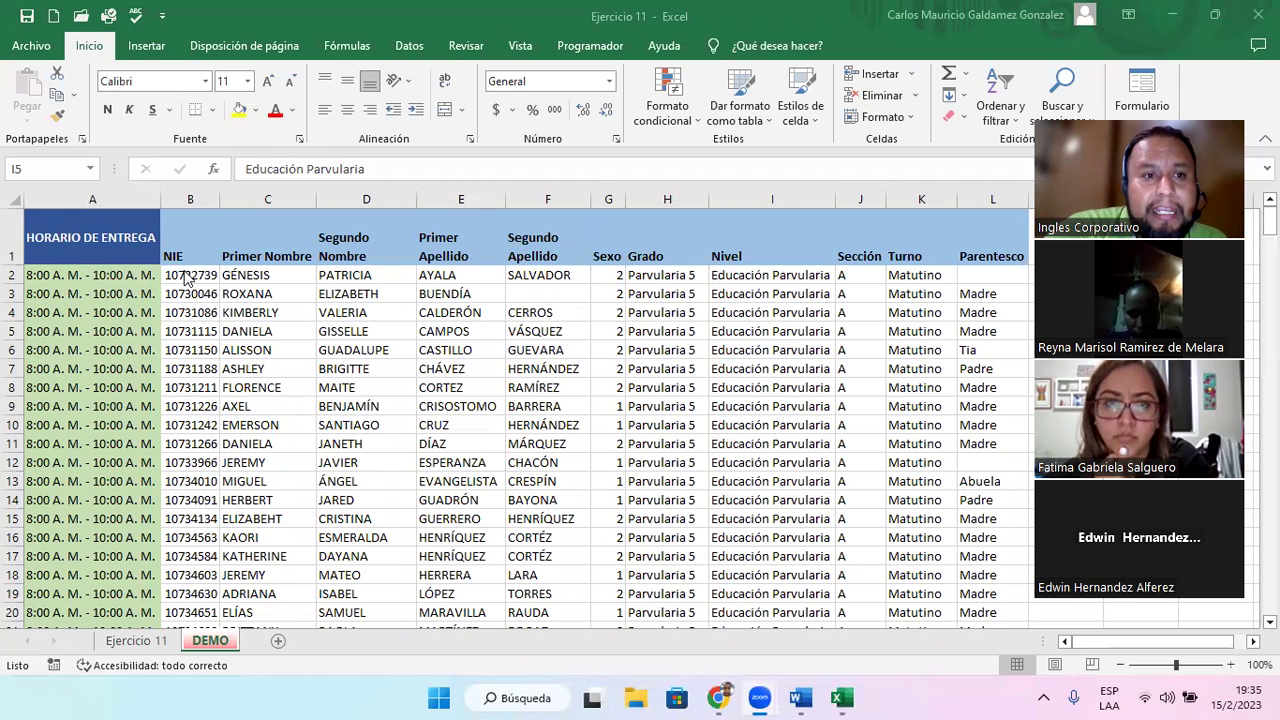
Examine the first student record in row 2 of the DEMO sheet, from the first name across to Nivel
left_click(250, 270)
left_click(385, 276)
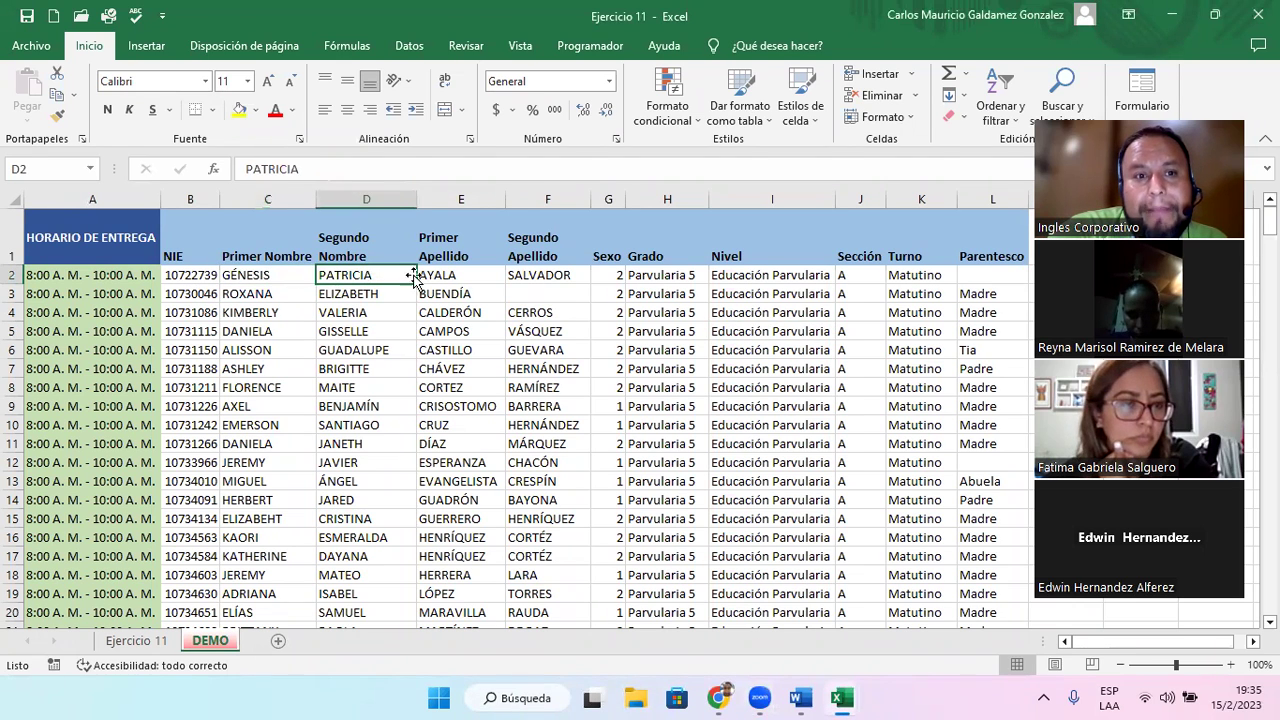
left_click(438, 278)
left_click(538, 276)
left_click(600, 277)
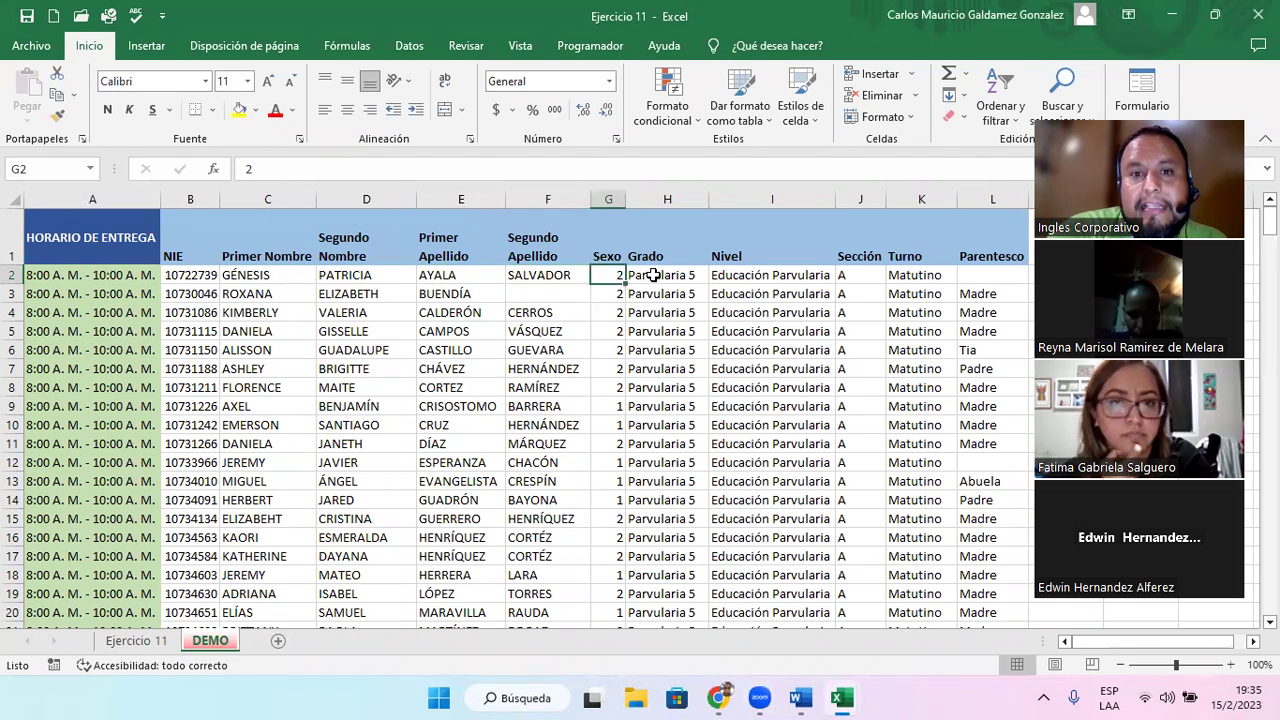
left_click(654, 276)
left_click(796, 280)
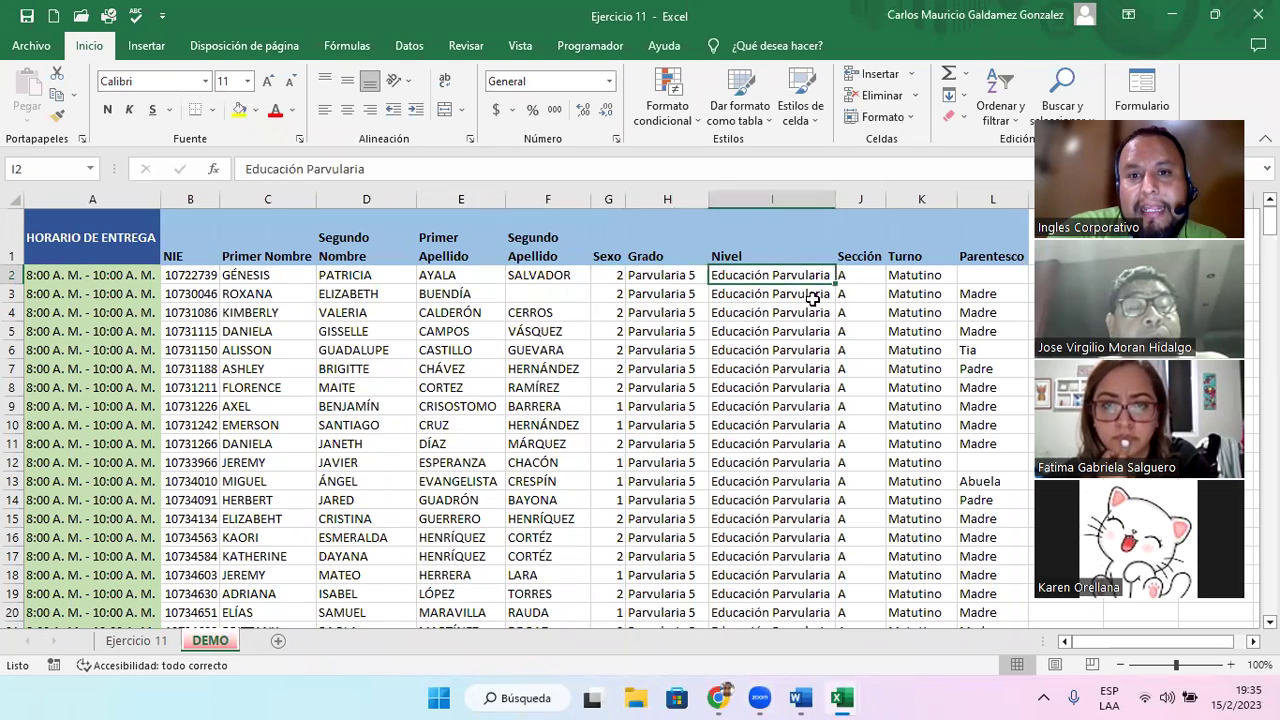
Review the column headings Grado, Nivel, Sección, Turno and Parentesco in row 1
left_click(648, 255)
left_click(745, 256)
left_click(862, 258)
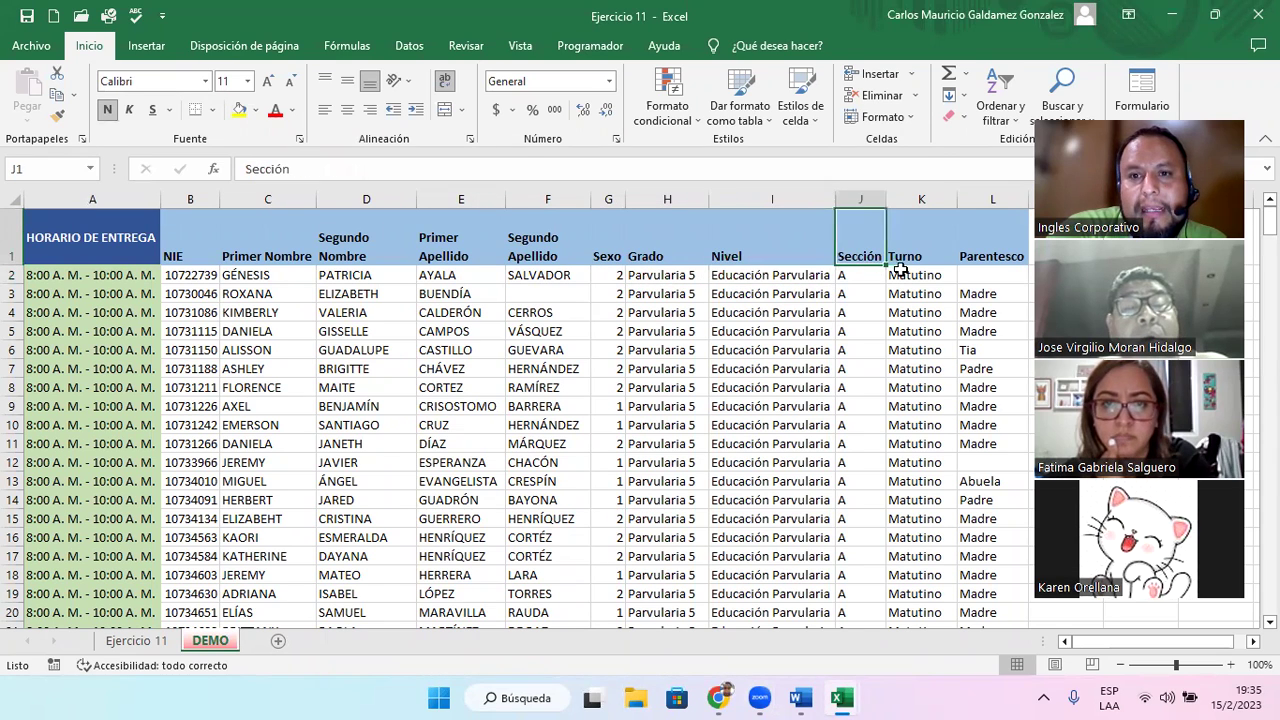
left_click(915, 256)
left_click(989, 254)
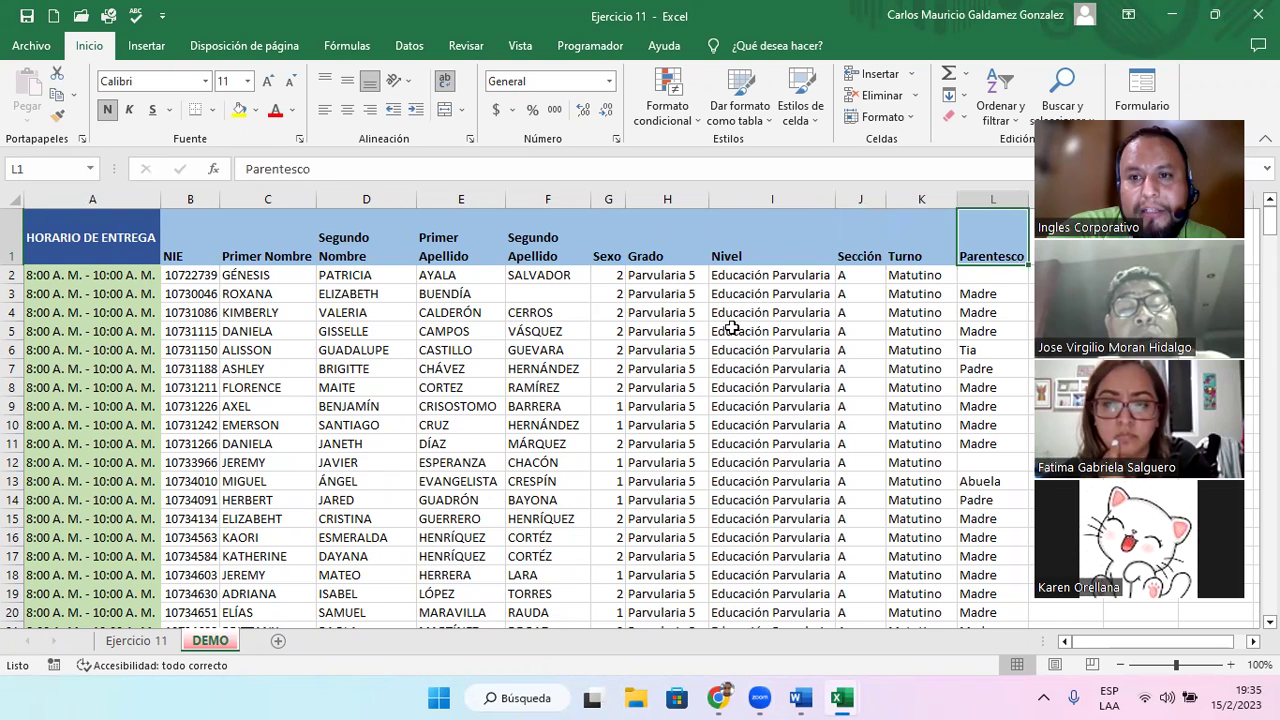
left_click(479, 305)
left_click(966, 257)
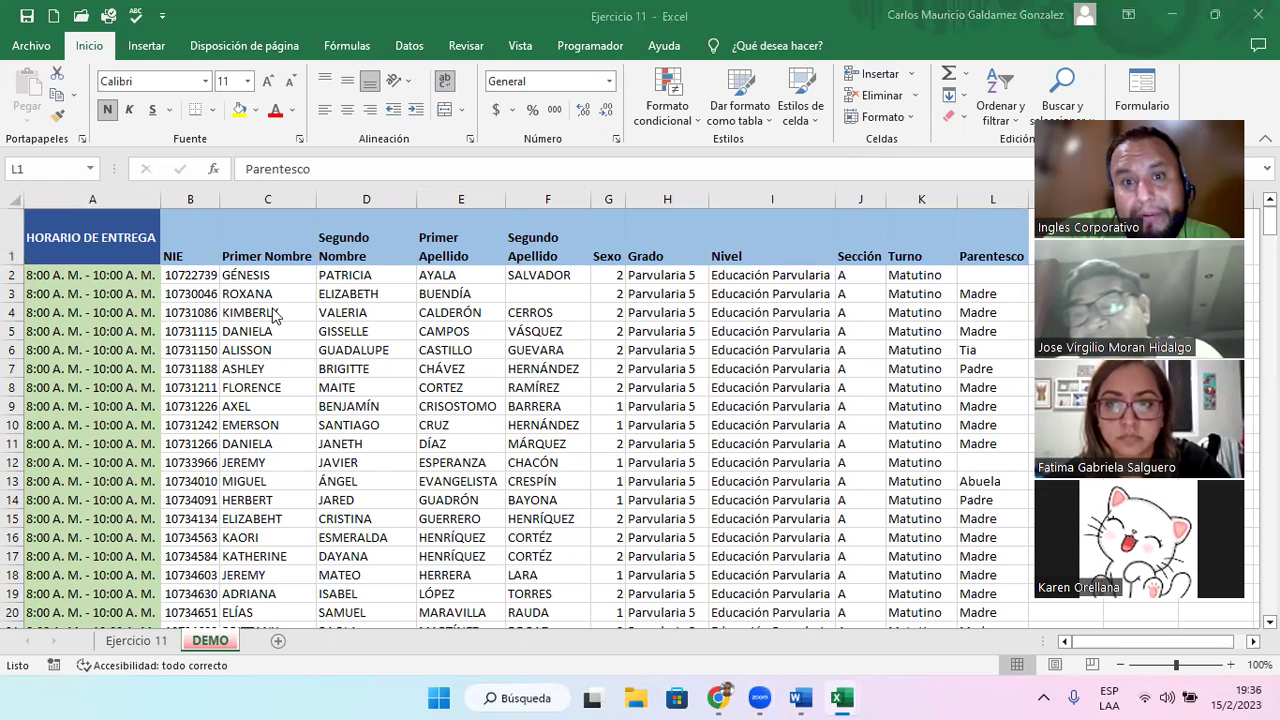
Select all the HORARIO DE ENTREGA entries in column A, without the heading, to check how many records there are
left_click(120, 277)
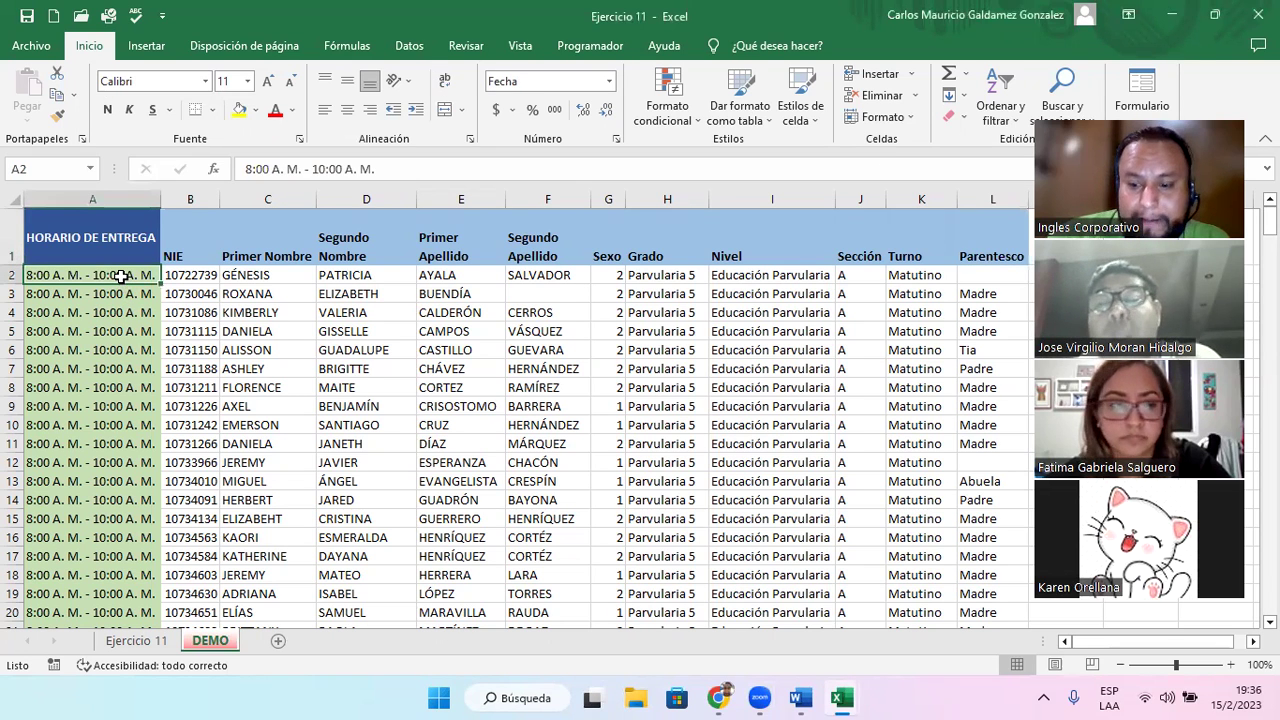
key("ctrl+Down")
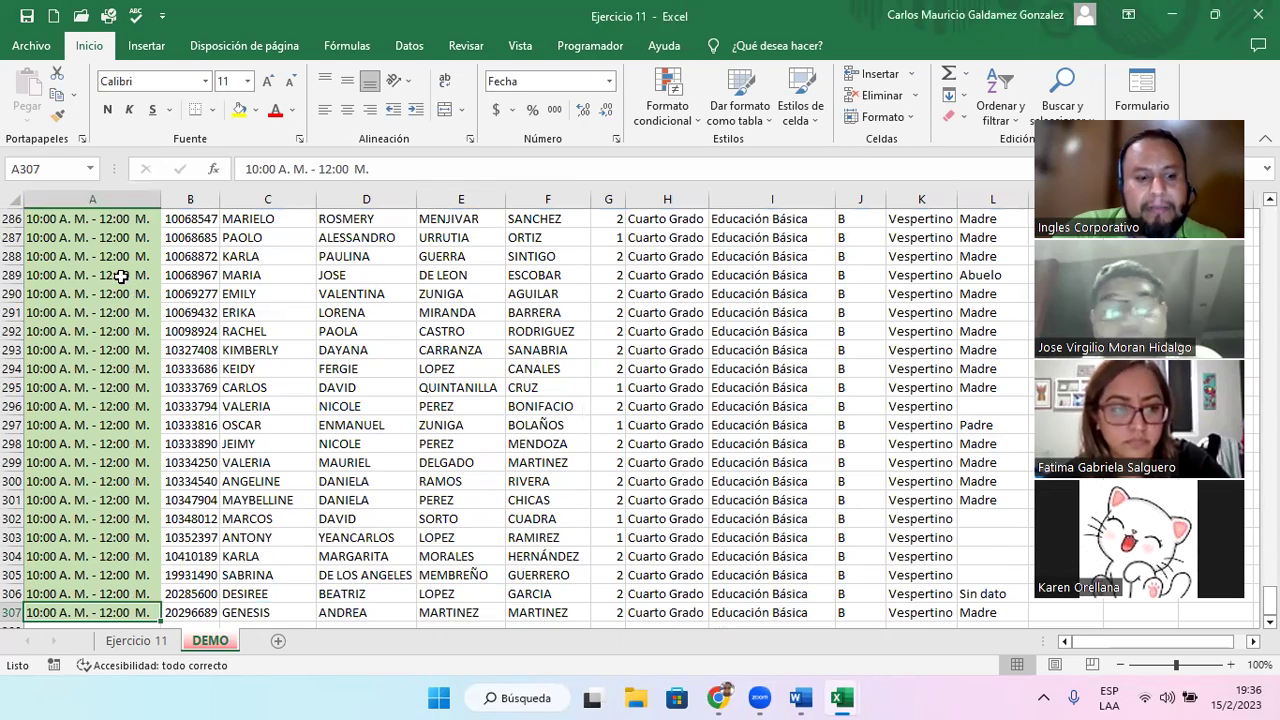
key("ctrl+shift+Up")
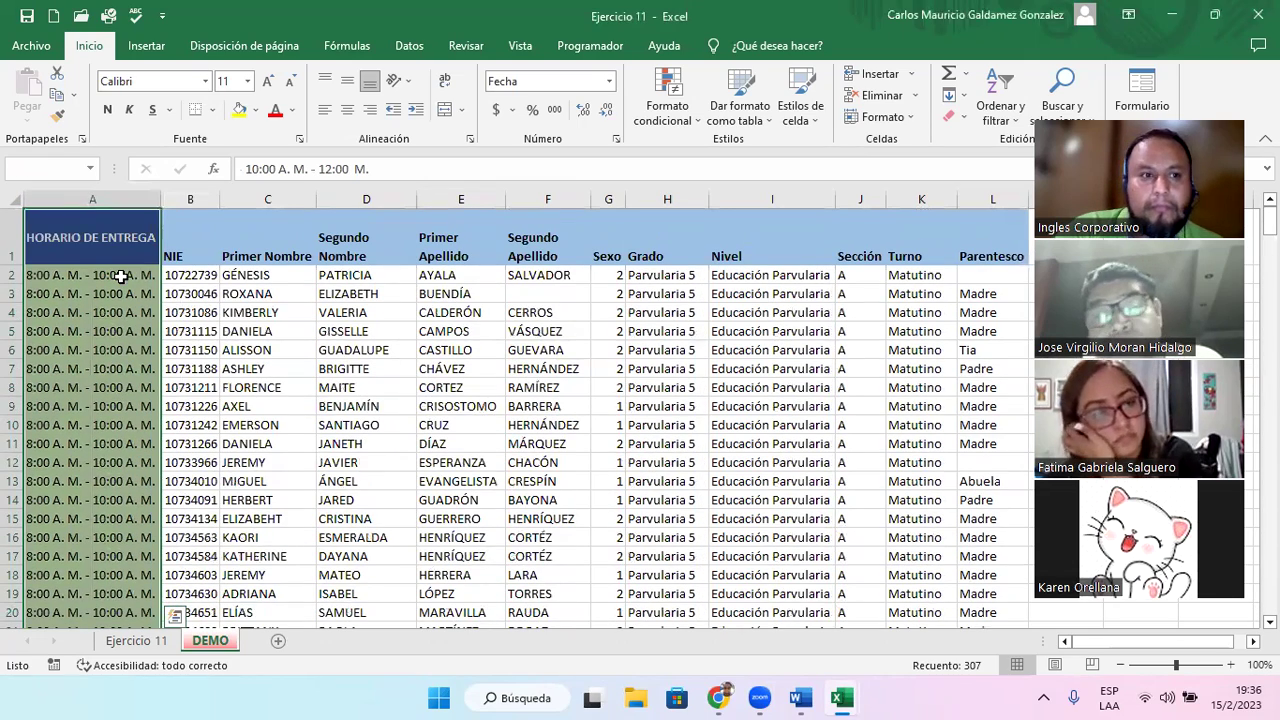
key("shift+Down")
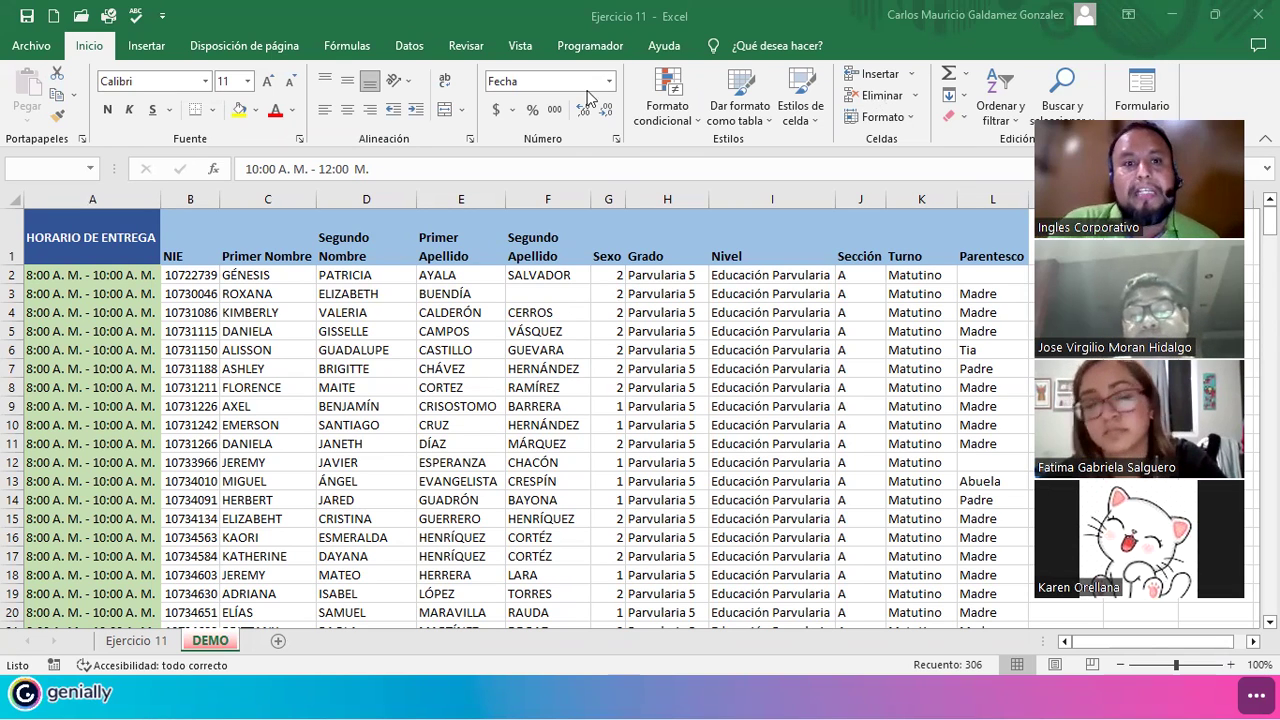
left_click(531, 254)
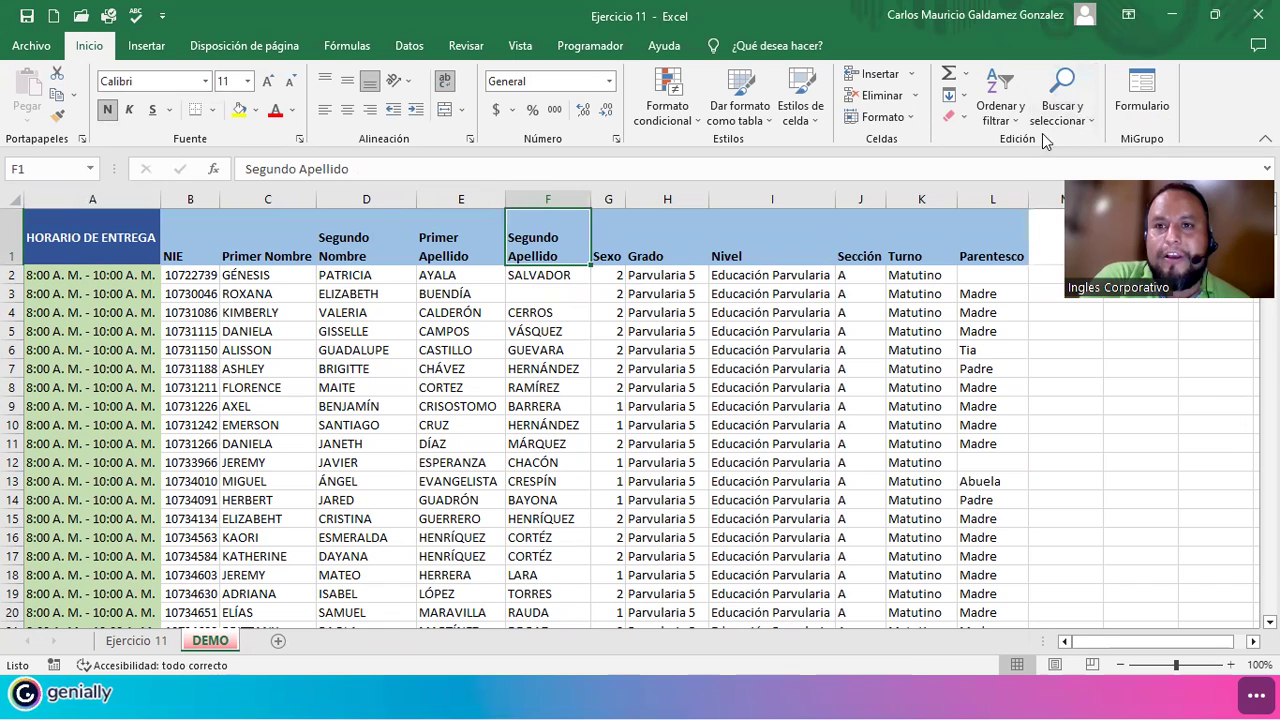
left_click(1092, 124)
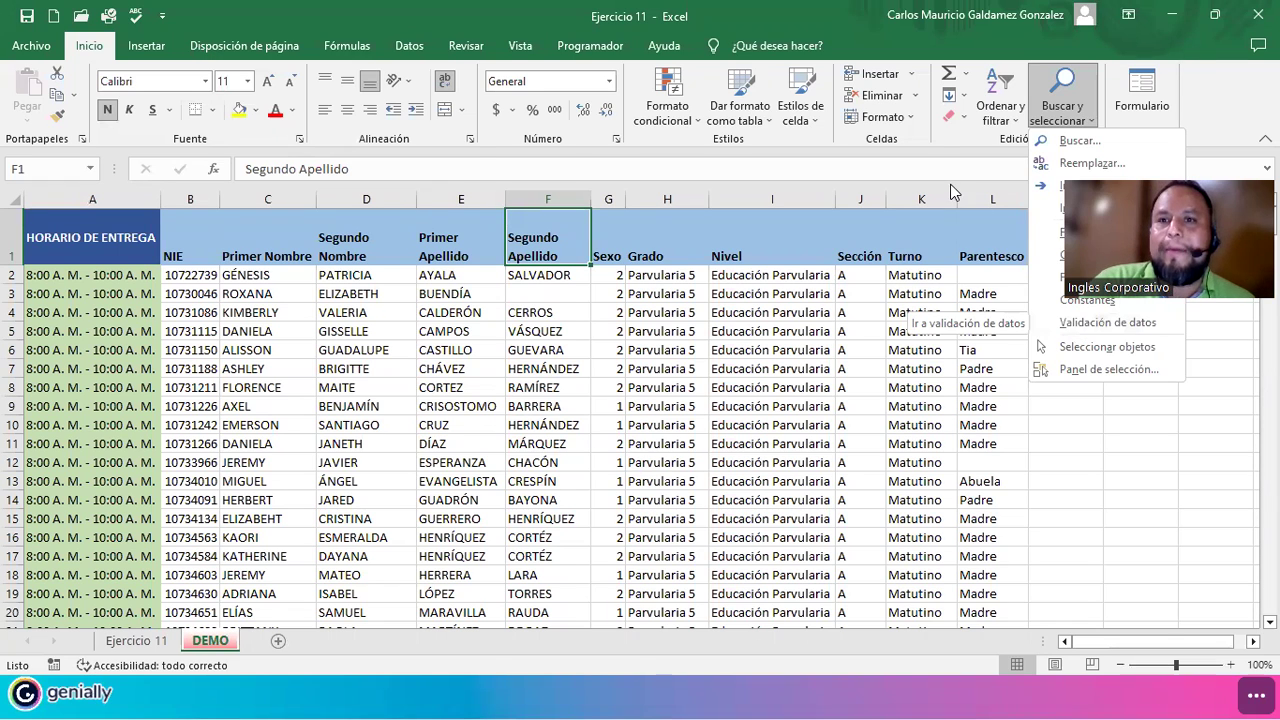
left_click(1017, 128)
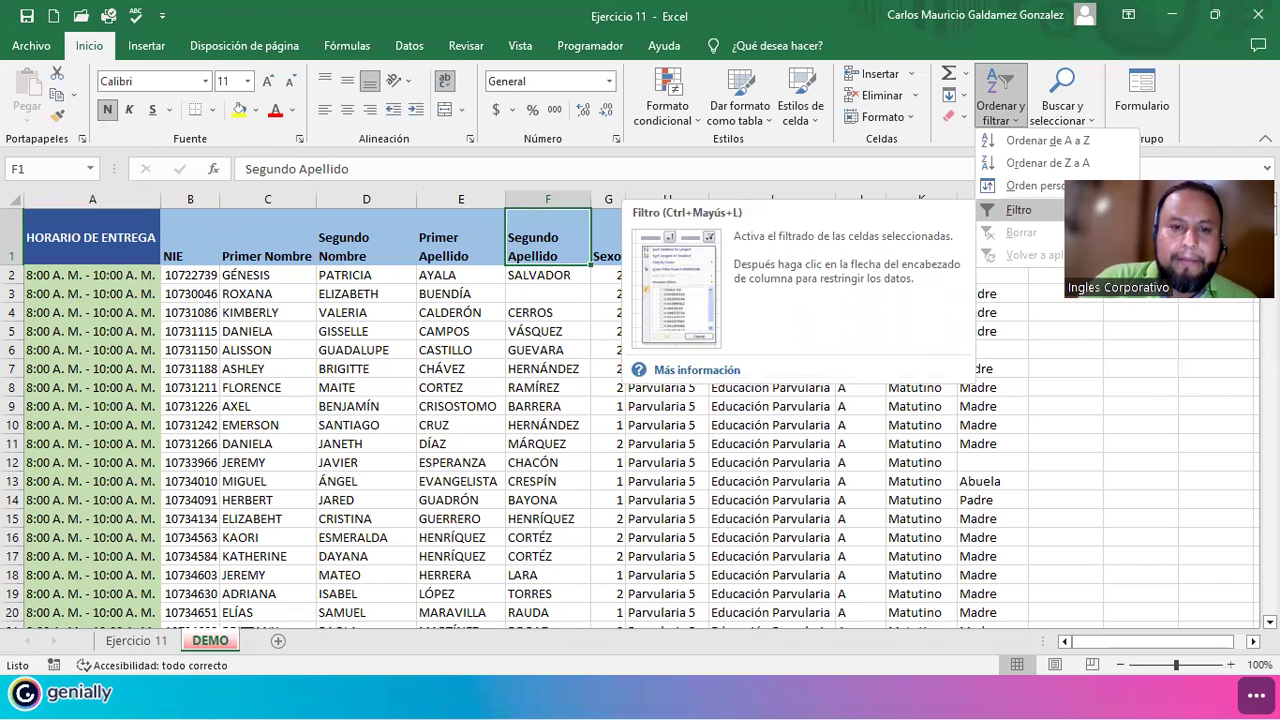
left_click(466, 398)
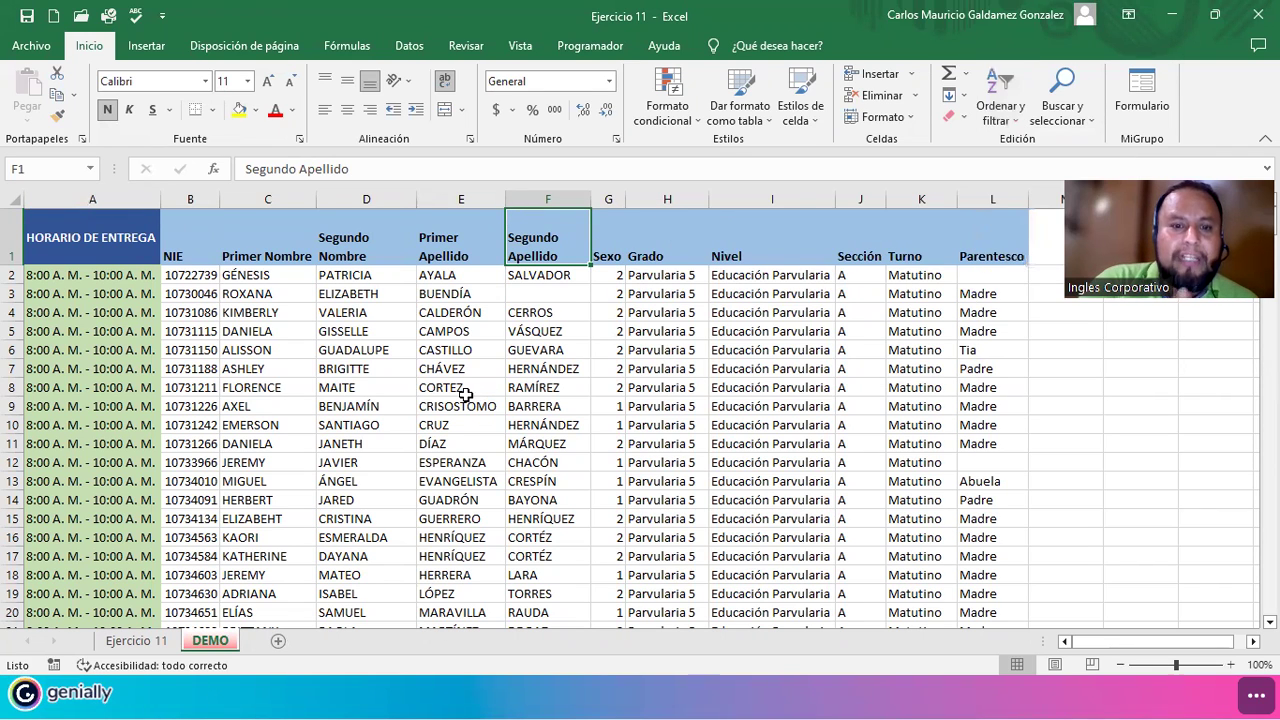
Turn on the Filter for the student list from cell E8, and turn it off again
left_click(466, 395)
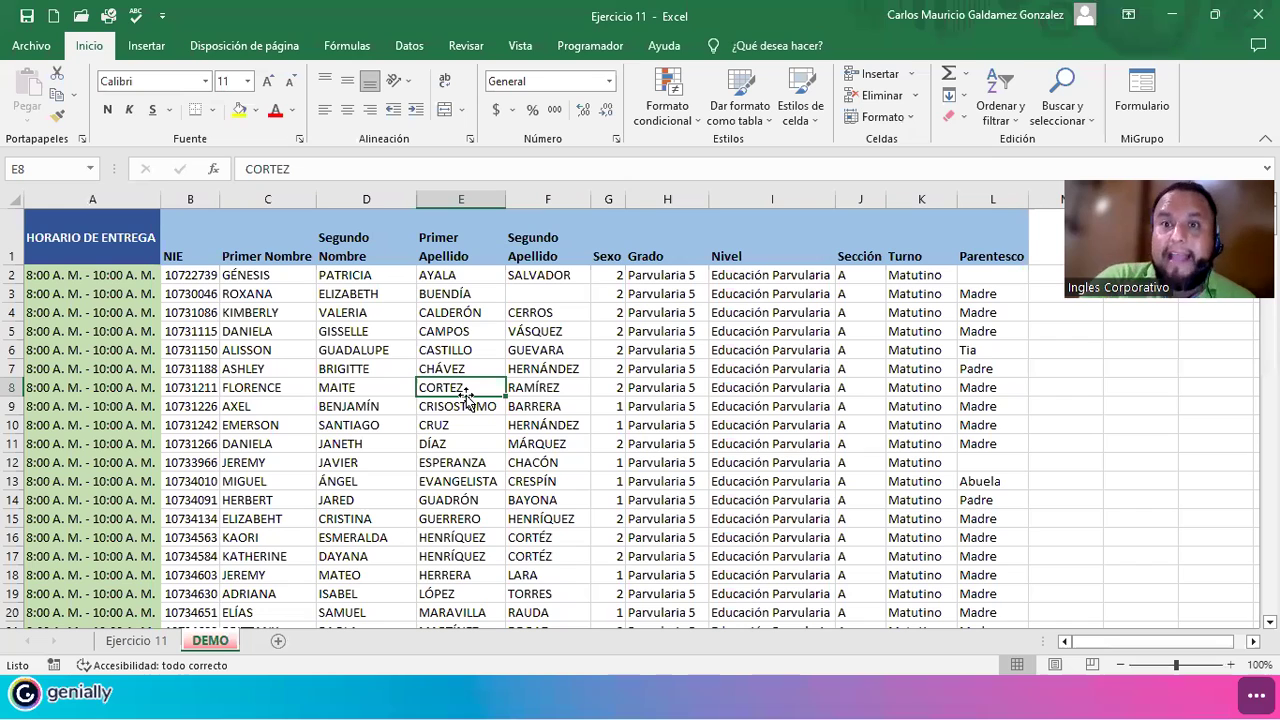
left_click(1004, 110)
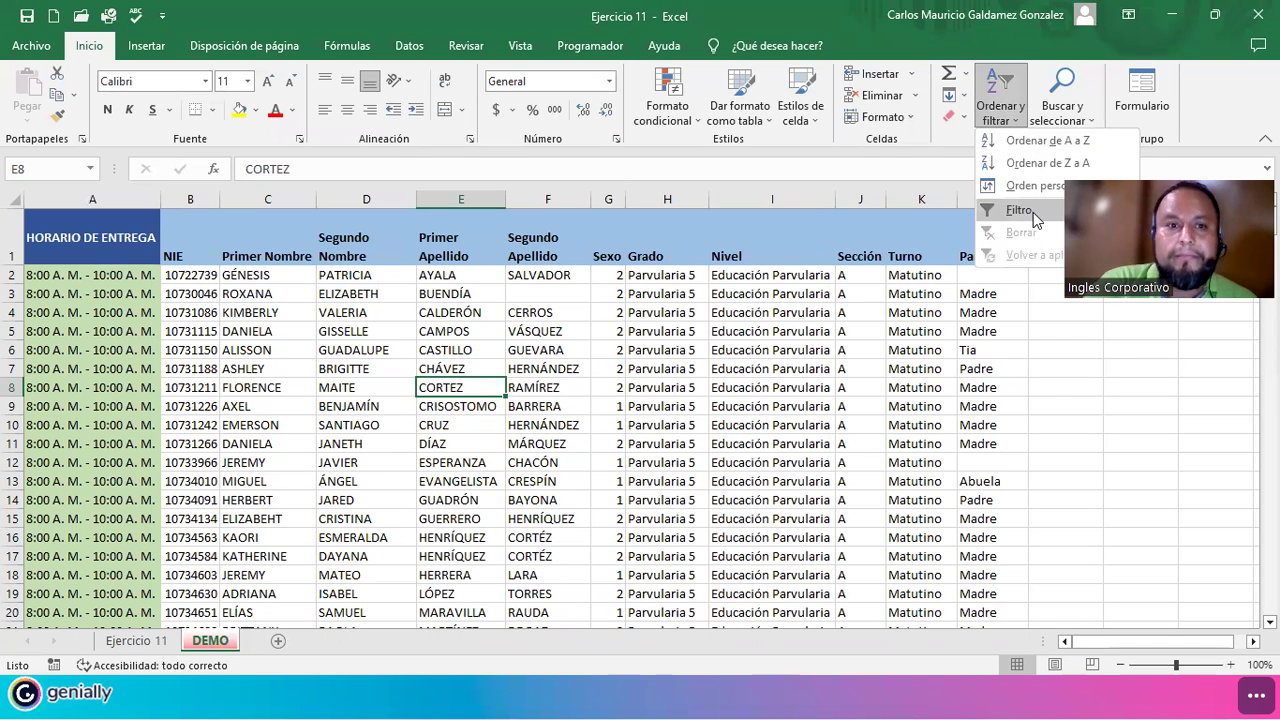
left_click(1035, 219)
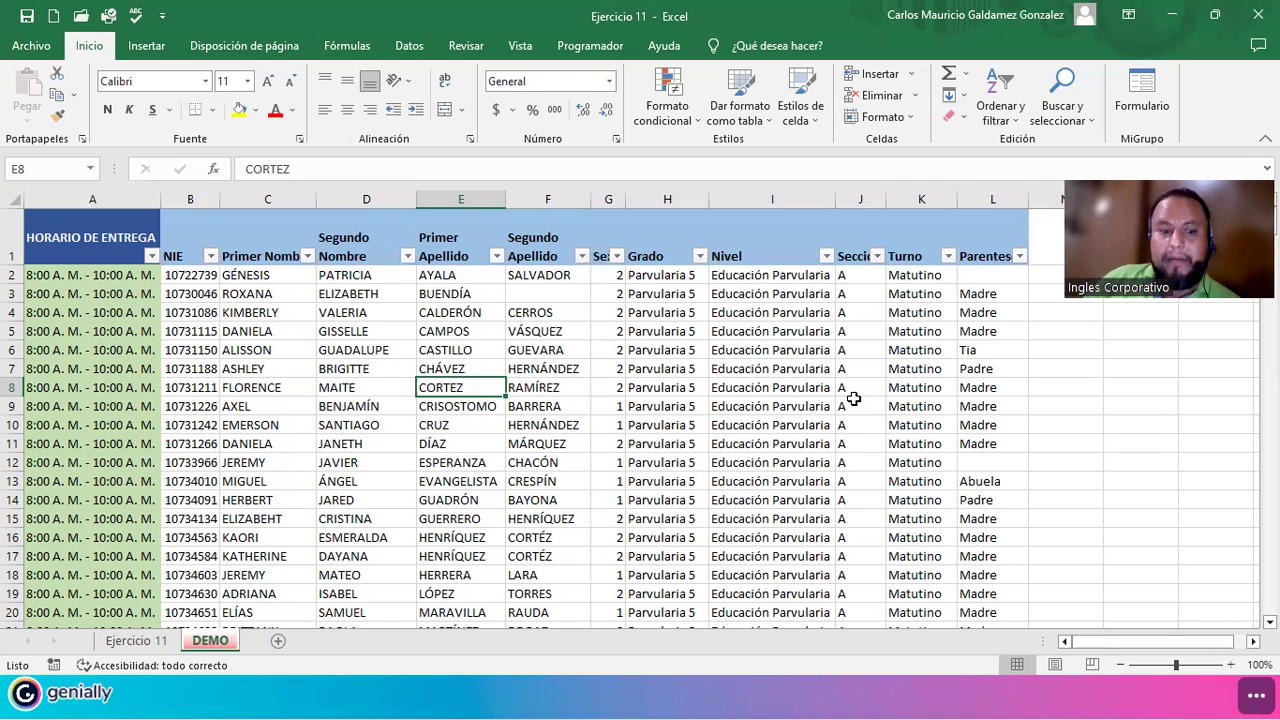
key("ctrl+shift+l")
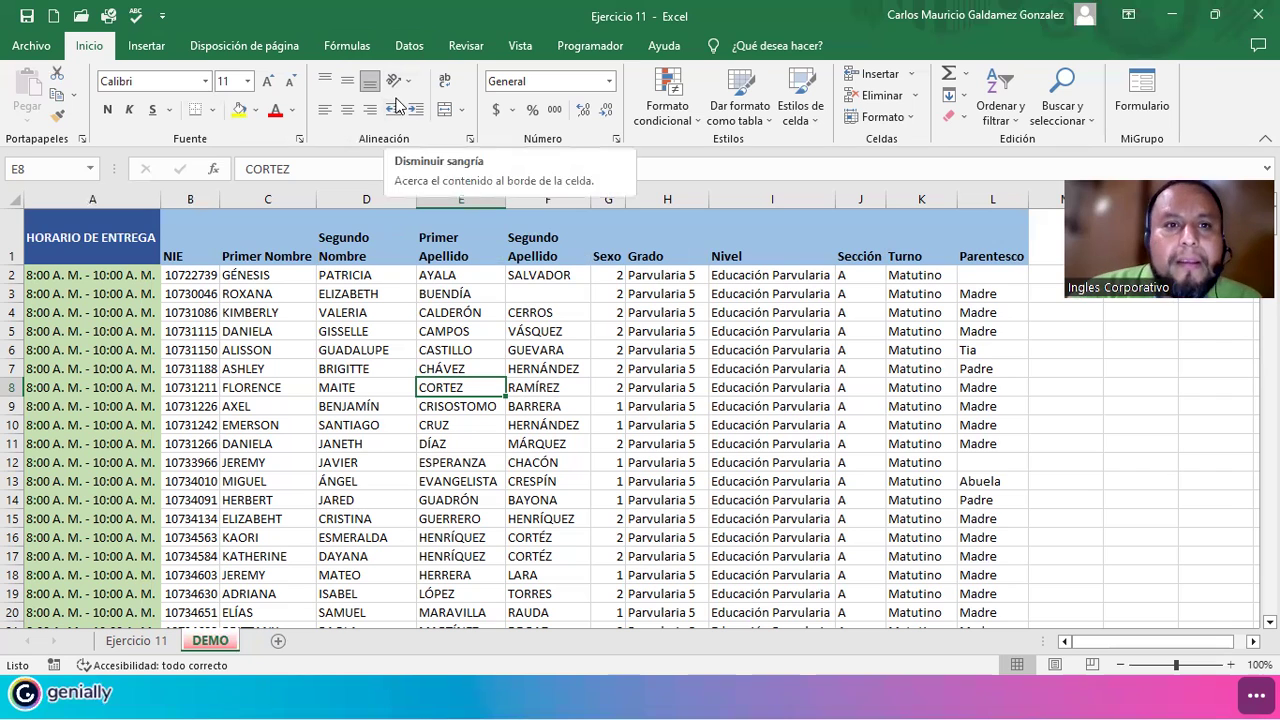
Add filter arrows to the list's headings with cell E6 selected, and remove them again
scroll(430, 106, "down", 2)
scroll(433, 106, "down", 2)
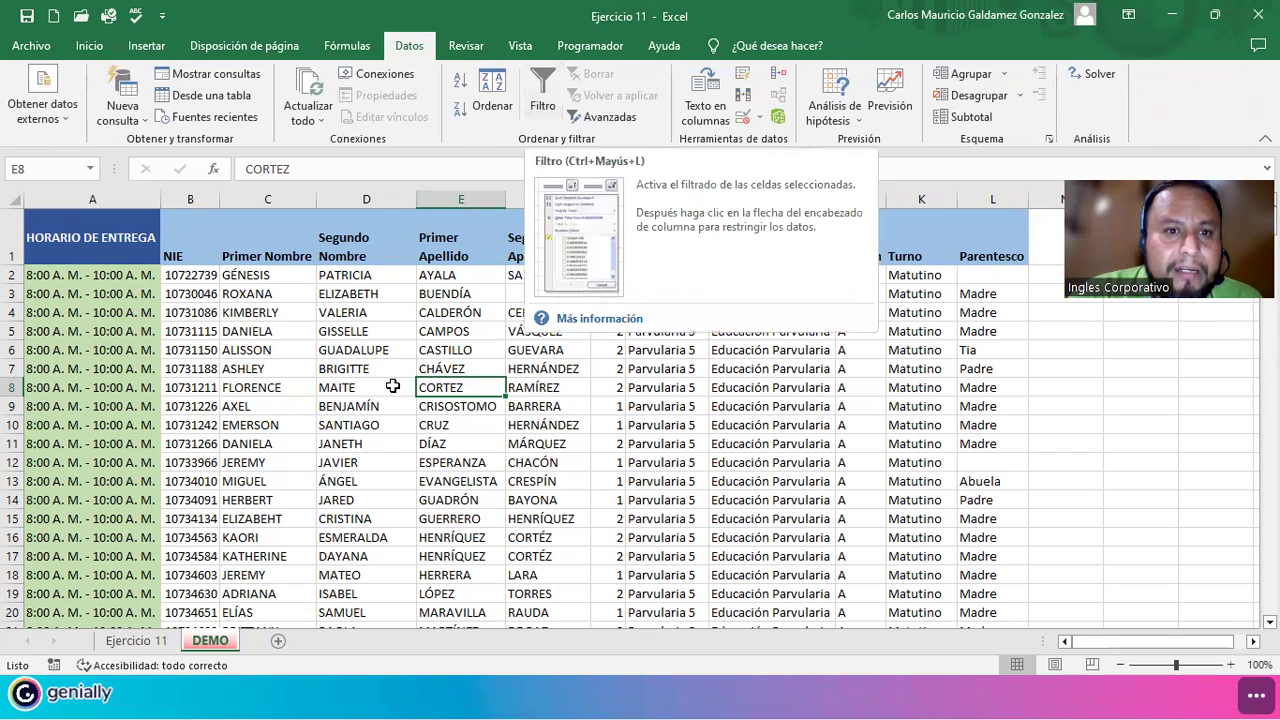
left_click(466, 349)
left_click(540, 105)
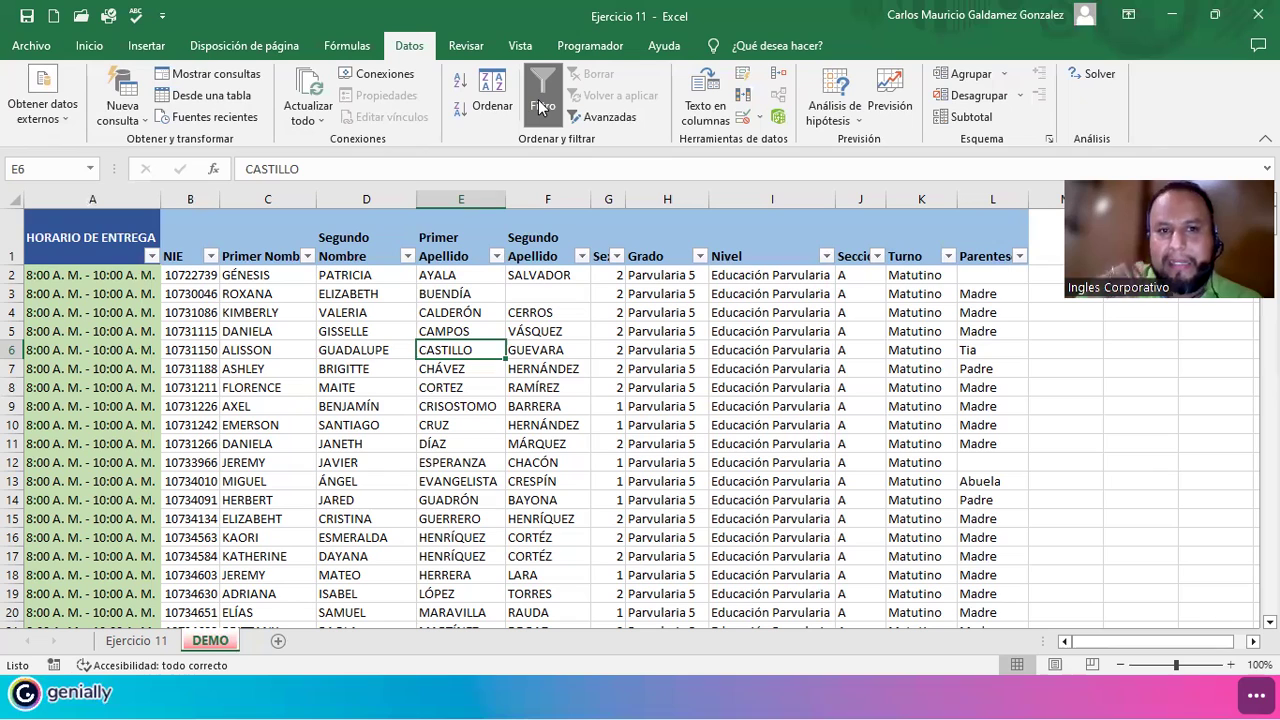
left_click(540, 105)
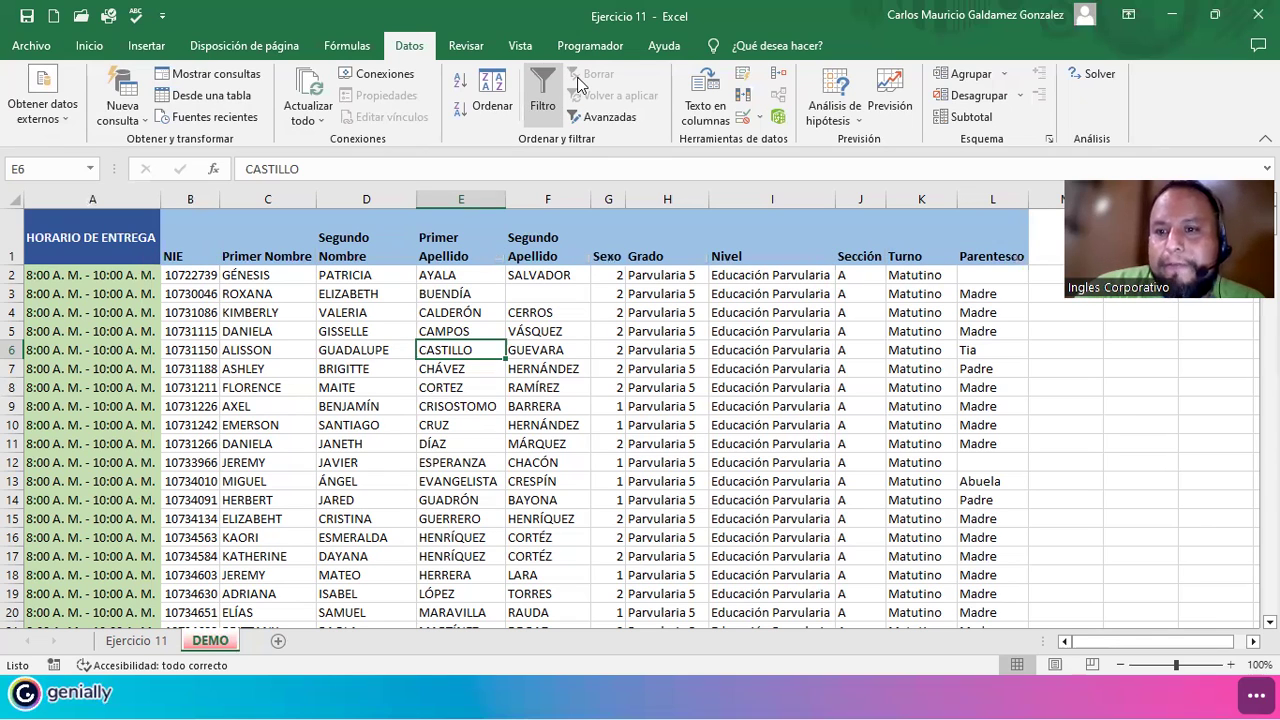
Try to turn on the Filter from empty cell N10, outside the student list
left_click(1131, 421)
left_click(543, 105)
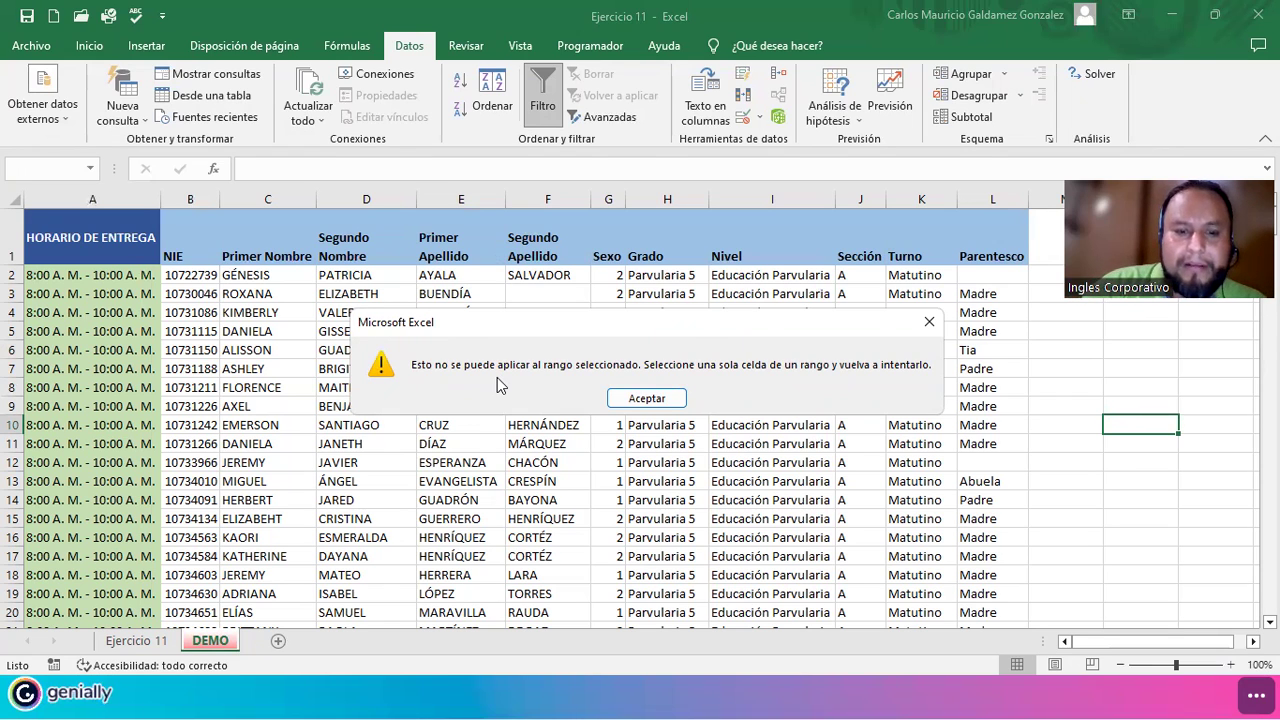
key("Return")
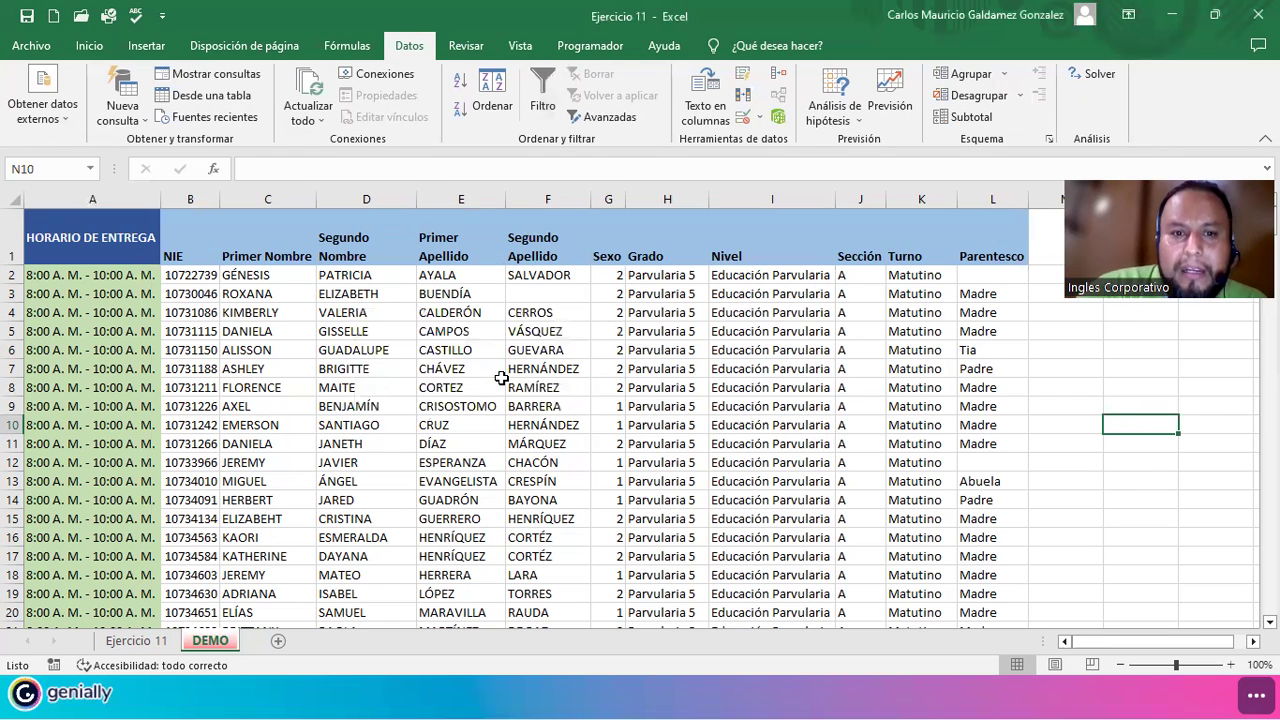
Filter the list by the value of selected cell E7, and clear the Primer Apellido filter again
left_click(465, 368)
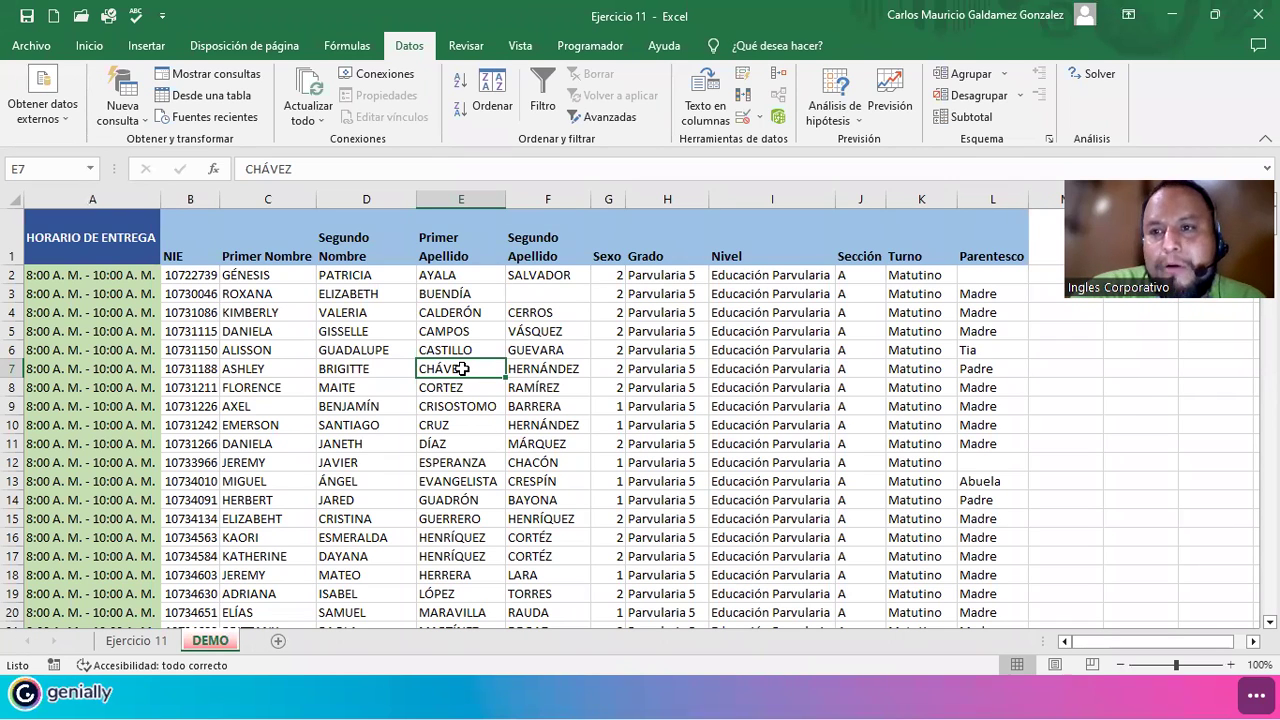
right_click(478, 374)
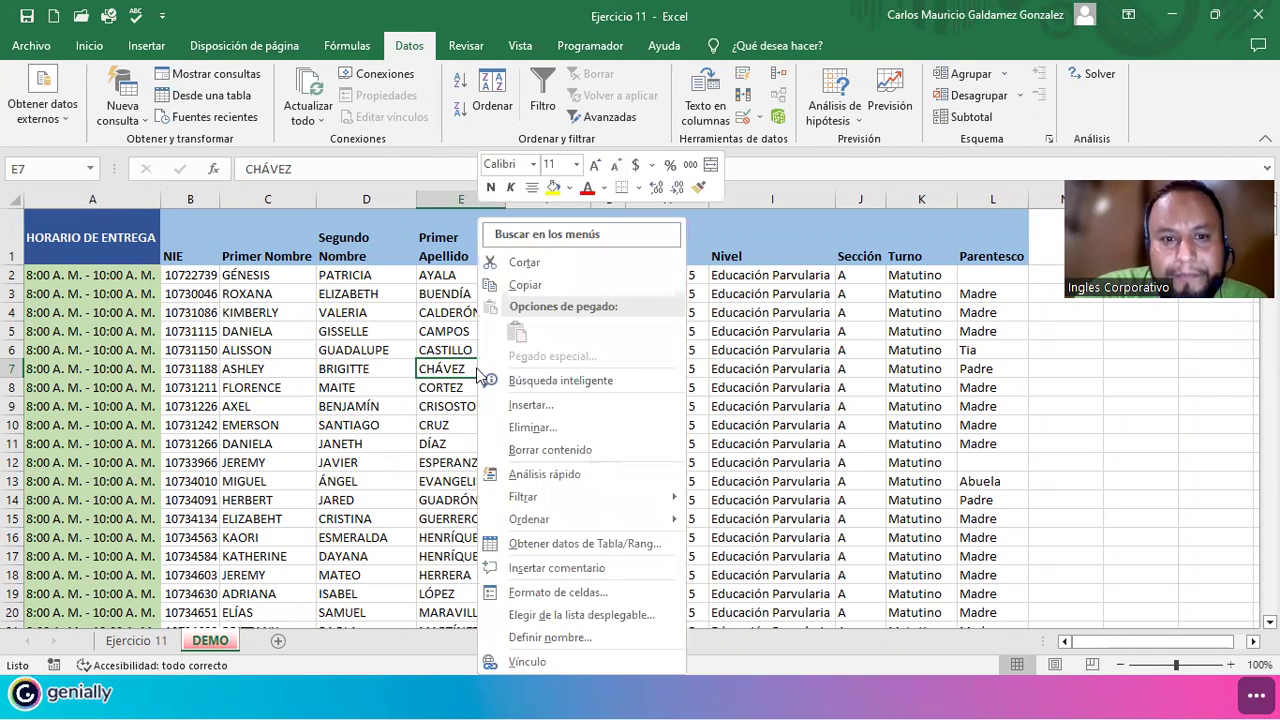
mouse_move(530, 500)
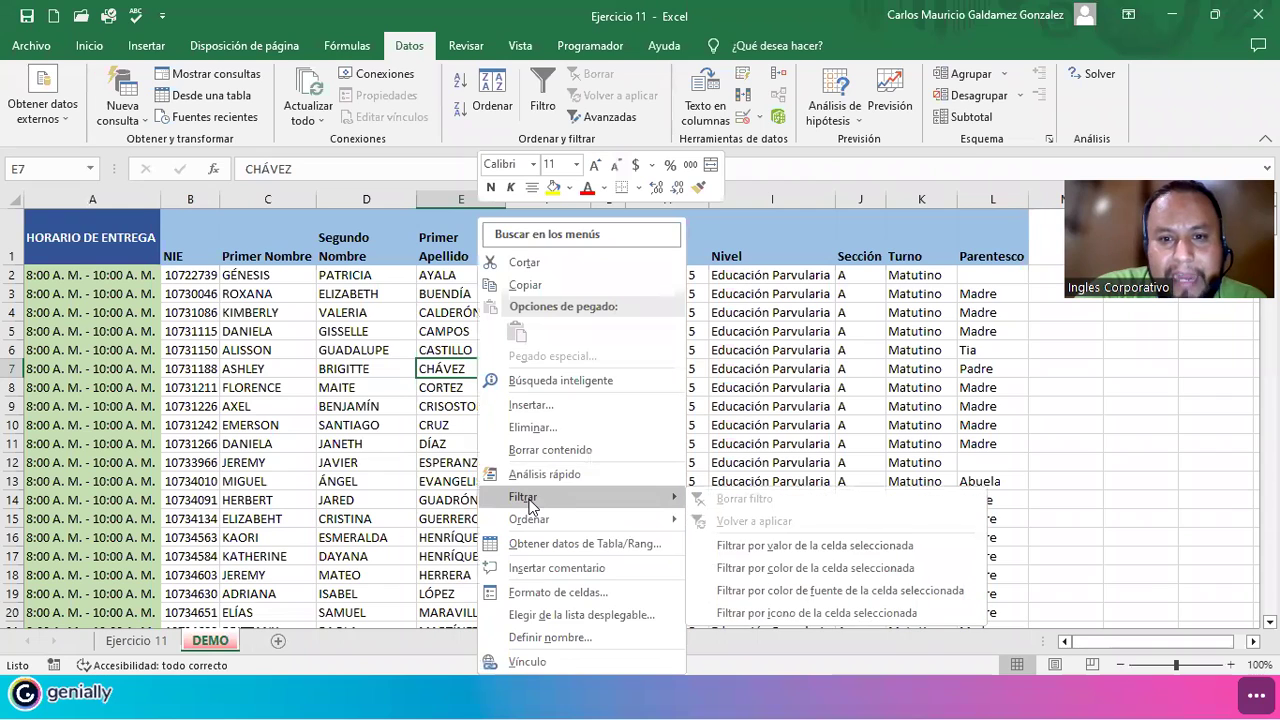
left_click(798, 552)
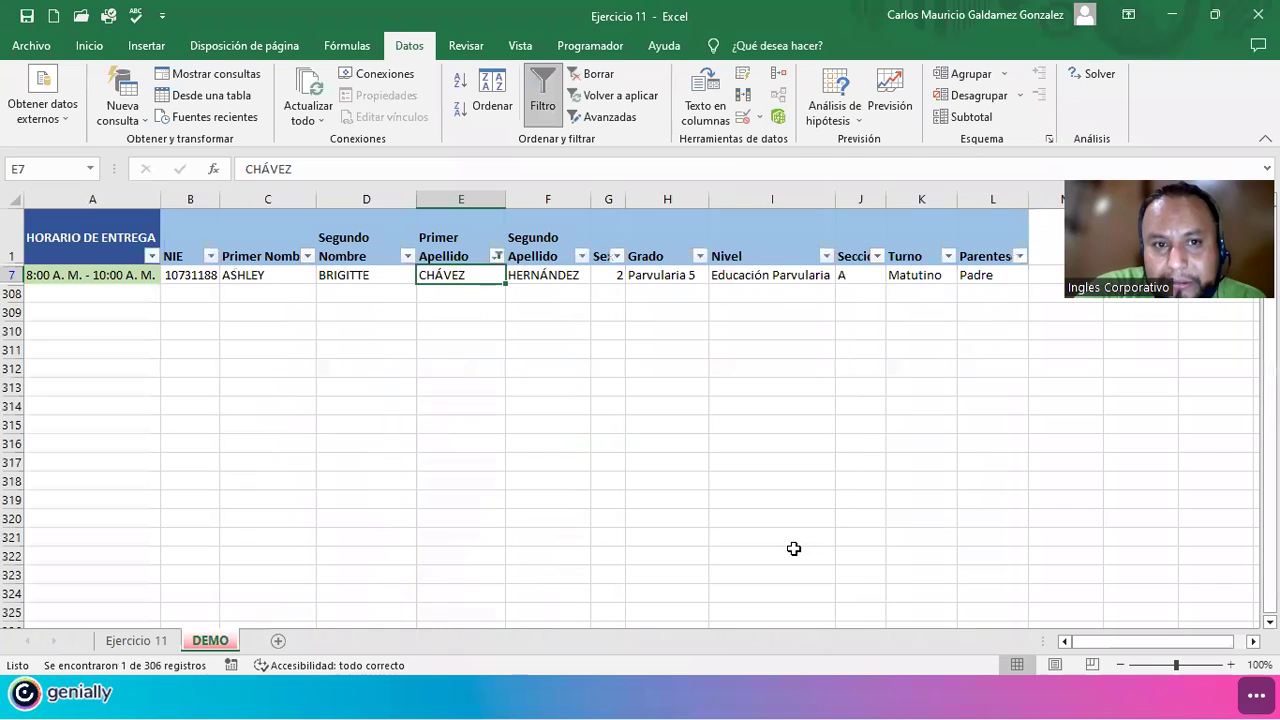
left_click(496, 257)
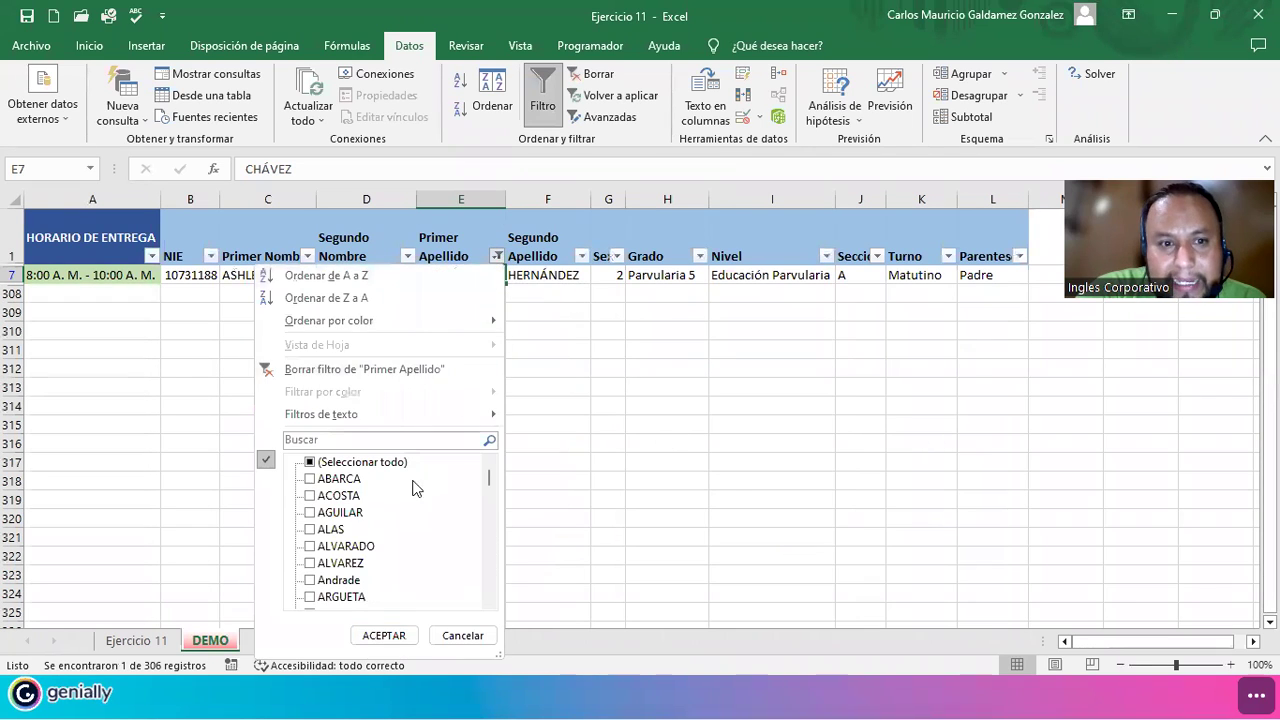
left_click(309, 369)
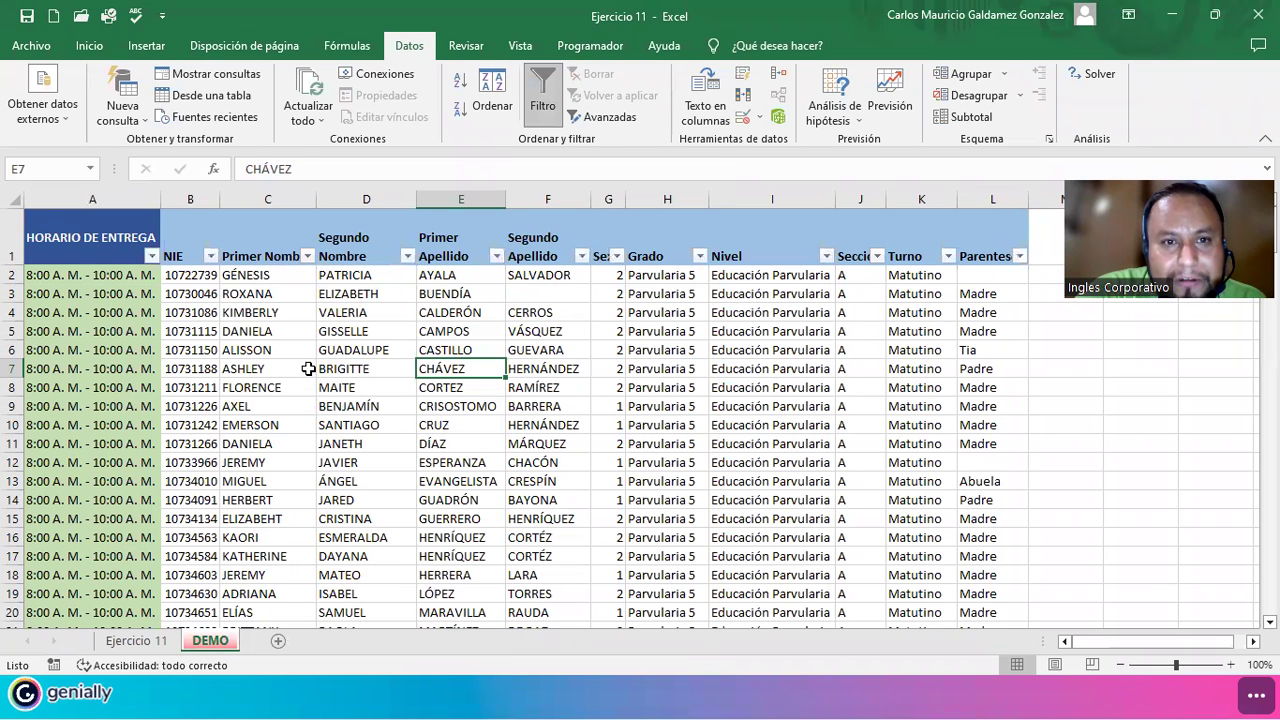
Remove the Primer Apellido filter along with the heading arrows, and turn the Filter back on from cell E7
left_click(467, 280)
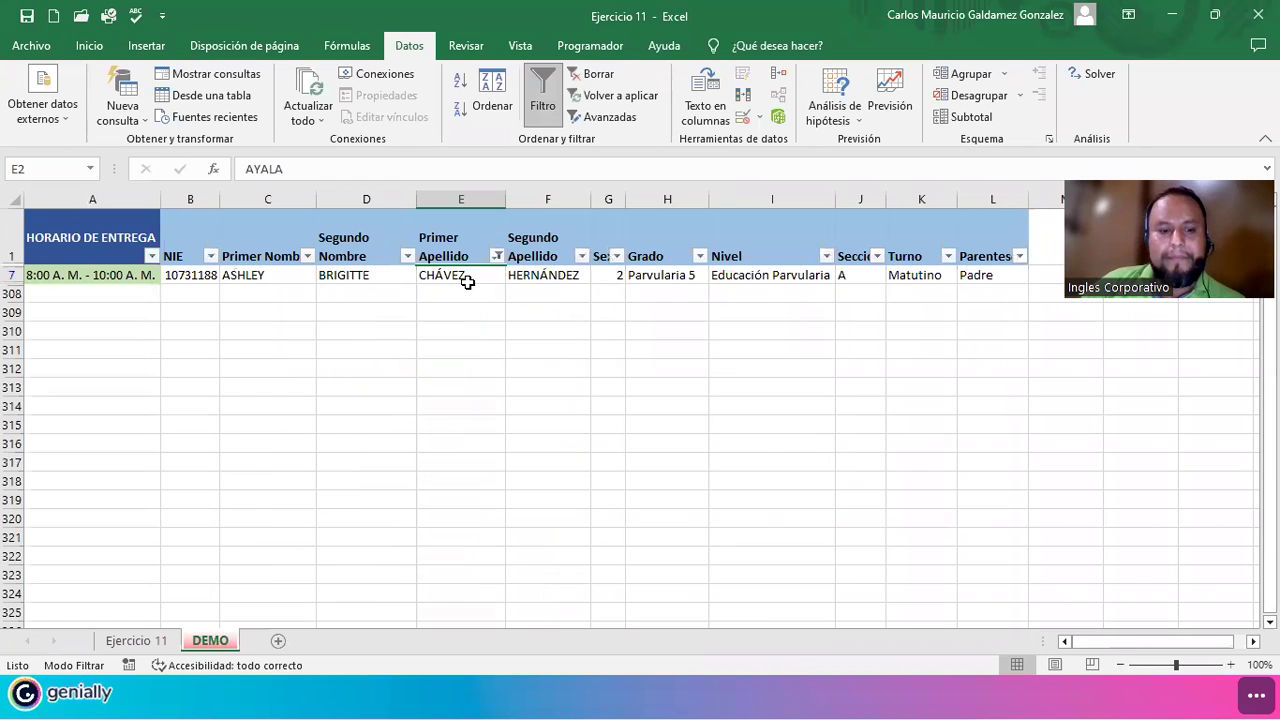
left_click(467, 283)
key("ctrl+shift+l")
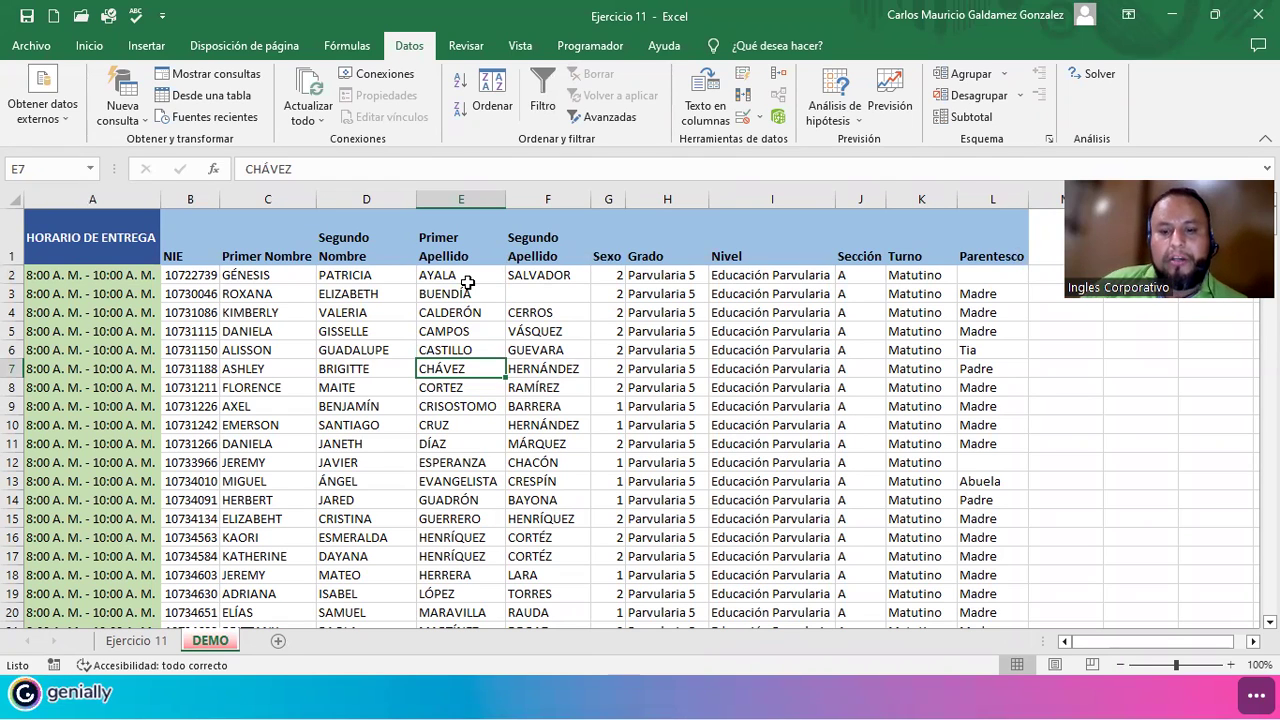
key("ctrl+shift+l")
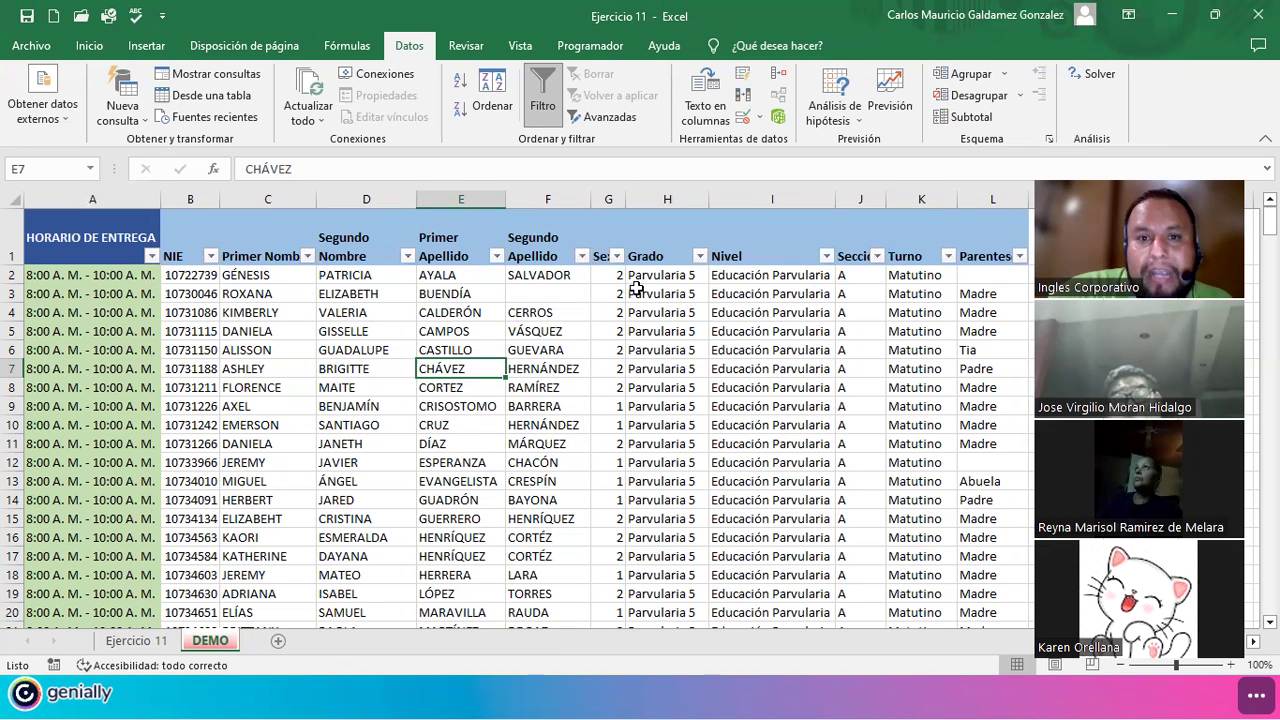
Examine the Grado column from cell H2 down through the list to see which grades it contains
left_click(665, 275)
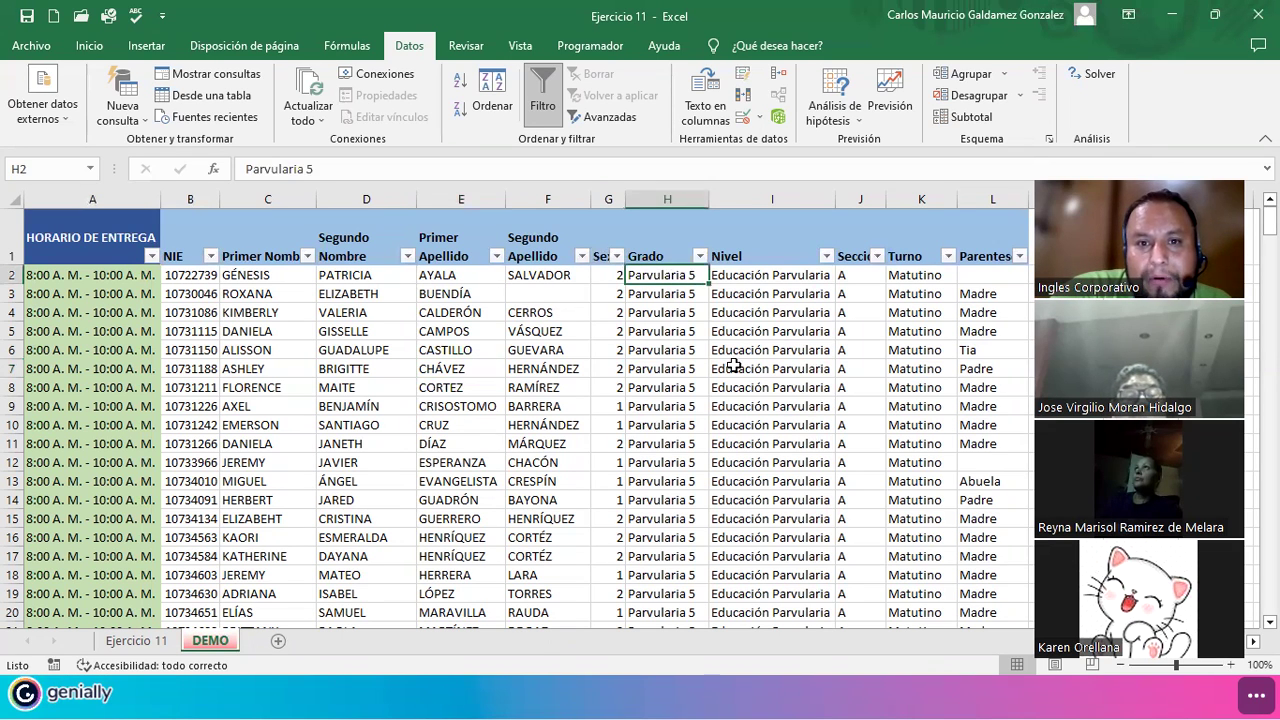
scroll(652, 455, "down", 12)
scroll(652, 470, "down", 20)
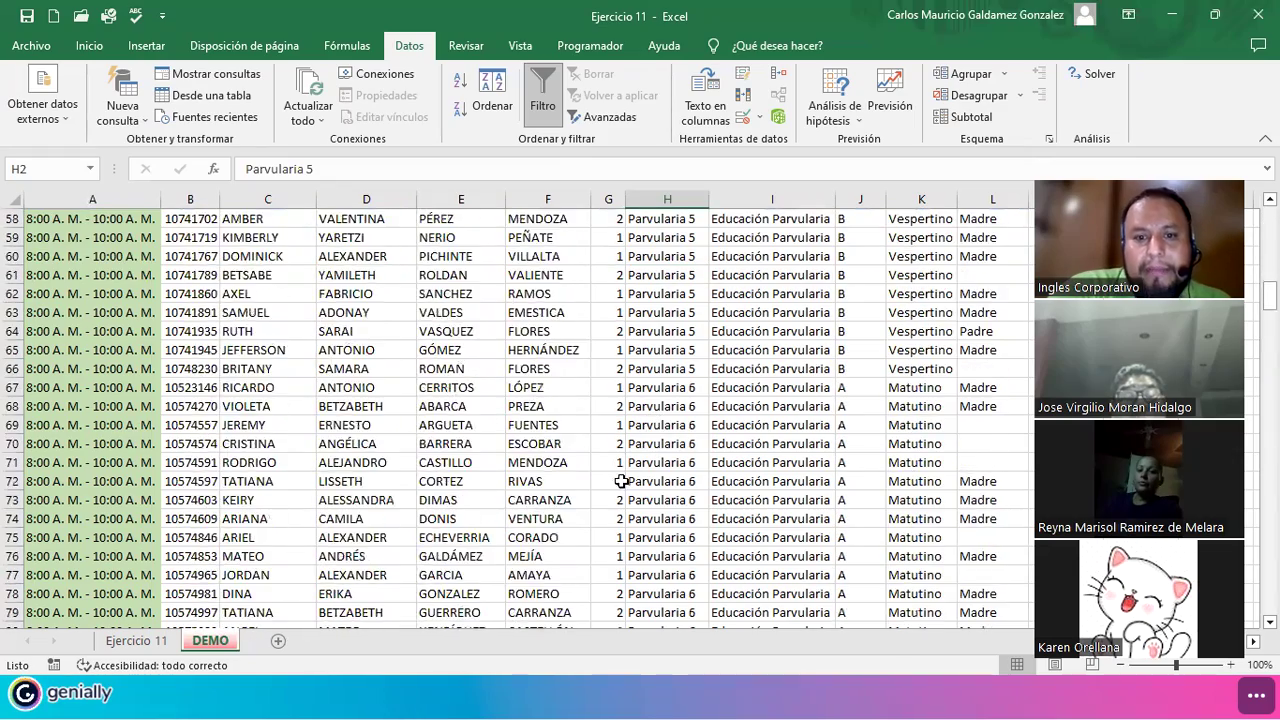
scroll(692, 503, "down", 20)
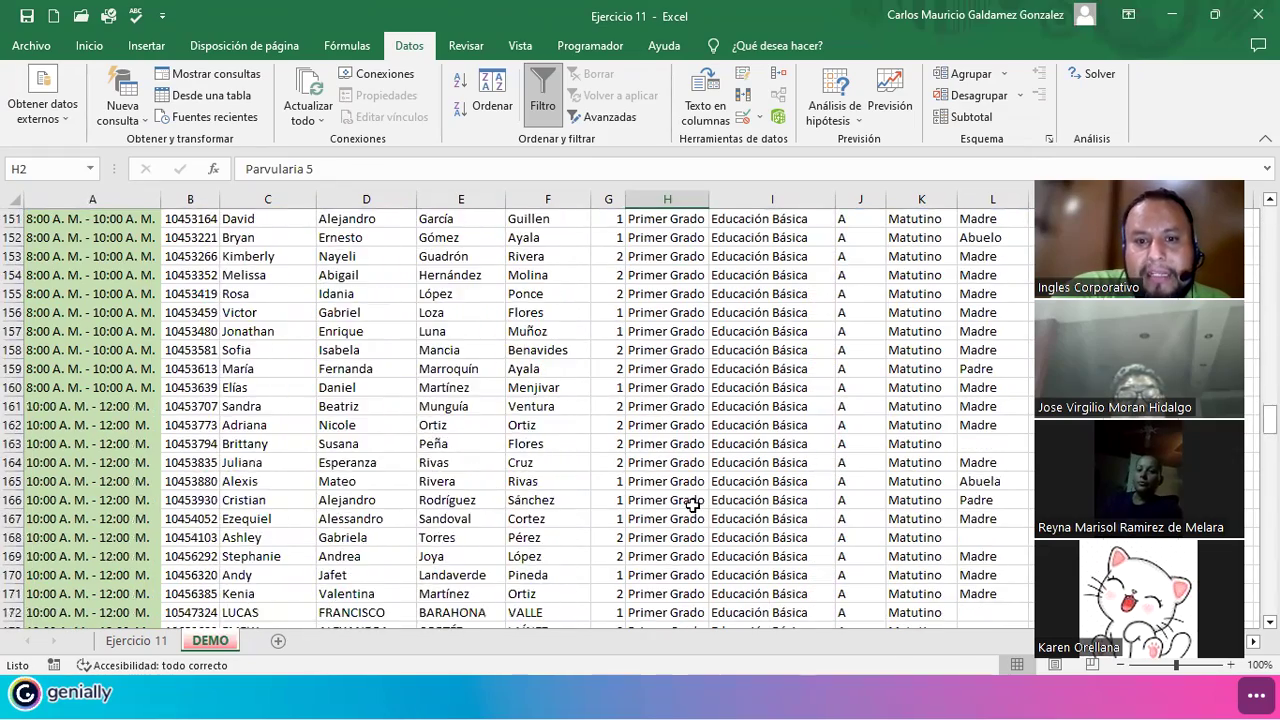
scroll(692, 519, "down", 10)
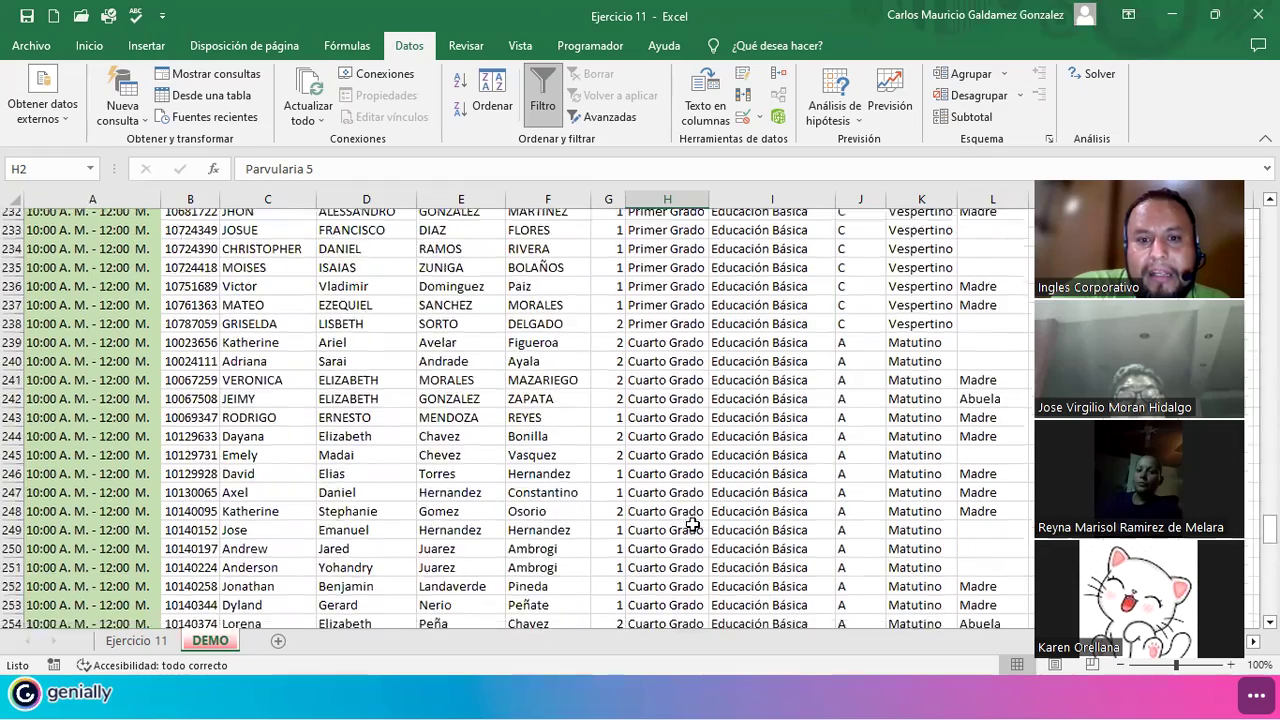
scroll(689, 524, "up", 4)
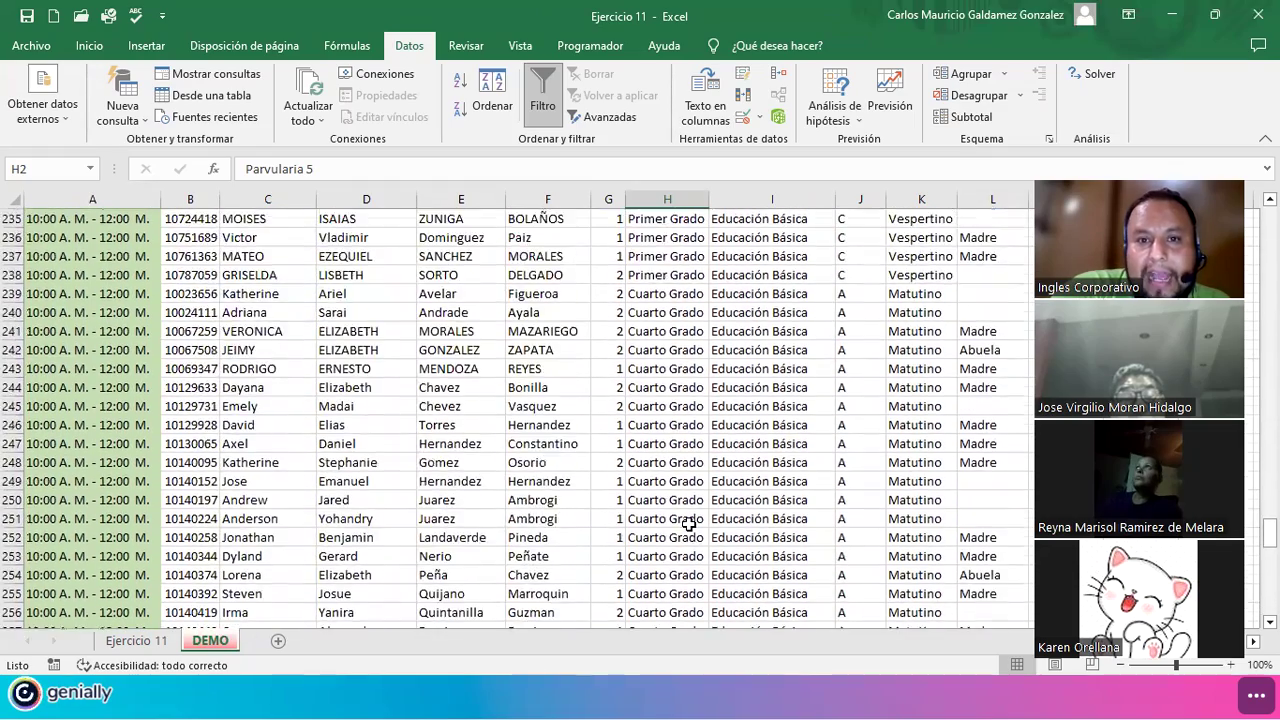
scroll(692, 523, "down", 4)
scroll(692, 526, "down", 12)
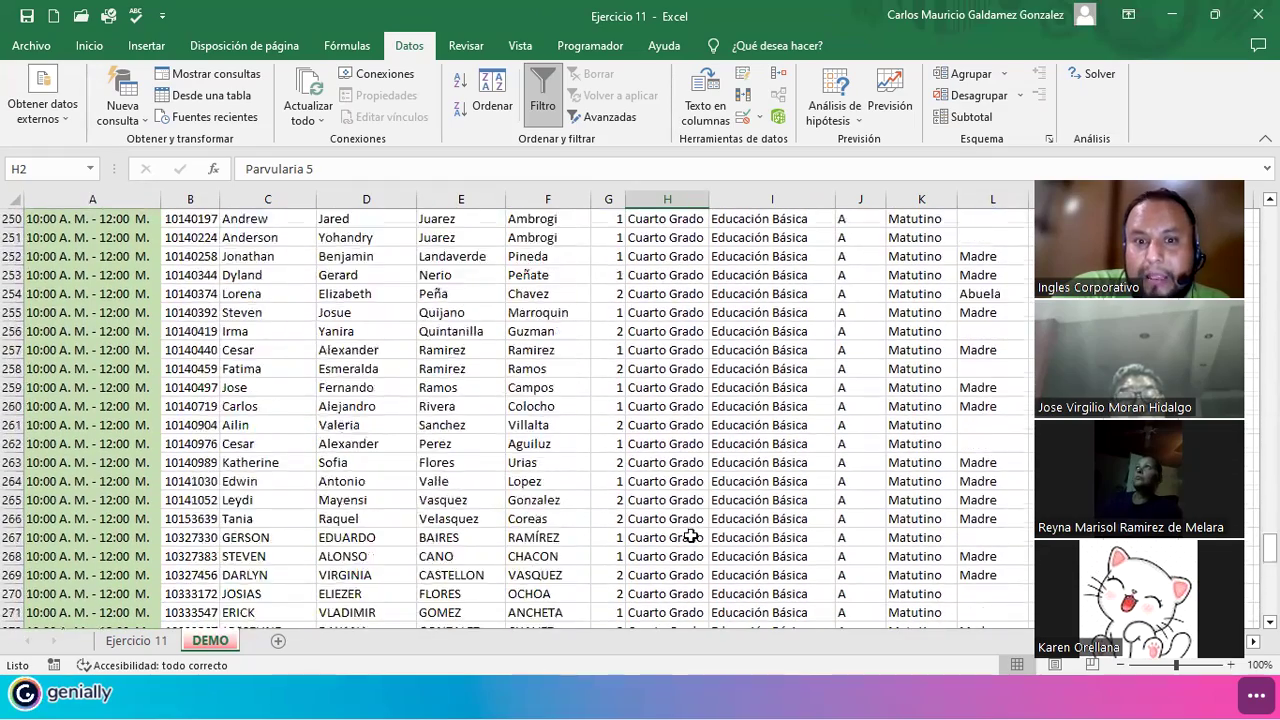
scroll(689, 532, "down", 7)
scroll(688, 525, "up", 16)
scroll(688, 519, "up", 20)
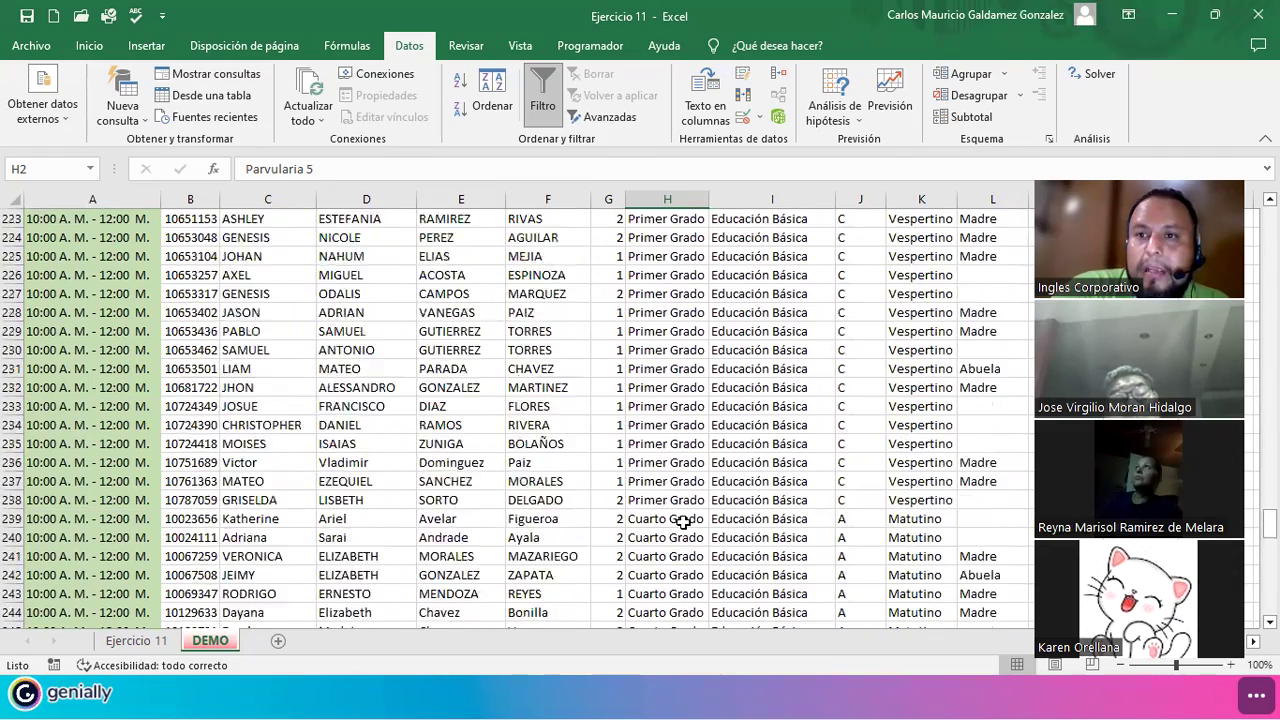
scroll(664, 497, "up", 20)
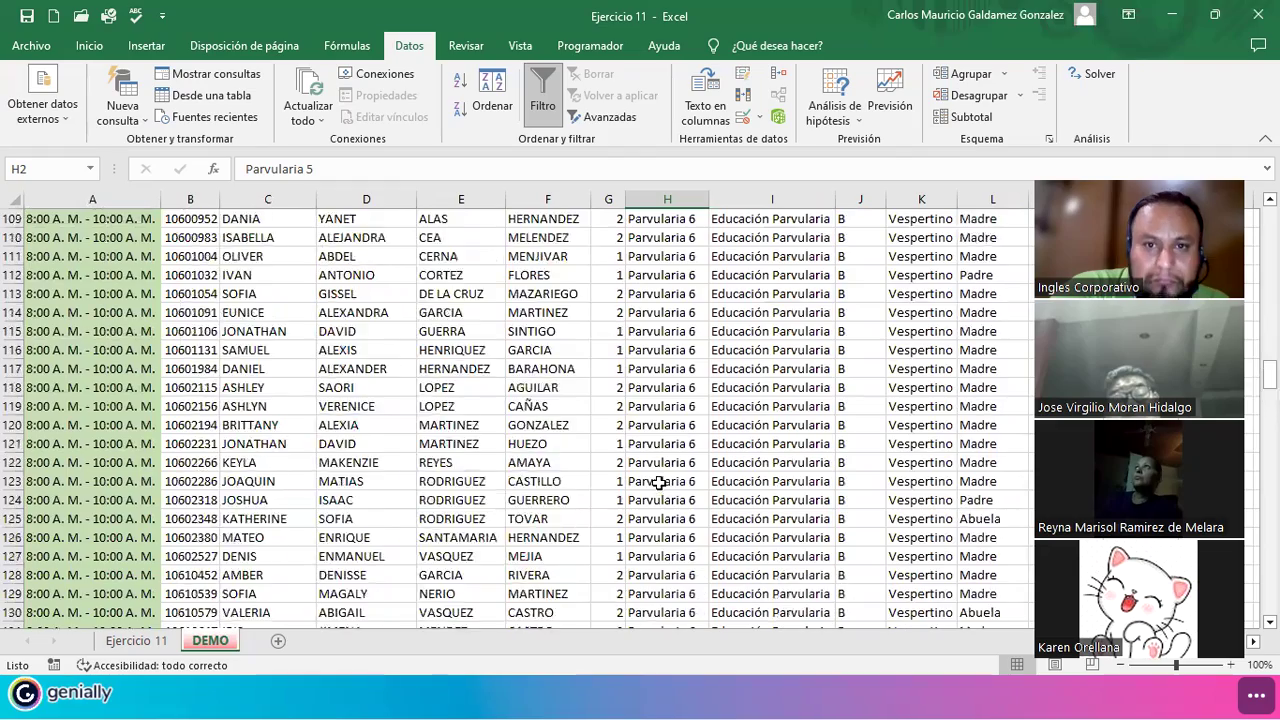
scroll(645, 420, "up", 11)
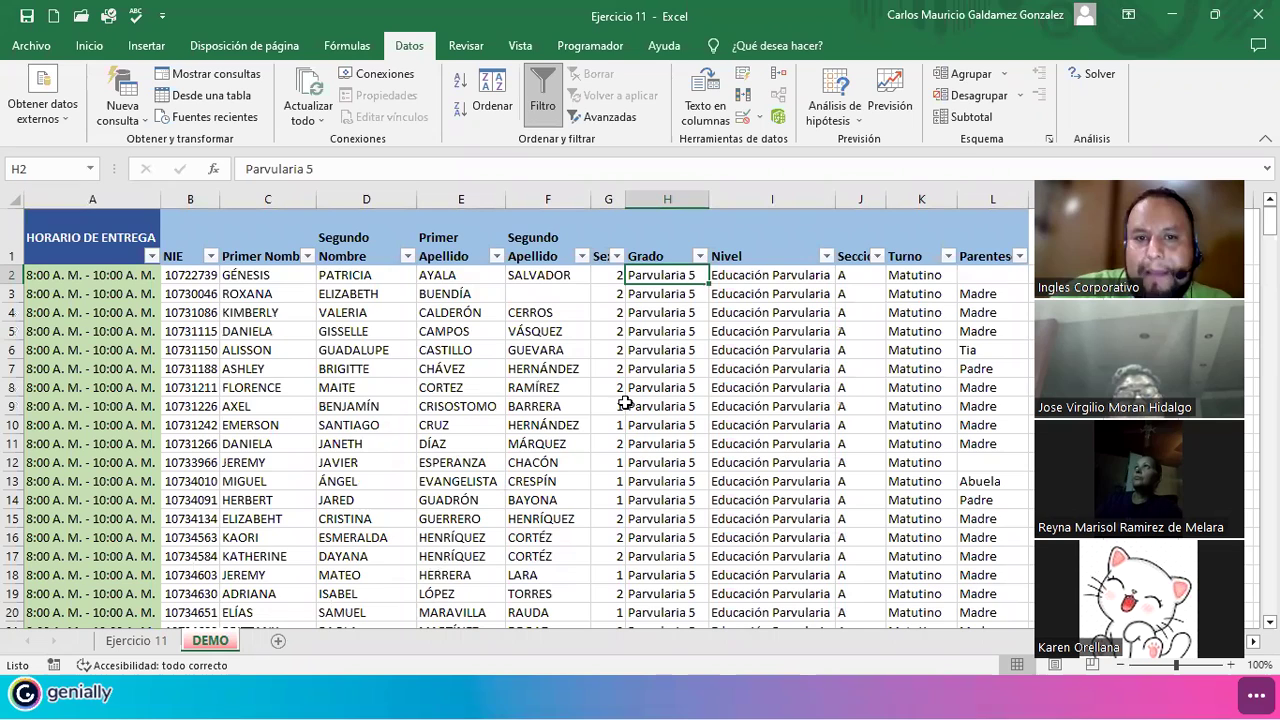
Filter the Grado column to show only Parvularia 5, excluding Cuarto Grado, Parvularia 6 and Primer Grado
left_click(699, 257)
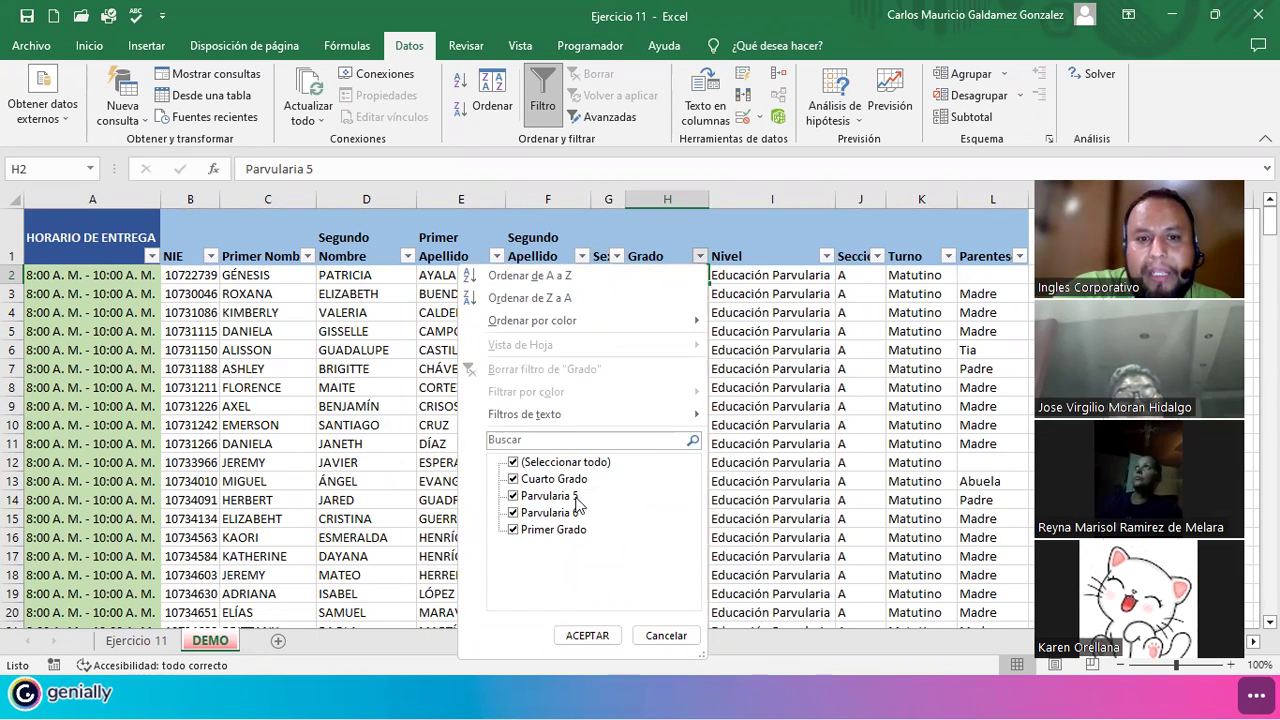
left_click(513, 482)
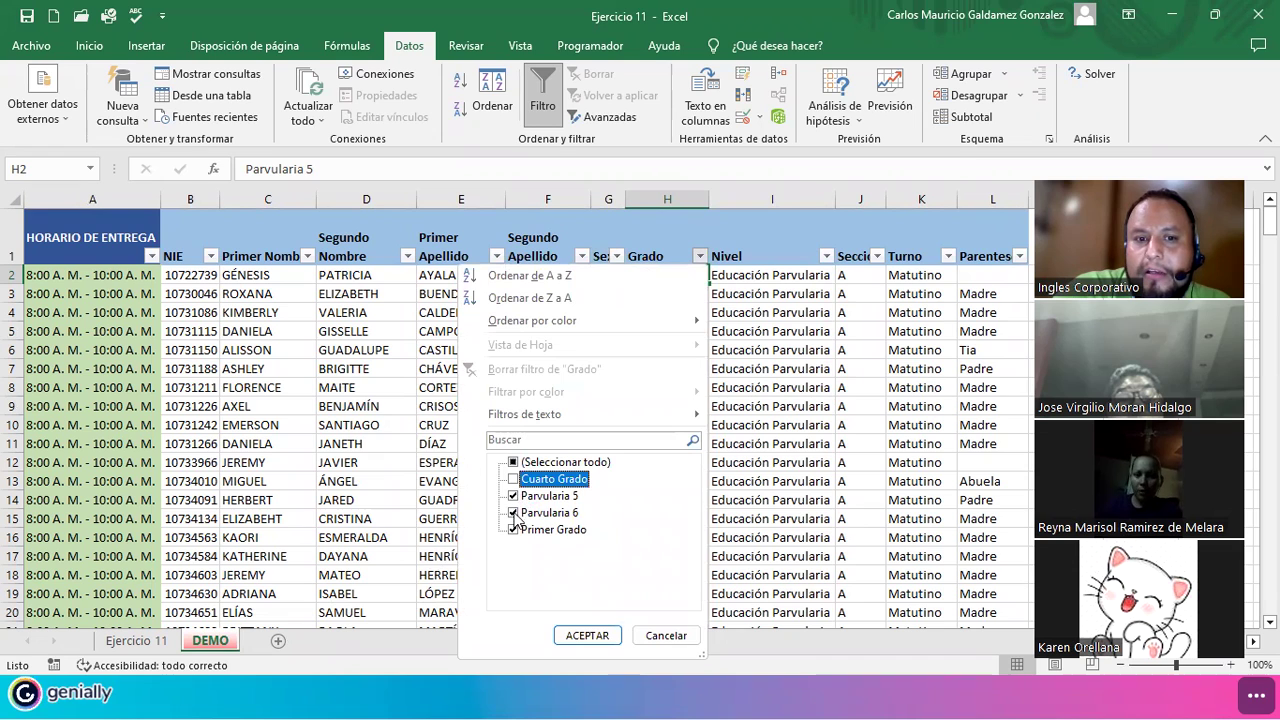
left_click(513, 513)
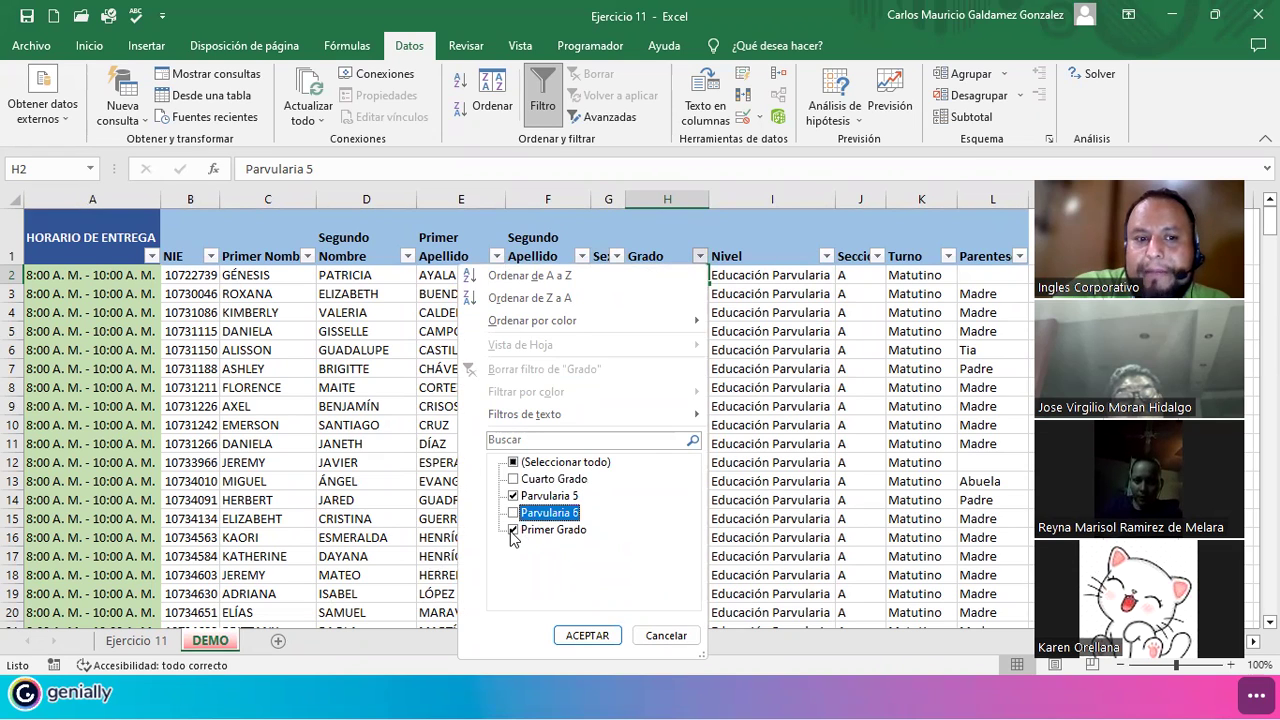
left_click(513, 531)
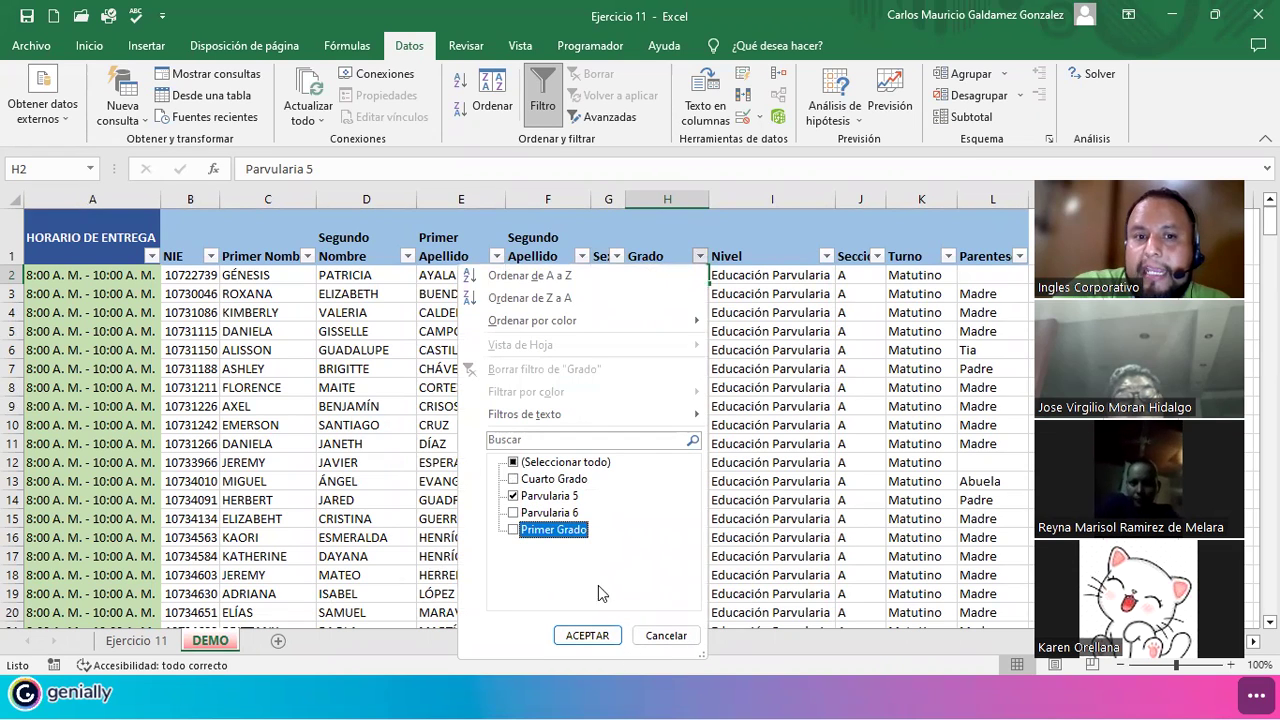
left_click(572, 637)
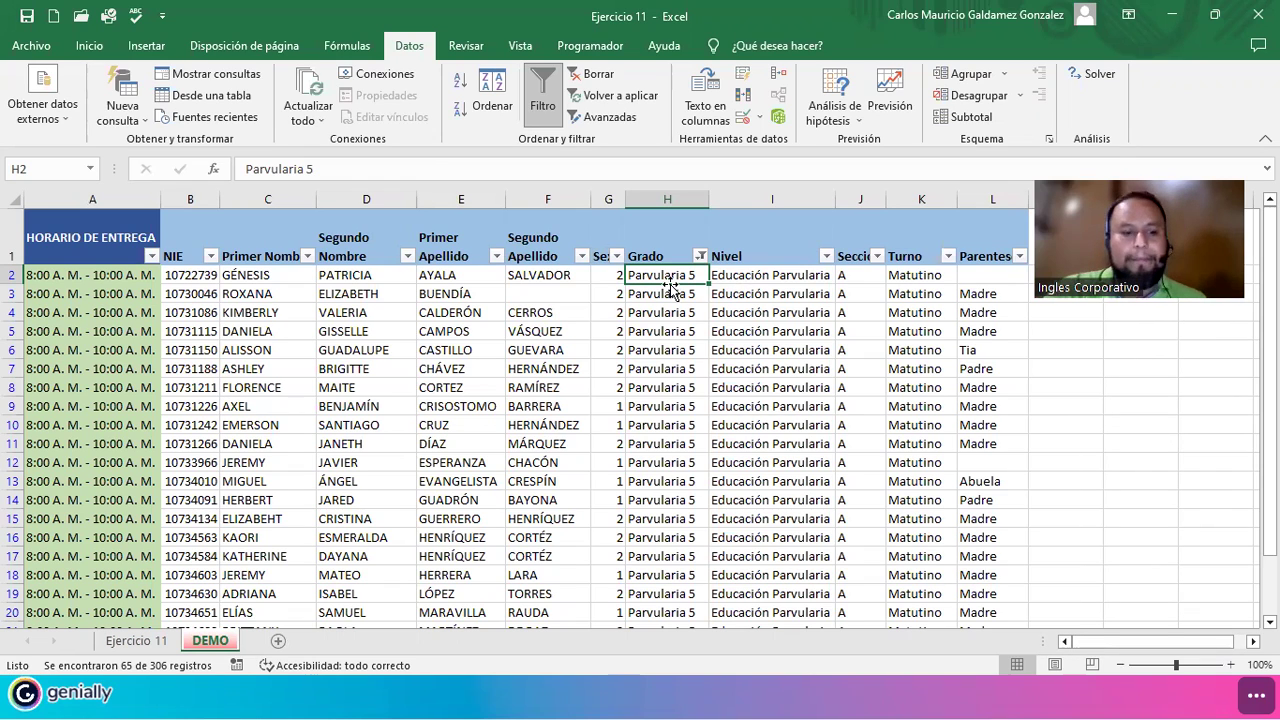
Select all the filtered Parvularia 5 entries in the Grado column from H2 down to check their count
key("ctrl+shift+Down")
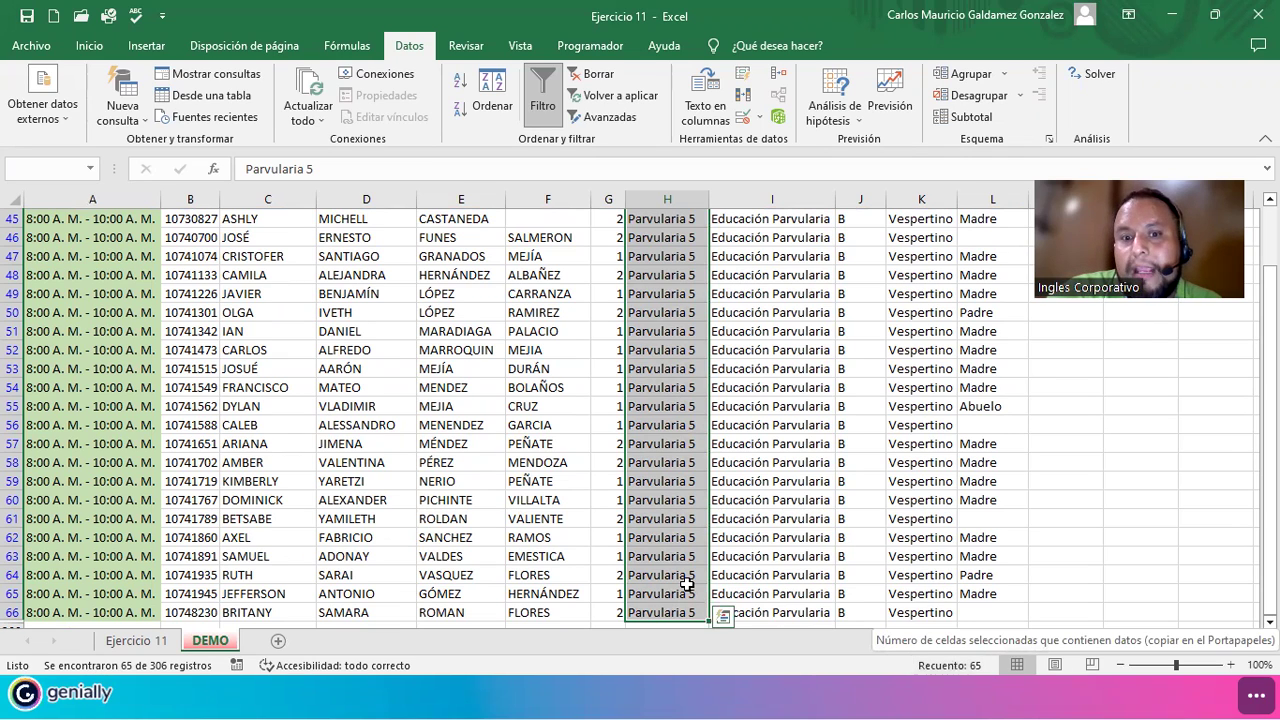
scroll(663, 569, "up", 6)
scroll(663, 569, "up", 9)
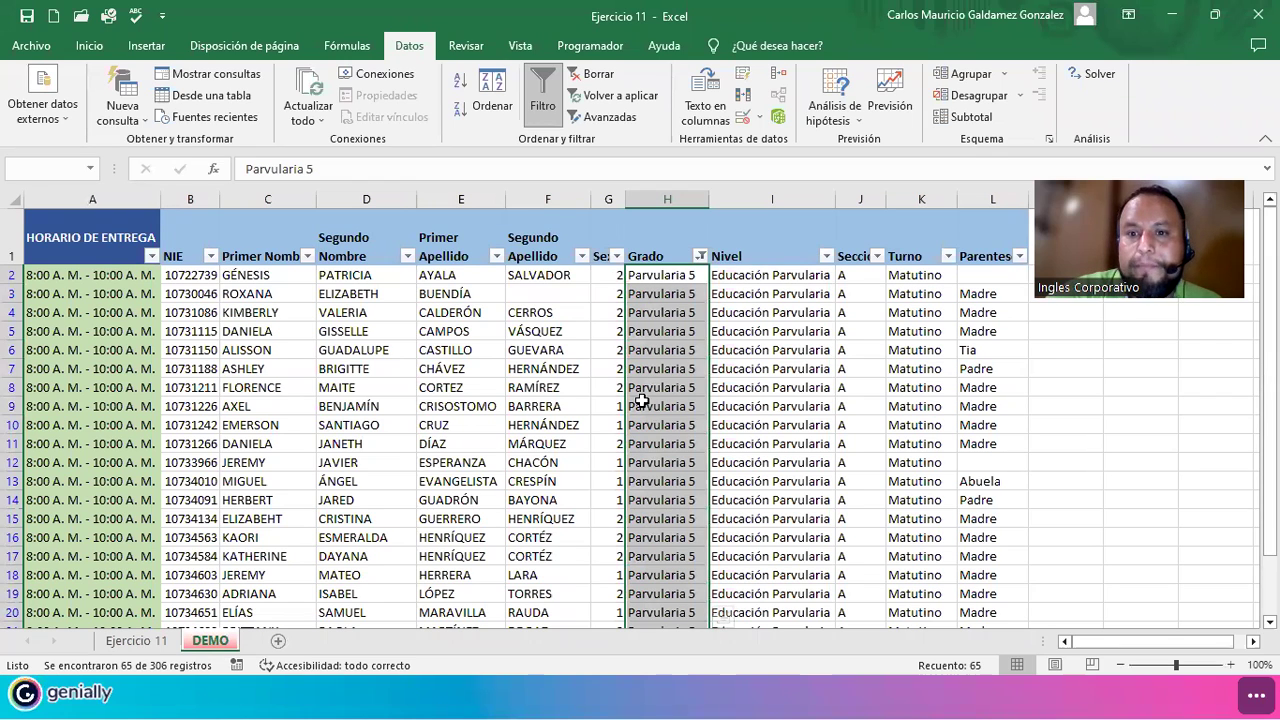
Filter the Turno column to show only Vespertino, excluding Matutino
left_click(948, 257)
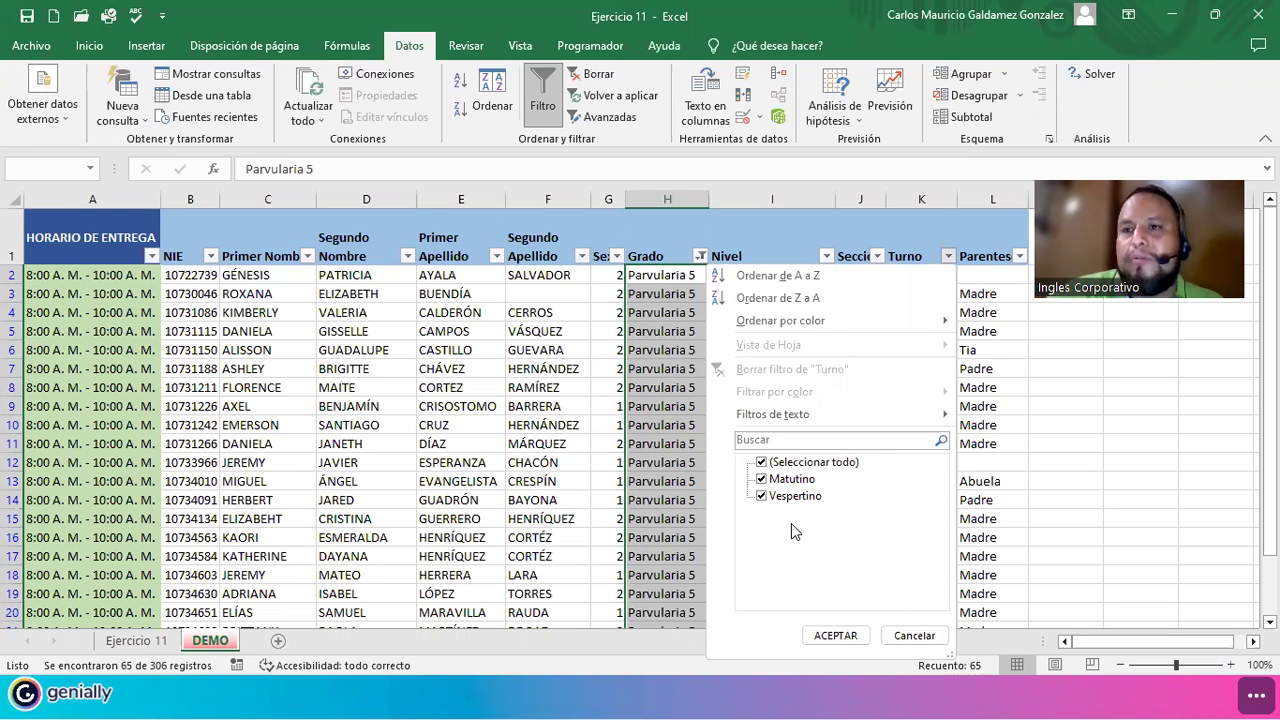
left_click(835, 635)
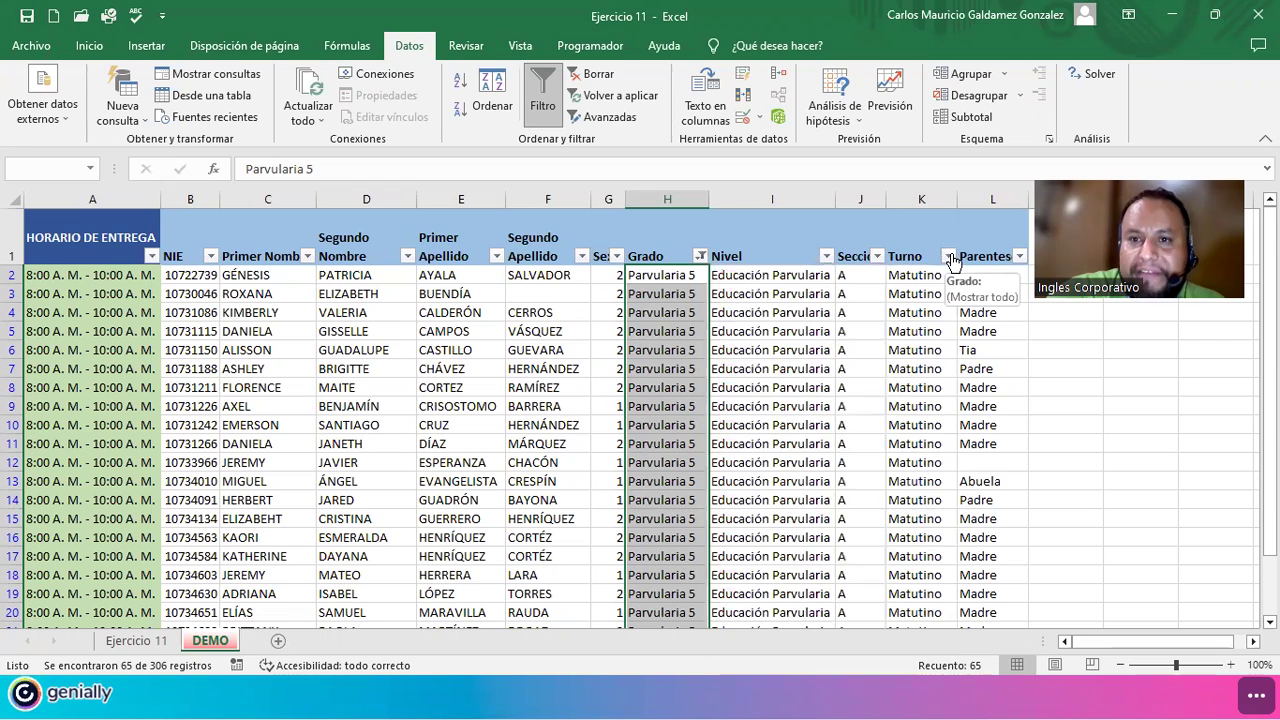
left_click(949, 257)
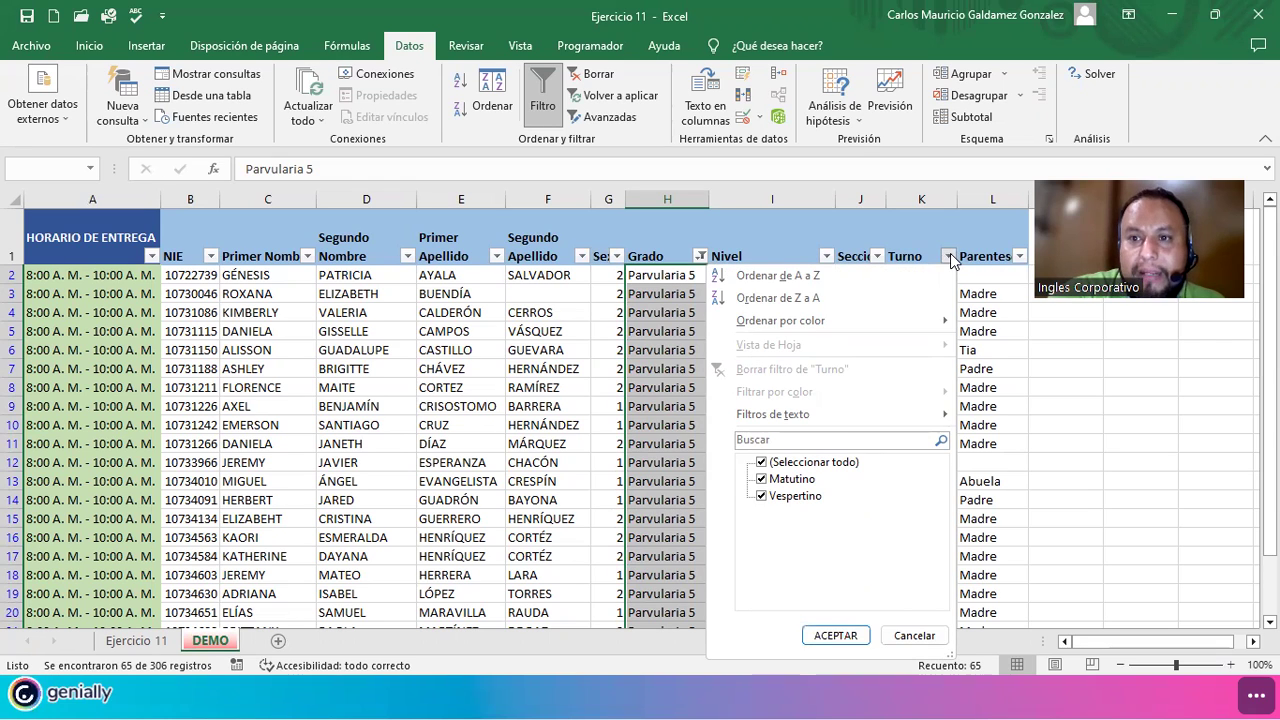
left_click(761, 479)
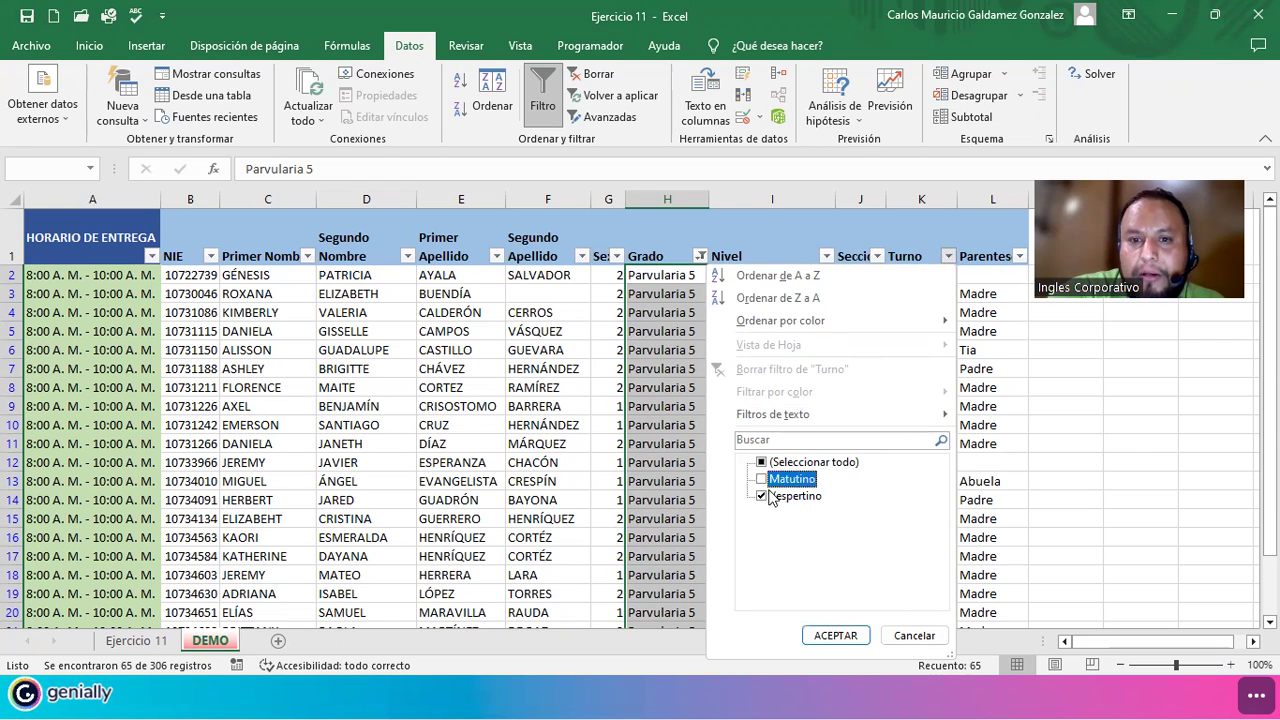
left_click(836, 636)
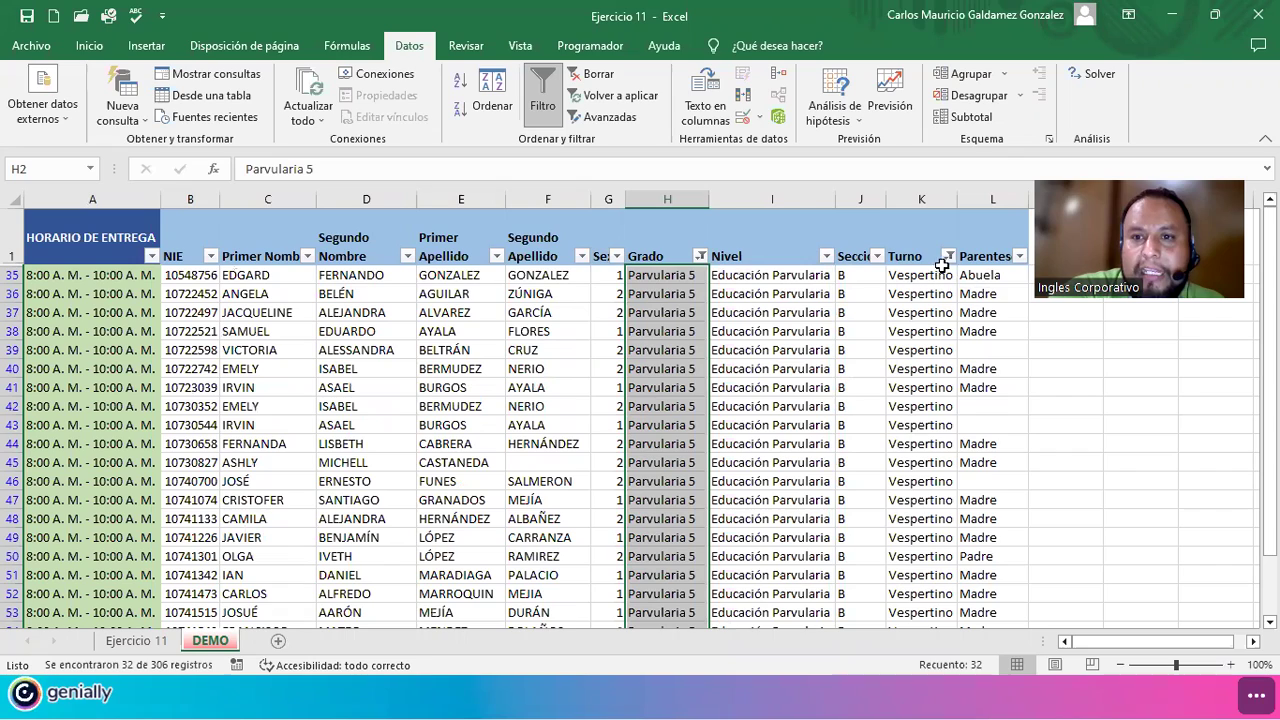
Select the Grado entries from H35 down to count the students matching both the grade and shift filters
left_click(669, 275)
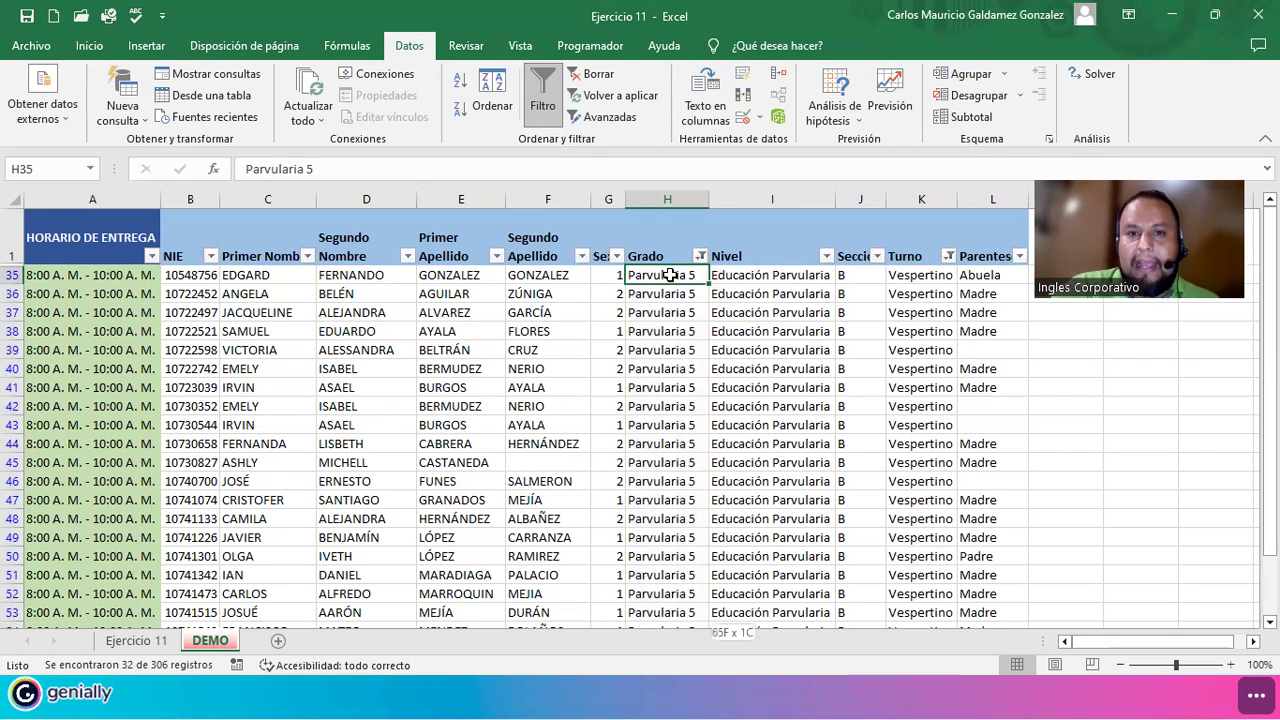
key("ctrl+shift+Down")
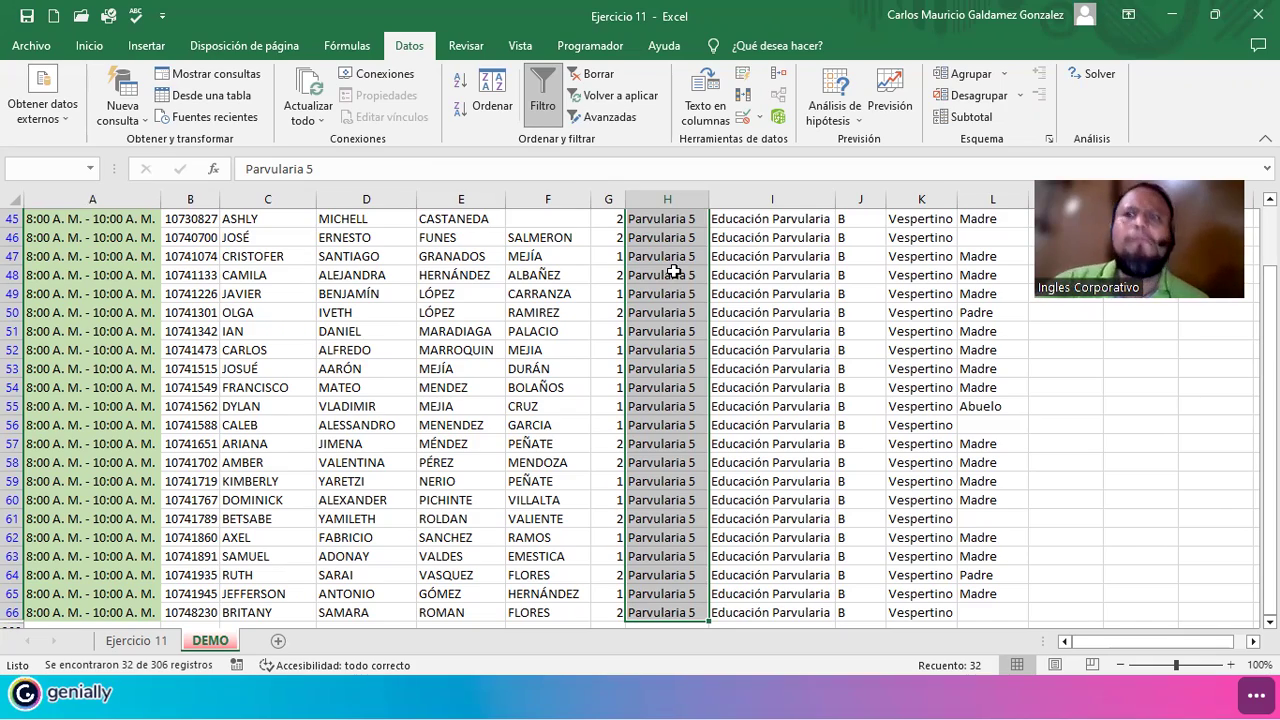
scroll(680, 416, "up", 4)
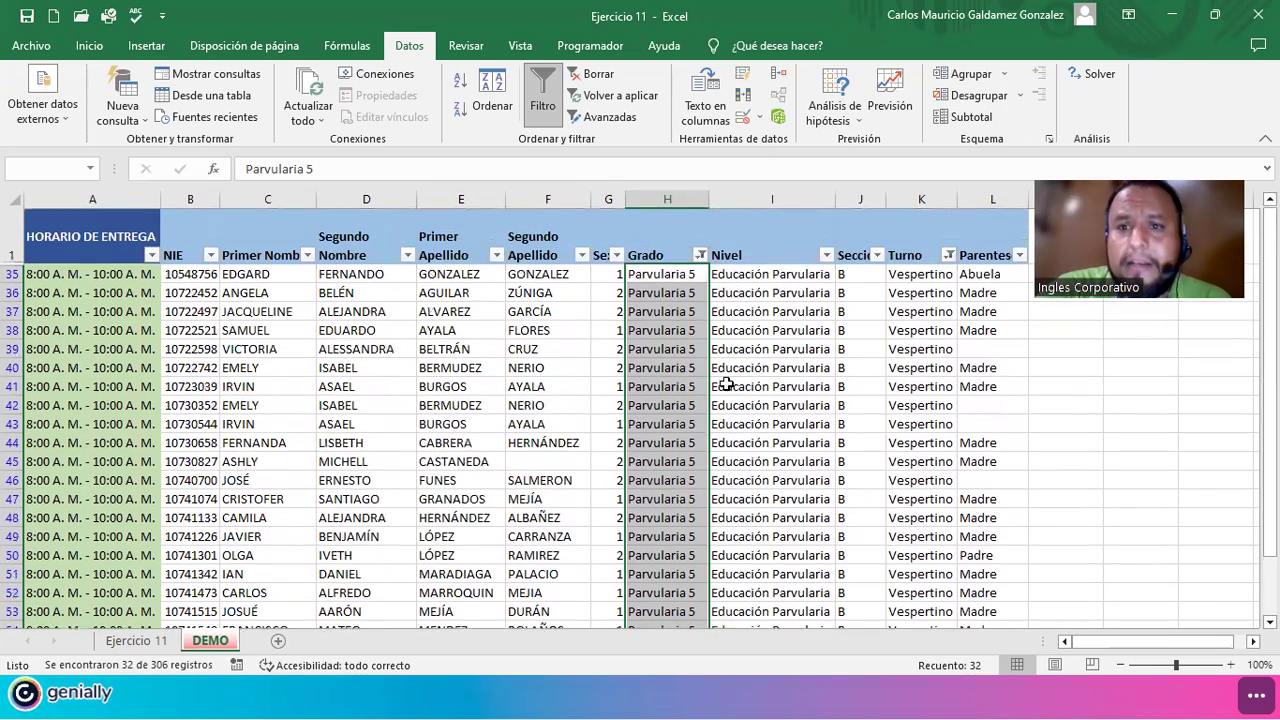
Filter the Parentesco column to show only Abuela and Madre, and select the Grado entries from H35 down to count the matching students
left_click(1020, 258)
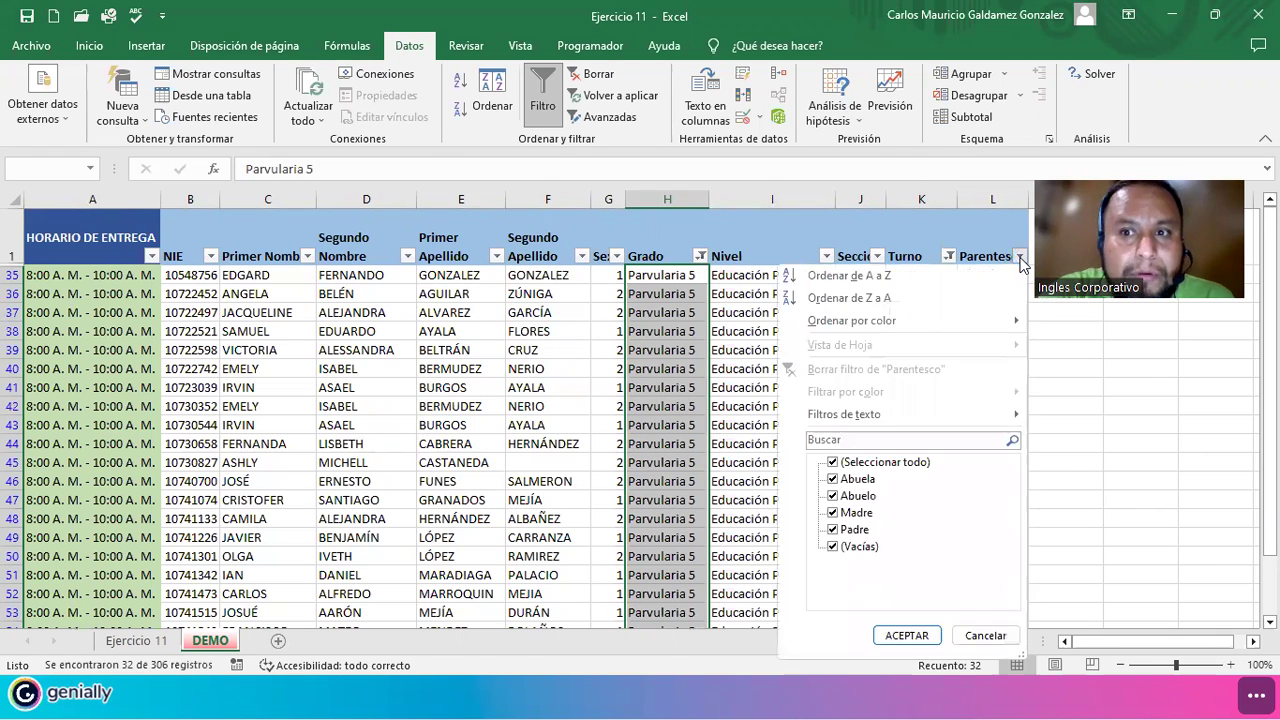
left_click(833, 496)
left_click(833, 530)
left_click(833, 546)
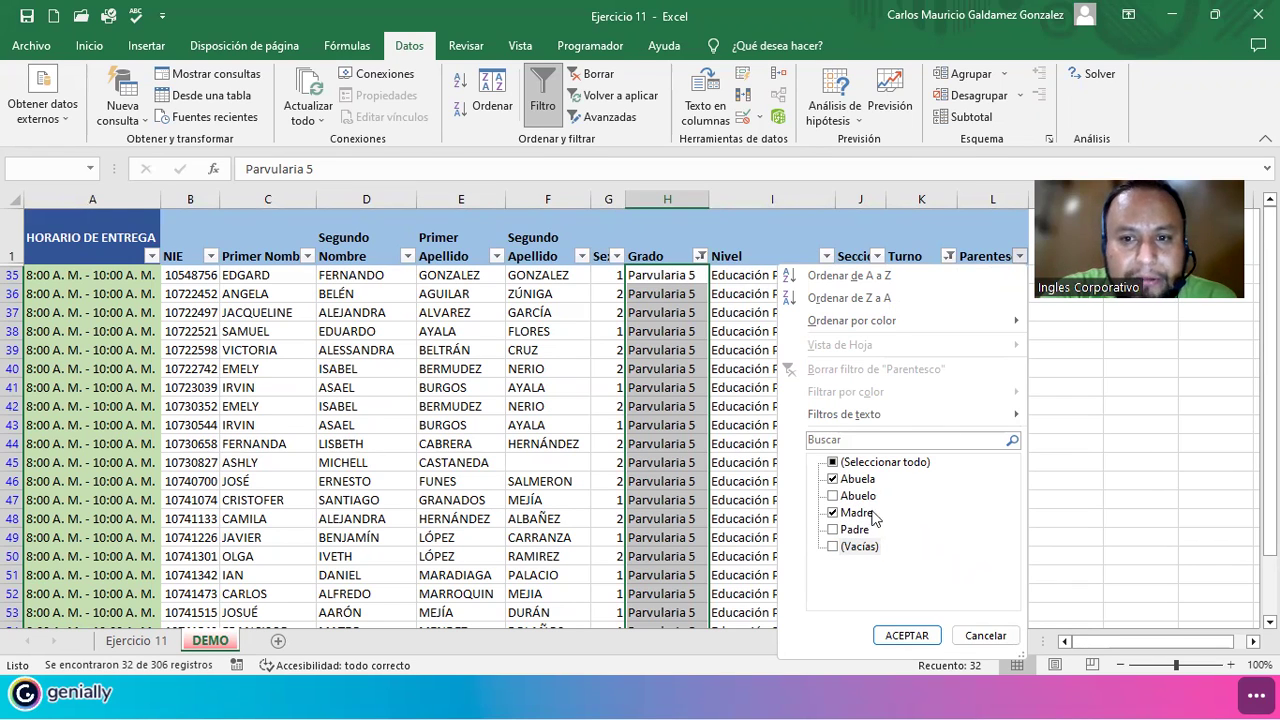
left_click(907, 638)
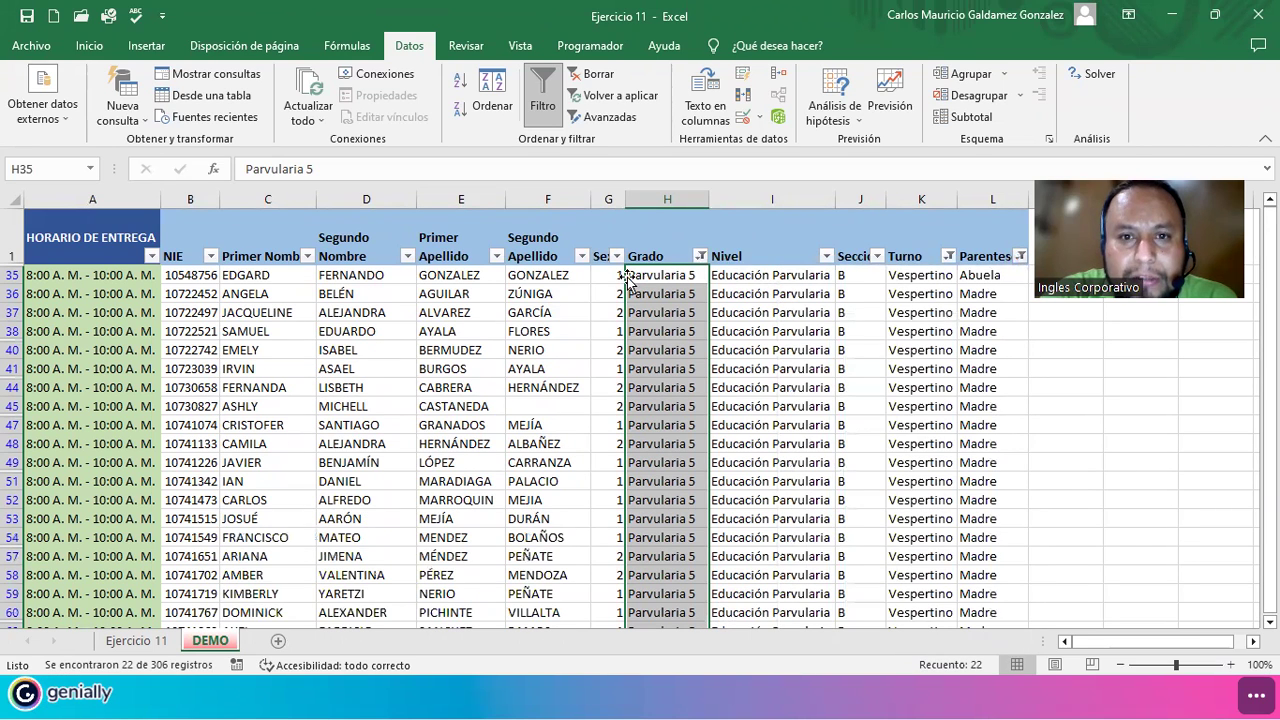
left_click(659, 283)
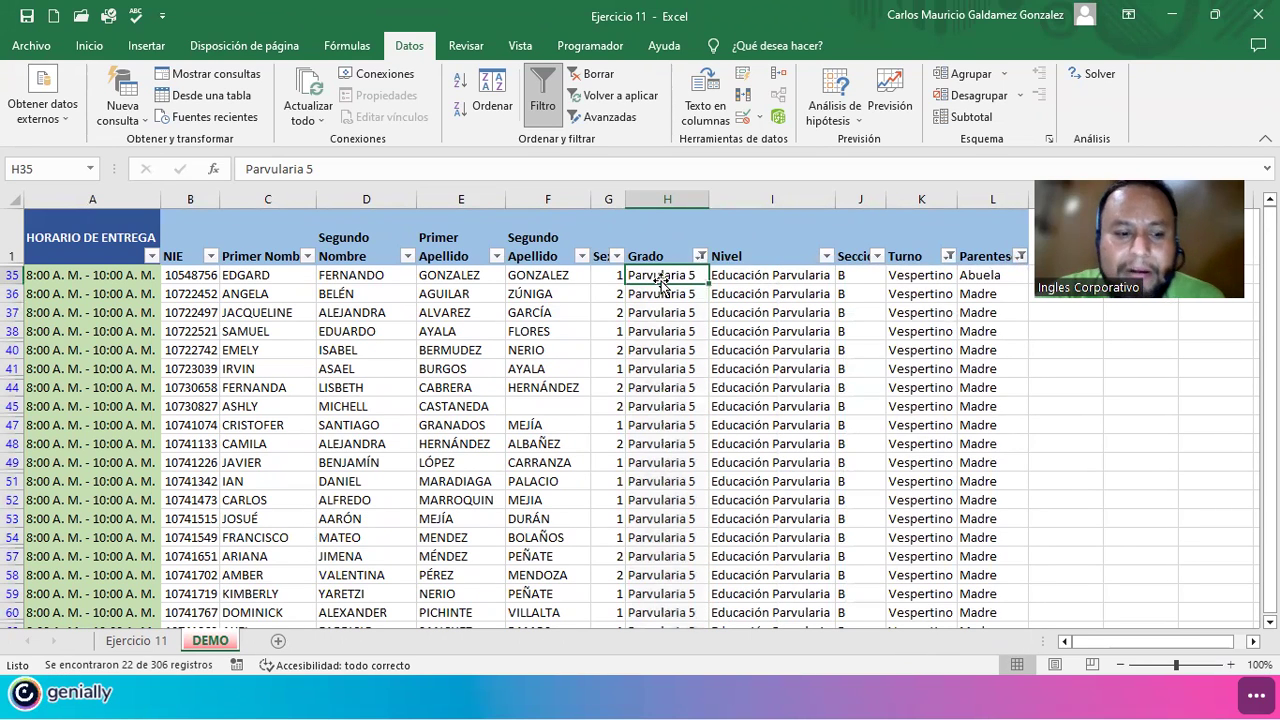
key("ctrl+shift+Down")
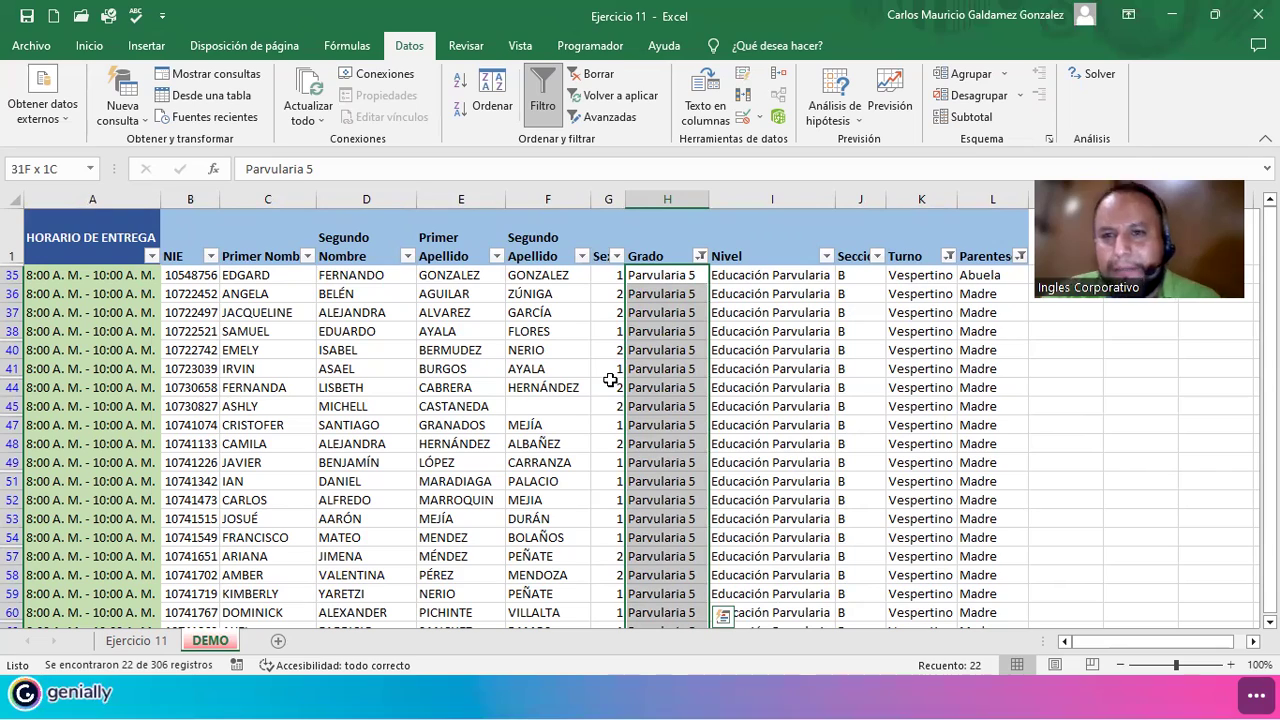
Rename the column header in L1 to Parientes
left_click(977, 253)
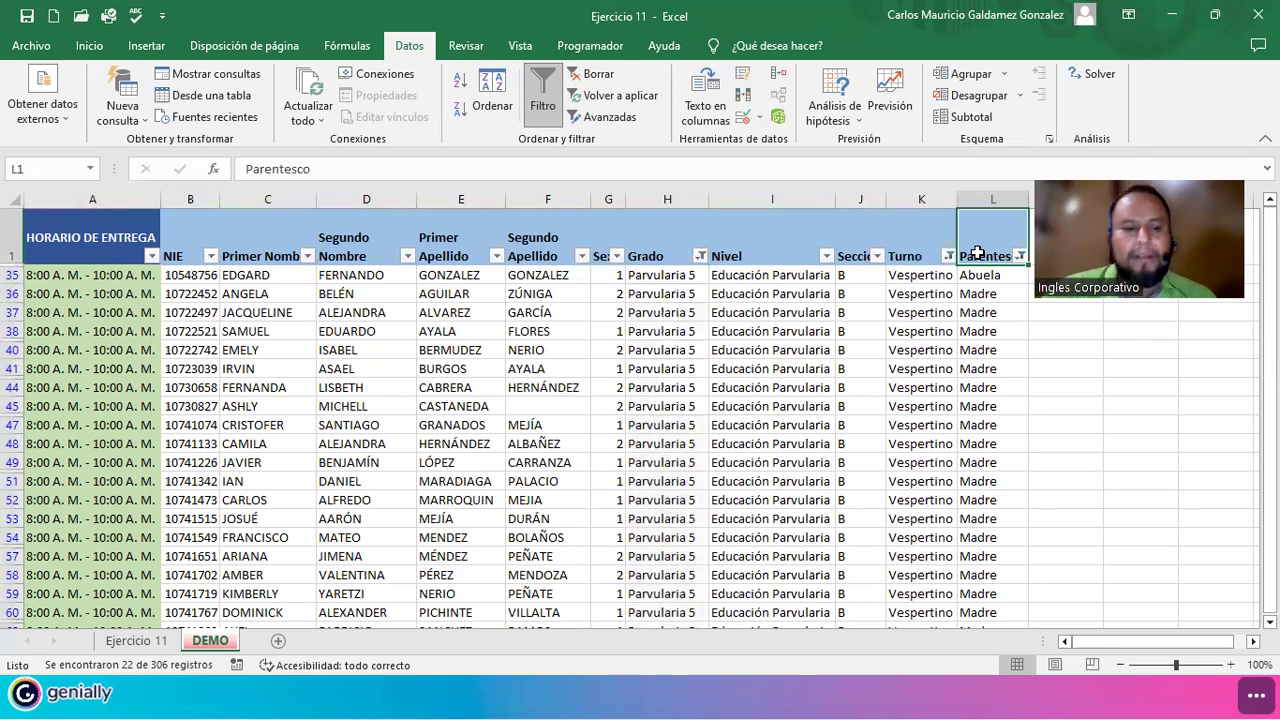
key("ctrl+p")
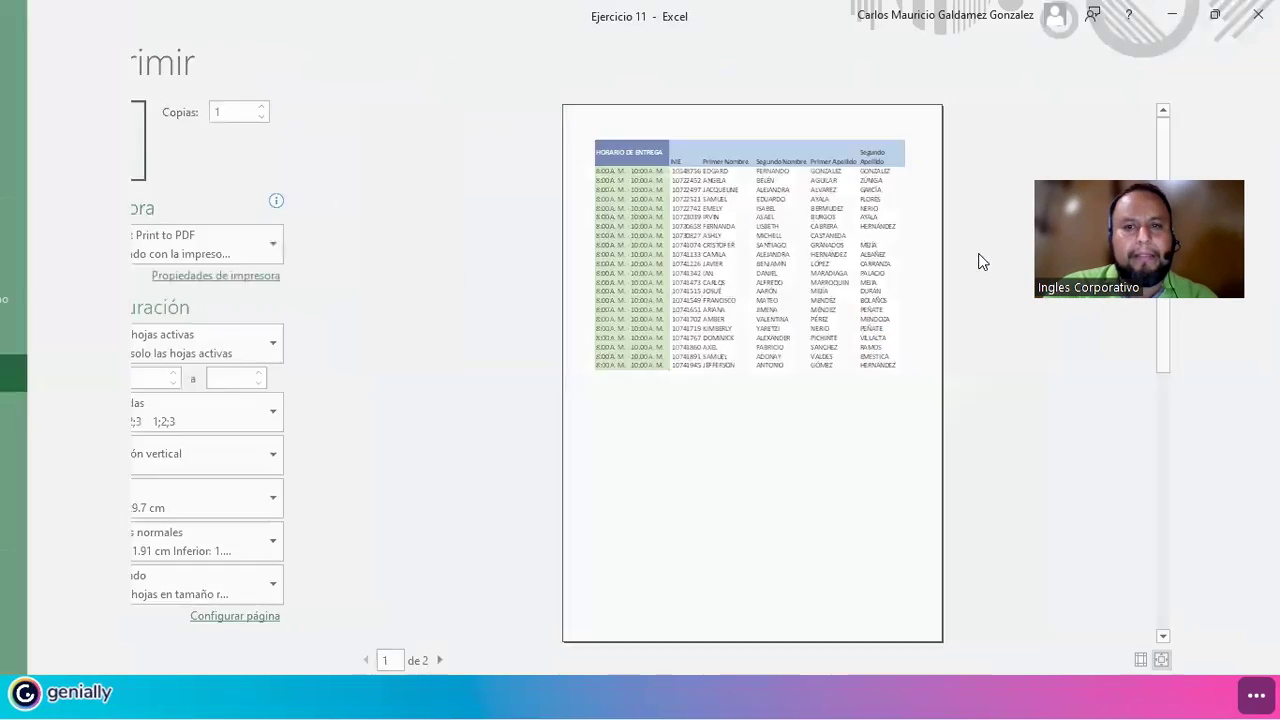
key("Escape")
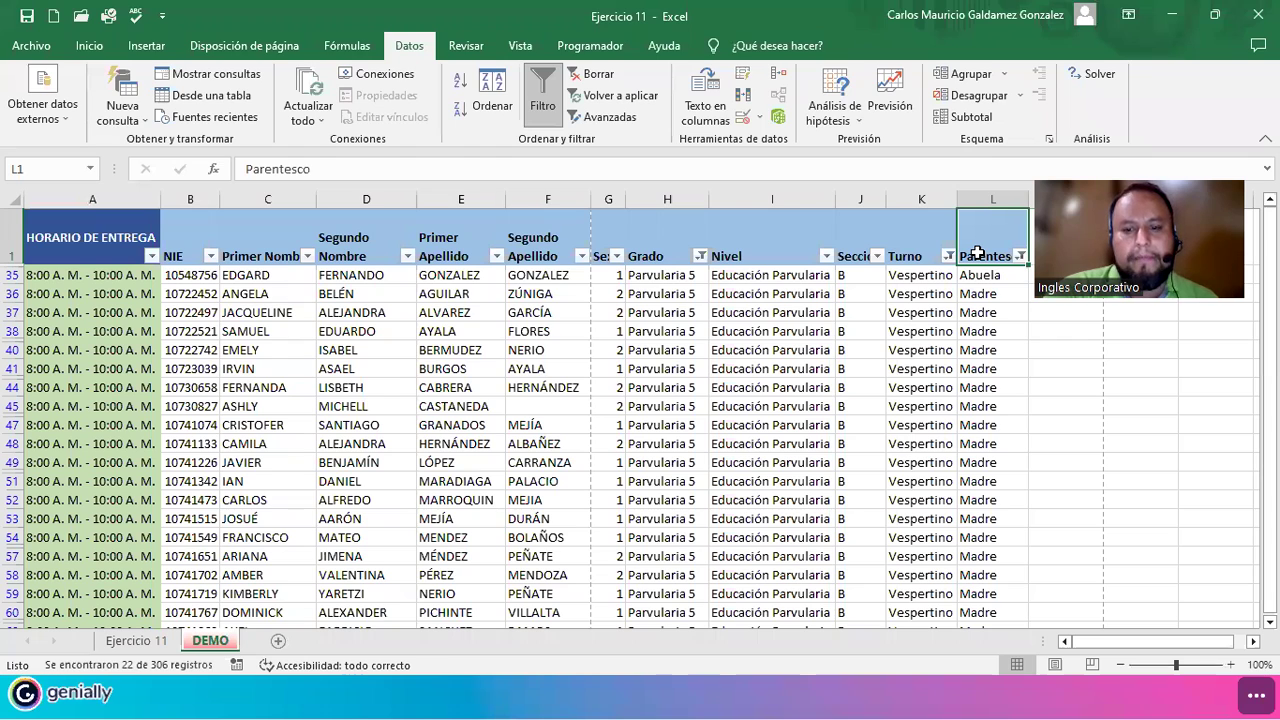
type("Padre")
type("arientes")
key("Return")
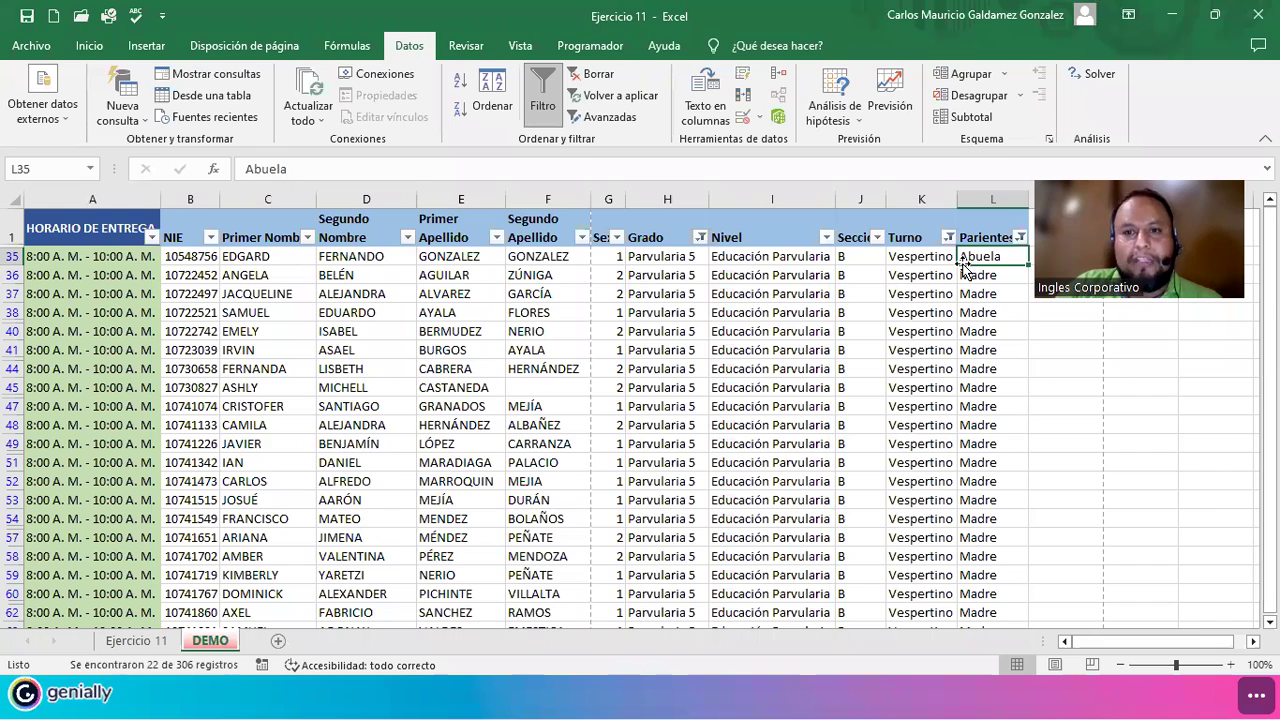
Check which values the Sección column filter offers, without applying any change
scroll(826, 409, "down", 1)
scroll(823, 409, "up", 1)
left_click(877, 237)
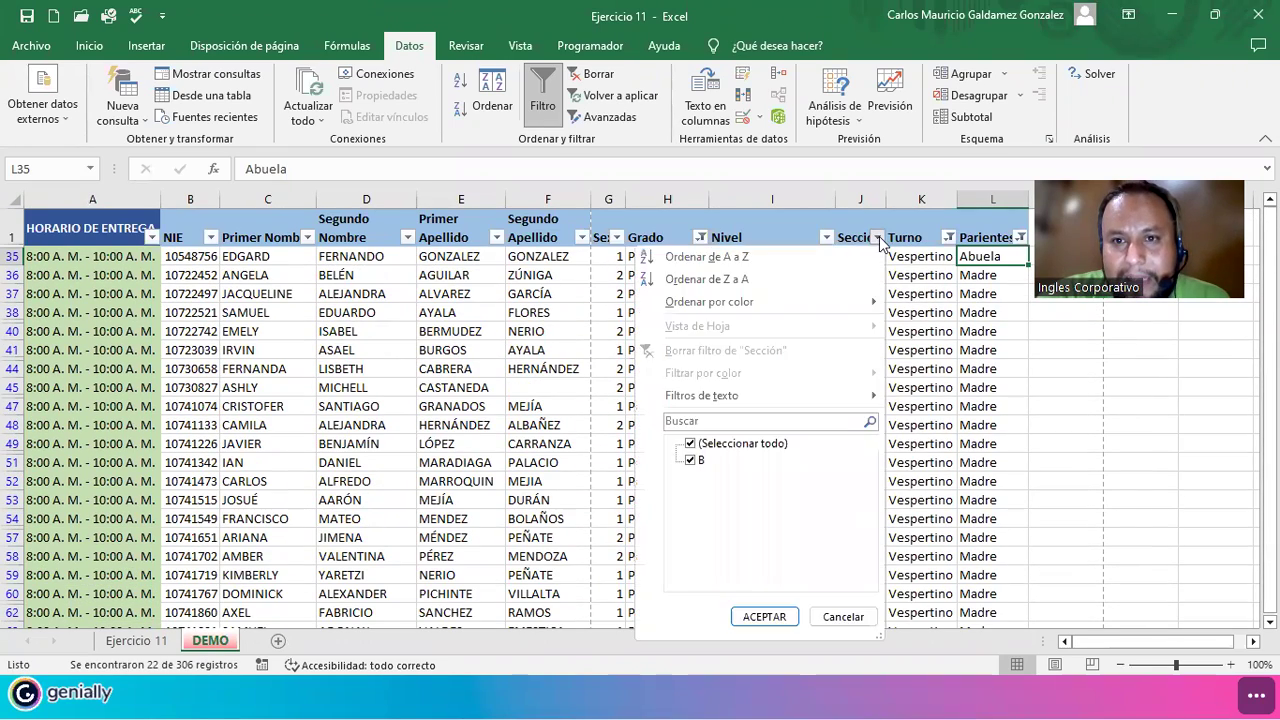
left_click(846, 612)
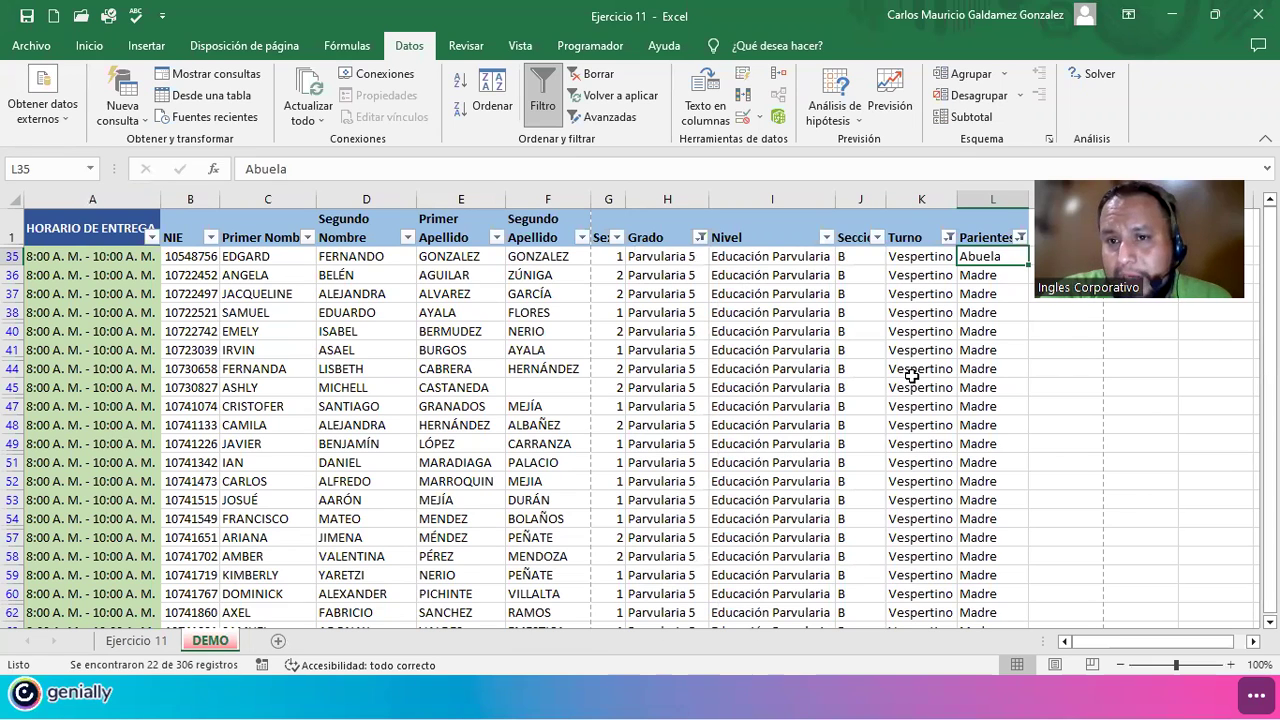
Reset the Parientes column filter so that all of its values are selected
left_click(1020, 246)
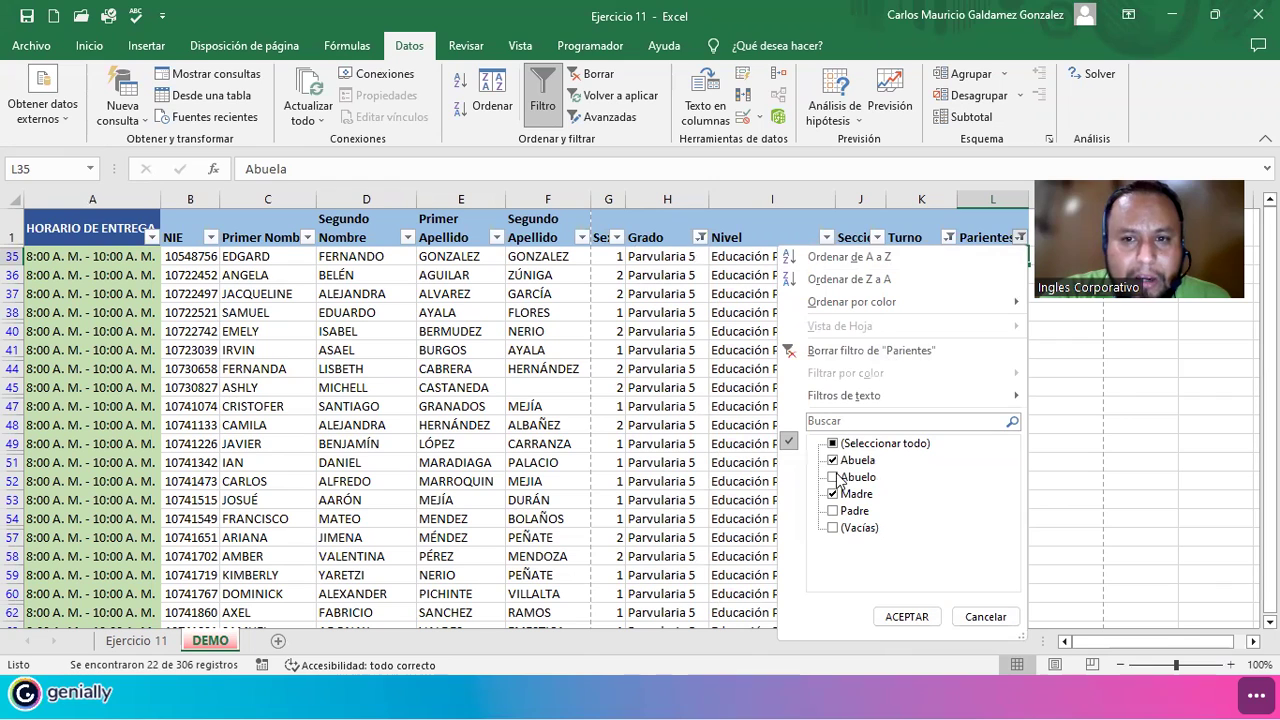
left_click(832, 445)
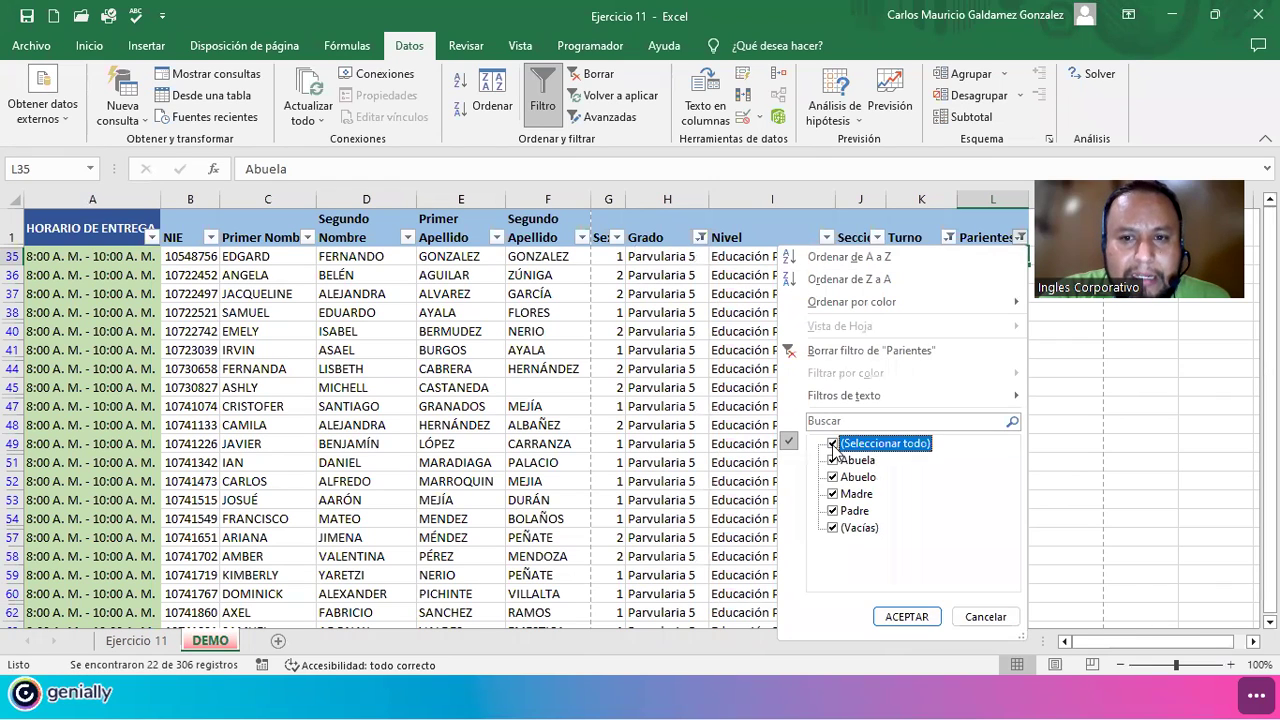
left_click(896, 616)
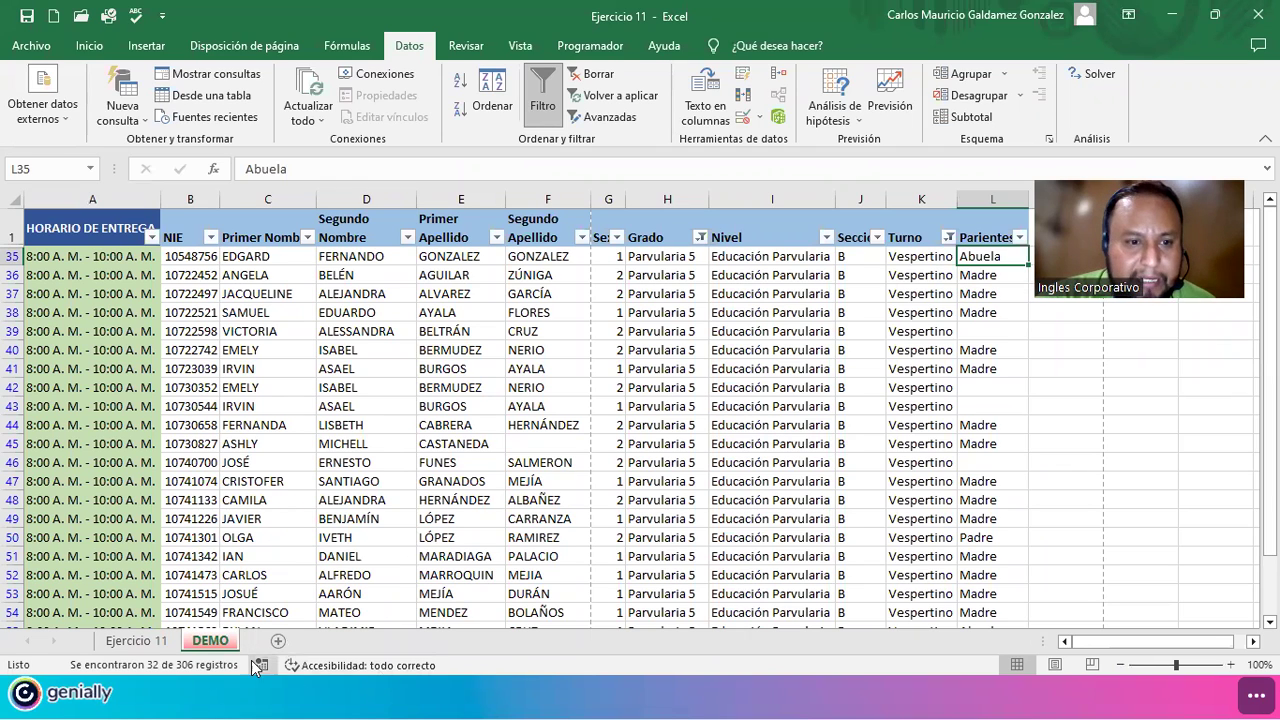
Add a new sheet and enter the headers Tienda, Fecha, Vendedor and Venta in A1:D1
left_click(278, 641)
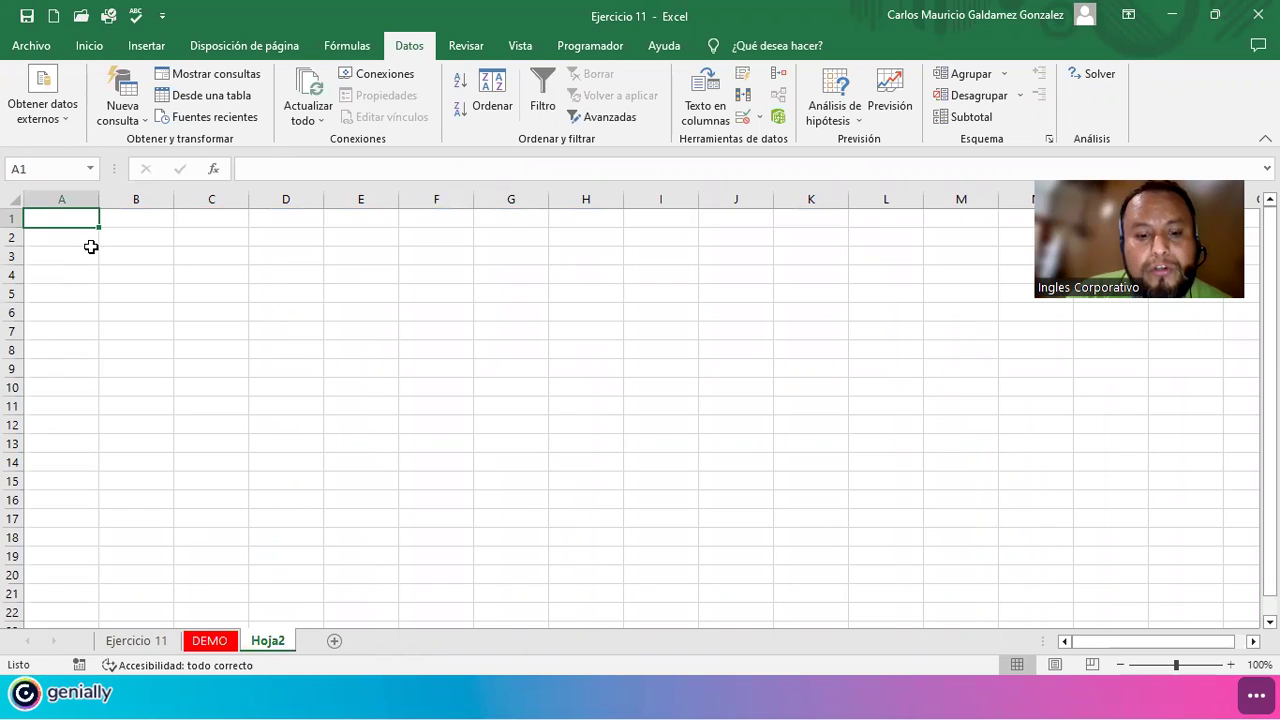
type("Tienda")
key("Tab")
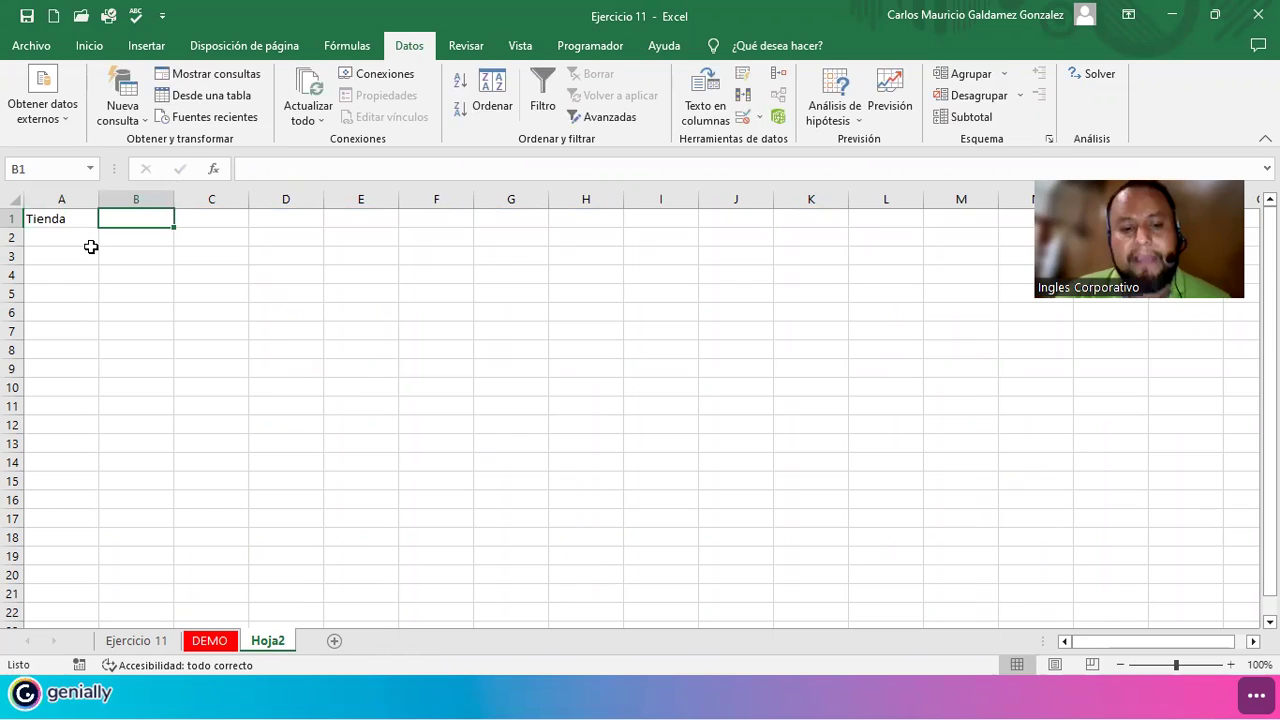
type("Fecha")
key("Tab")
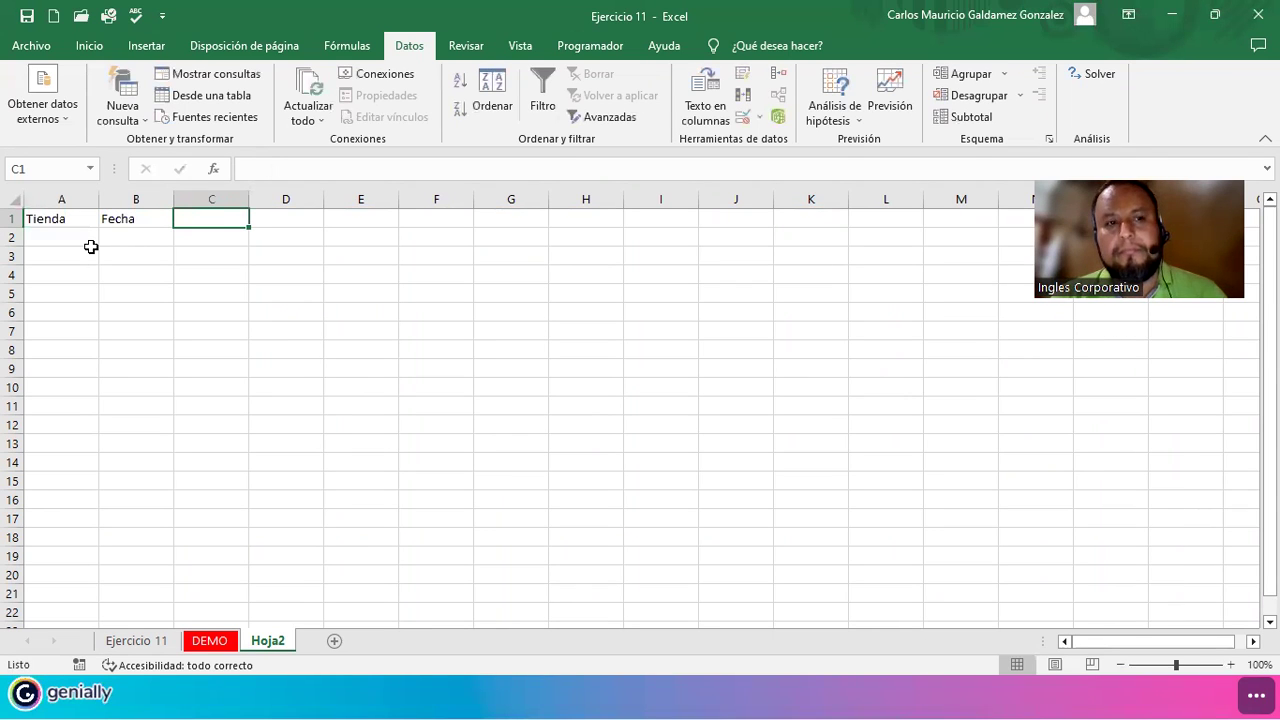
type("Vendedor")
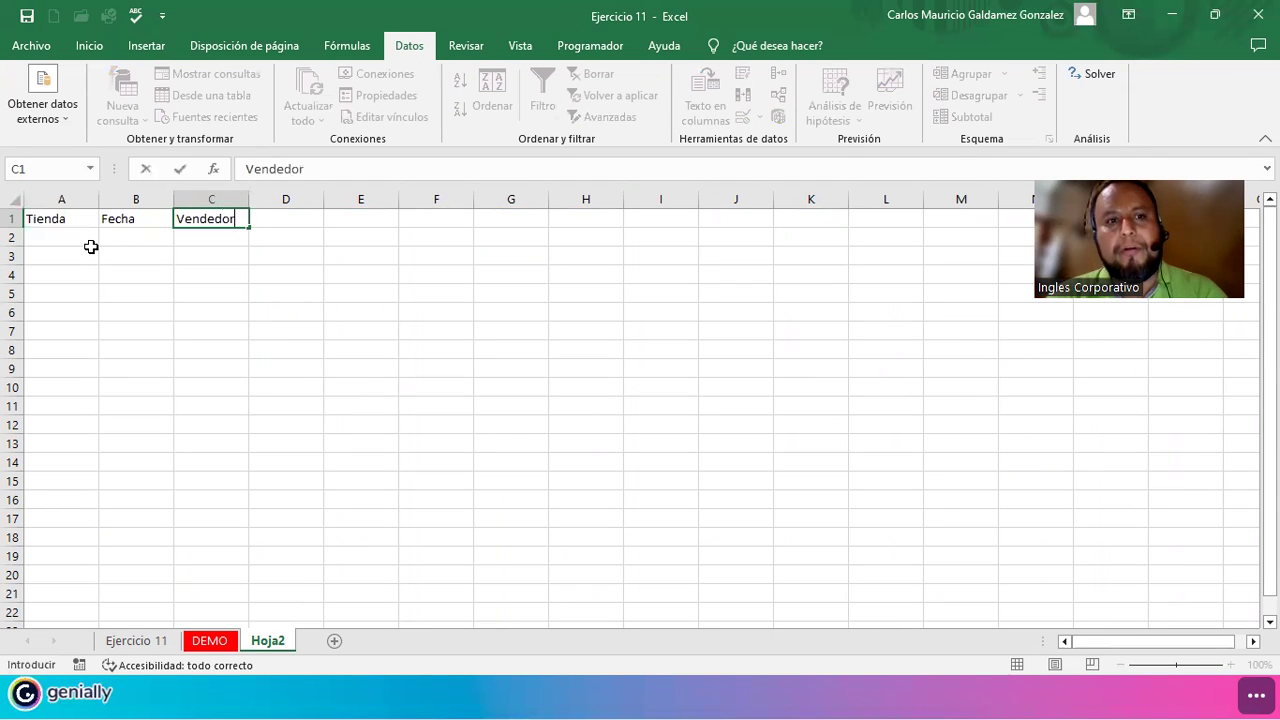
key("Tab")
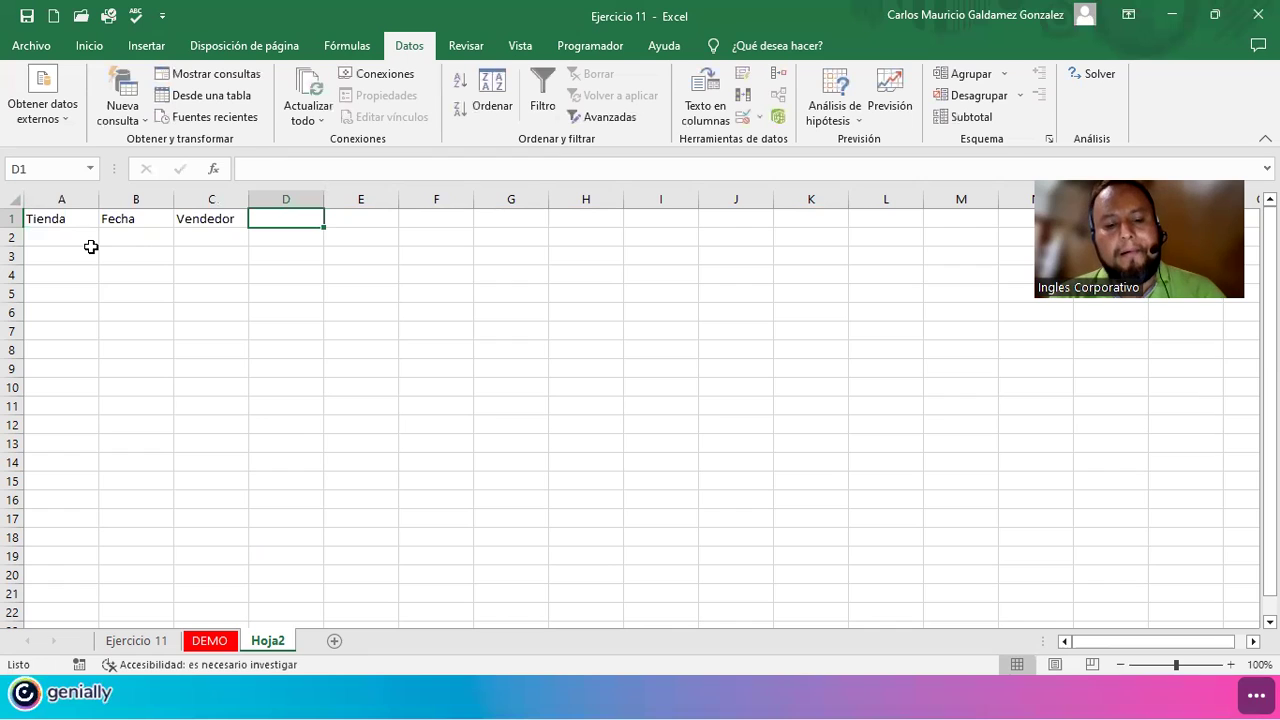
type("Clin")
key("BackSpace")
key("BackSpace")
key("BackSpace")
type("Venta")
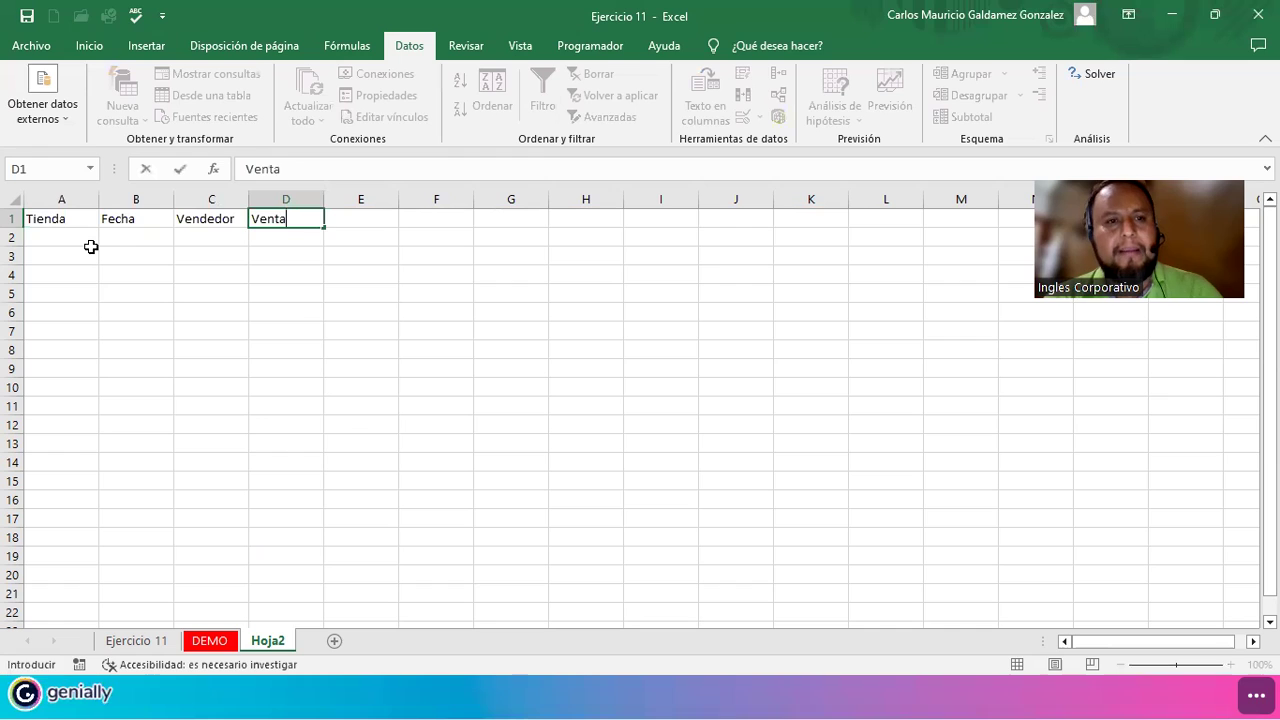
key("Return")
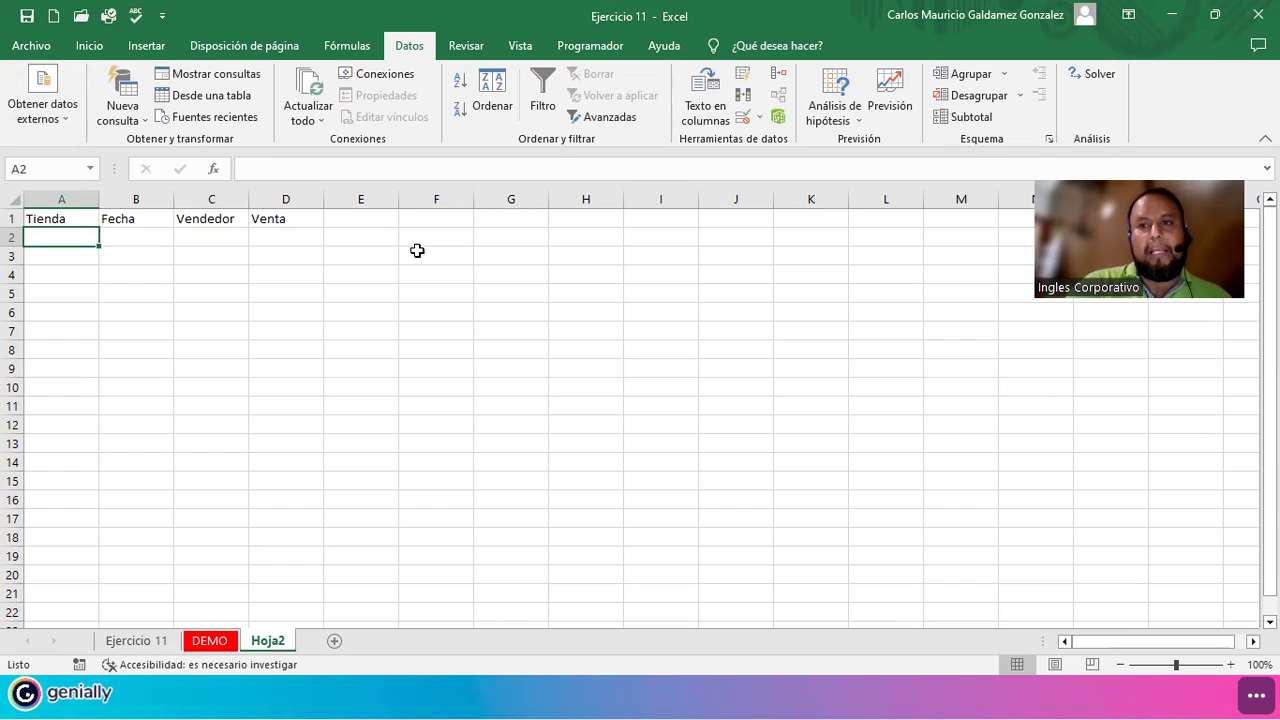
Fill A2:A21 under Tienda with 1, 2, 1, 1, 2, 1, 2, 1, 1, 1, 2, 1, 2, 1, 2, 1, 2, 2, 2, 1
type("1")
key("Return")
type("2")
key("Return")
type("1")
key("Return")
type("21")
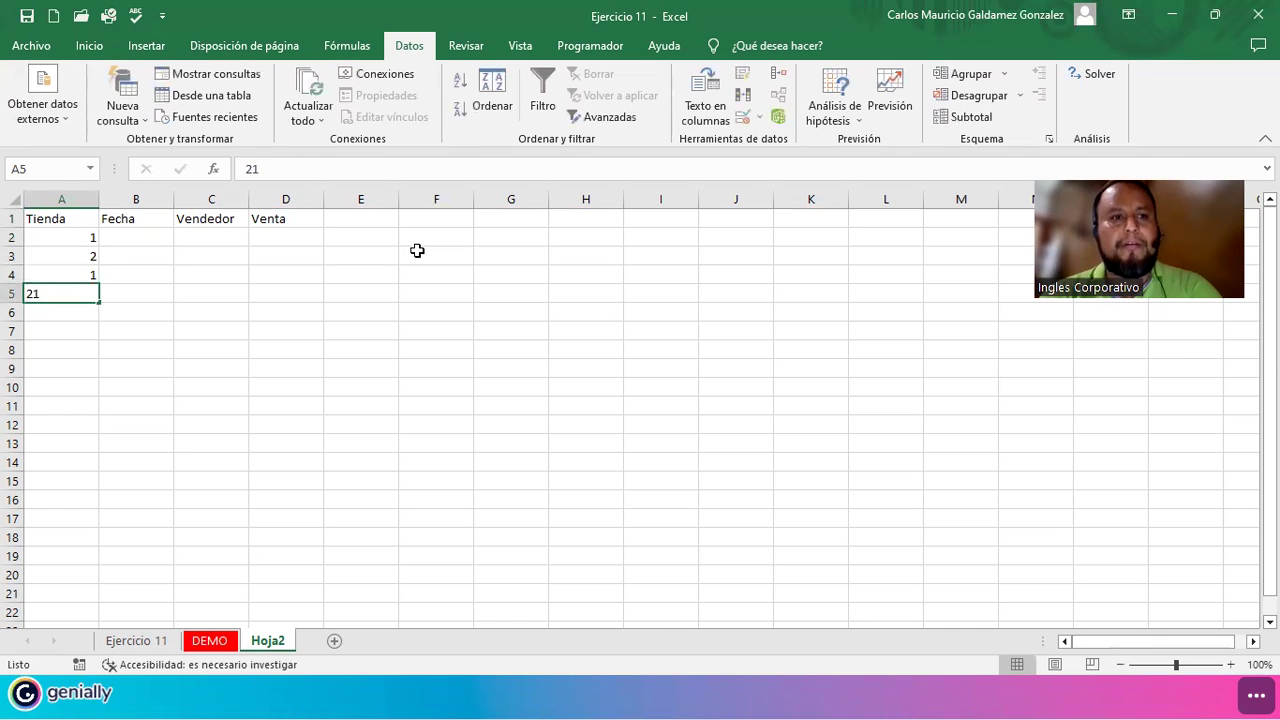
key("Return")
type("2")
key("Up")
type("1")
key("Return")
key("Return")
type("1")
key("Return")
type("2")
key("Return")
type("1")
key("Return")
type("1")
key("Return")
type("1")
key("Return")
type("2")
key("Return")
type("1")
key("Return")
type("2")
key("Return")
type("1")
key("Return")
type("2")
key("Return")
type("1 2")
key("Return")
type("2")
key("Return")
type("2")
key("Up")
type("2")
key("Return")
type("2")
key("Return")
type("1")
Enter the date 15/02/2023 in B2, the first cell under Fecha
key("Tab")
key("Up")
key("Up")
key("Up")
key("Up")
key("Up")
key("Up")
key("Up")
key("Up")
key("Up")
key("Up")
key("Up")
key("Up")
key("Up")
key("Up")
key("Up")
key("Up")
key("Up")
key("Up")
key("Up")
key("Up")
key("Down")
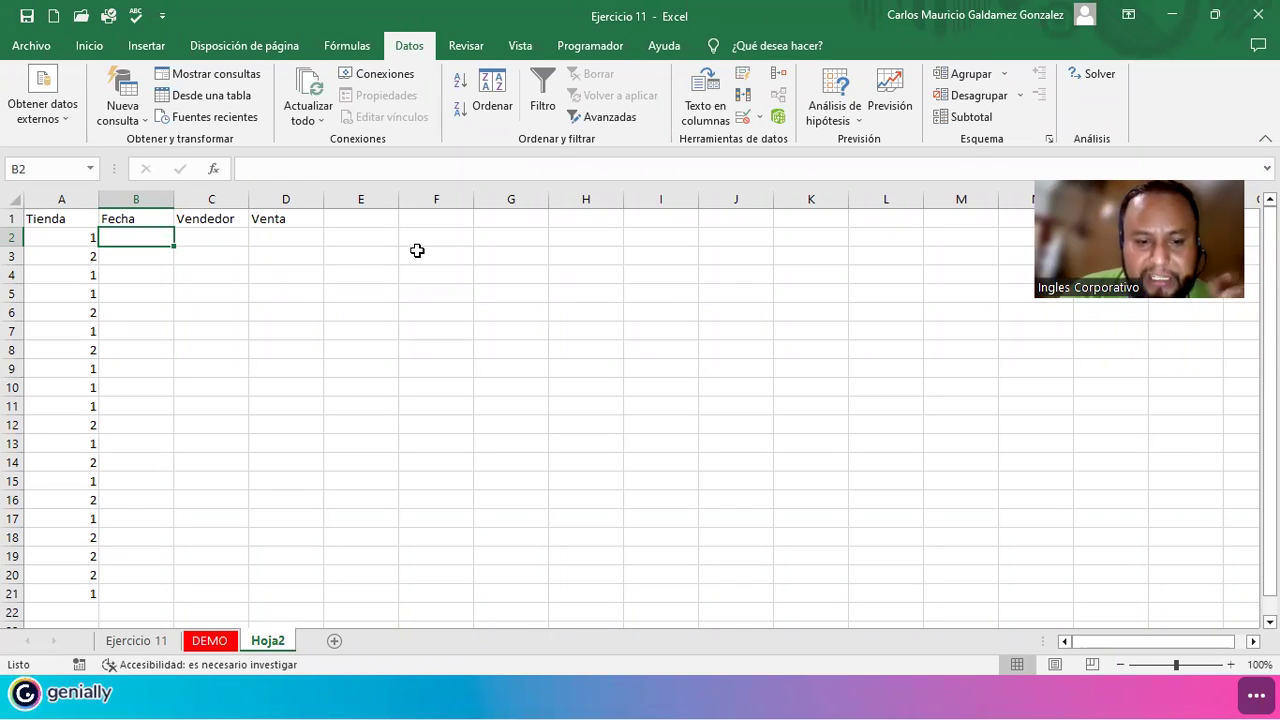
type("150")
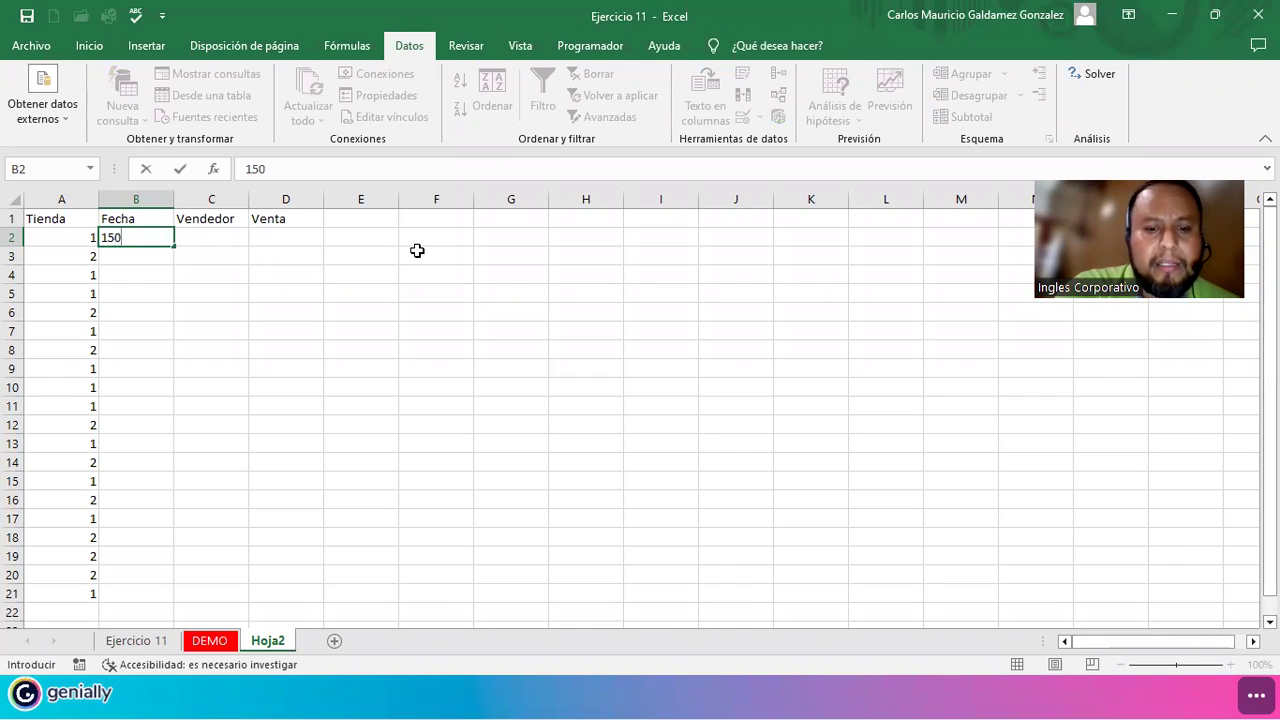
type("/20")
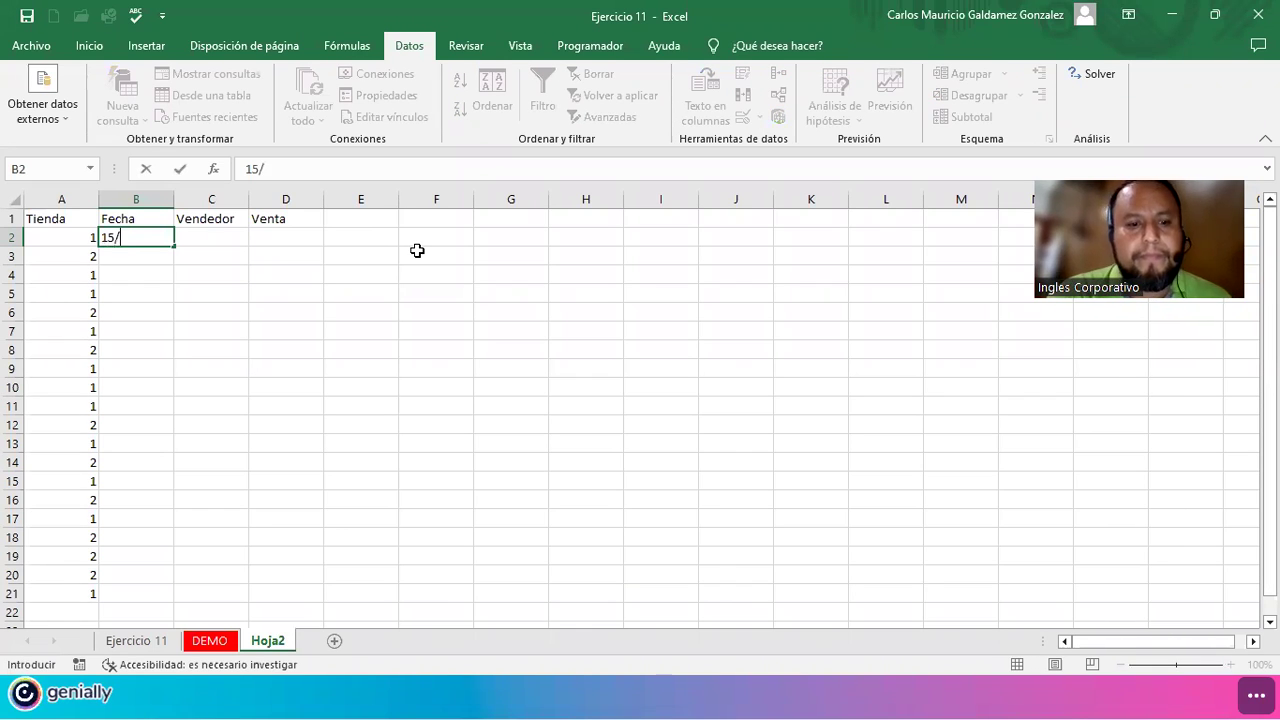
key("BackSpace")
type("0")
key("BackSpace")
key("BackSpace")
type("02/2023")
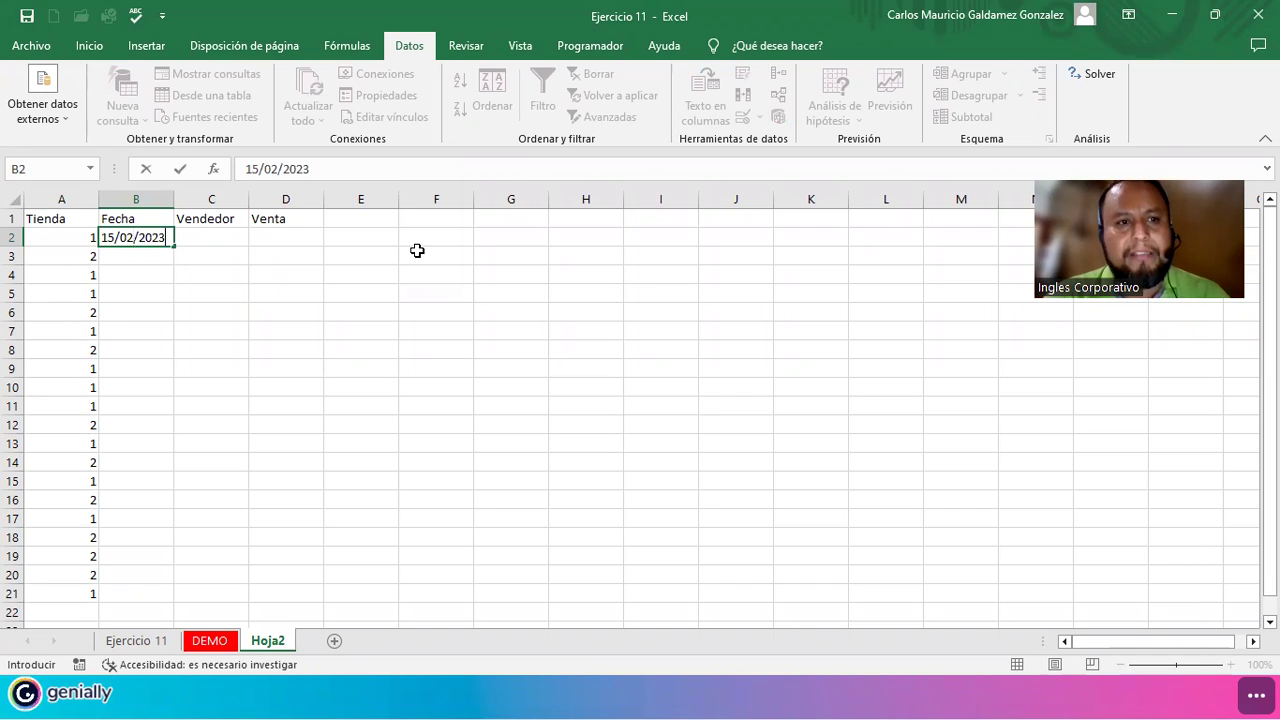
key("ctrl+Return")
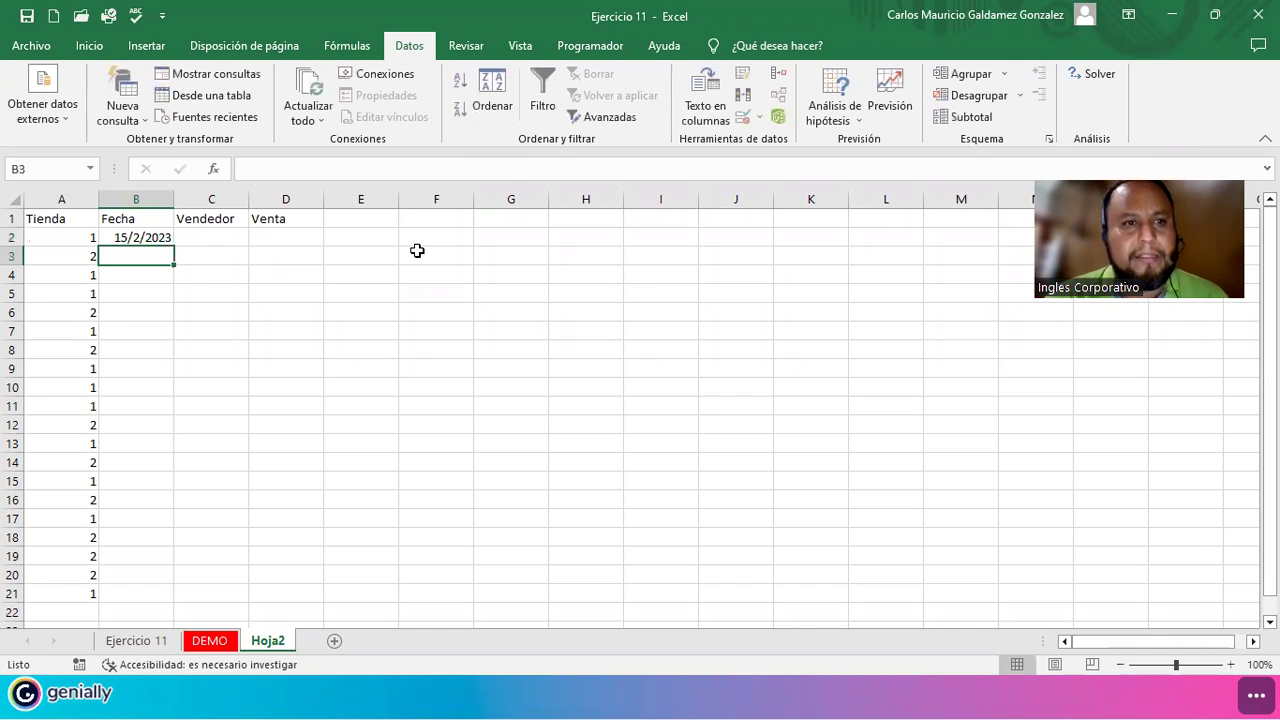
Fill the date from B2 down to B21 as identical copies instead of a series
left_click_drag(171, 247, 144, 595)
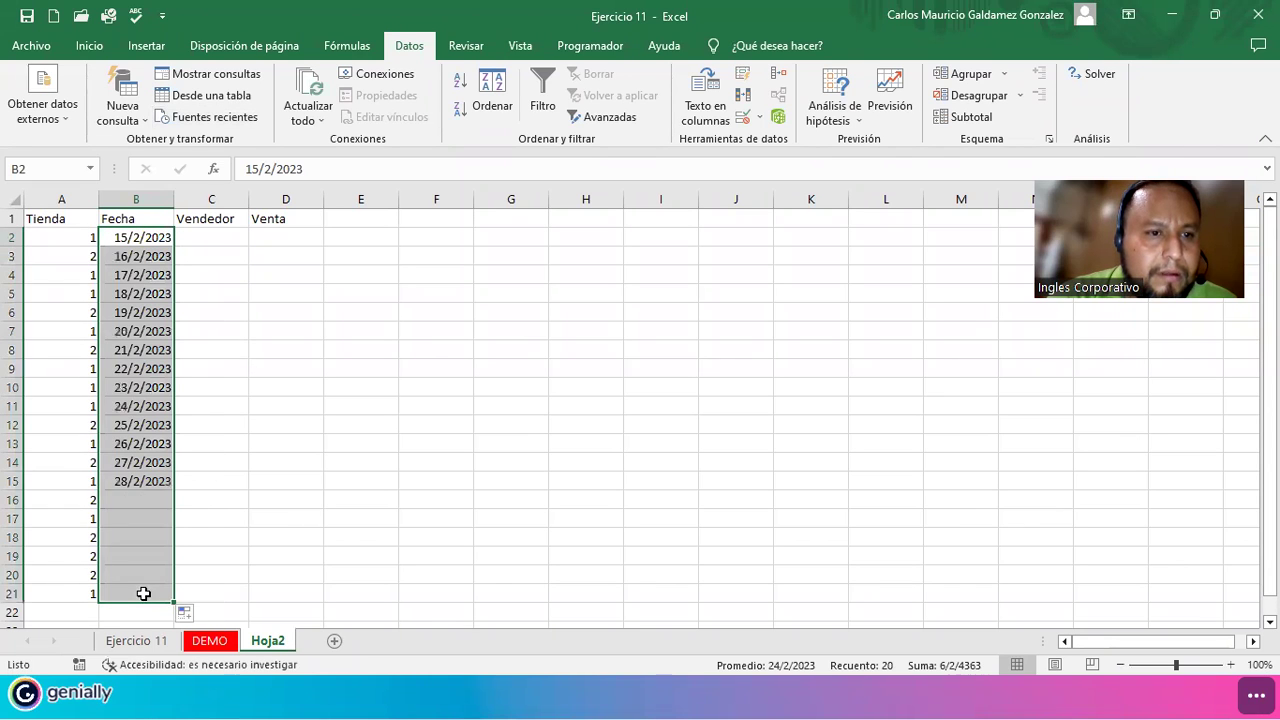
left_click(185, 615)
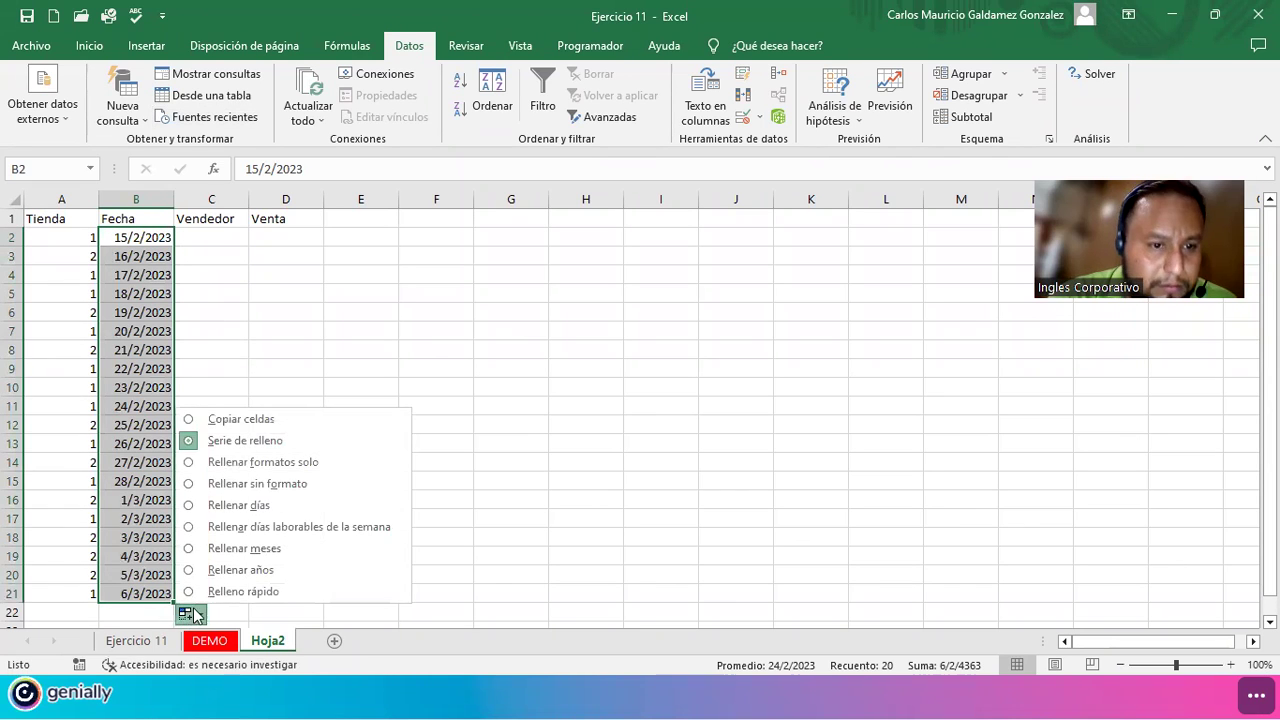
left_click(188, 420)
Enter the sellers' first names under Vendedor in C2, C3, C4 and C6, leaving C5 empty
left_click(205, 234)
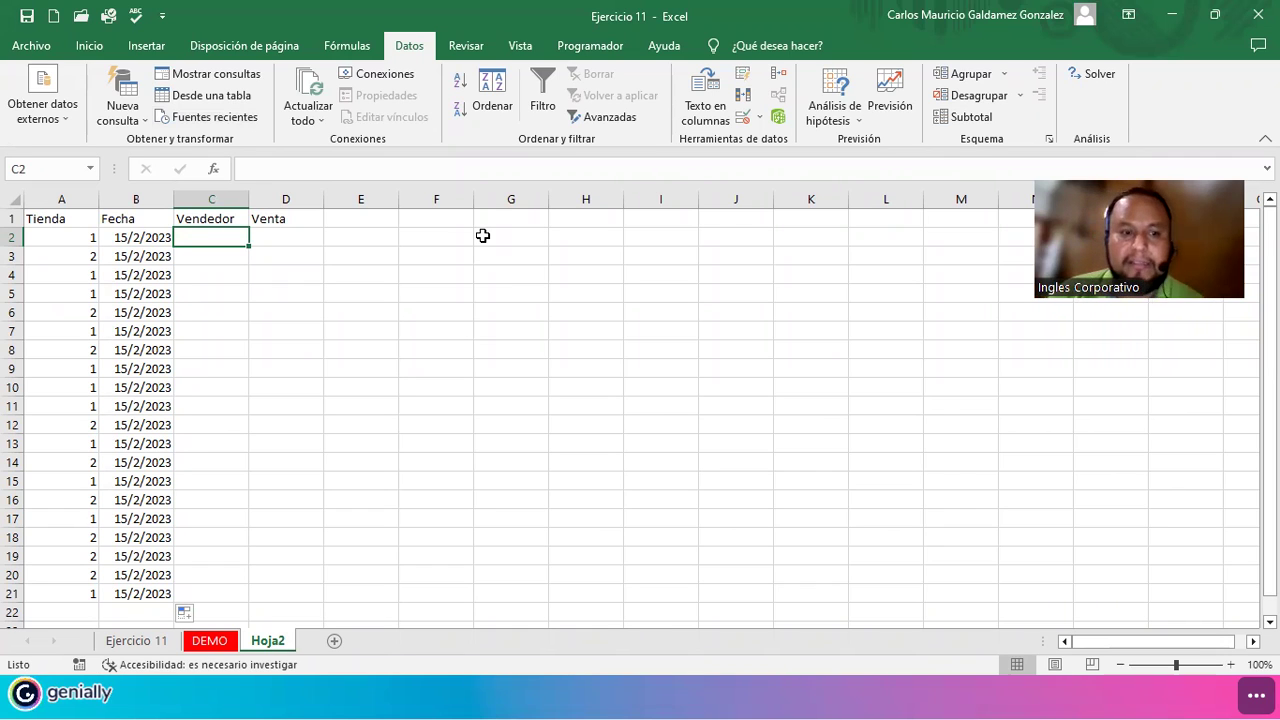
type("DAVID")
key("Return")
type("LUIS")
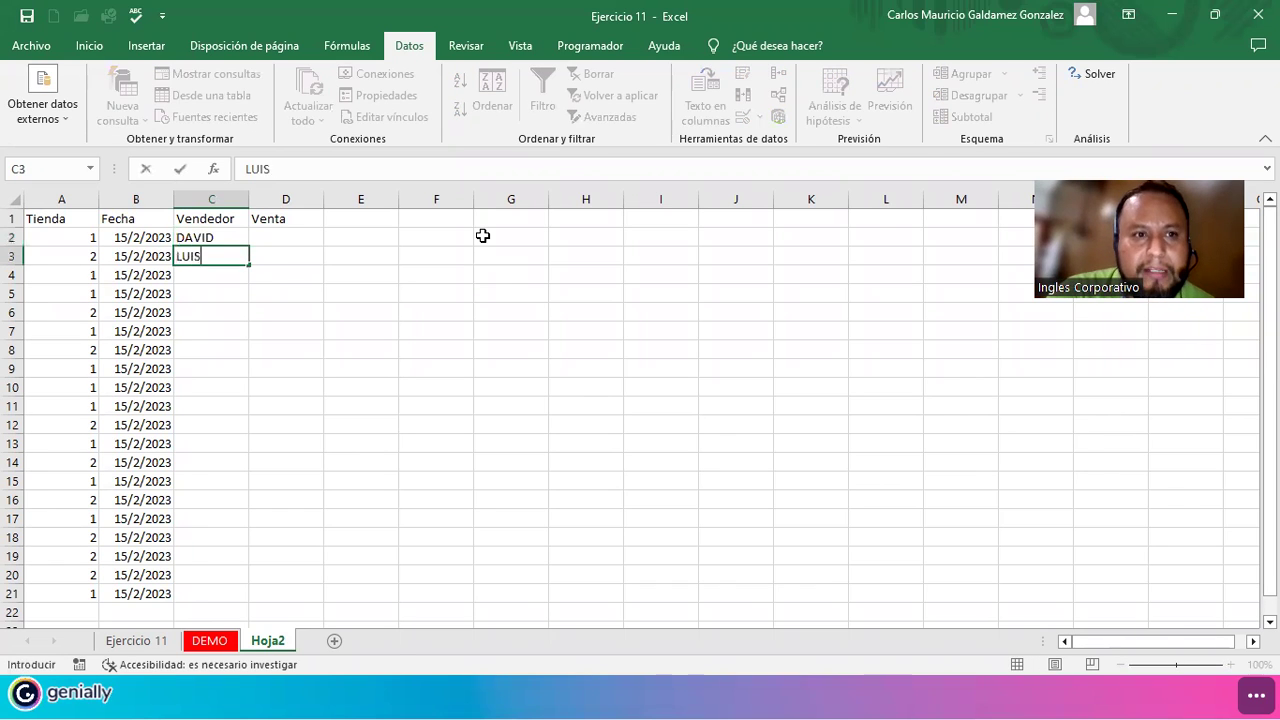
key("Return")
type("MARI")
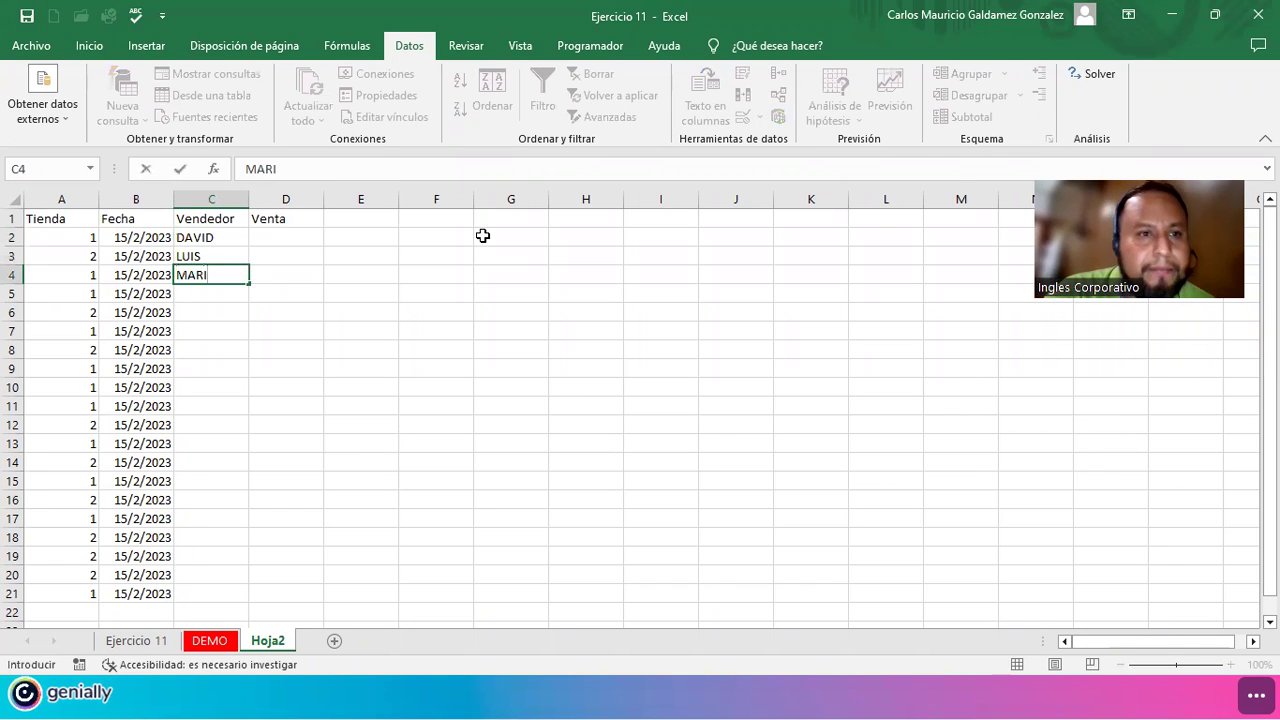
type("A")
key("Return")
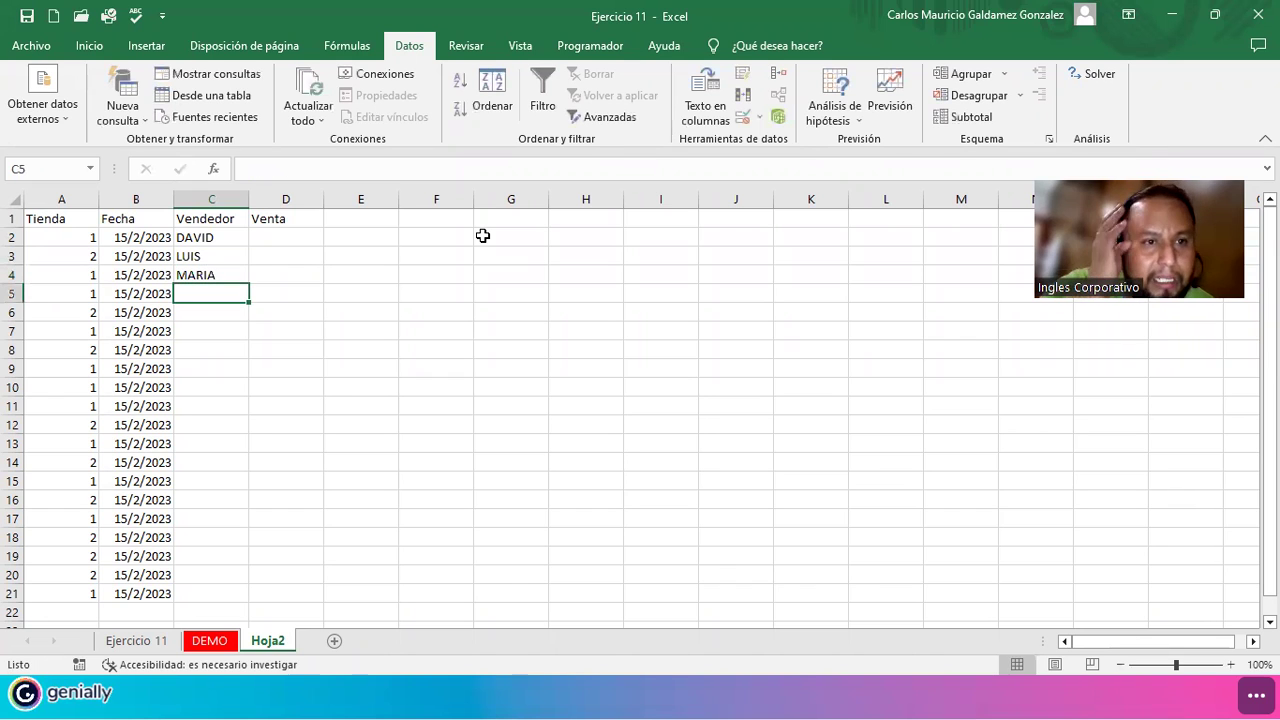
key("Return")
type("PABLO")
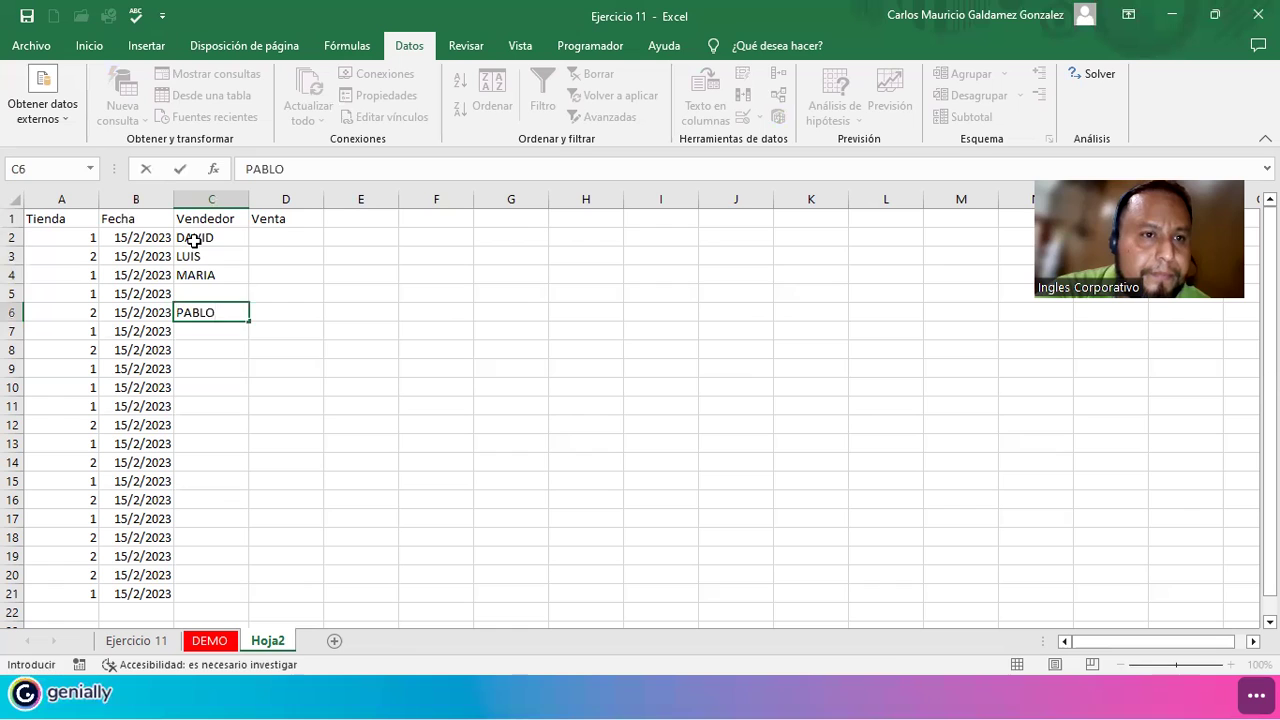
Copy the seller names in C2:C6 and paste them into C7:C11
left_click_drag(194, 243, 200, 312)
key("ctrl+c")
left_click(194, 331)
key("ctrl+v")
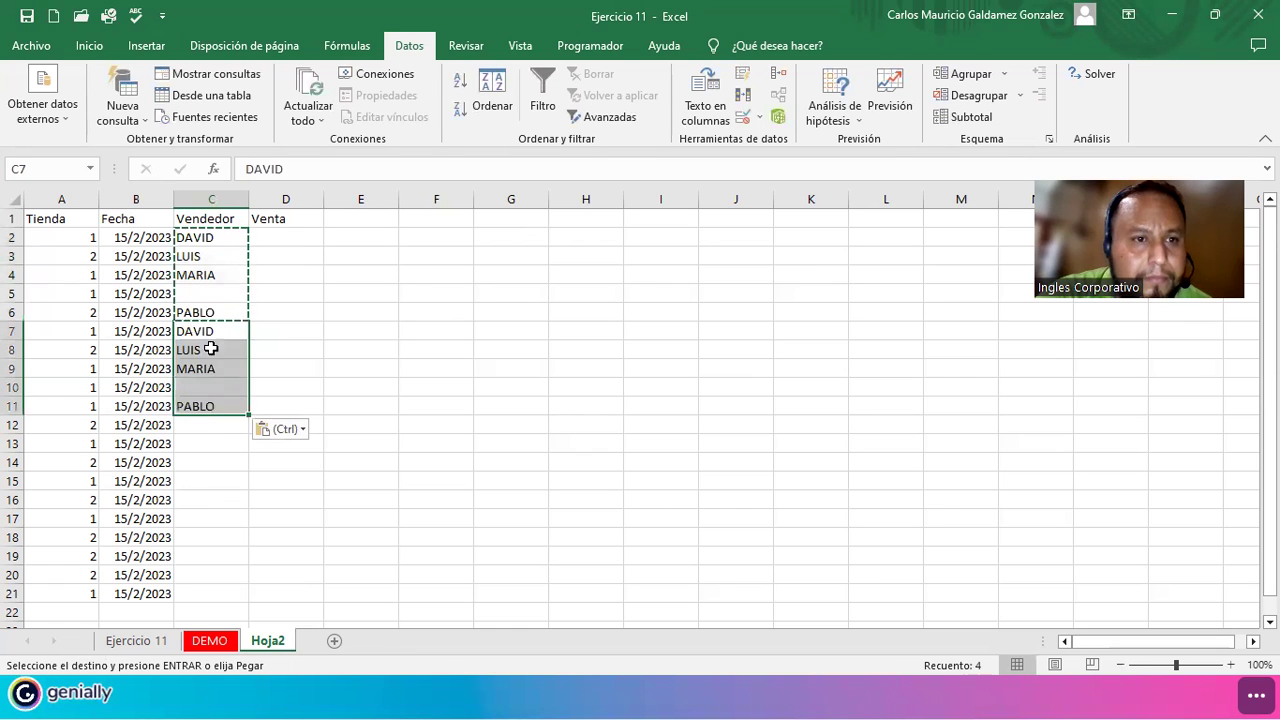
Paste the copied block of seller names into C12:C16 and C17:C21 to complete the Vendedor column
left_click(196, 427)
key("ctrl+v")
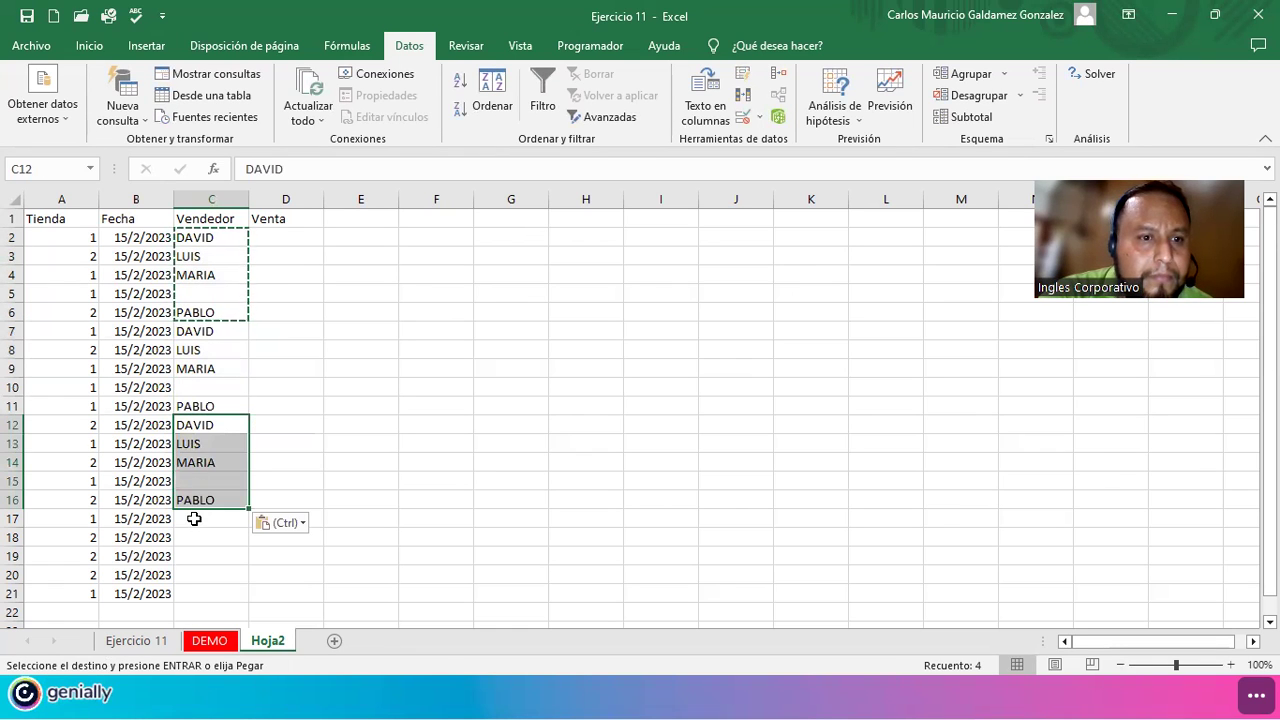
left_click(187, 520)
key("ctrl+v")
Fill the empty Vendedor cells C5, C10, C15 and C20 with sellers' first names
left_click(211, 295)
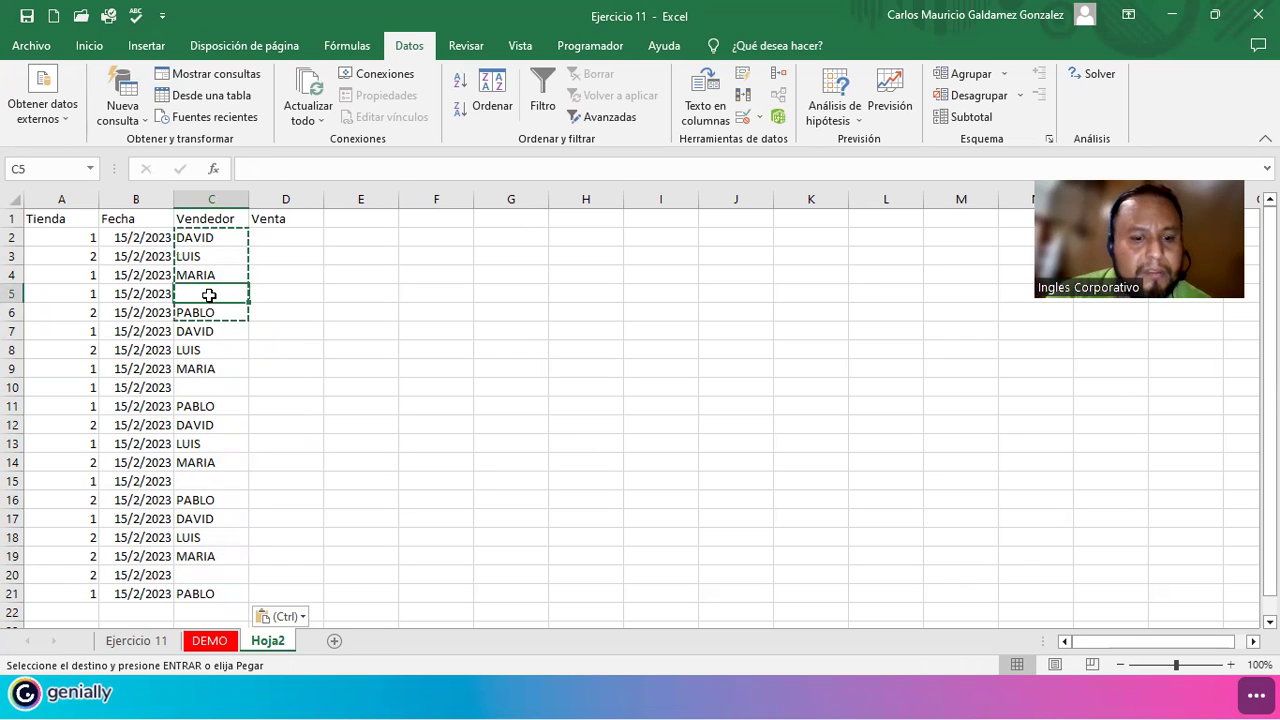
type("DAVID")
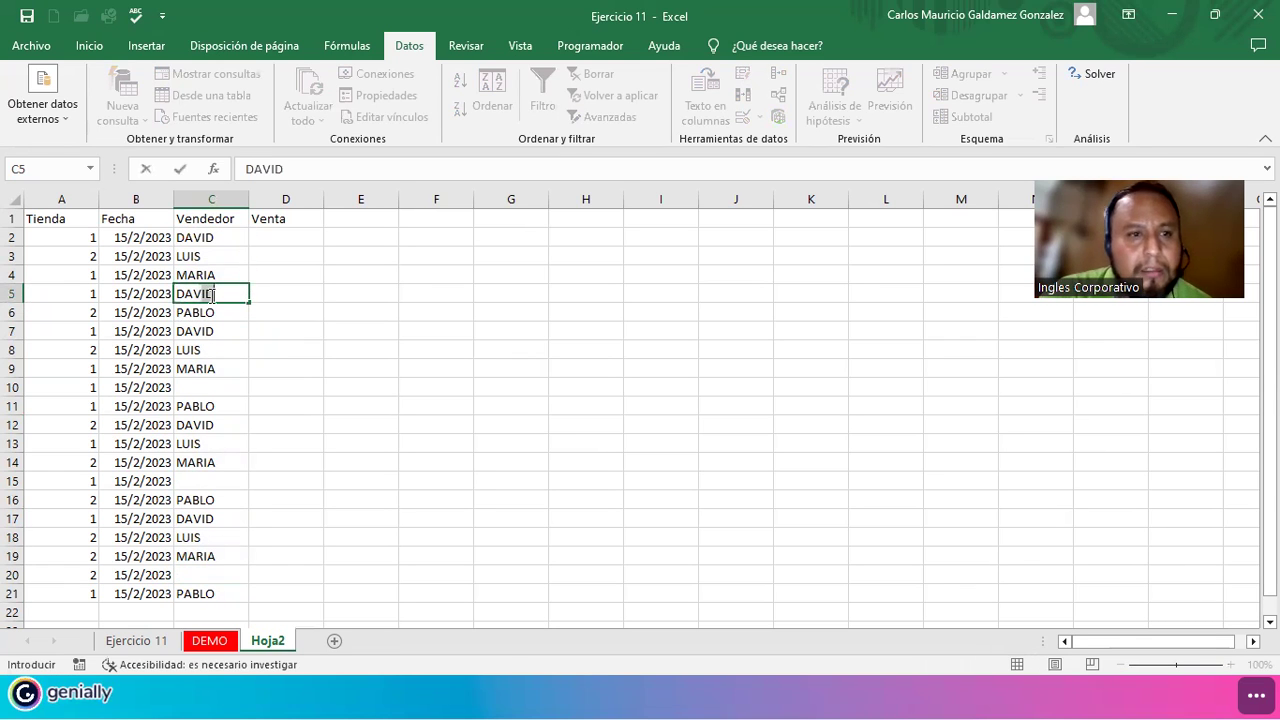
left_click(205, 389)
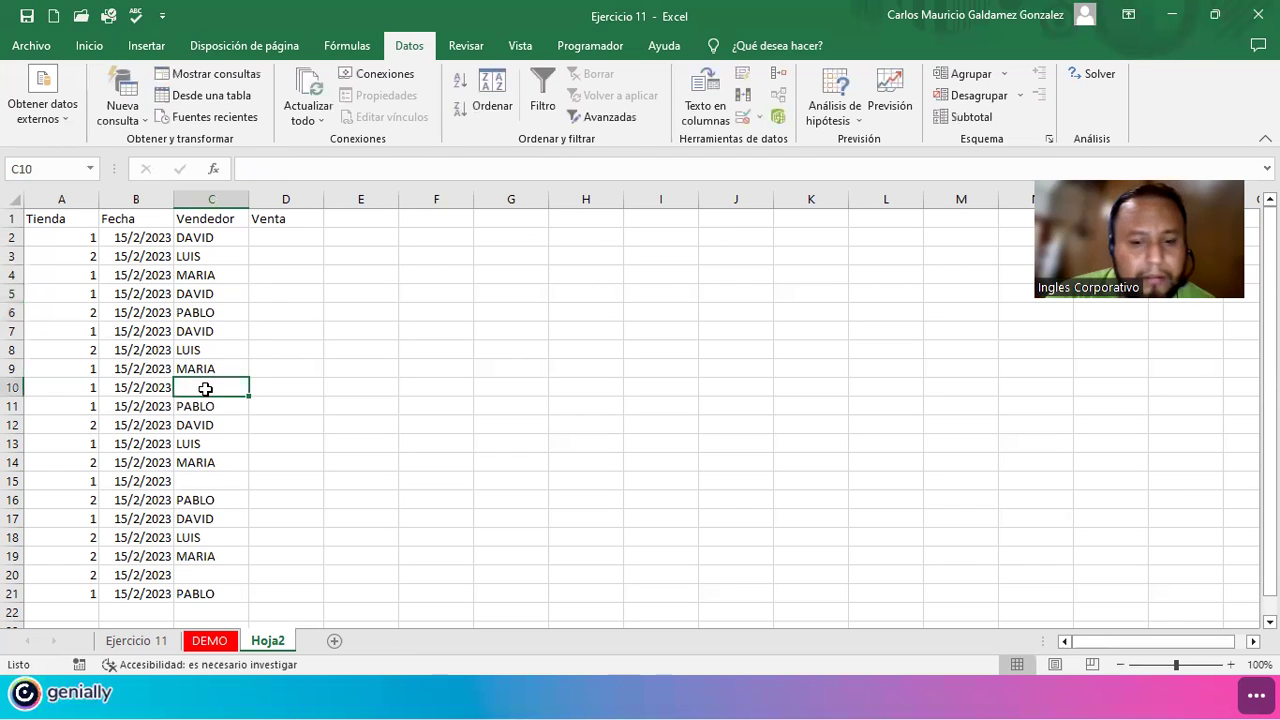
type("MARIA")
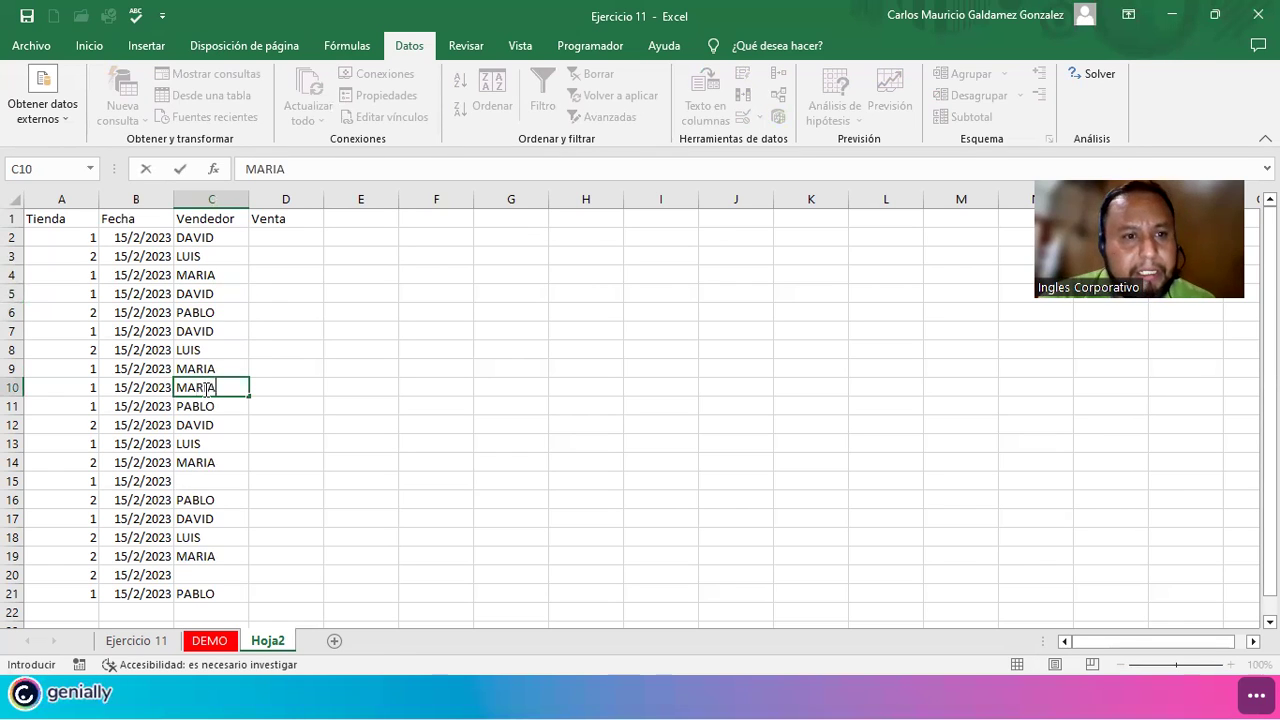
left_click(203, 480)
type("DAVID")
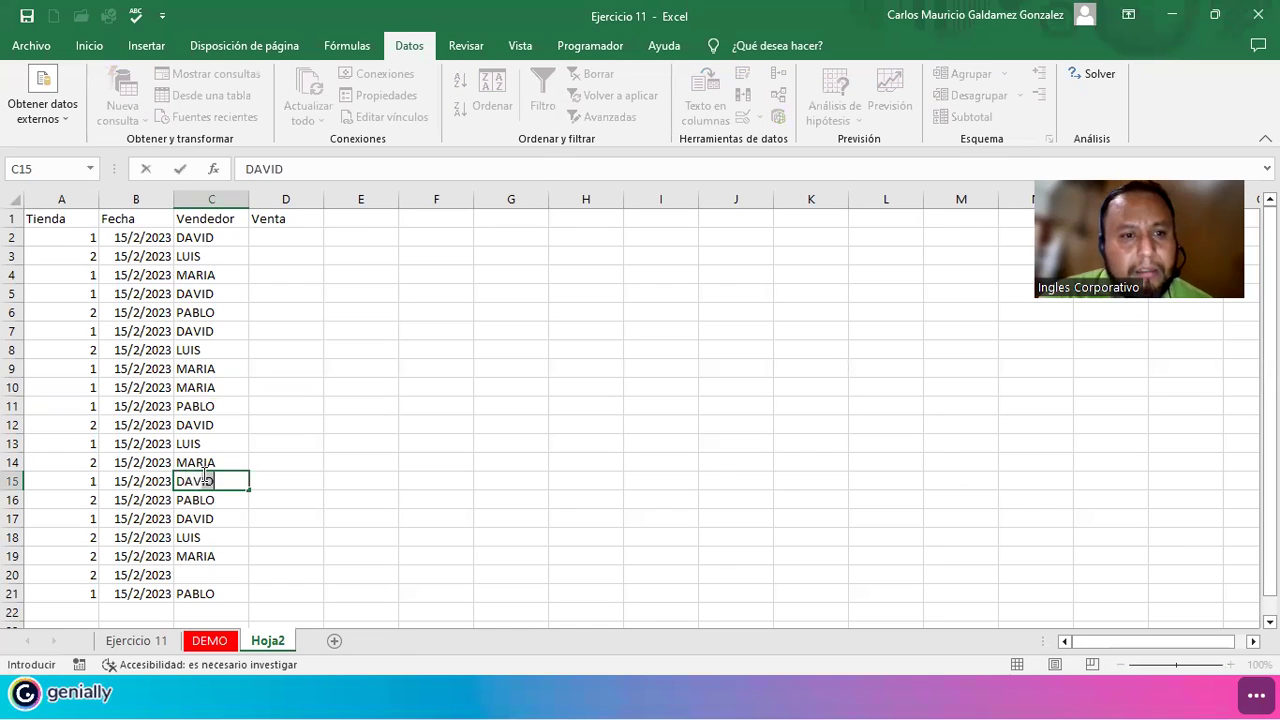
type("A")
left_click(205, 578)
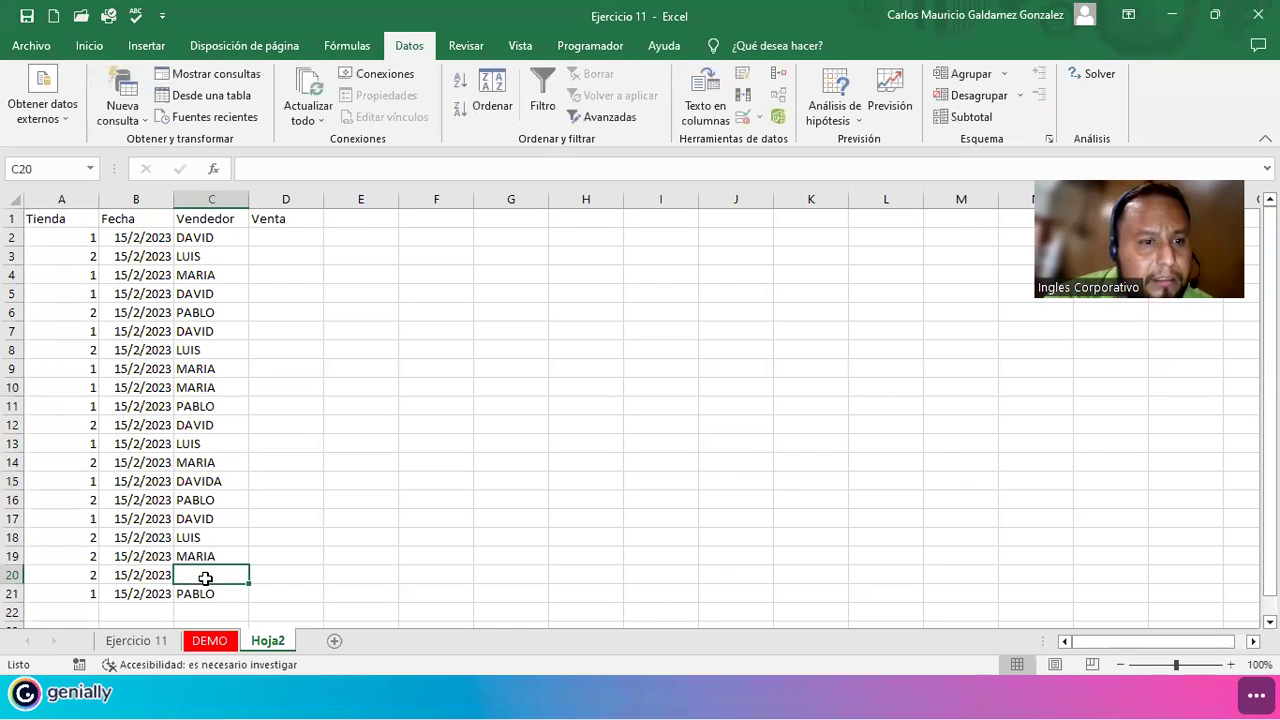
type("LUIS")
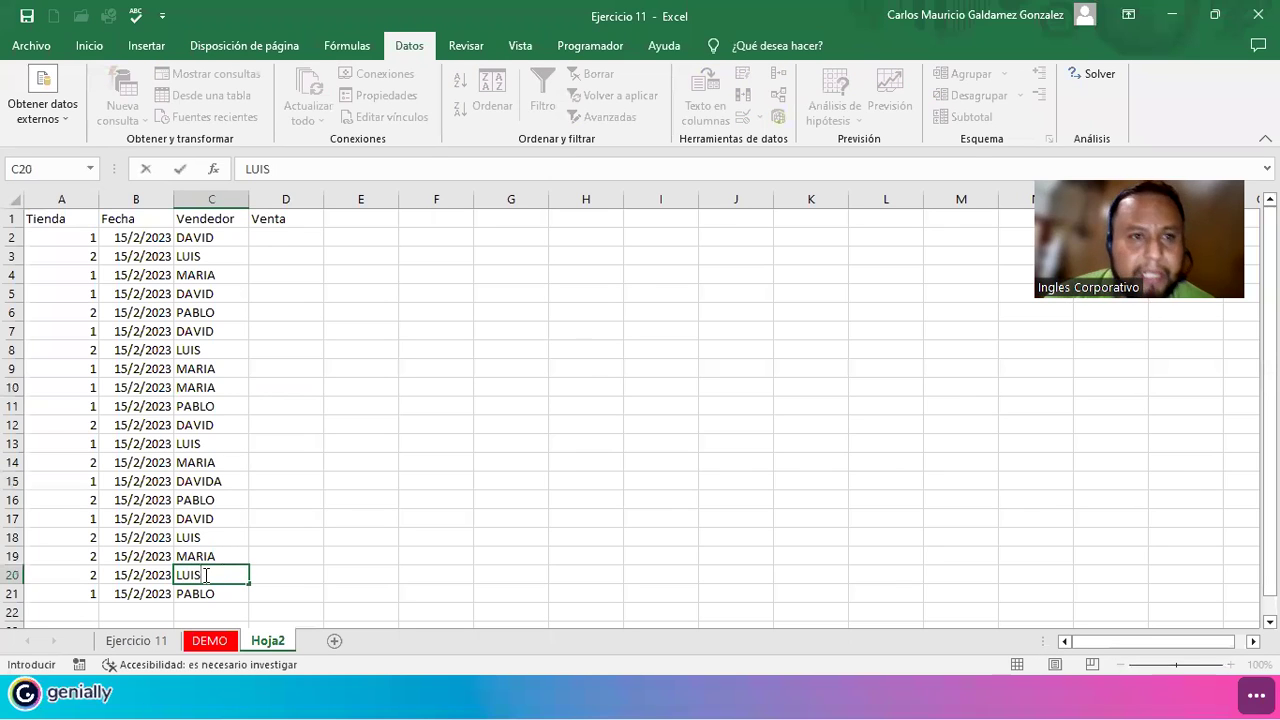
Enter the sales amounts 120, 80, 99, 67 and 56 under Venta in D2:D6
key("Tab")
key("Up")
key("Up")
key("Up")
key("Up")
key("Up")
key("Up")
key("Up")
key("Up")
key("Up")
key("Up")
key("Up")
key("Up")
key("Up")
key("Up")
key("Up")
key("Up")
key("Up")
key("Up")
key("Up")
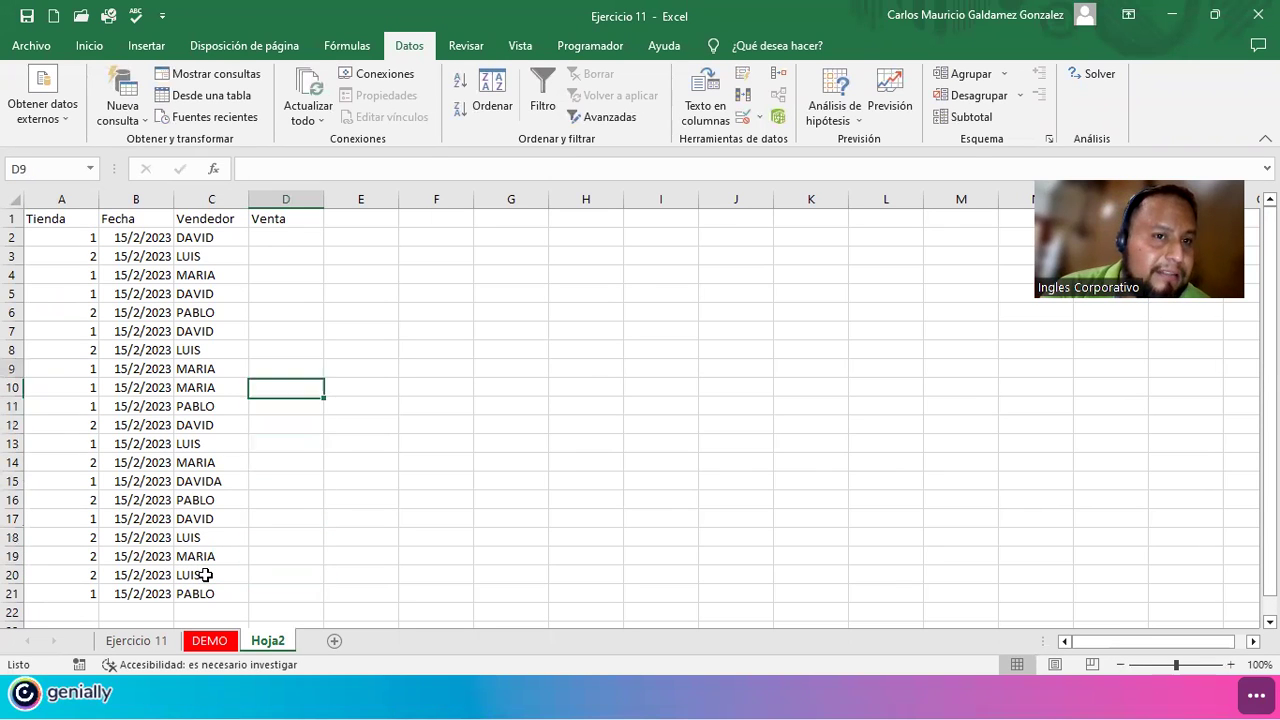
key("Down")
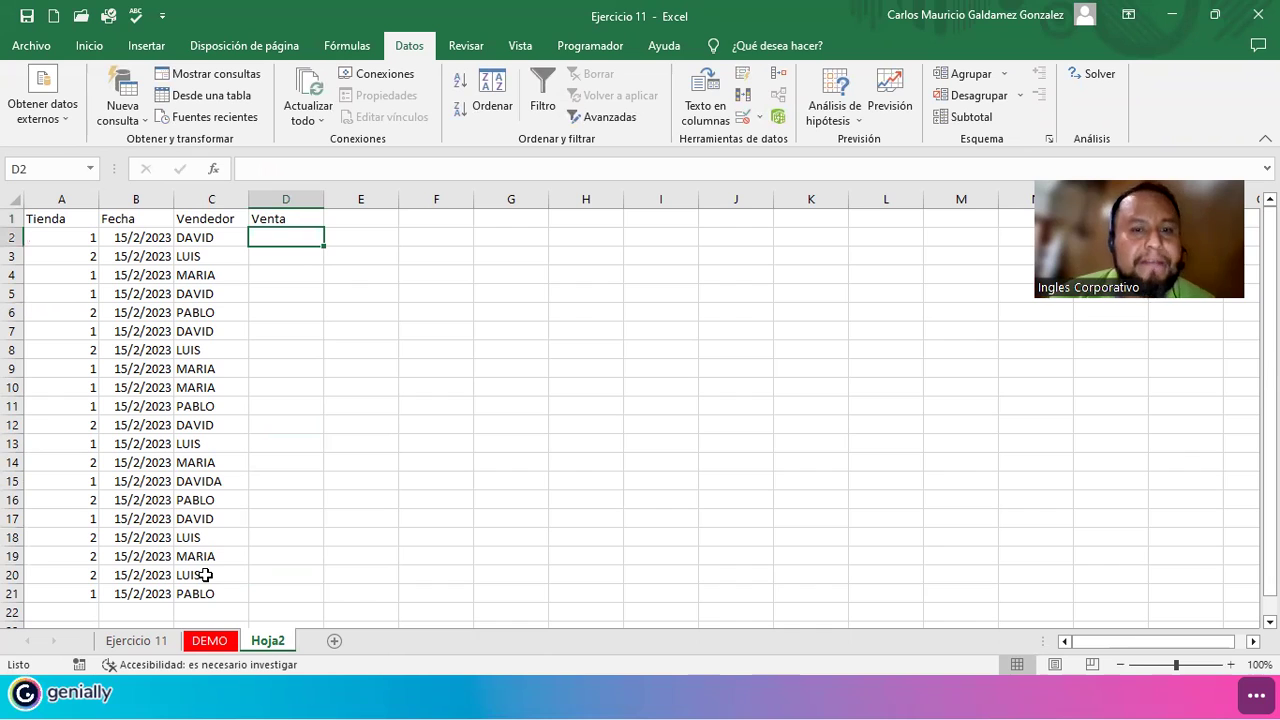
type("120")
key("Return")
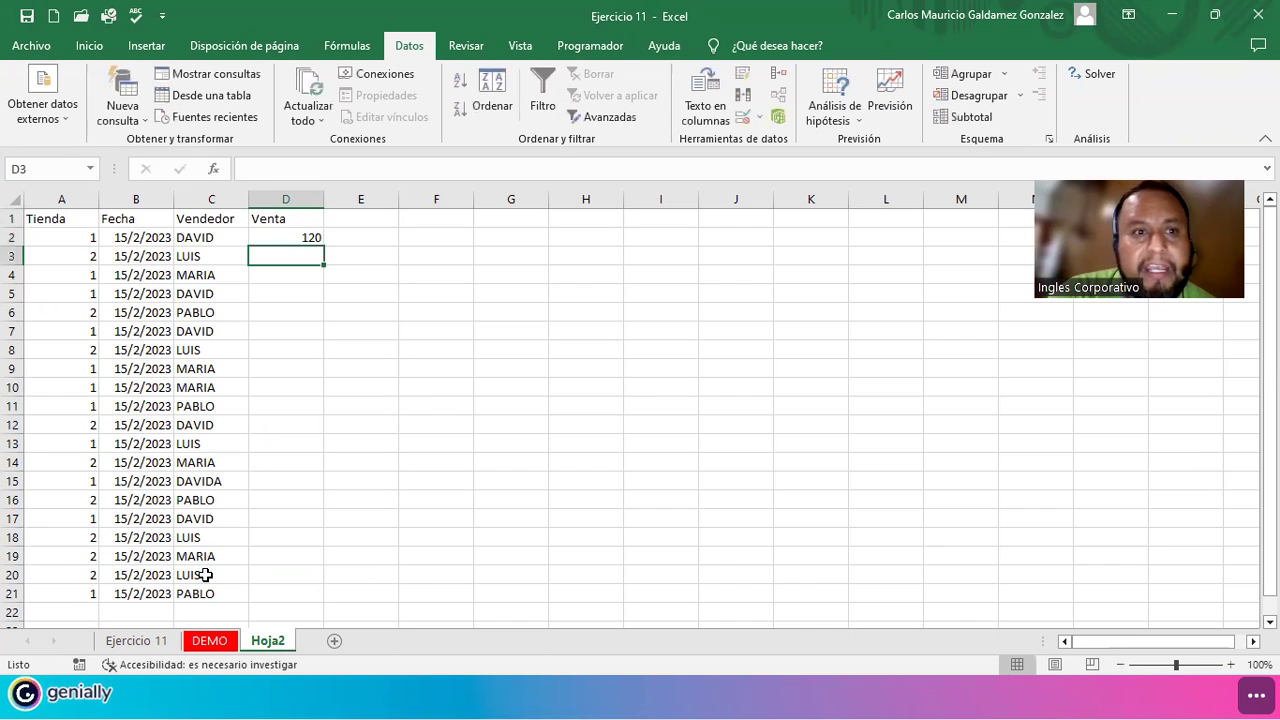
type("80")
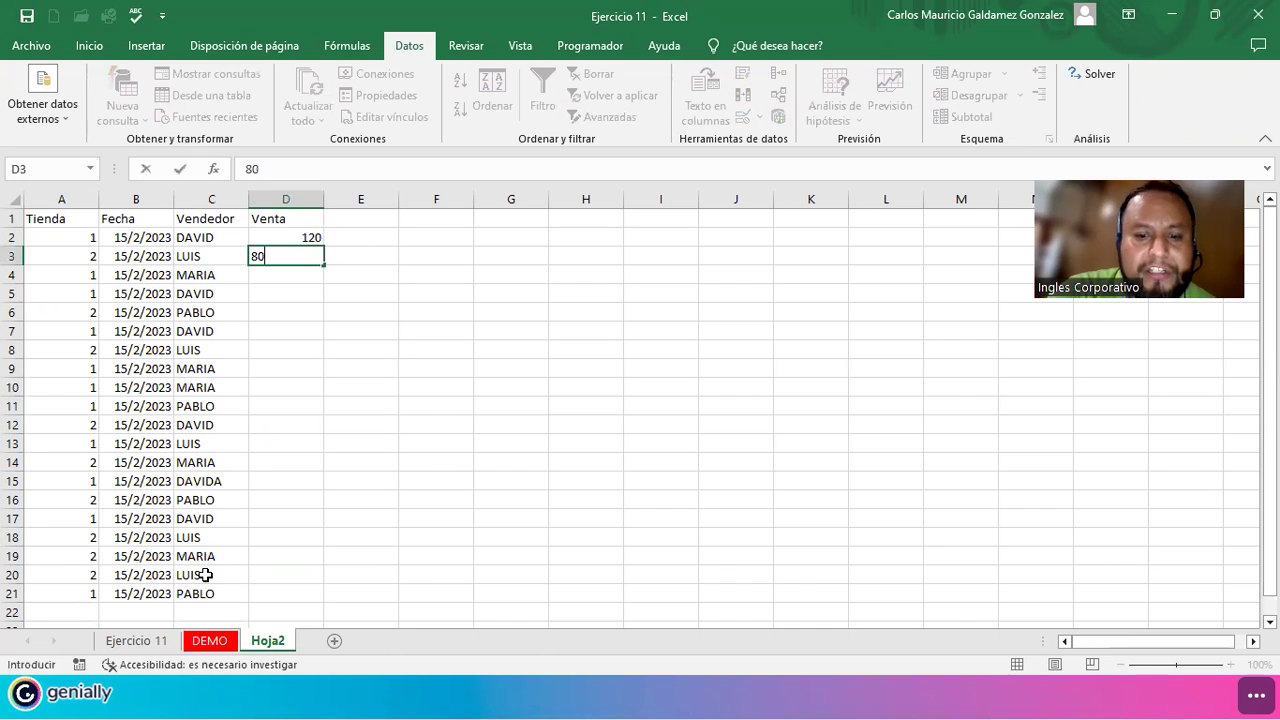
key("Return")
type("99")
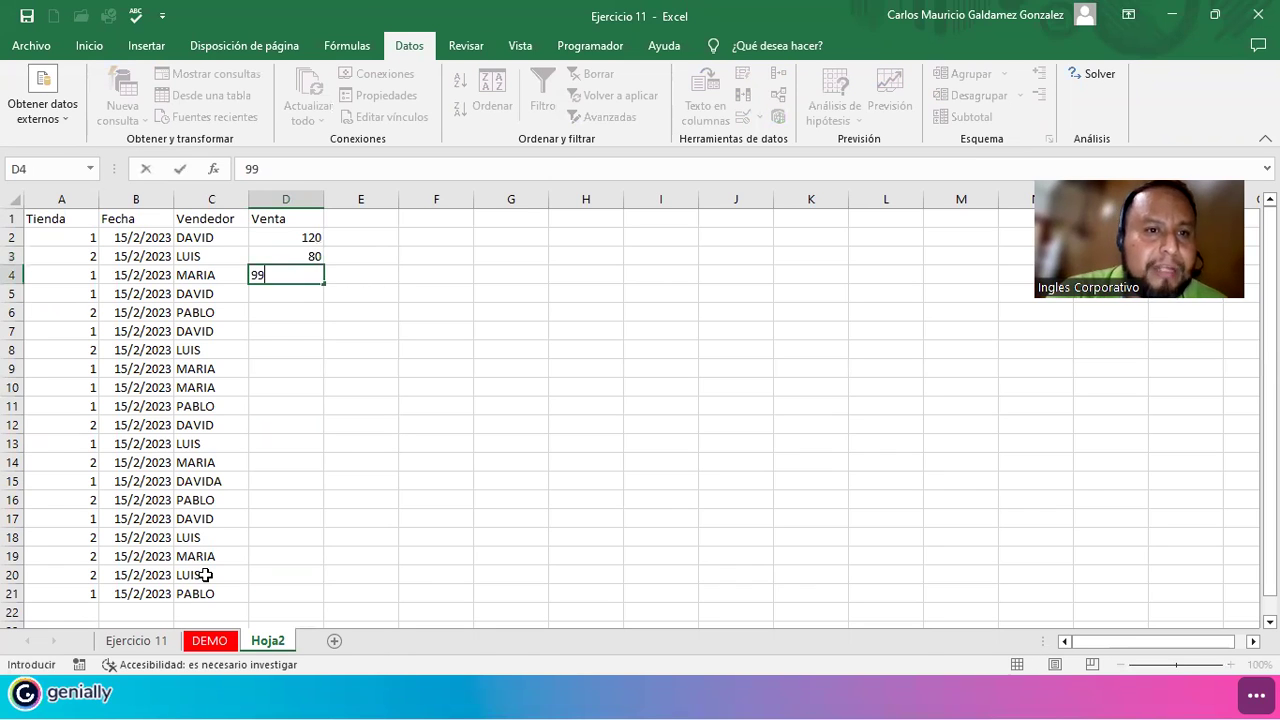
key("Return")
type("67")
key("Return")
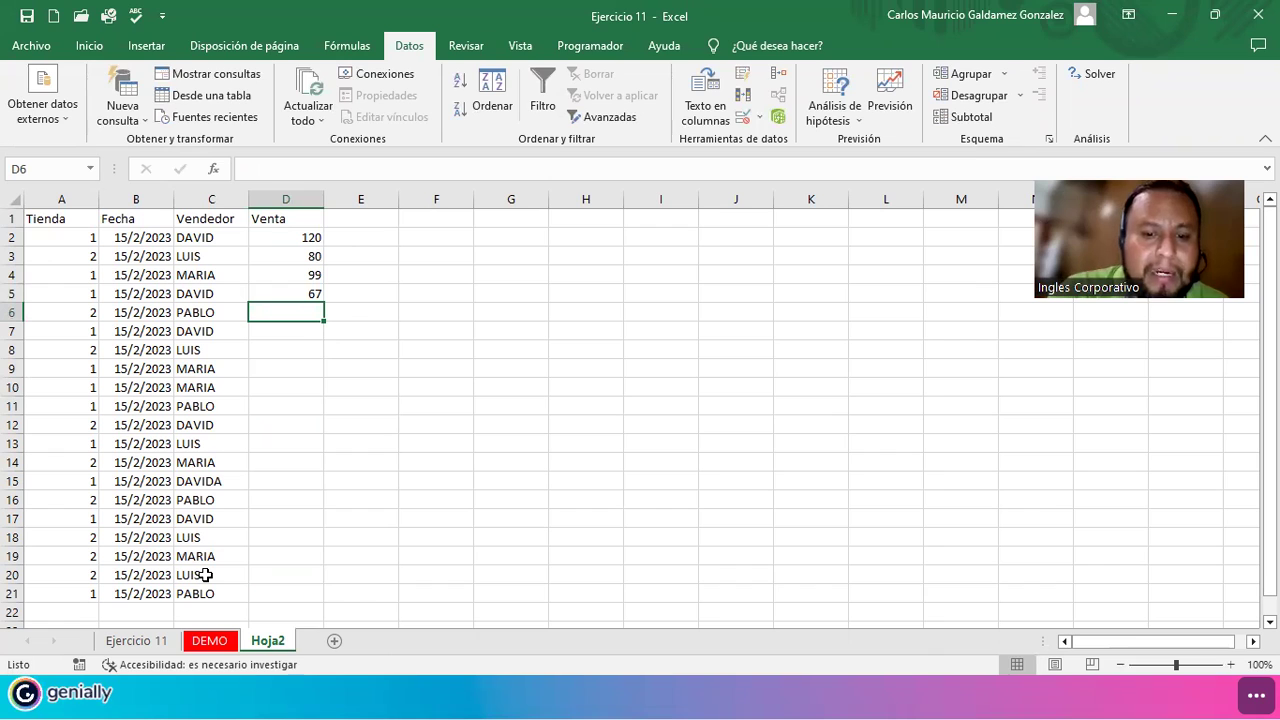
type("56")
key("Return")
Enter the sales amounts 66, 80, 90, 120 and 128 in D7:D11
type("66")
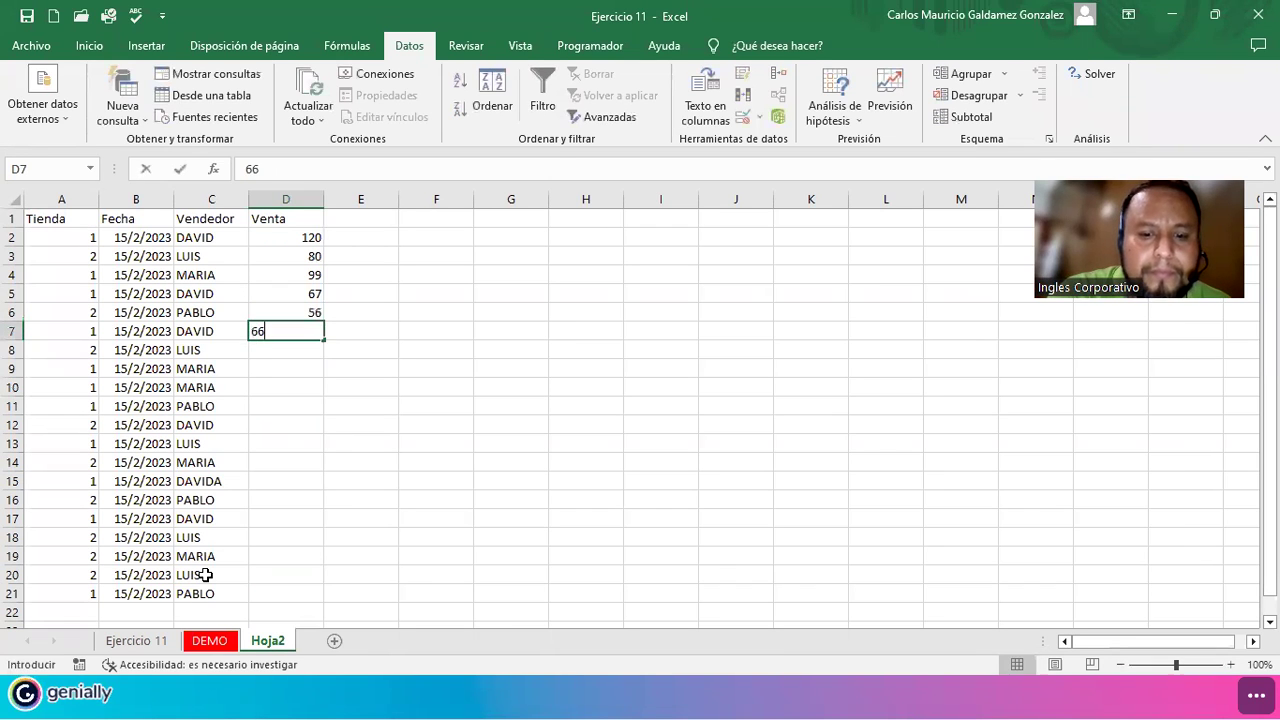
key("Return")
type("80")
key("Return")
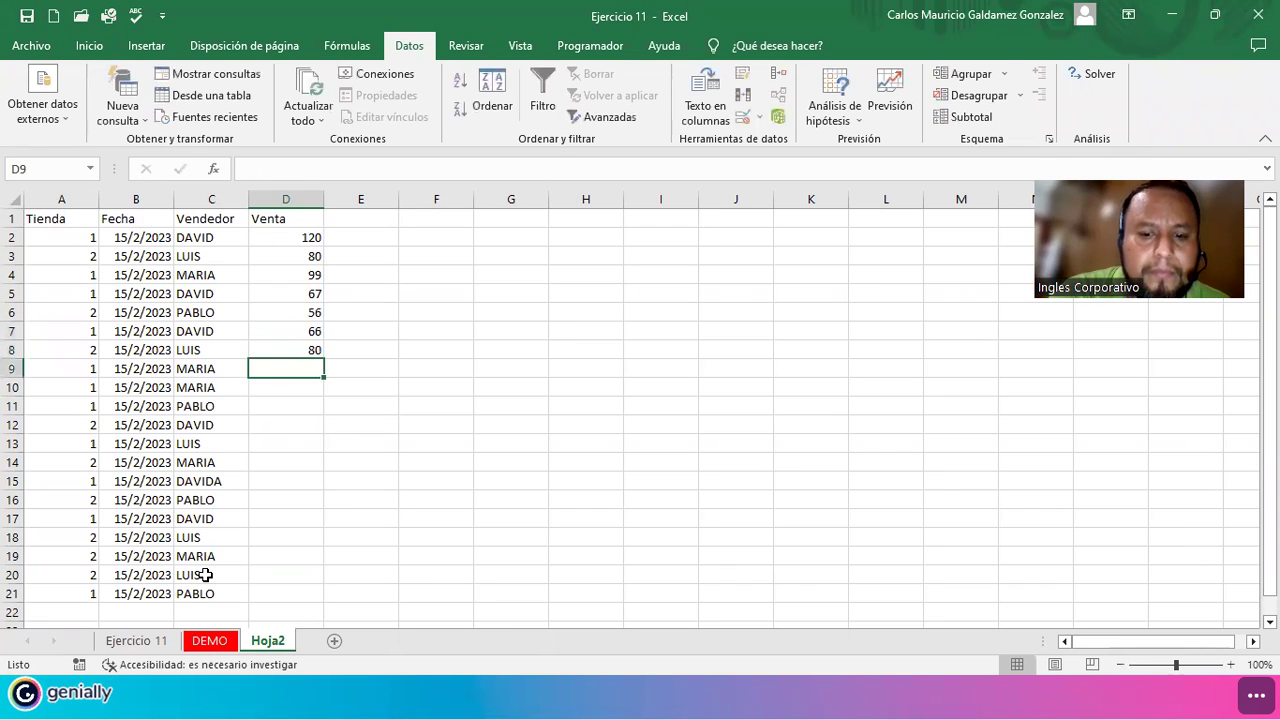
type("90")
key("Return")
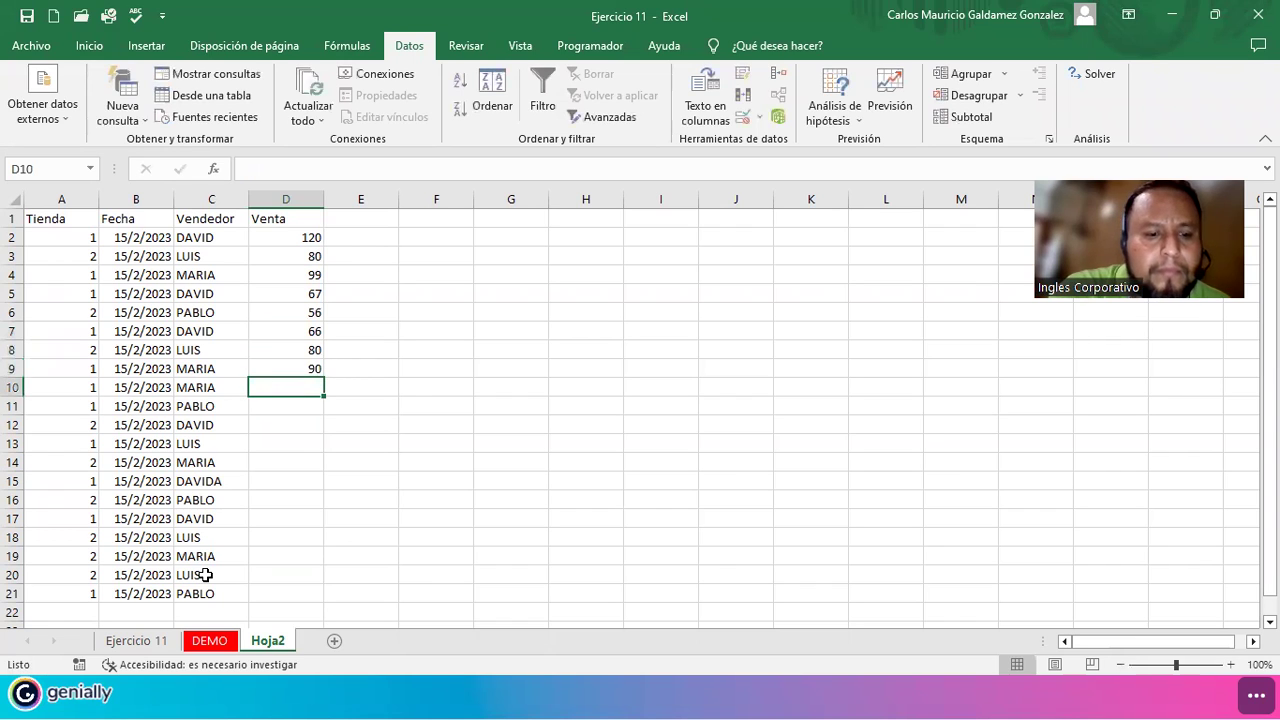
type("120")
key("Return")
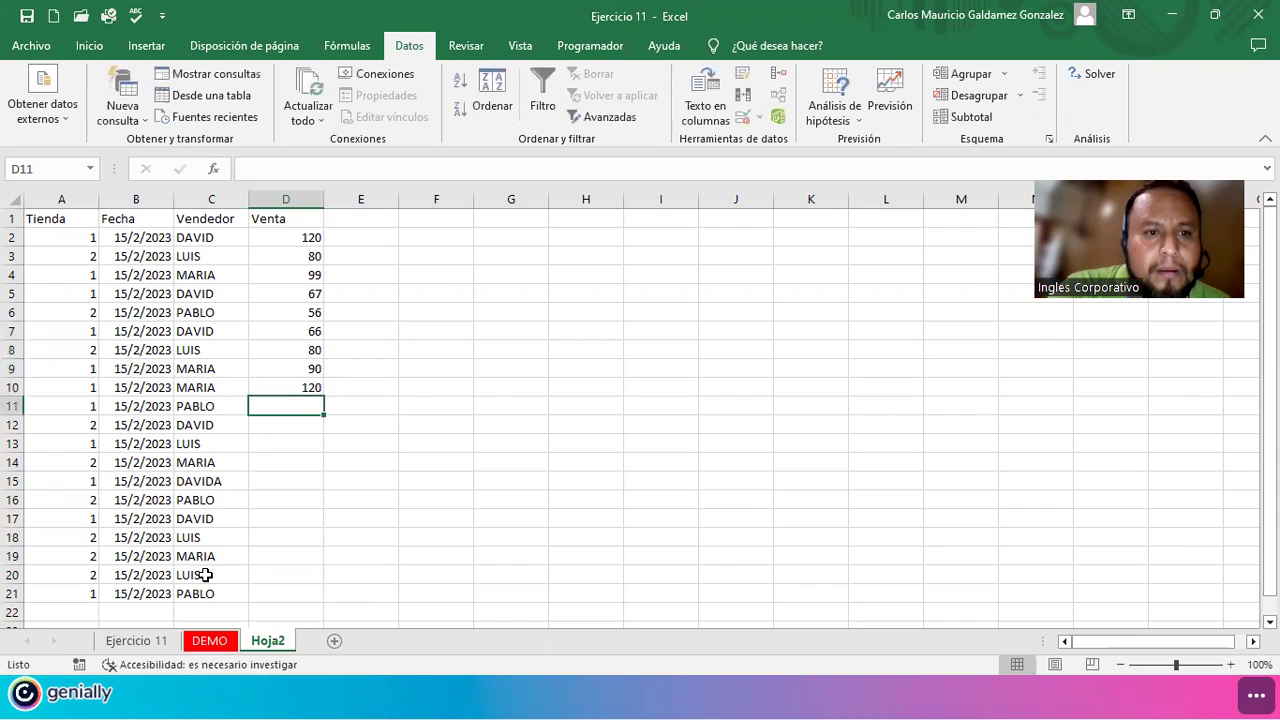
type("128")
key("Return")
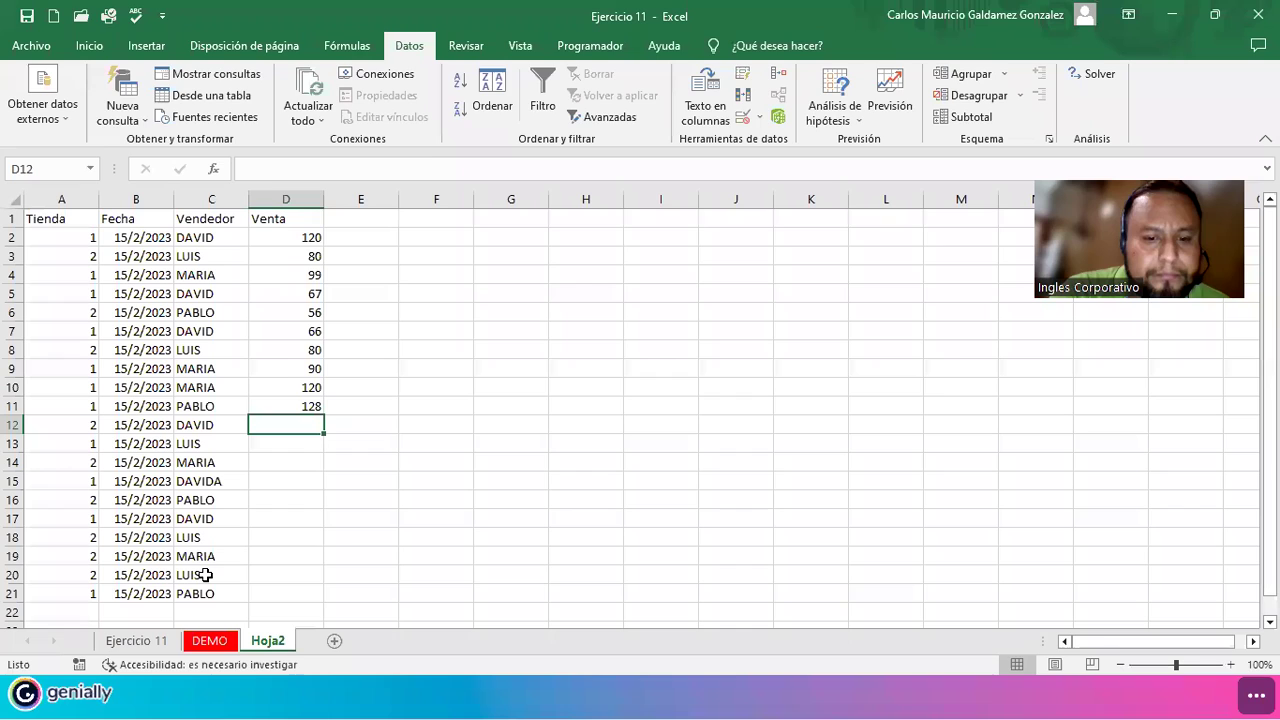
Enter the sales amounts 45, 67, 89, 45 and 88 in D12:D16
type("45")
key("Return")
type("67")
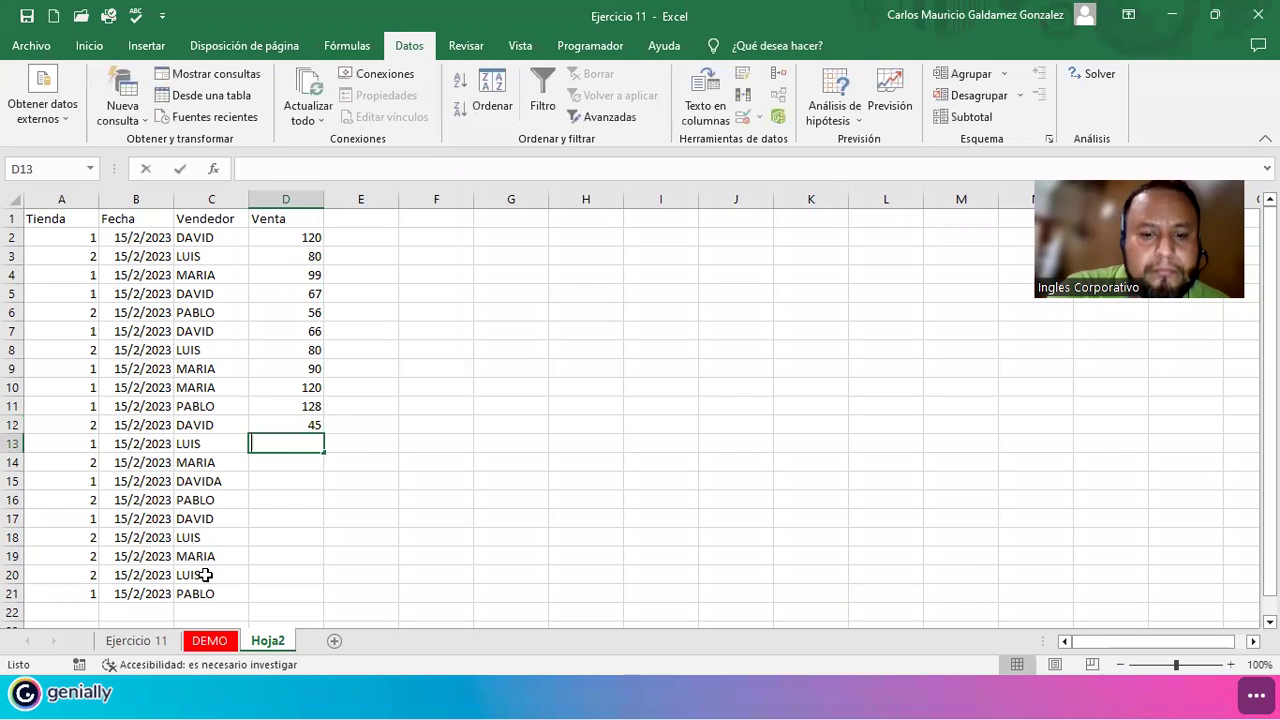
key("Return")
type("89")
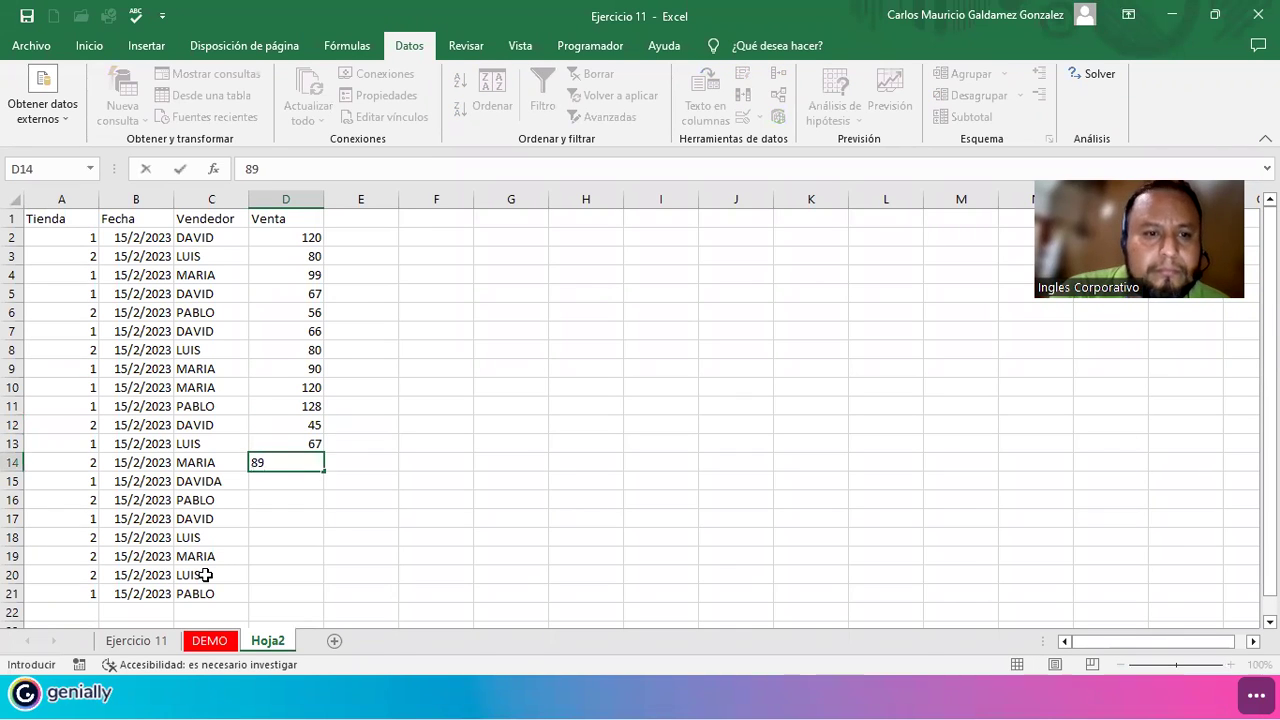
key("Return")
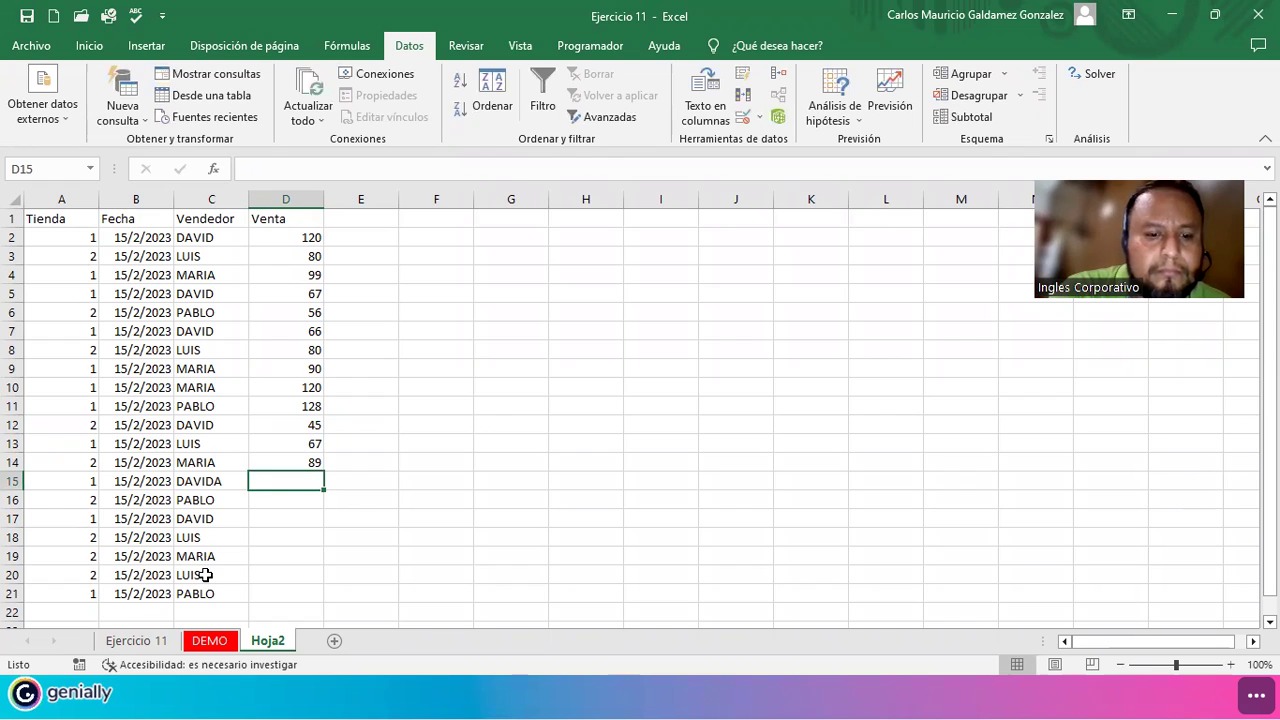
type("45")
key("Return")
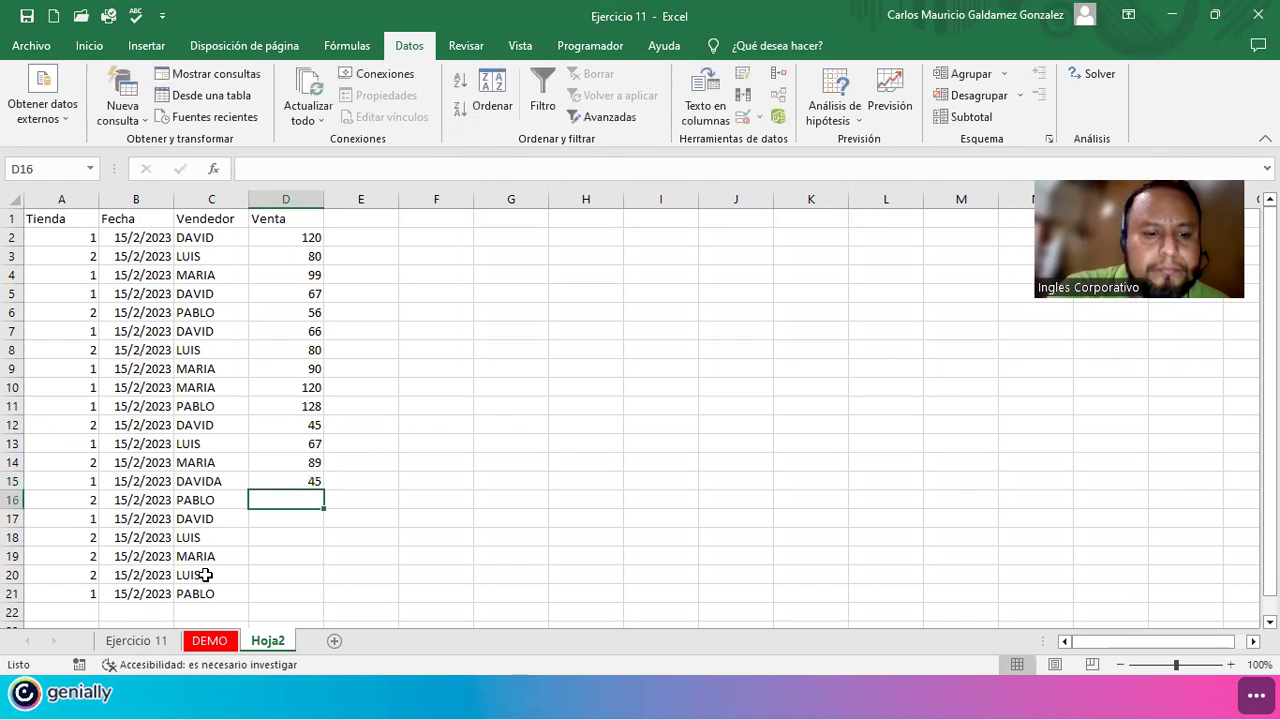
type("88")
key("Return")
Complete the Venta column with the amounts 60, 78, 87, 90 and 89 in D17:D21
type("60")
key("Return")
type("78")
key("Return")
type("87")
key("Return")
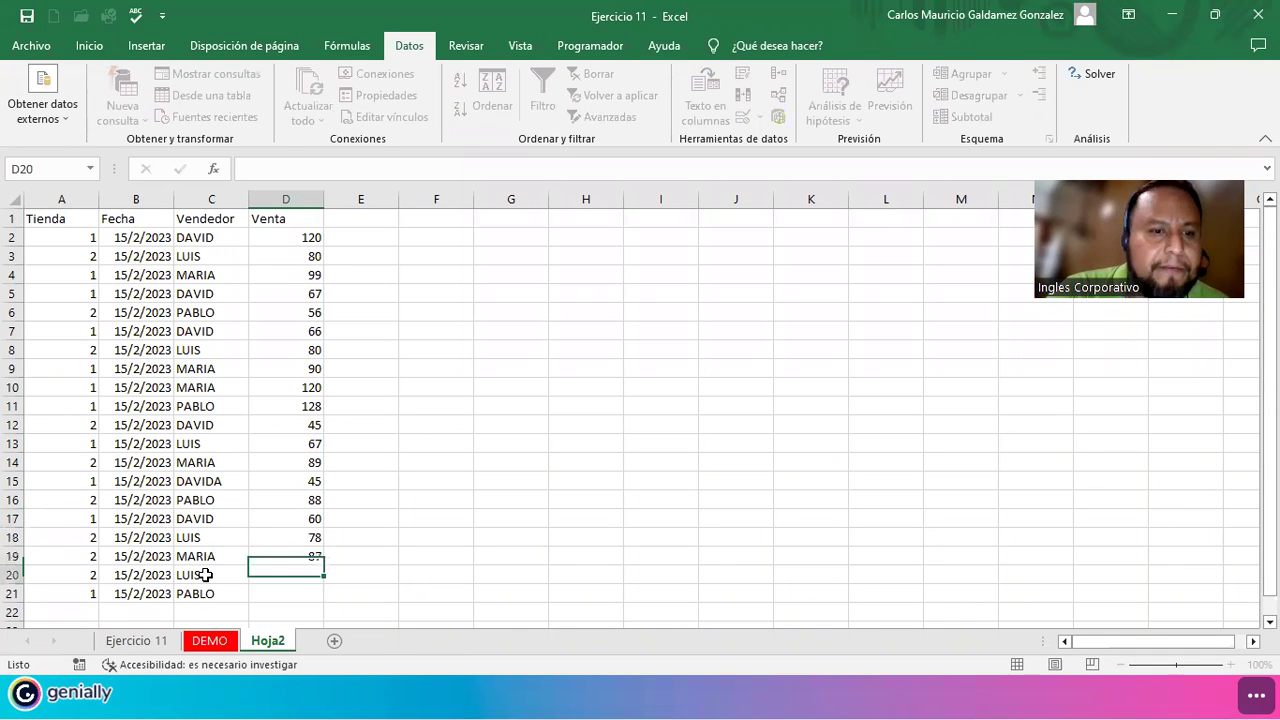
type("90")
key("Return")
type("89")
key("Return")
key("Up")
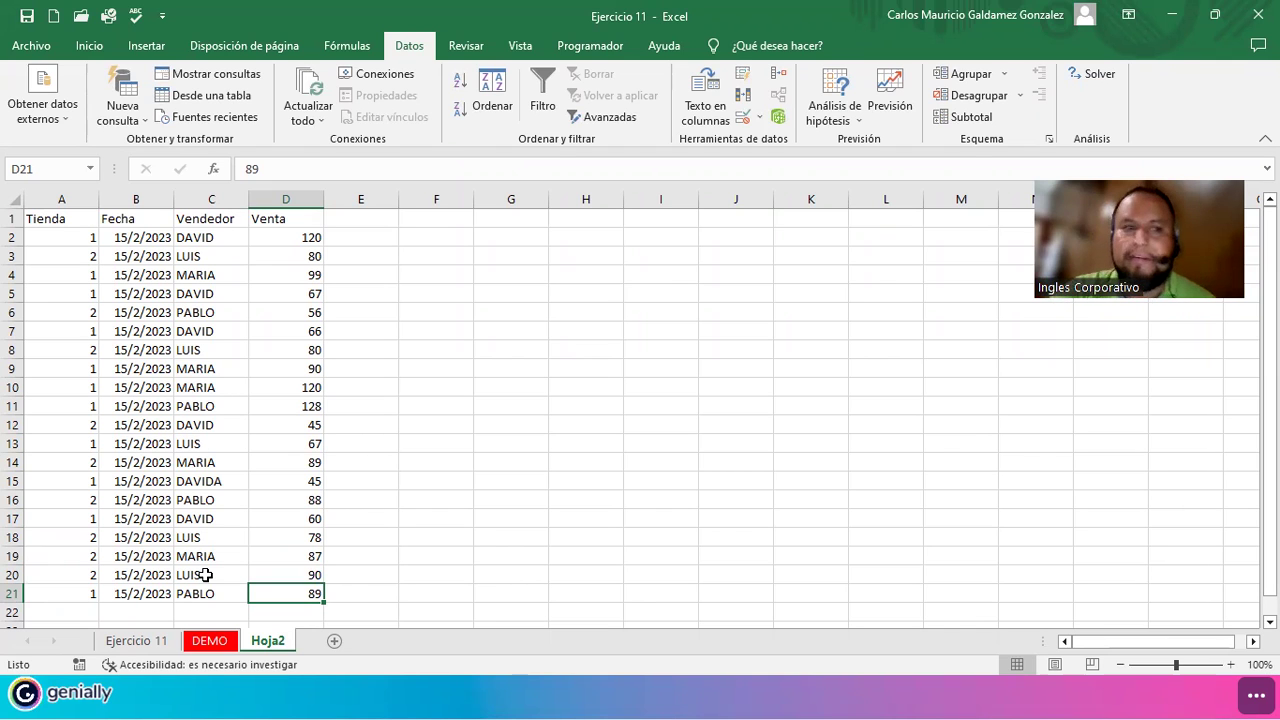
Convert the range A1:D21 into an Excel table, using the first row as headers
left_click_drag(64, 218, 274, 598)
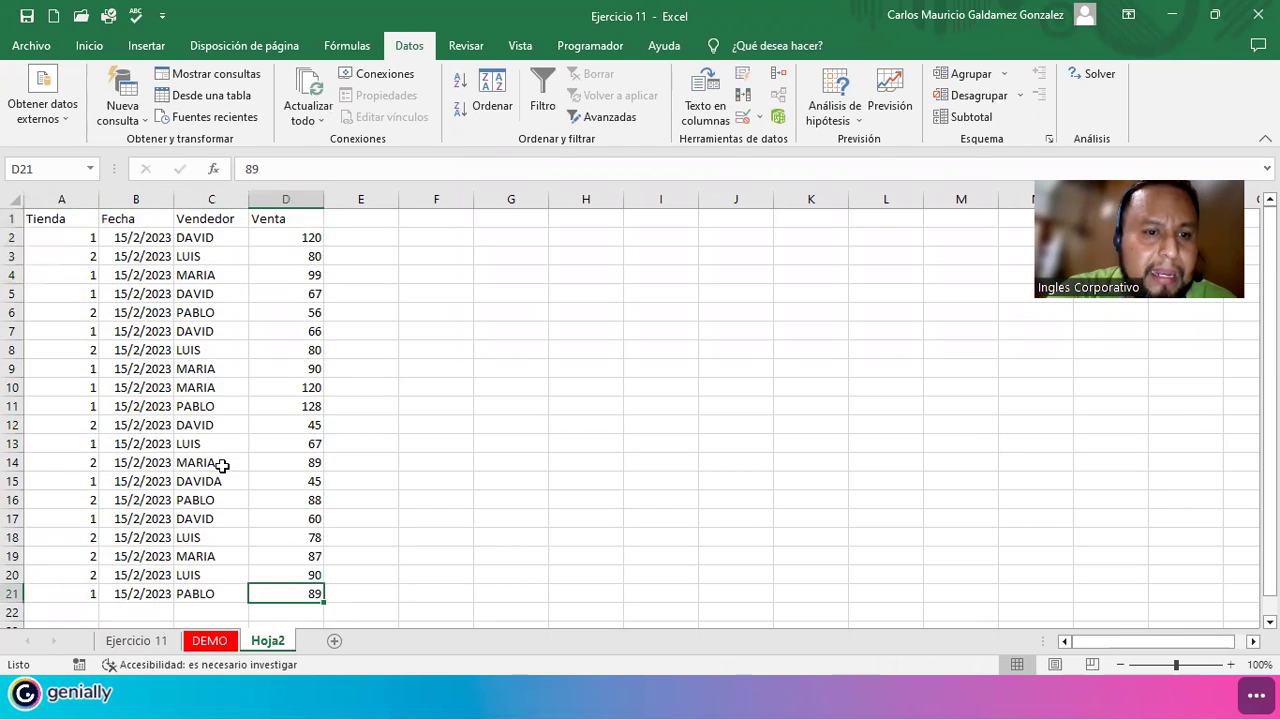
left_click_drag(72, 216, 279, 593)
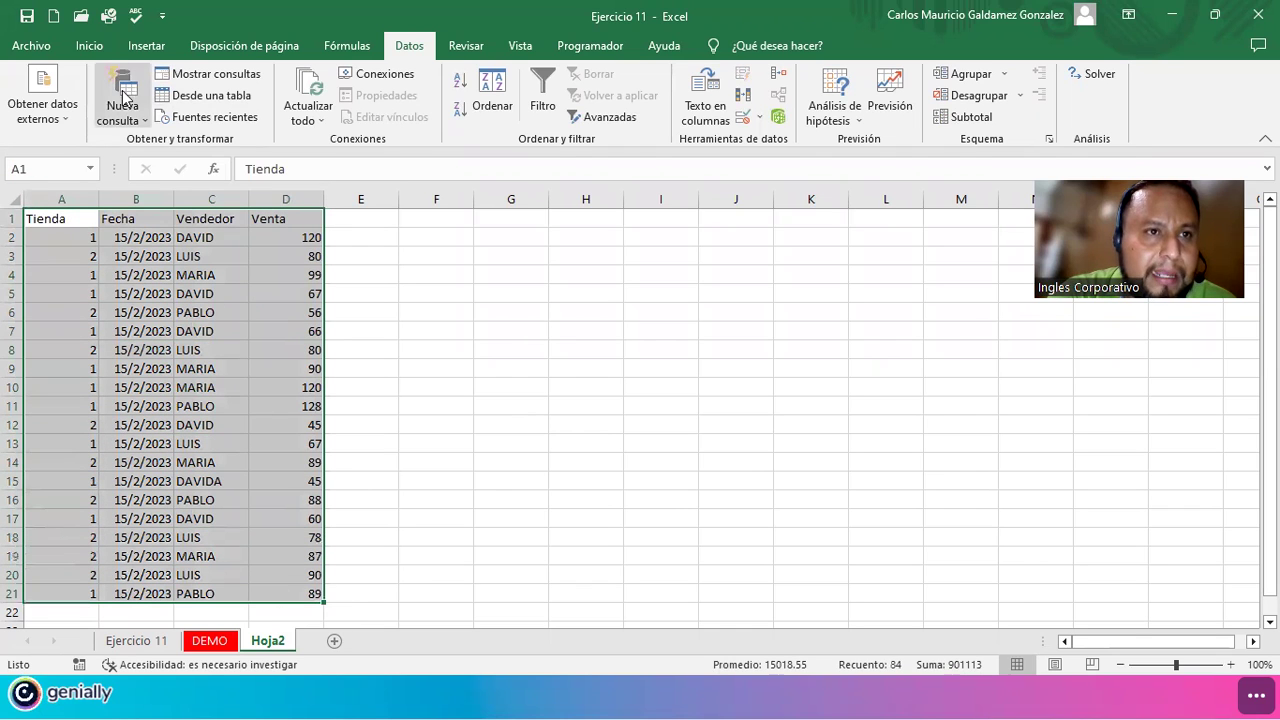
left_click(89, 46)
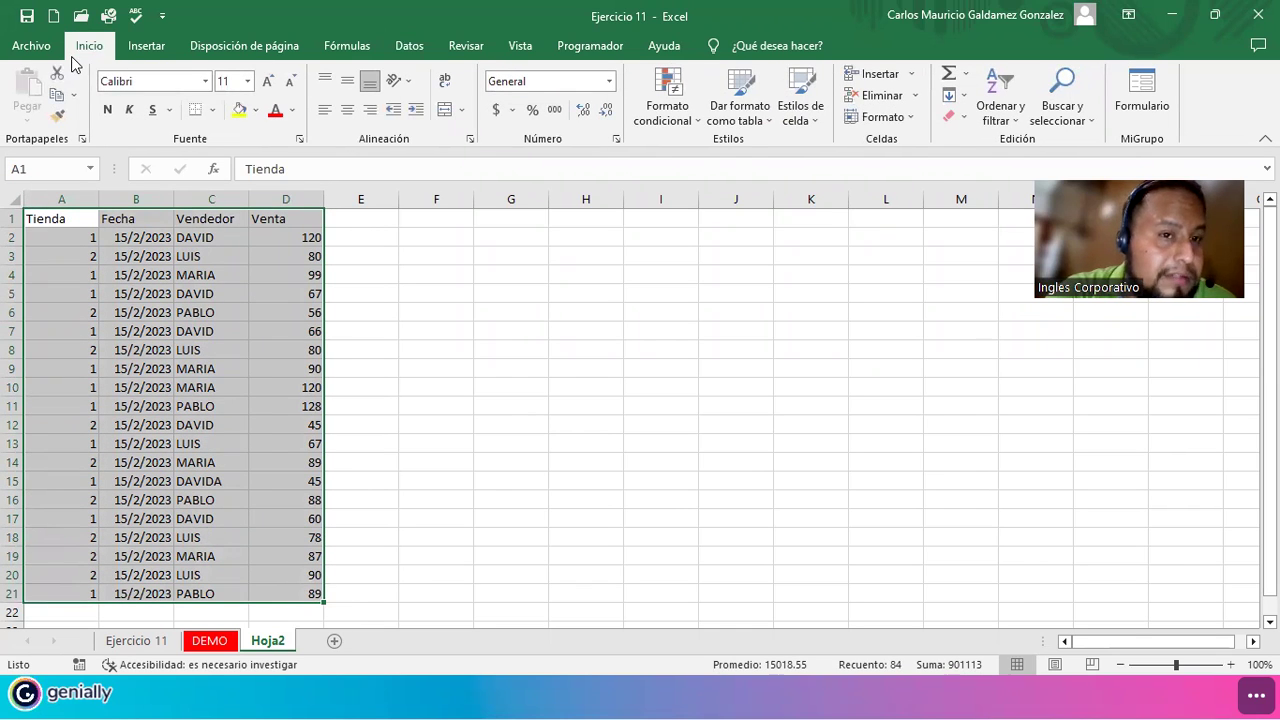
left_click(146, 46)
left_click(172, 100)
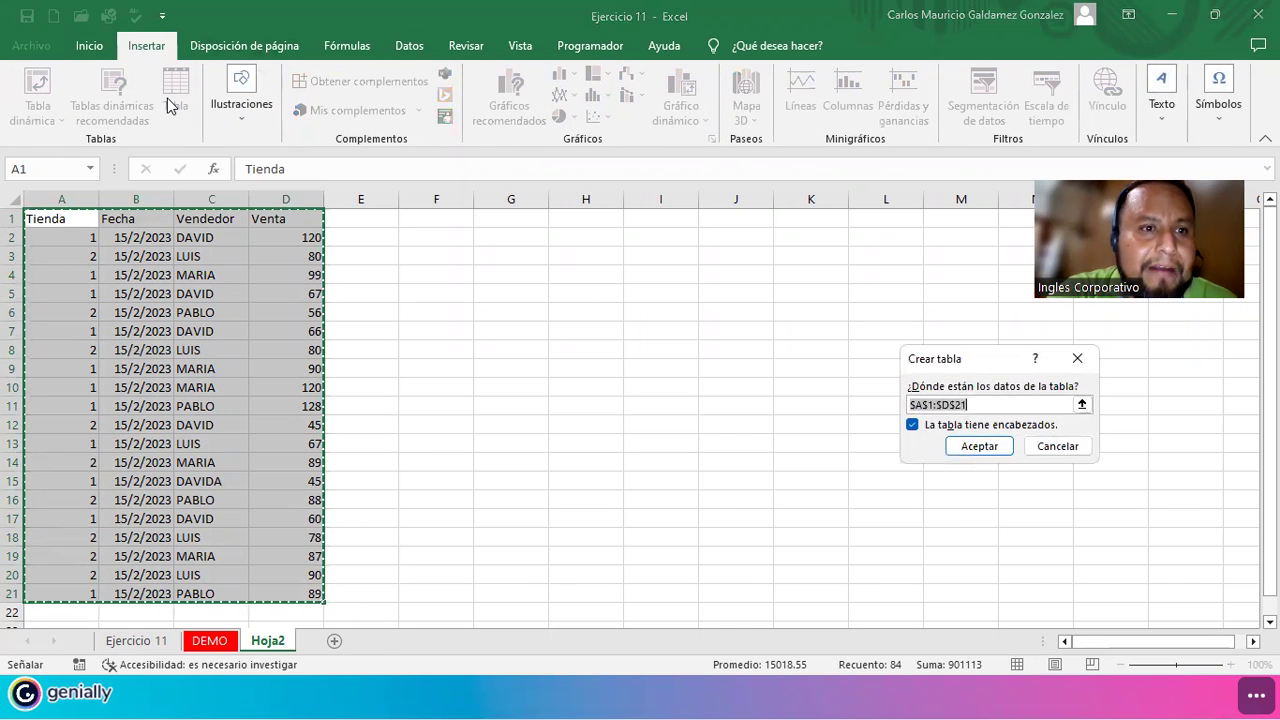
left_click(983, 447)
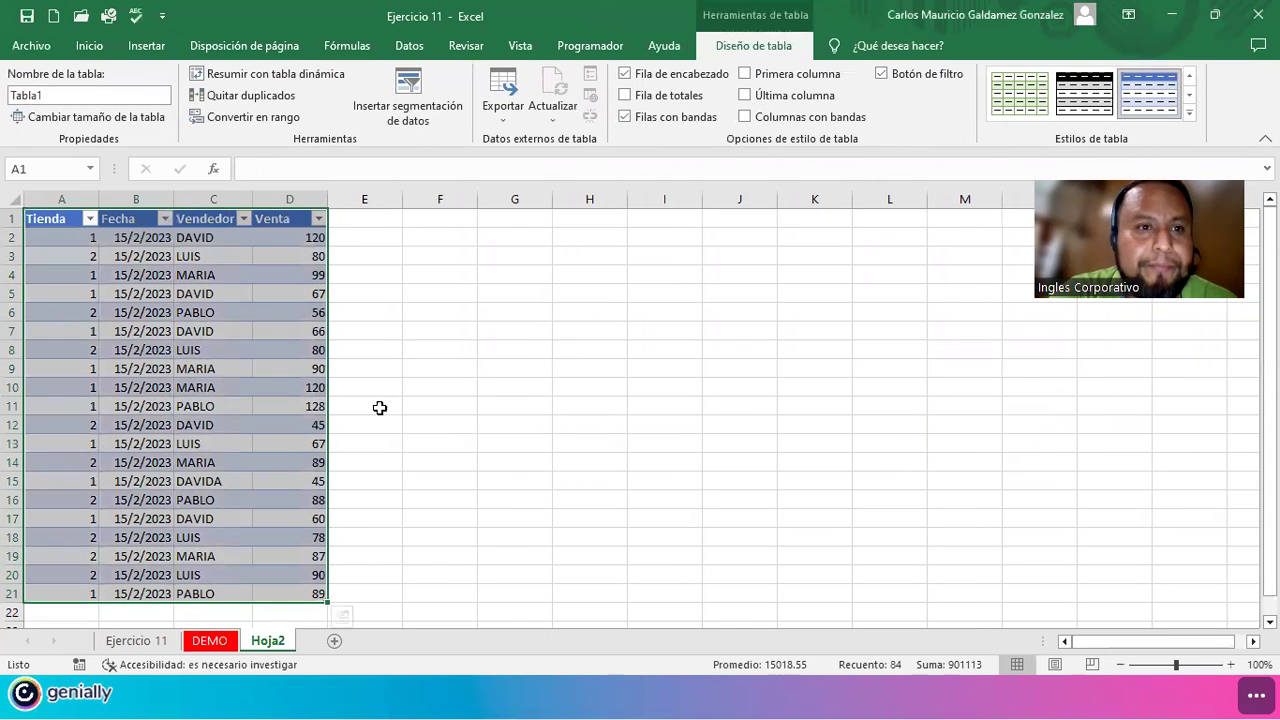
Examine the new table's name and the range of cells it covers
left_click(190, 370)
left_click(120, 97)
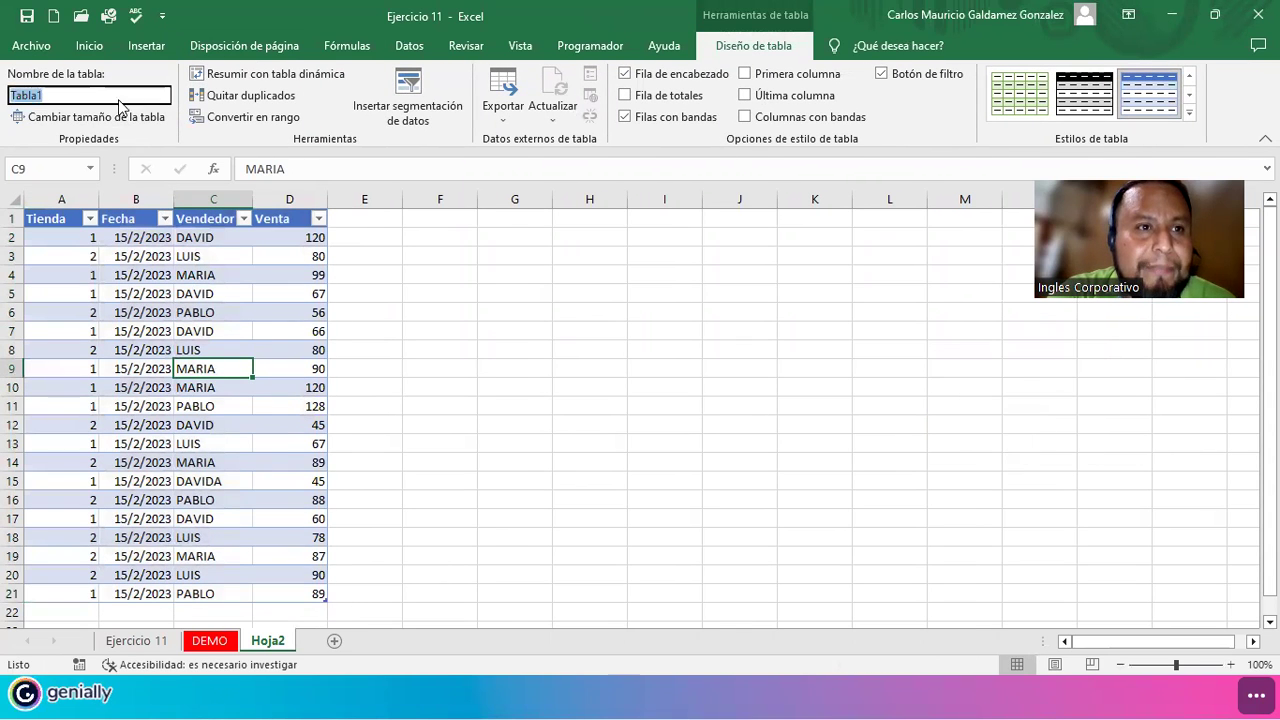
left_click(160, 312)
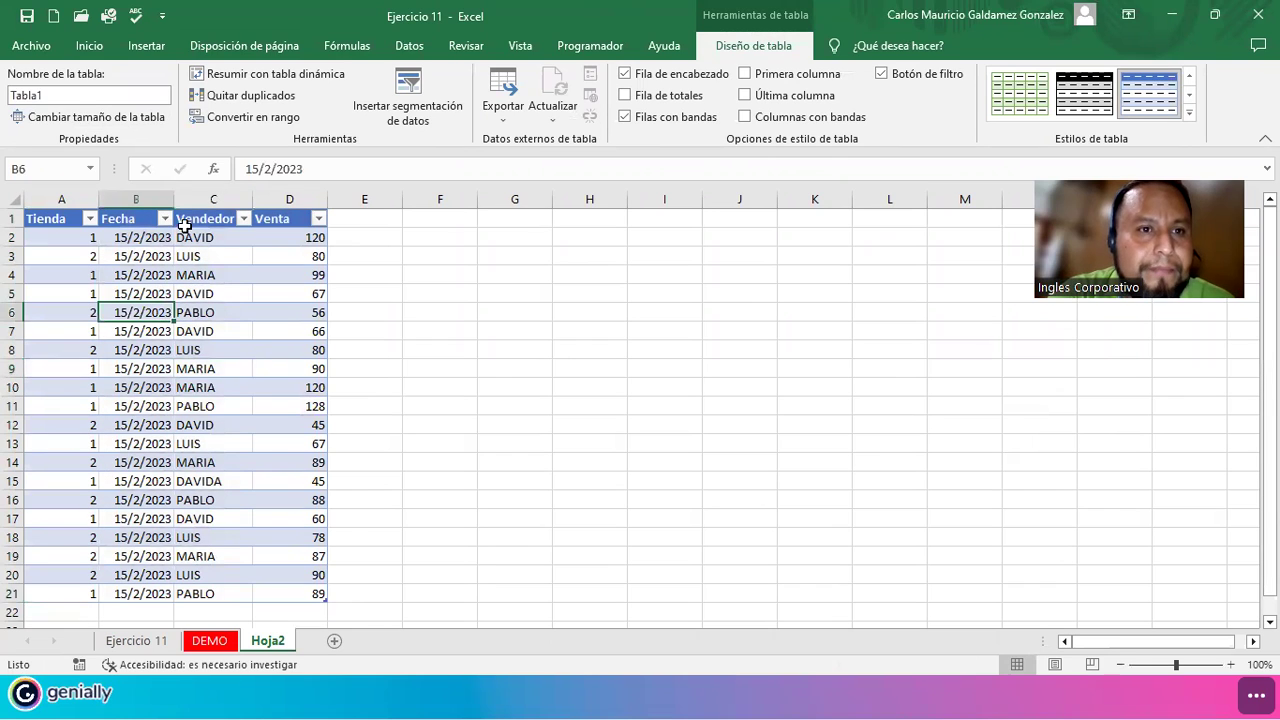
left_click(93, 95)
left_click_drag(30, 226, 289, 584)
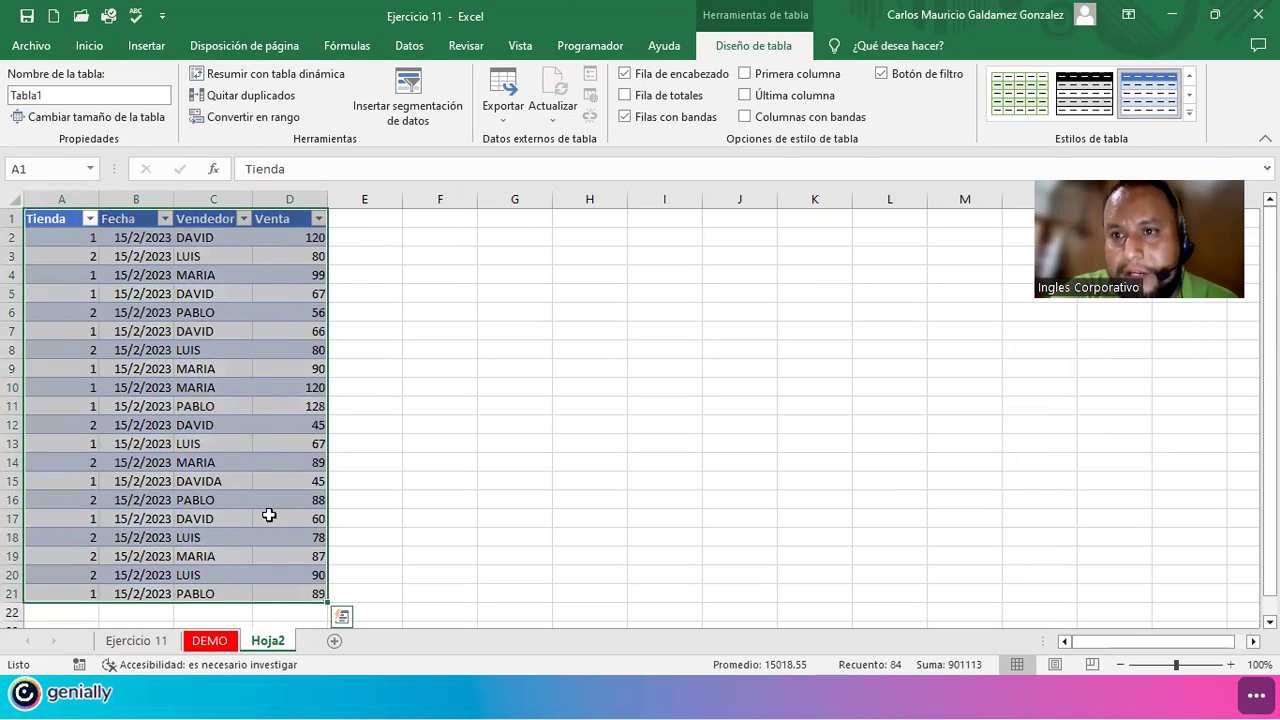
left_click(266, 517)
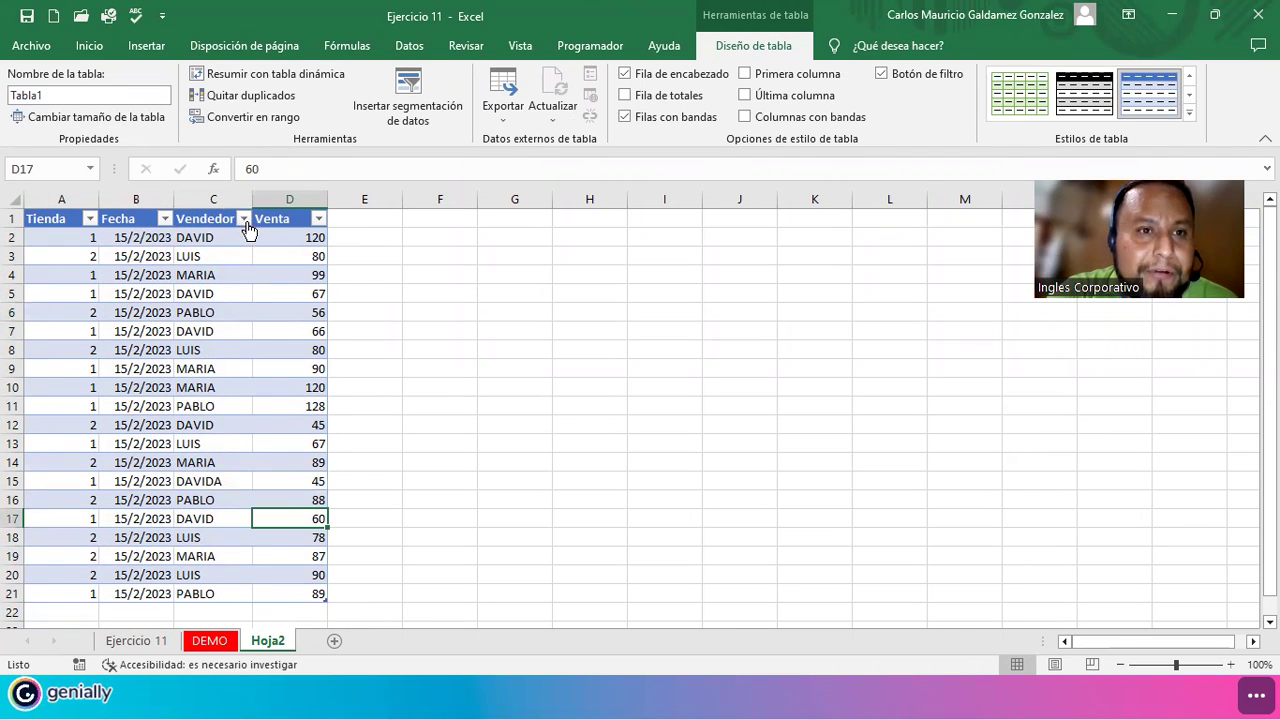
left_click(100, 55)
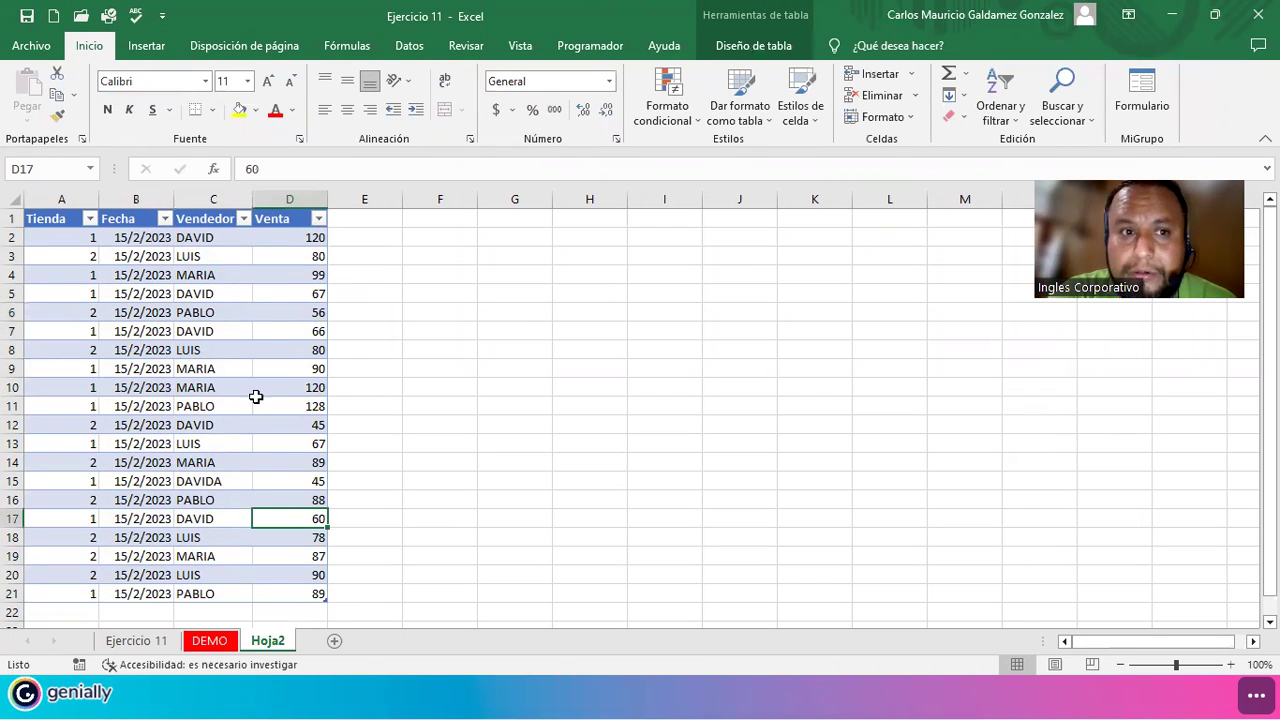
Format the sales amounts in D2:D21 as Contabilidad
left_click(178, 425)
left_click_drag(305, 237, 294, 597)
left_click(609, 81)
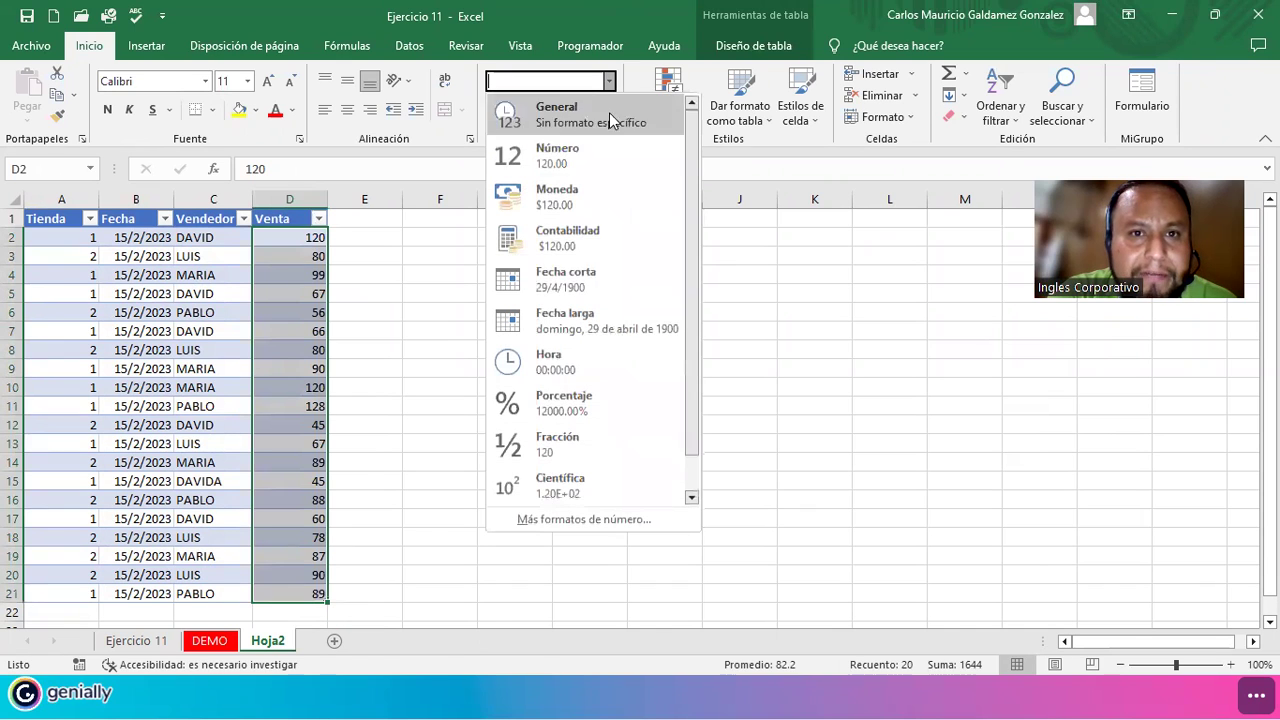
left_click(584, 240)
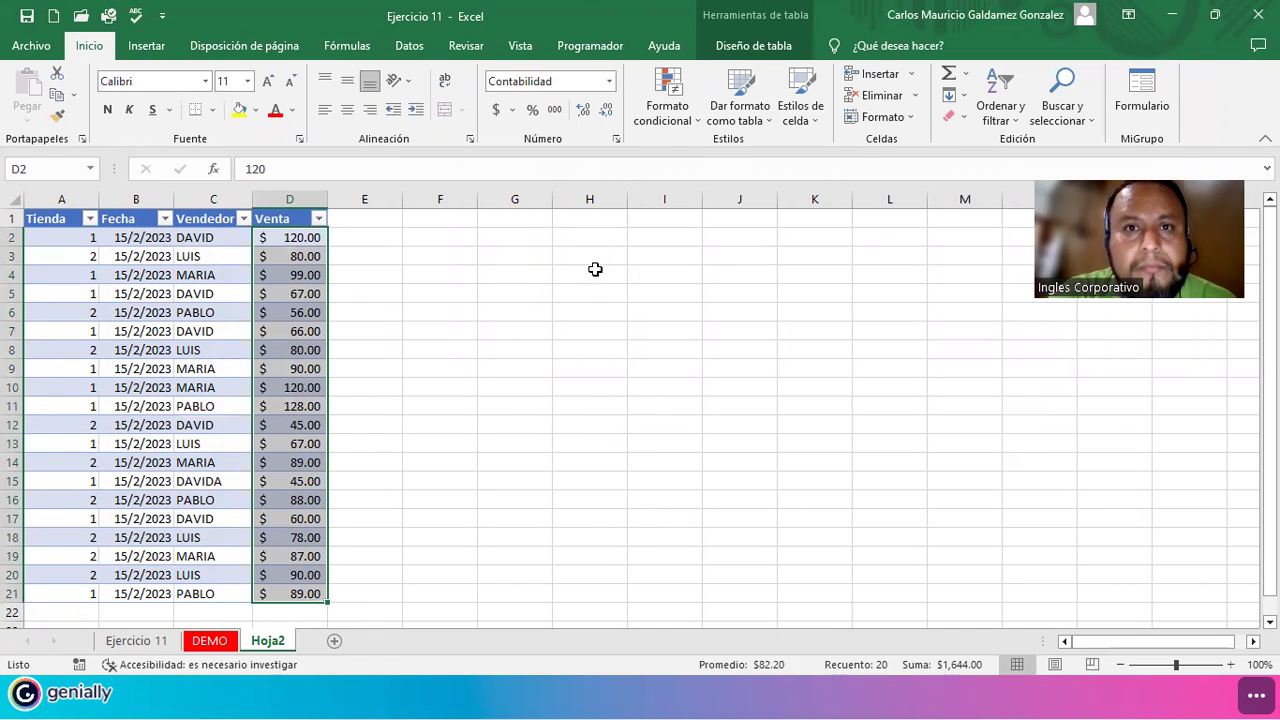
left_click(214, 498)
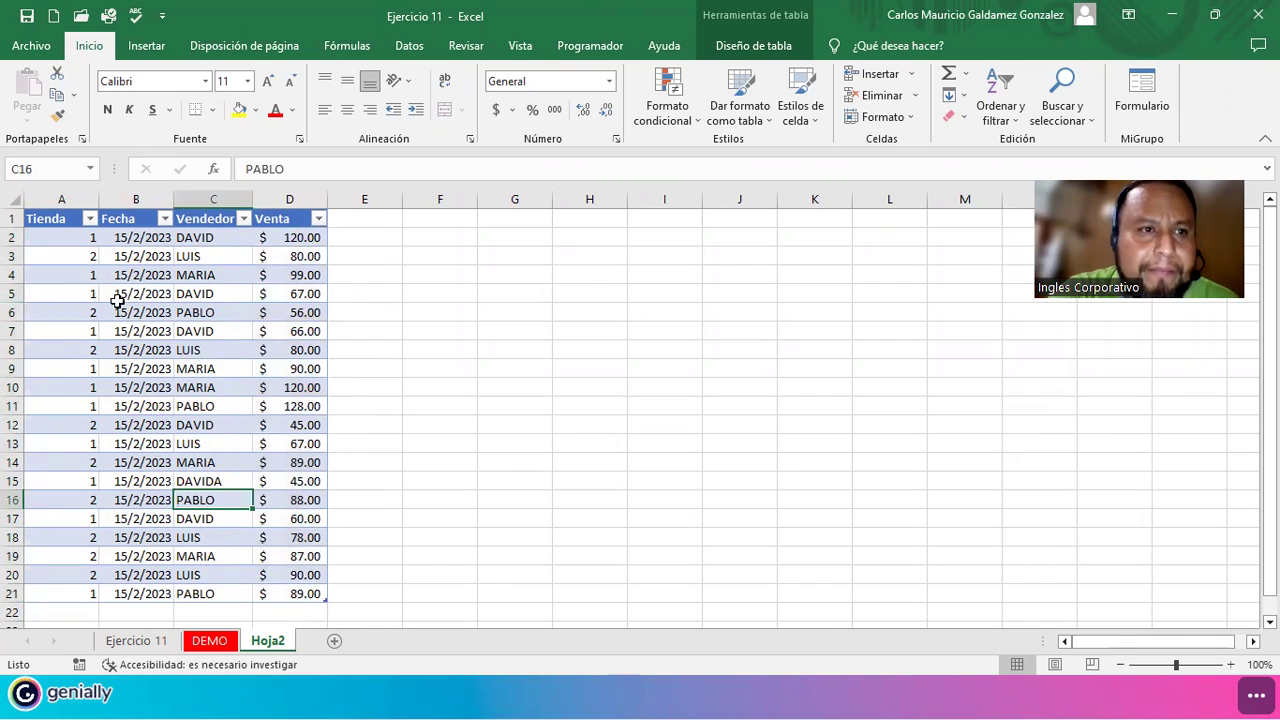
Filter the Tienda column to show only store 1
left_click(90, 220)
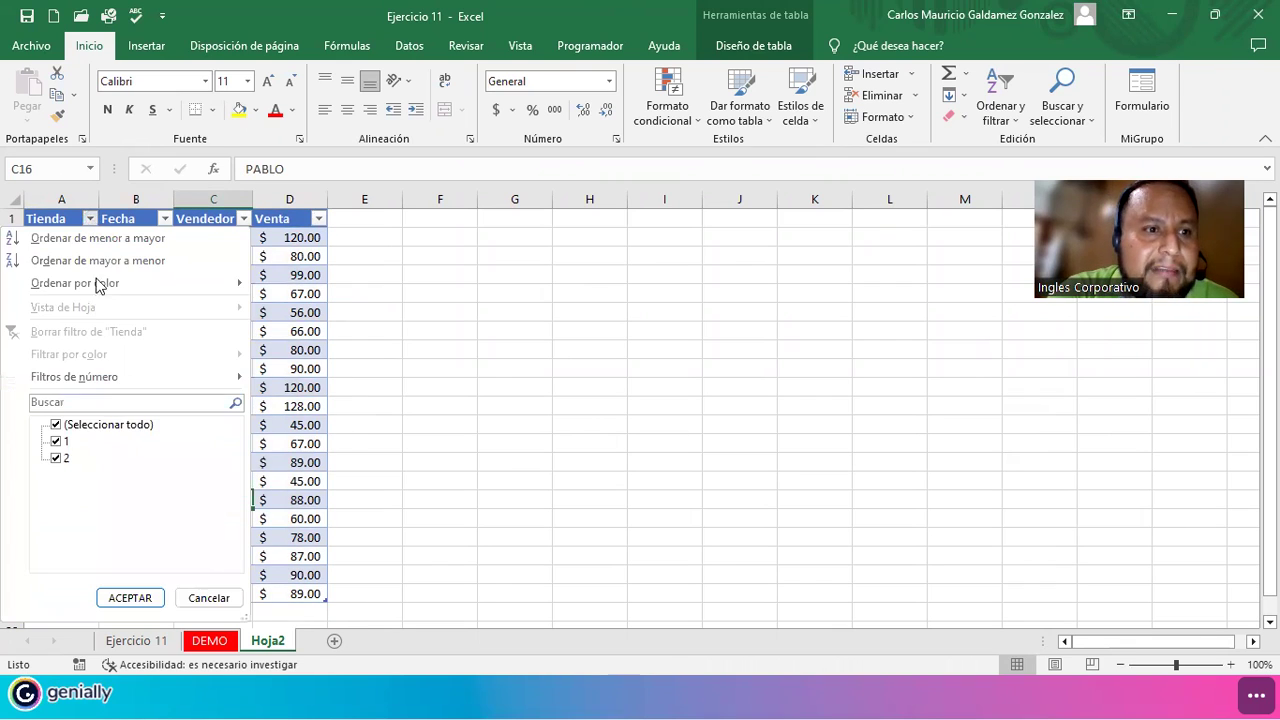
left_click(57, 458)
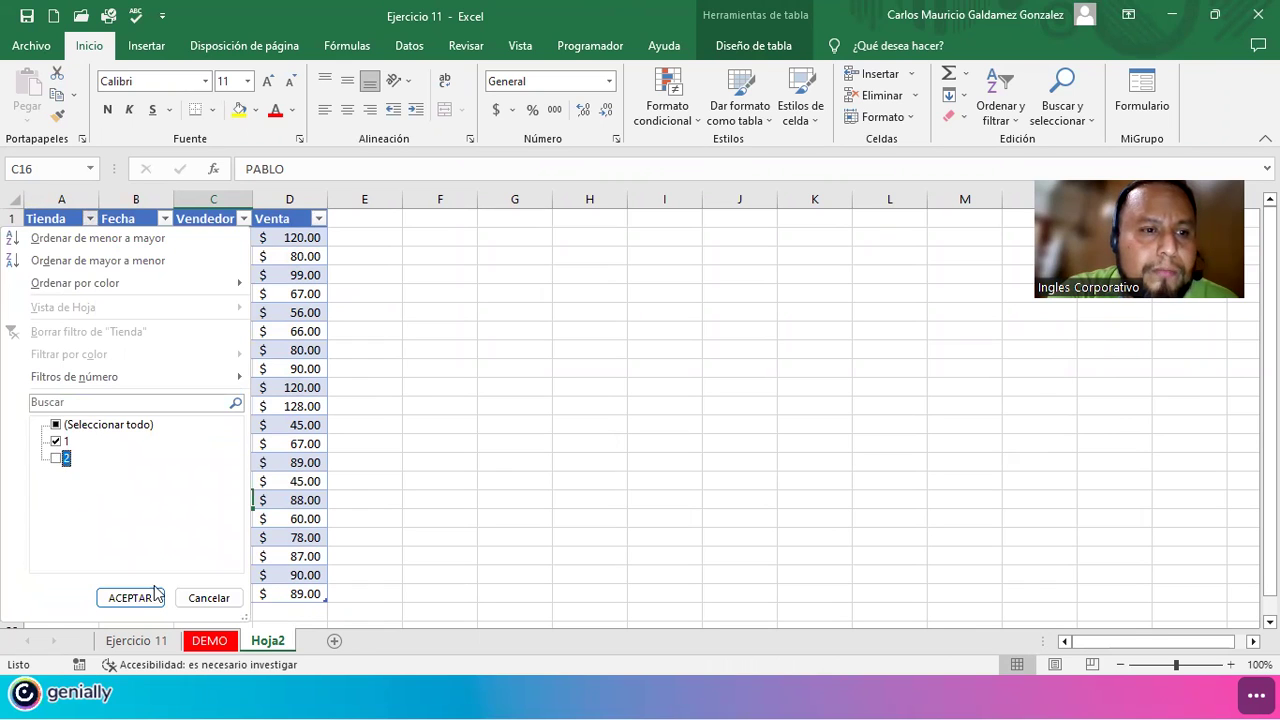
left_click(130, 597)
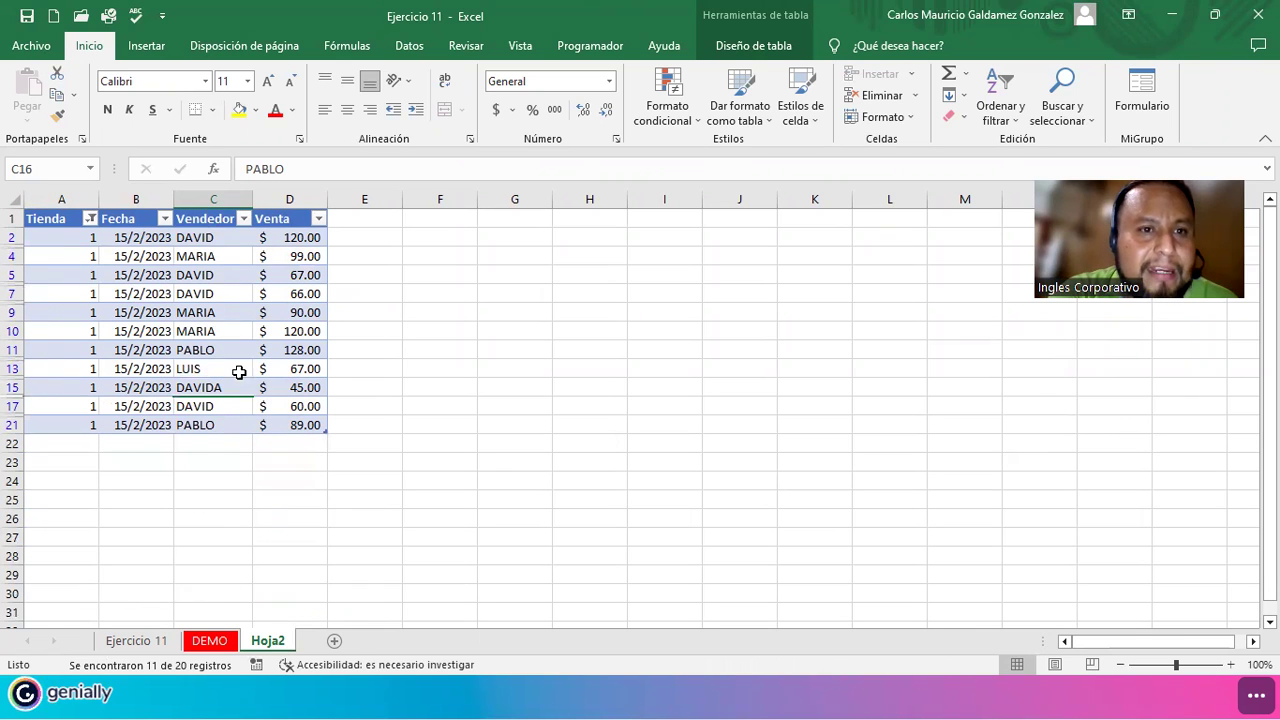
Correct the misspelled seller name in C15 by removing its extra final letter
left_click(243, 220)
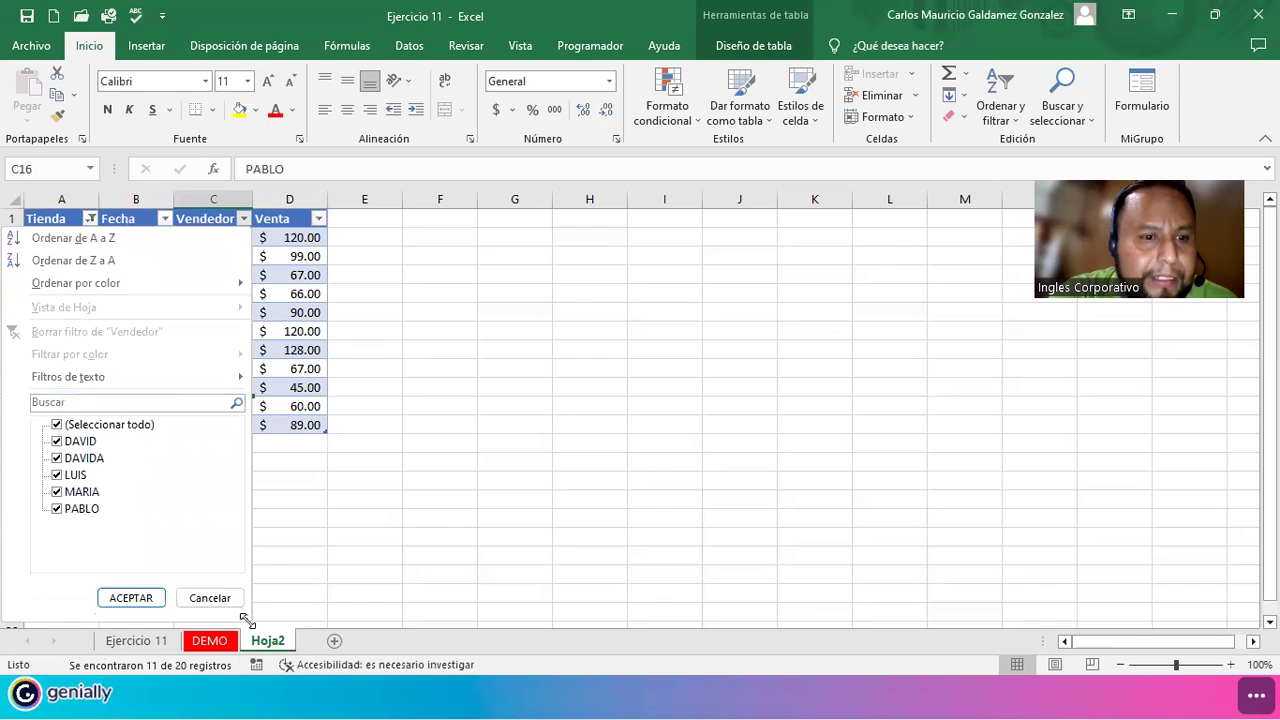
left_click(210, 598)
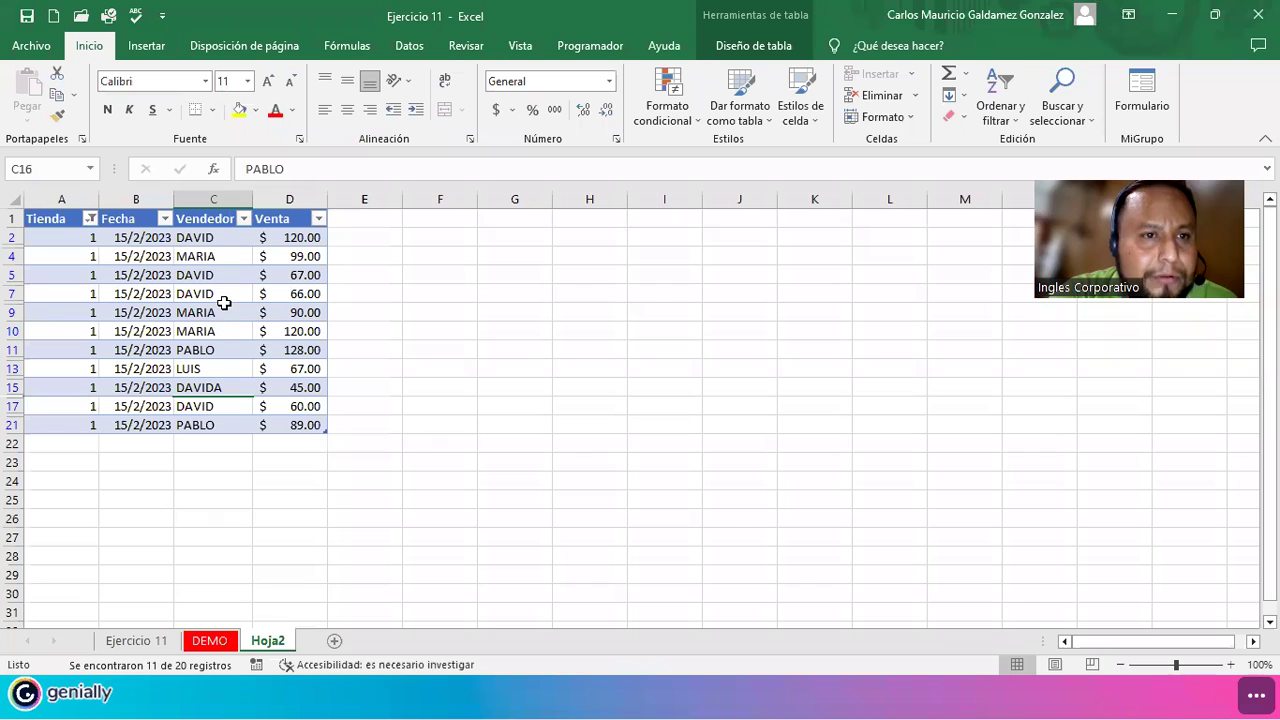
left_click(240, 388)
double_click(244, 388)
type("}")
key("BackSpace")
key("Return")
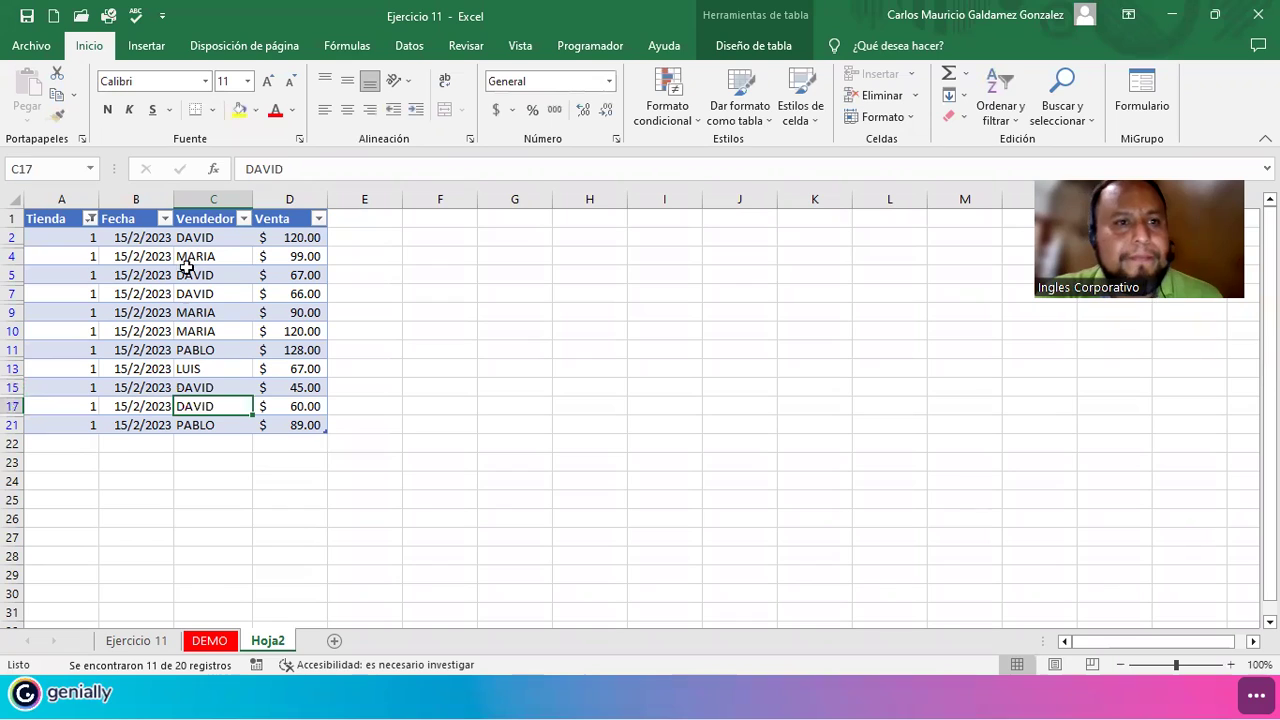
Filter the Vendedor column to exclude the first two sellers in its list, and check the sum of the visible Venta amounts
left_click(243, 219)
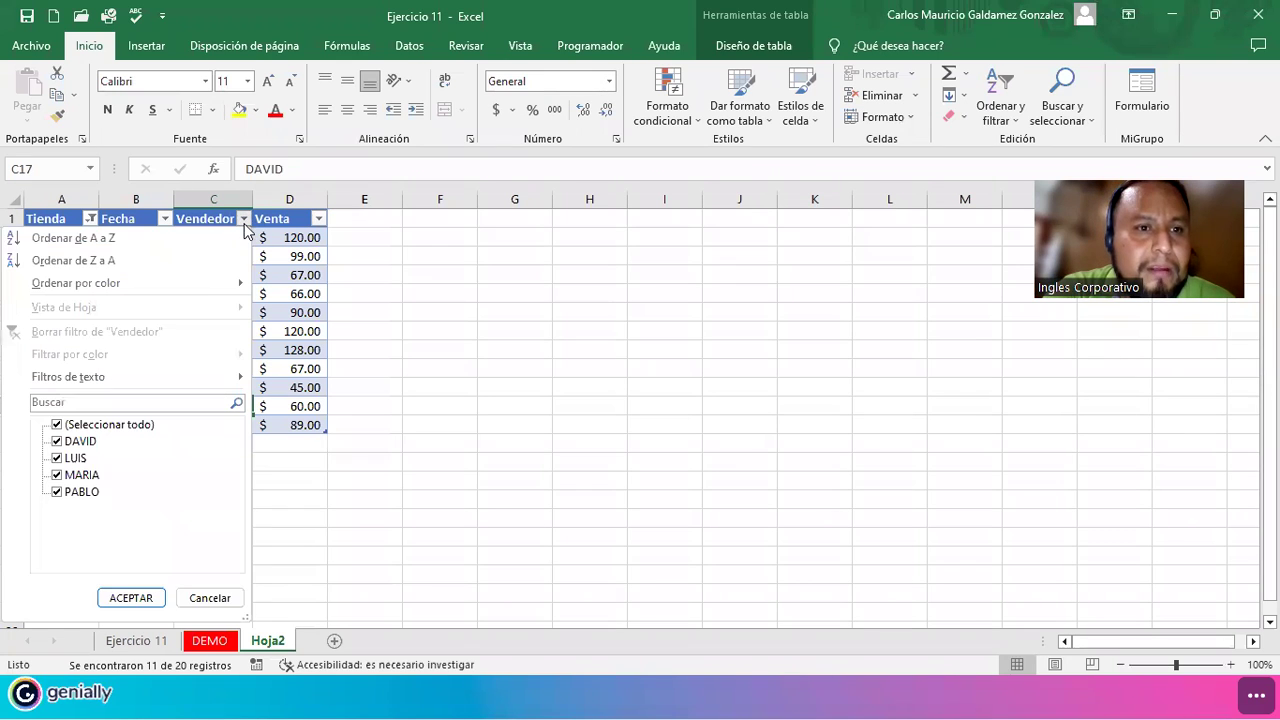
left_click(57, 459)
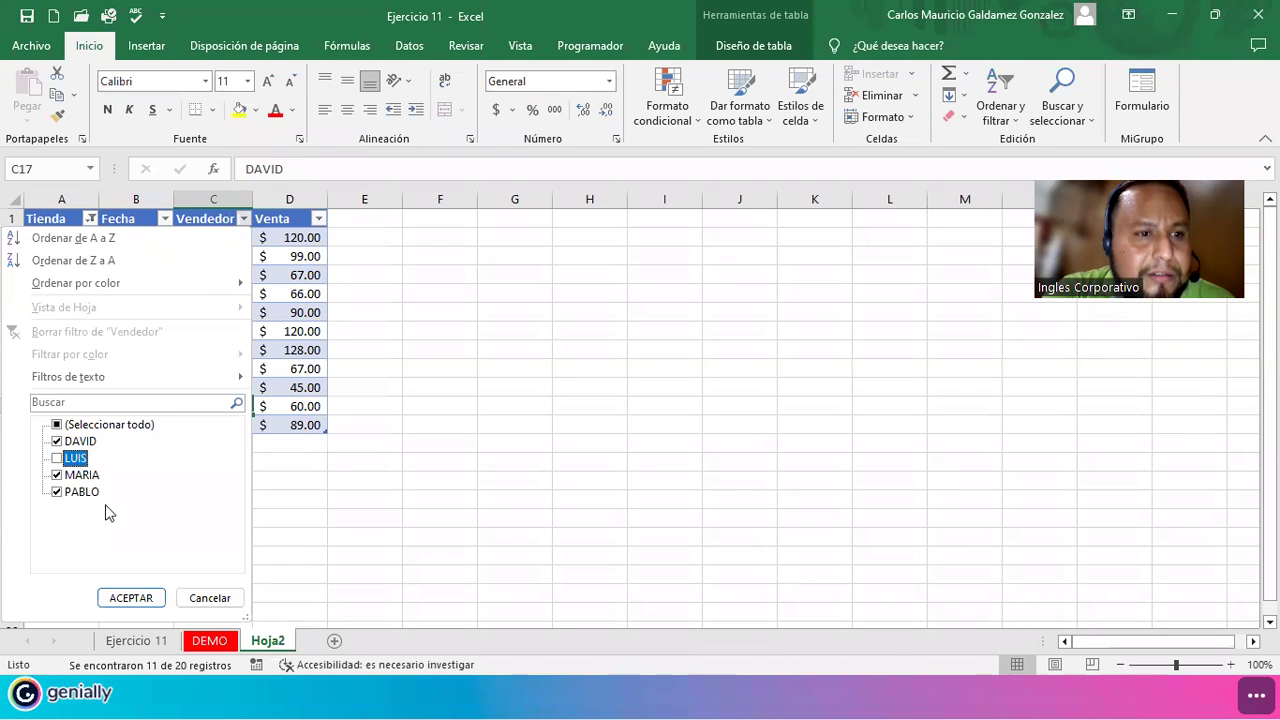
left_click(57, 441)
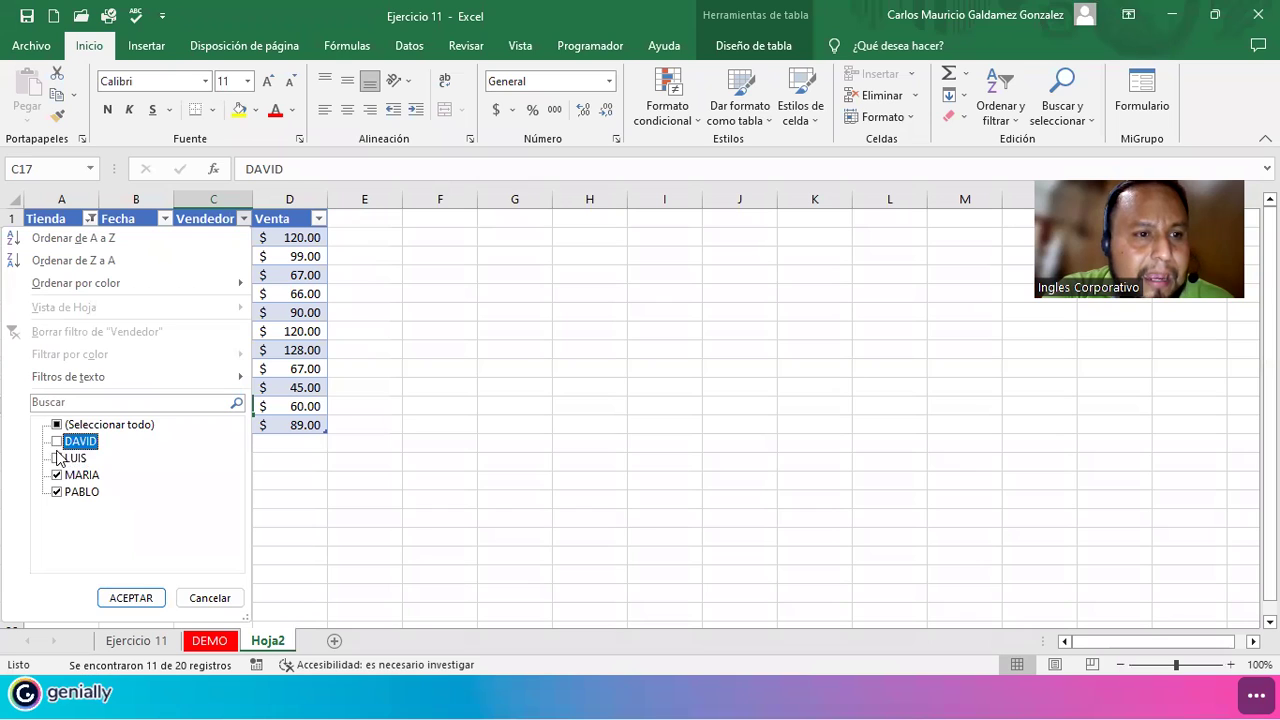
left_click(131, 598)
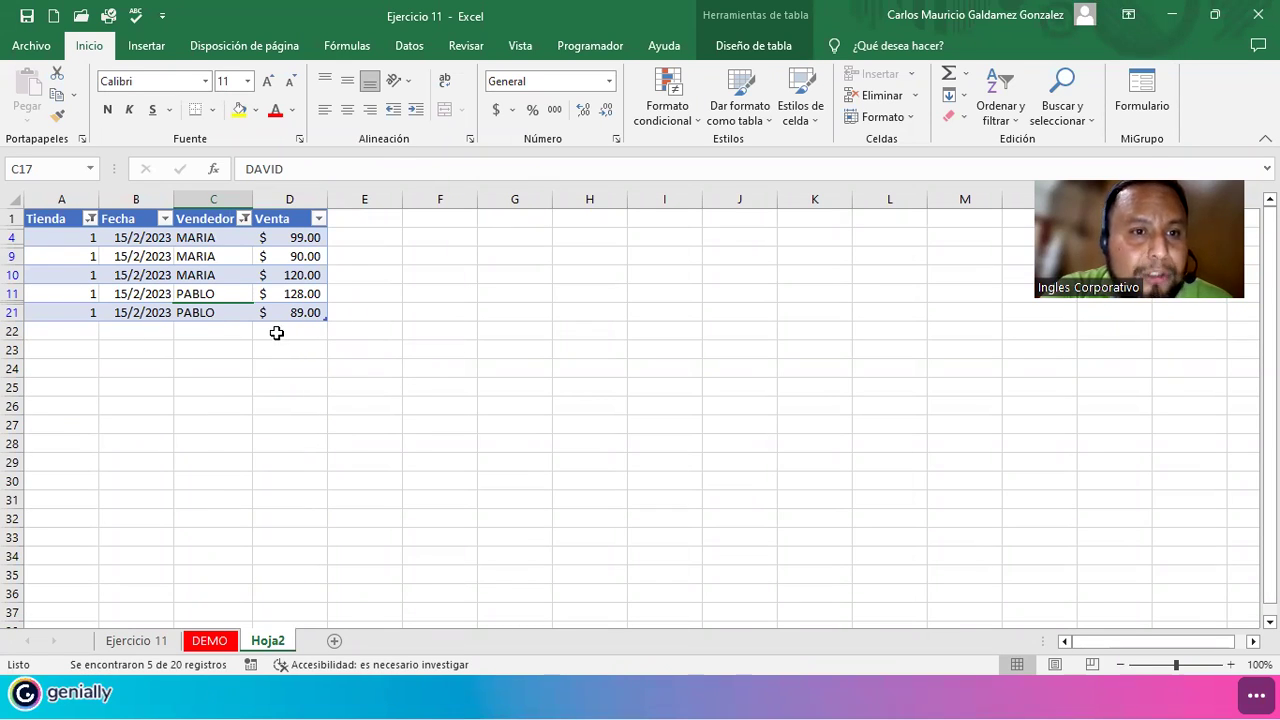
left_click_drag(289, 238, 300, 312)
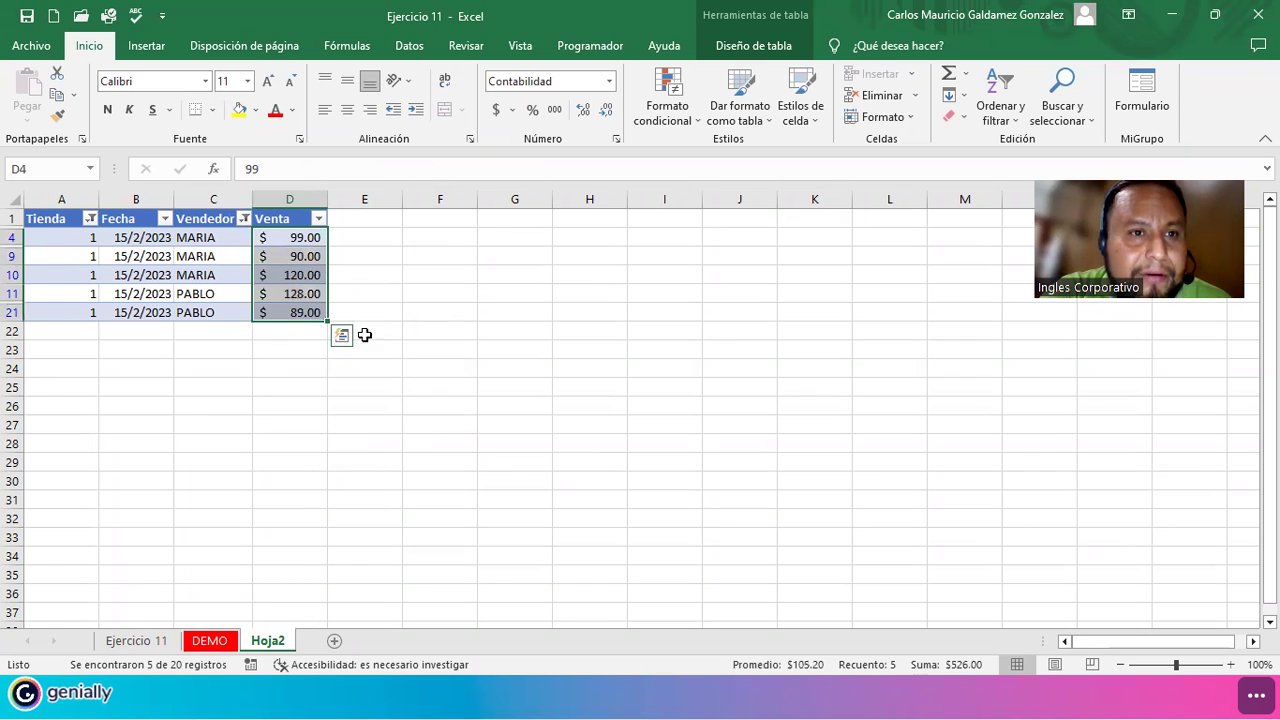
left_click(212, 256)
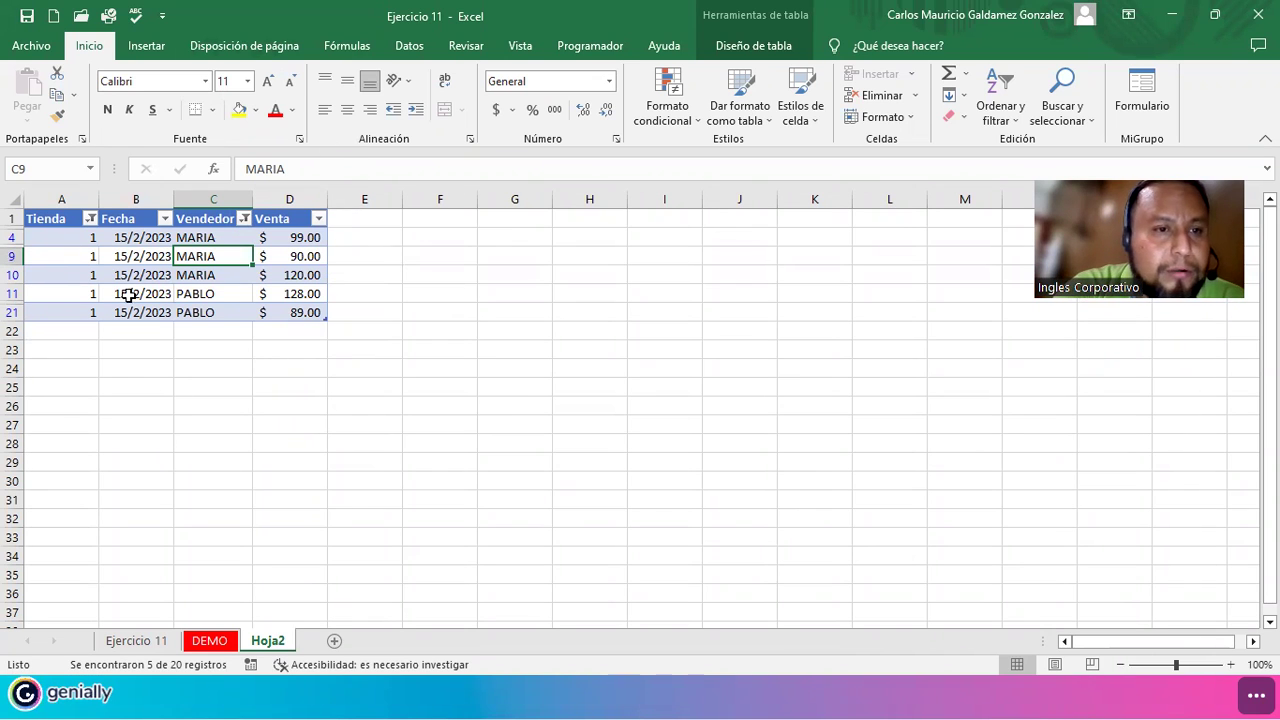
Reset the Vendedor and Tienda filters to show every seller and both stores again
left_click(59, 220)
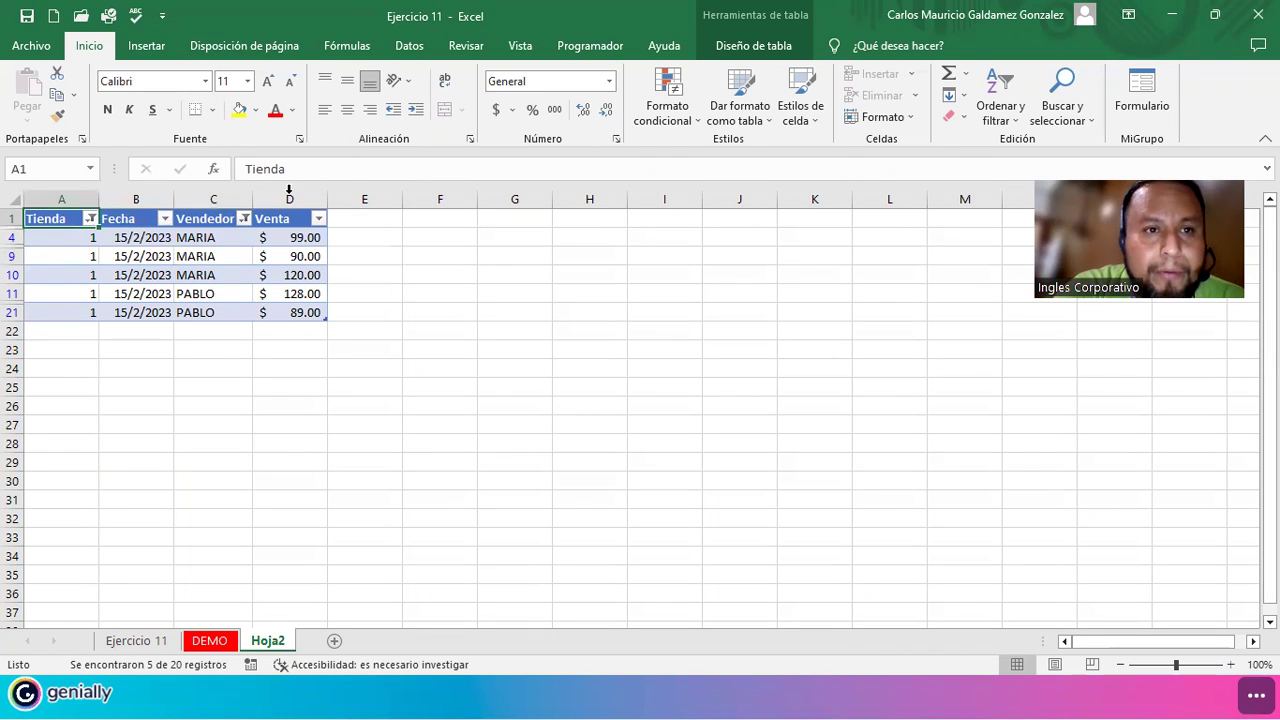
left_click(244, 219)
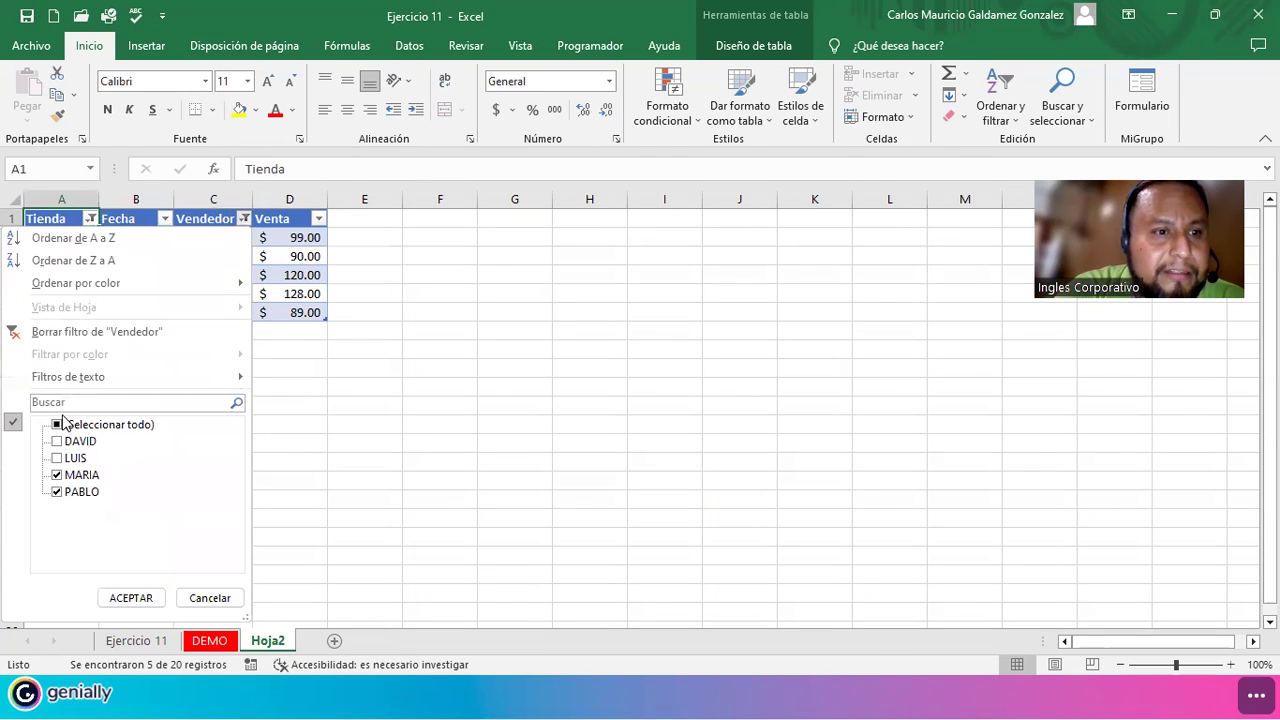
left_click(57, 426)
left_click(131, 597)
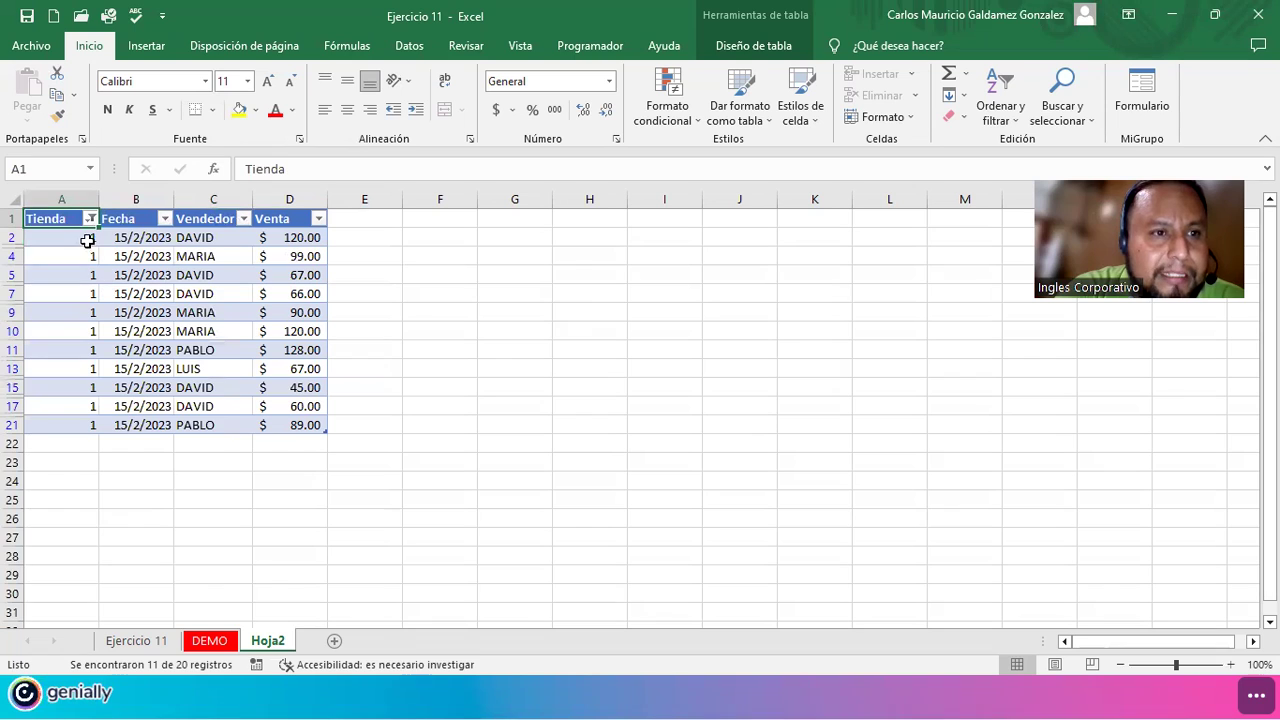
left_click(89, 219)
left_click(56, 425)
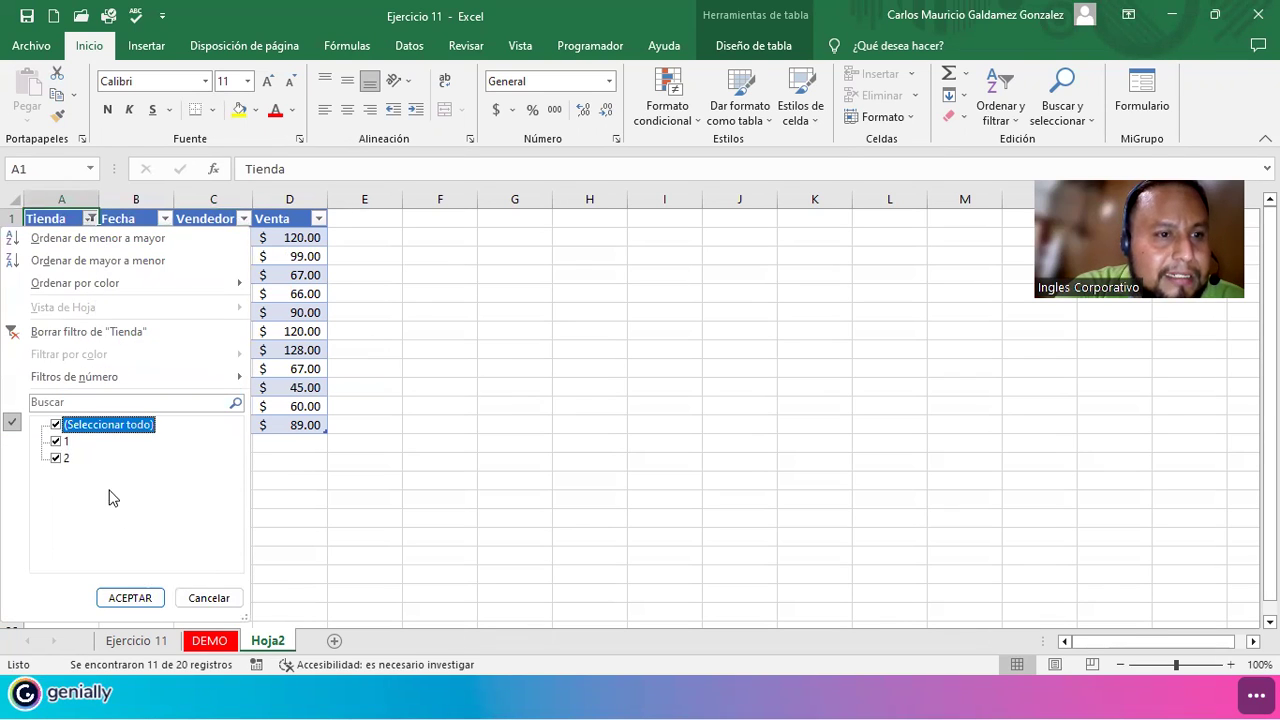
left_click(131, 598)
left_click(121, 279)
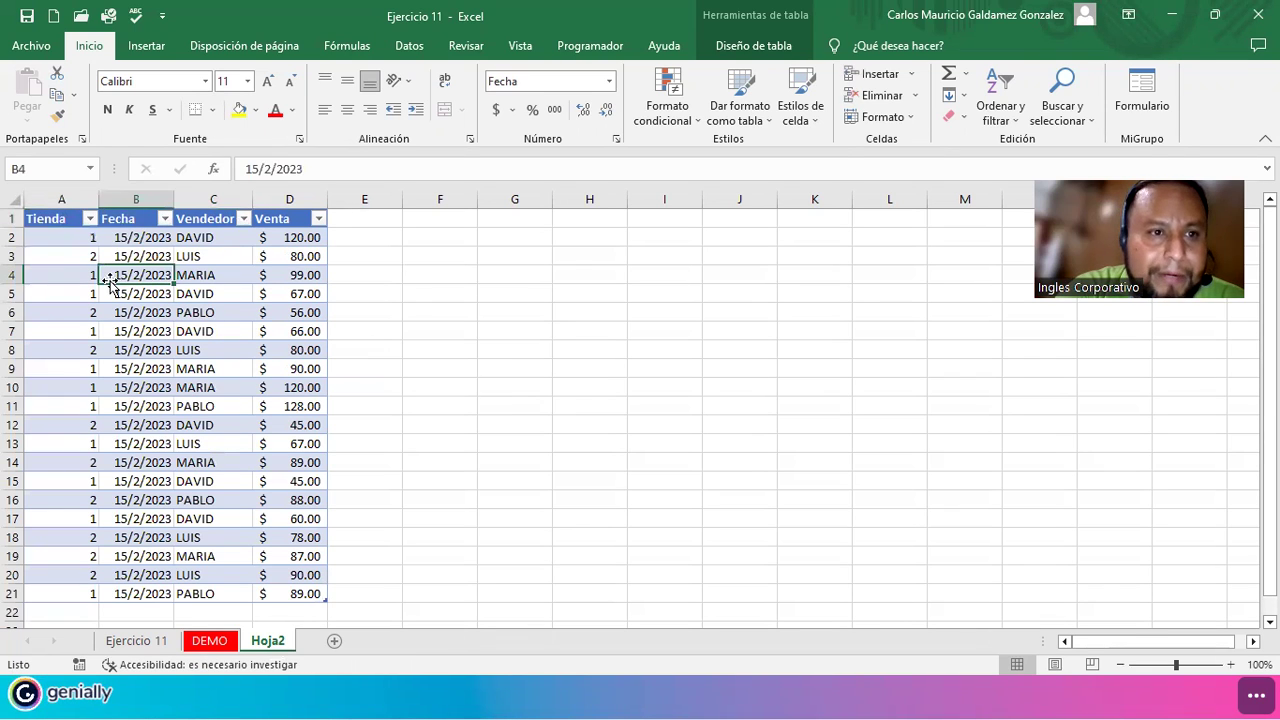
Add a totals row (Fila de totales) to the sales table
scroll(470, 120, "down", 4)
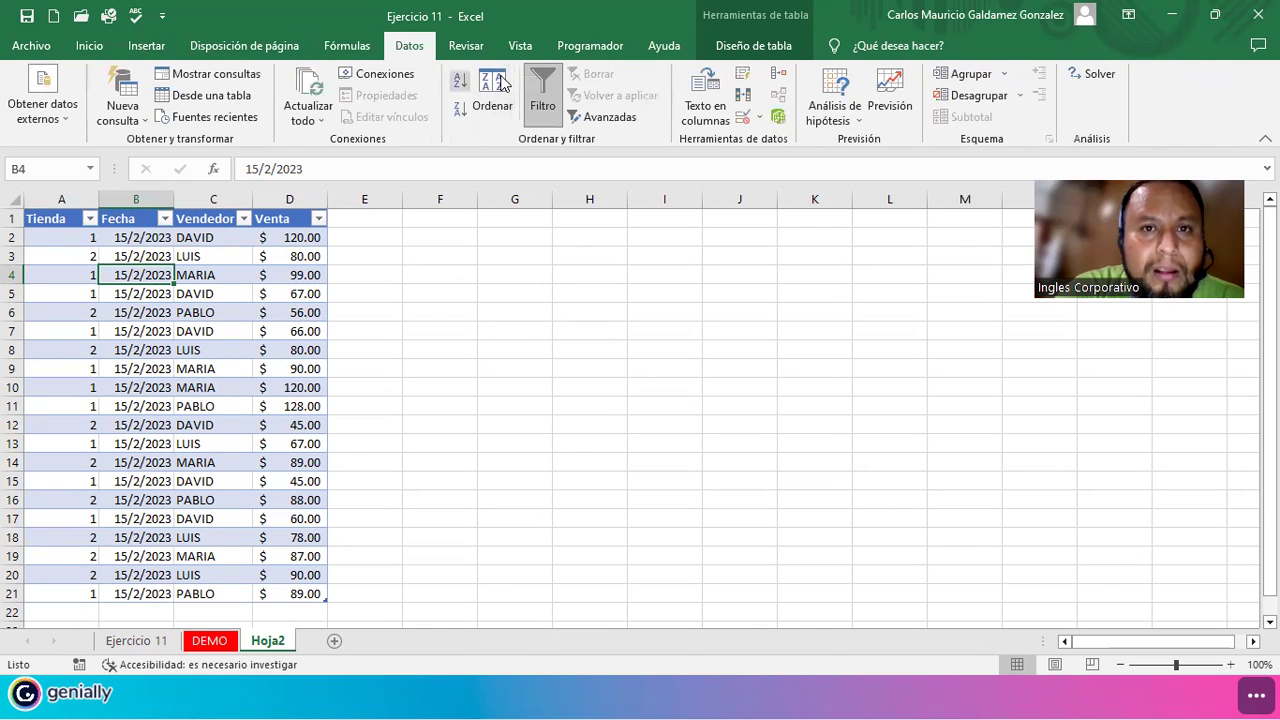
left_click(759, 45)
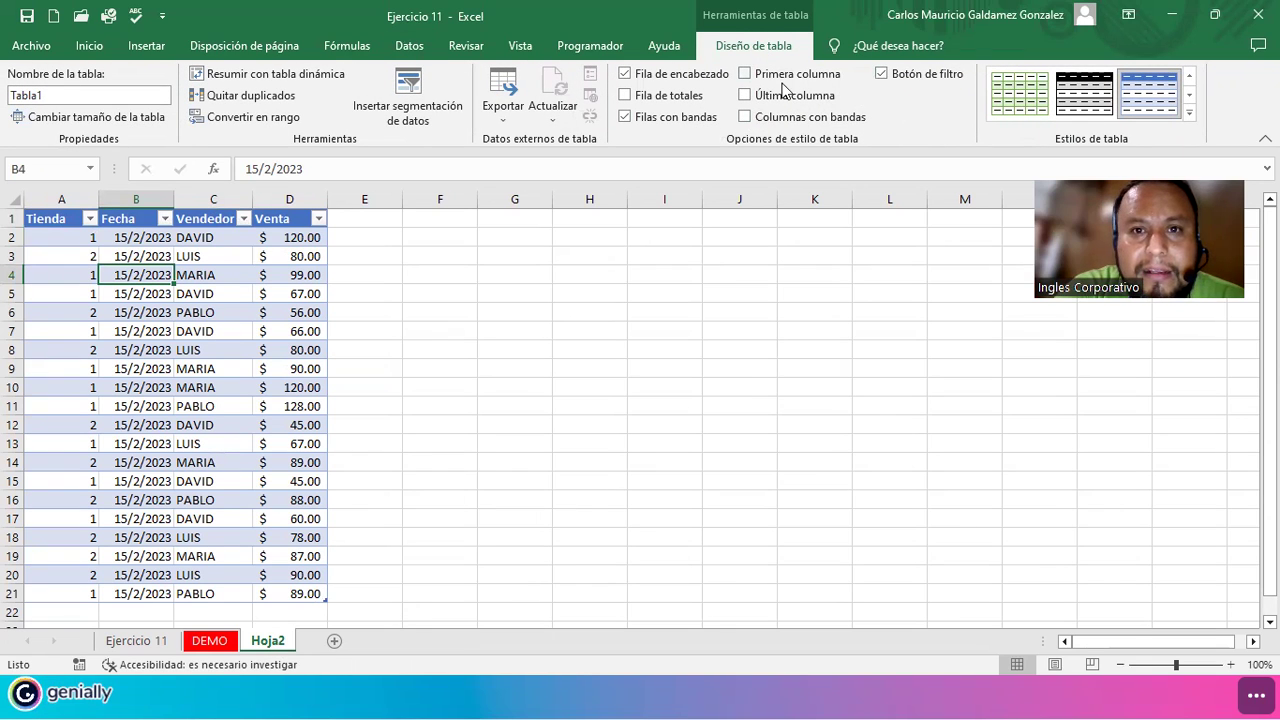
left_click(624, 95)
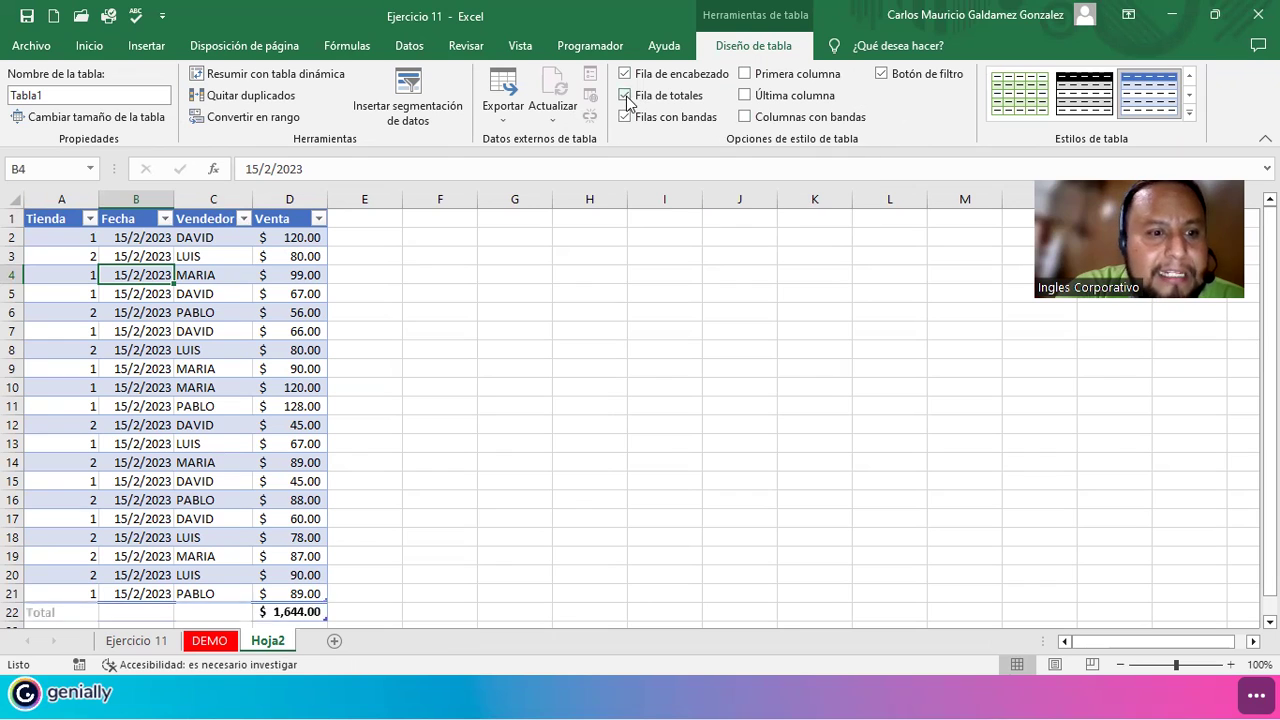
Filter Vendedor to only the first seller in the list and inspect the formula of the Venta total
scroll(289, 428, "down", 1)
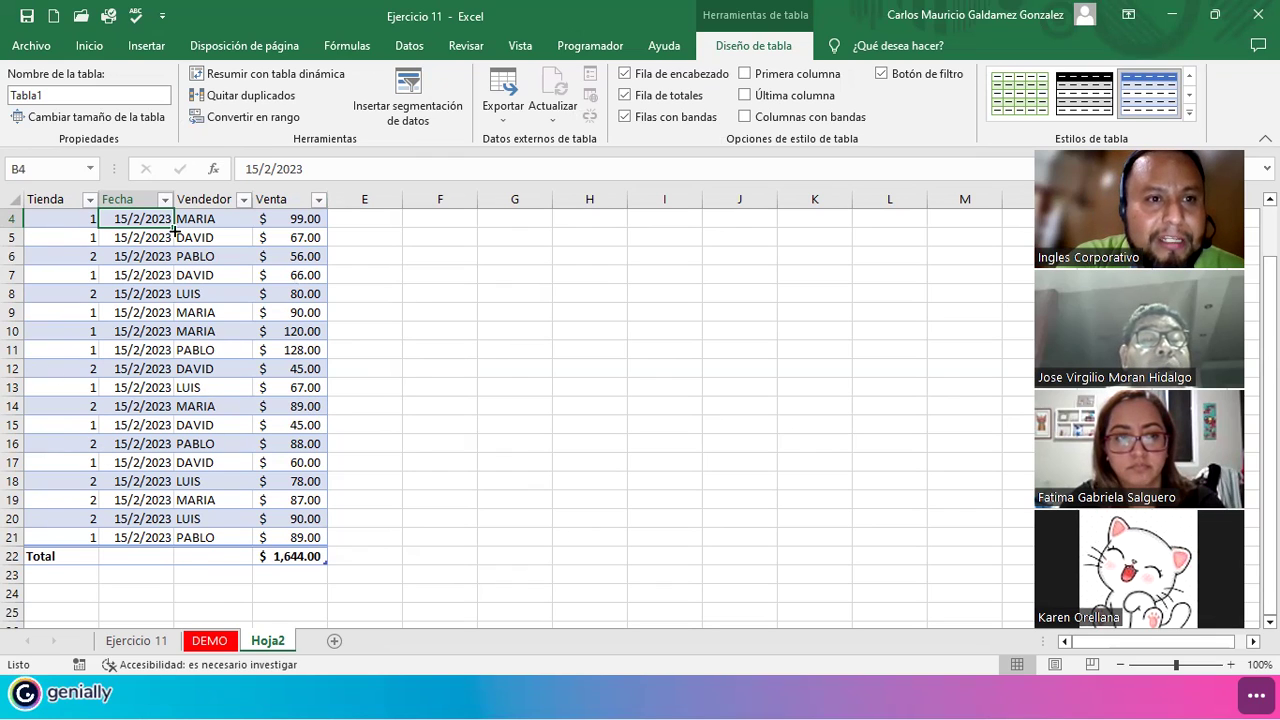
left_click(244, 205)
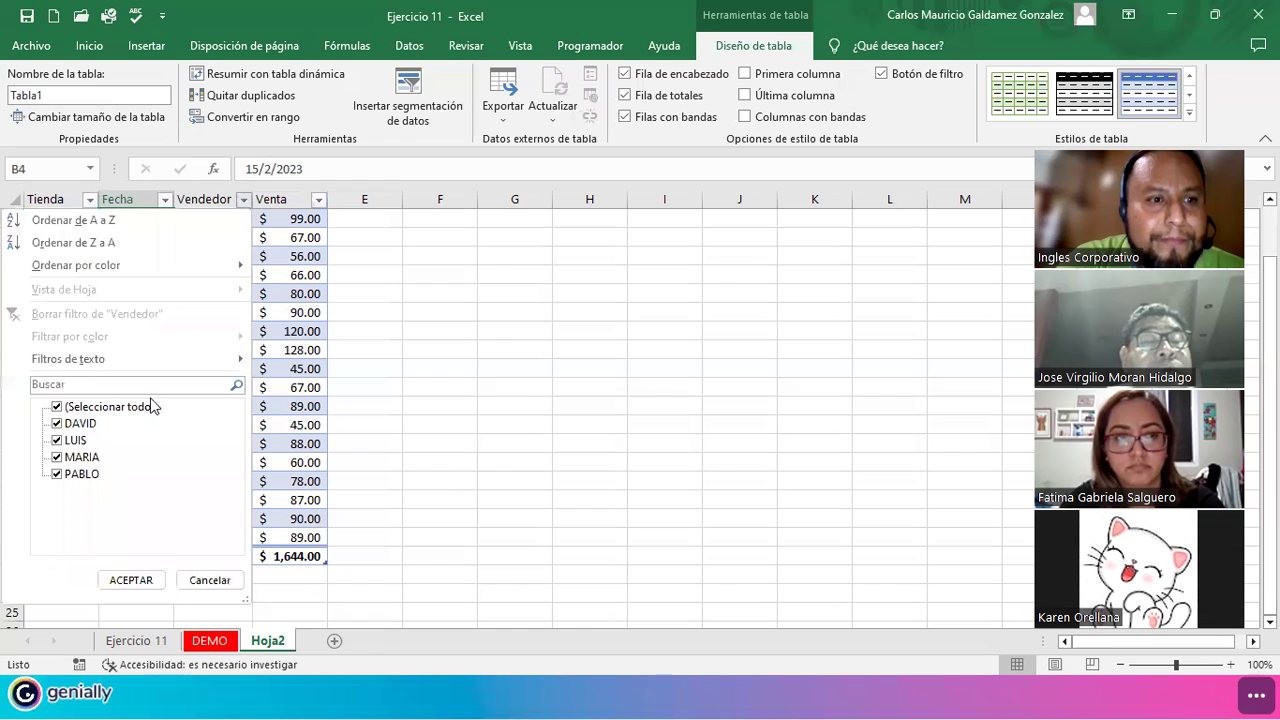
left_click(57, 407)
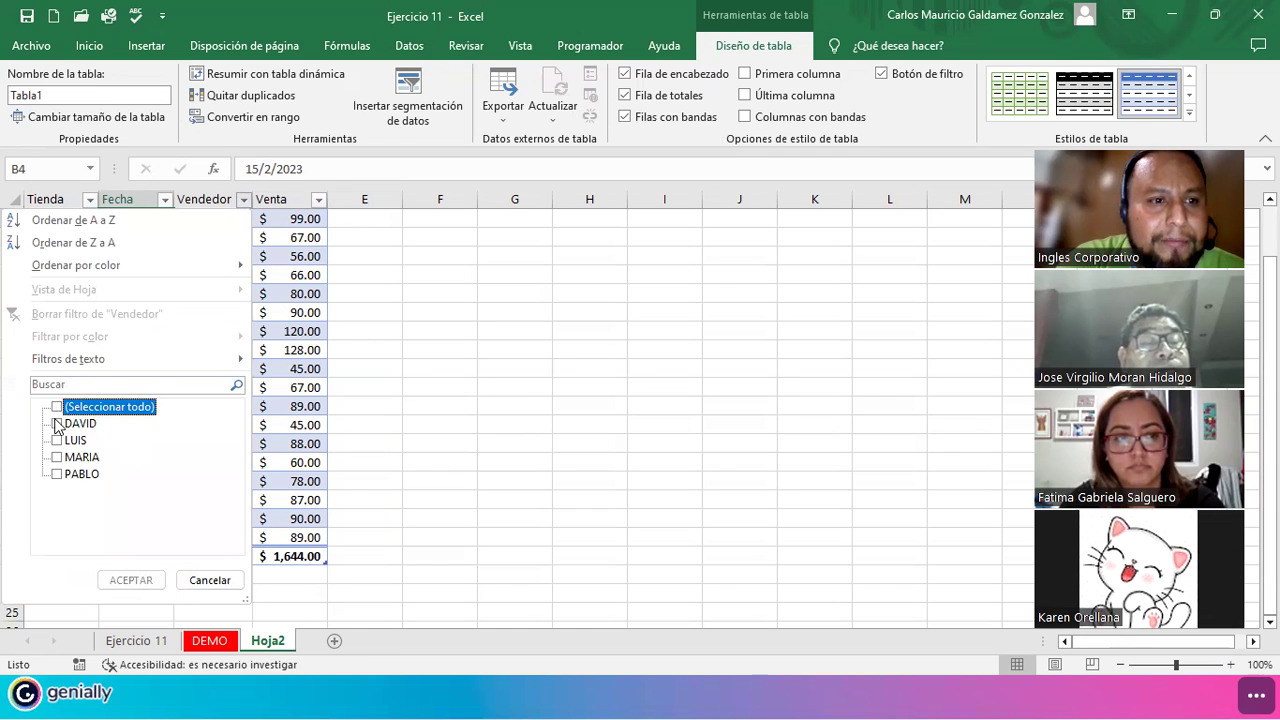
left_click(57, 424)
left_click(128, 580)
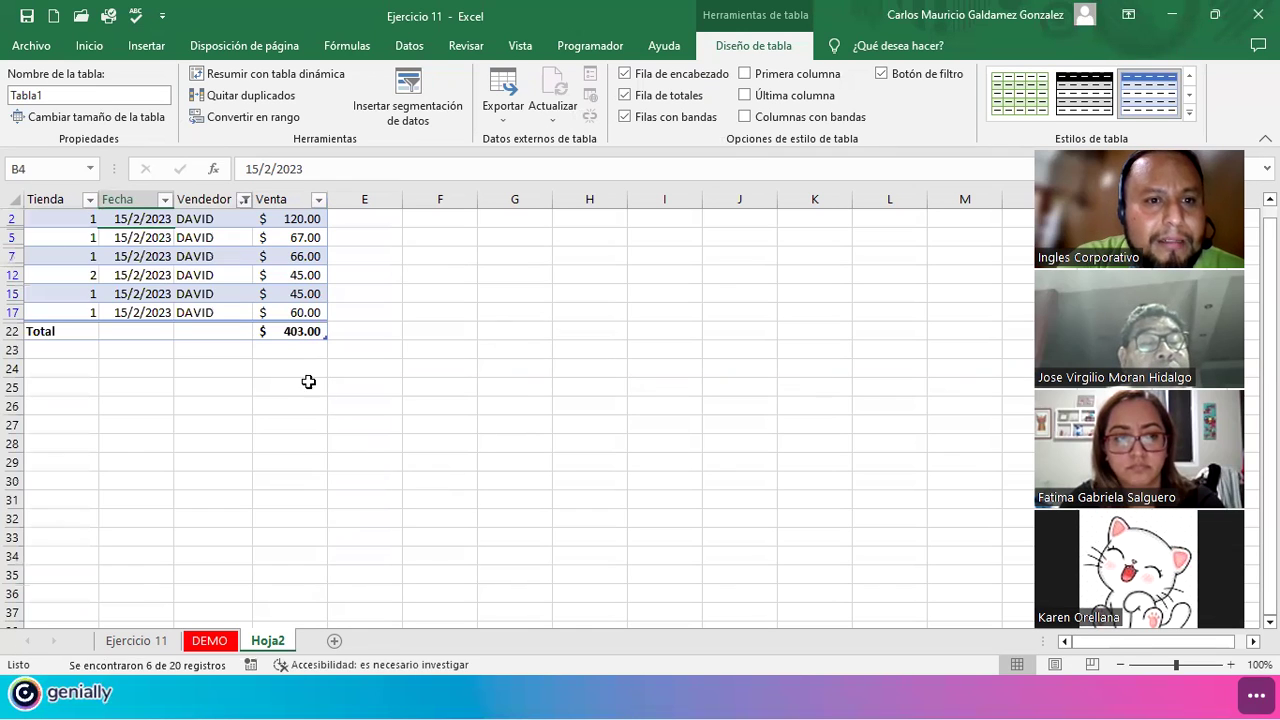
left_click(280, 331)
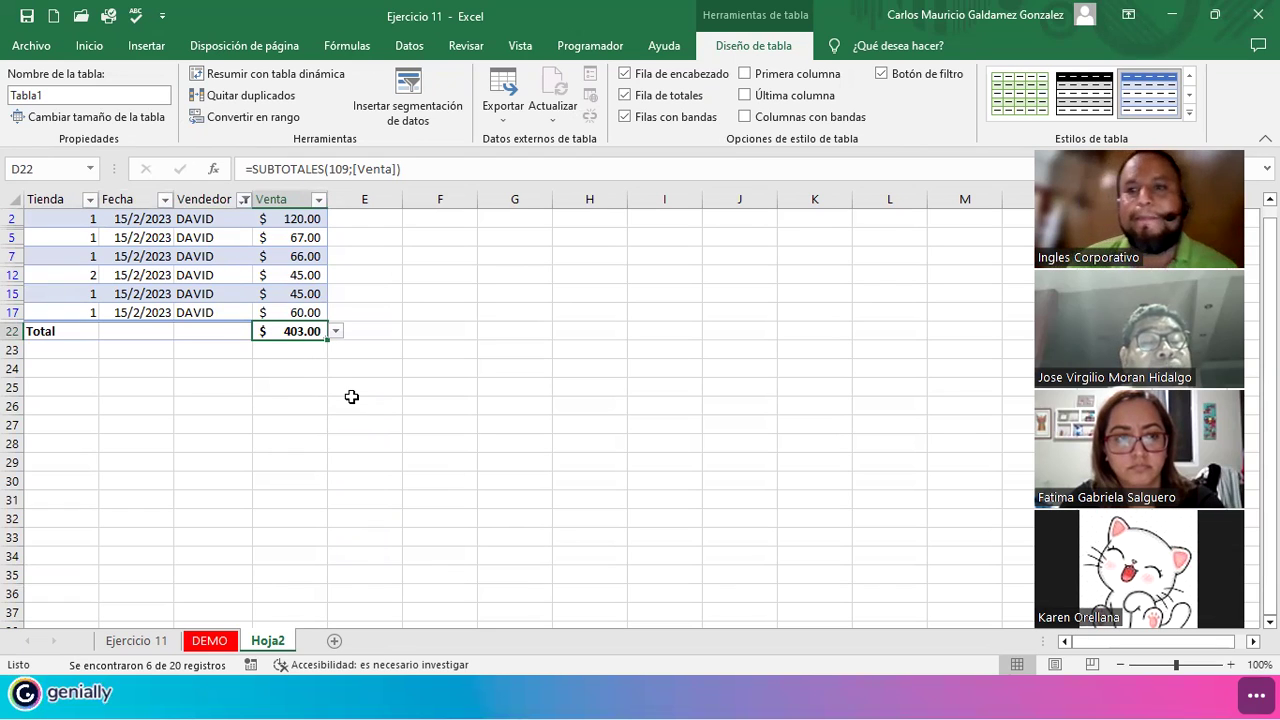
Switch the Vendedor filter to only the second seller in the list
left_click(243, 201)
left_click(57, 447)
left_click(56, 424)
left_click(131, 580)
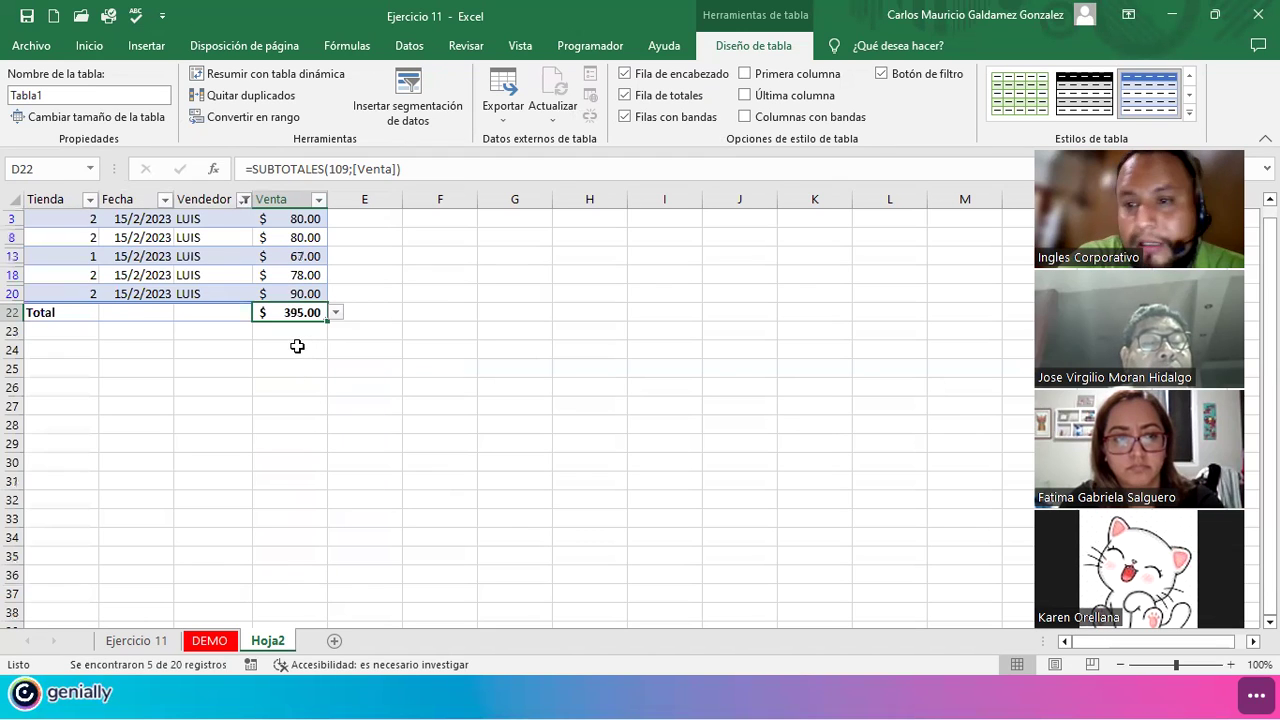
Switch the Vendedor filter to only the third seller in the list
left_click(243, 201)
left_click(57, 457)
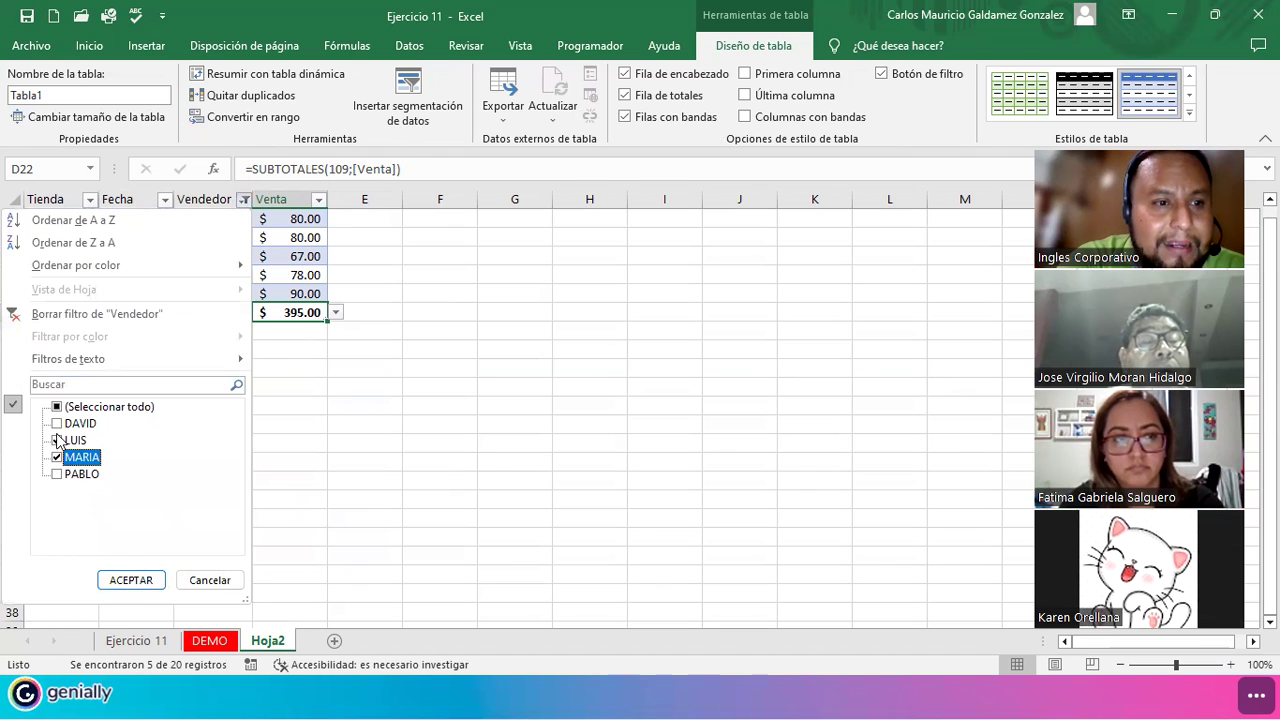
left_click(57, 440)
left_click(131, 580)
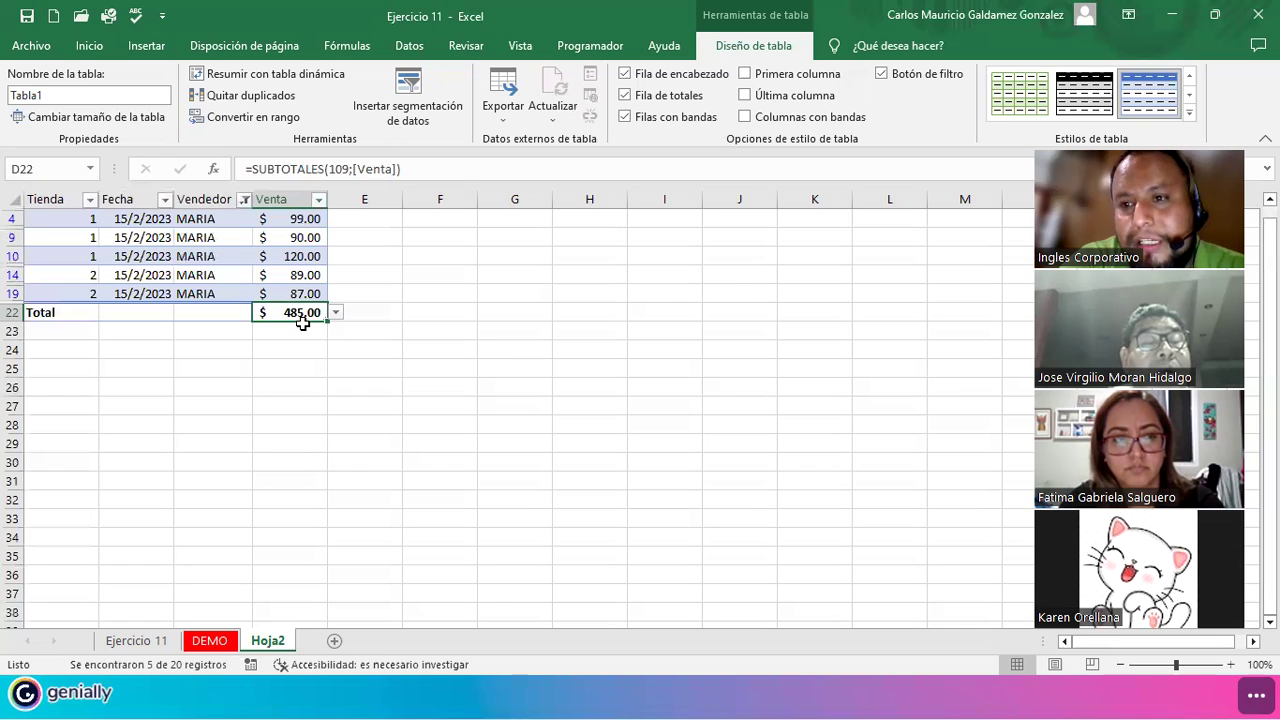
Switch the Vendedor filter to only the fourth seller in the list
left_click(243, 200)
left_click(57, 474)
left_click(62, 457)
left_click(131, 580)
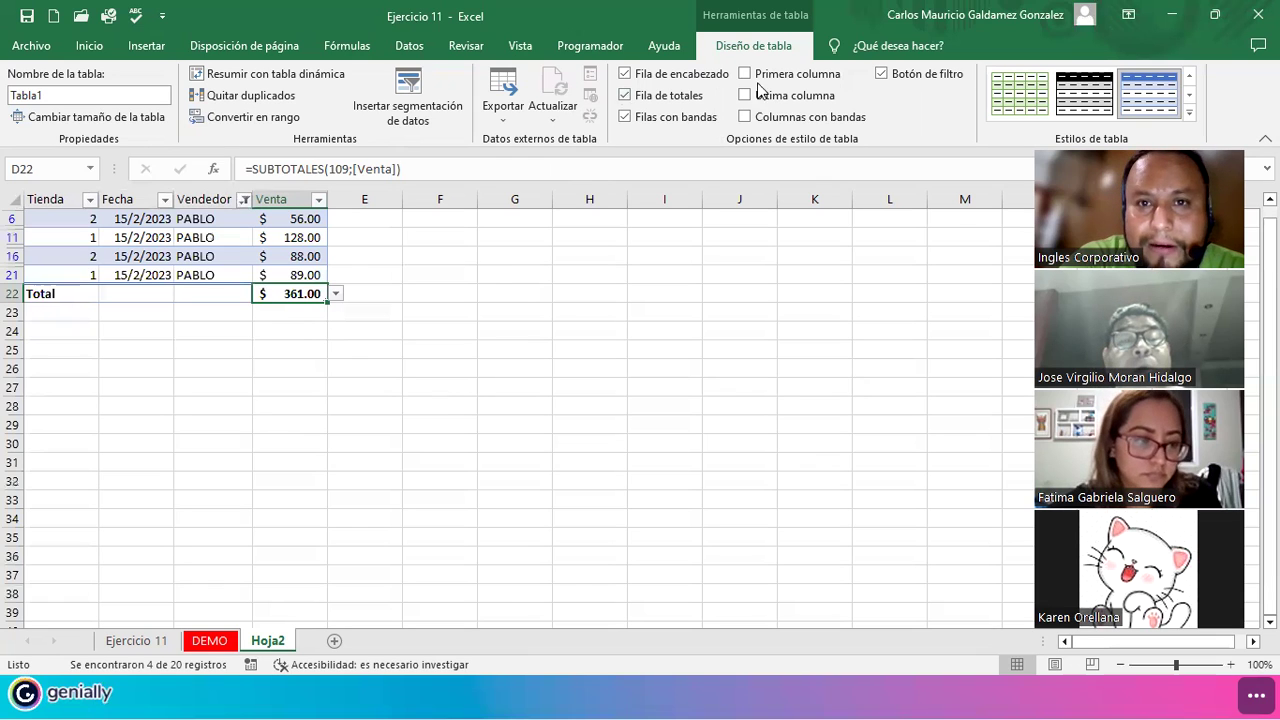
Reset the Vendedor filter so that all sellers are included
left_click(89, 46)
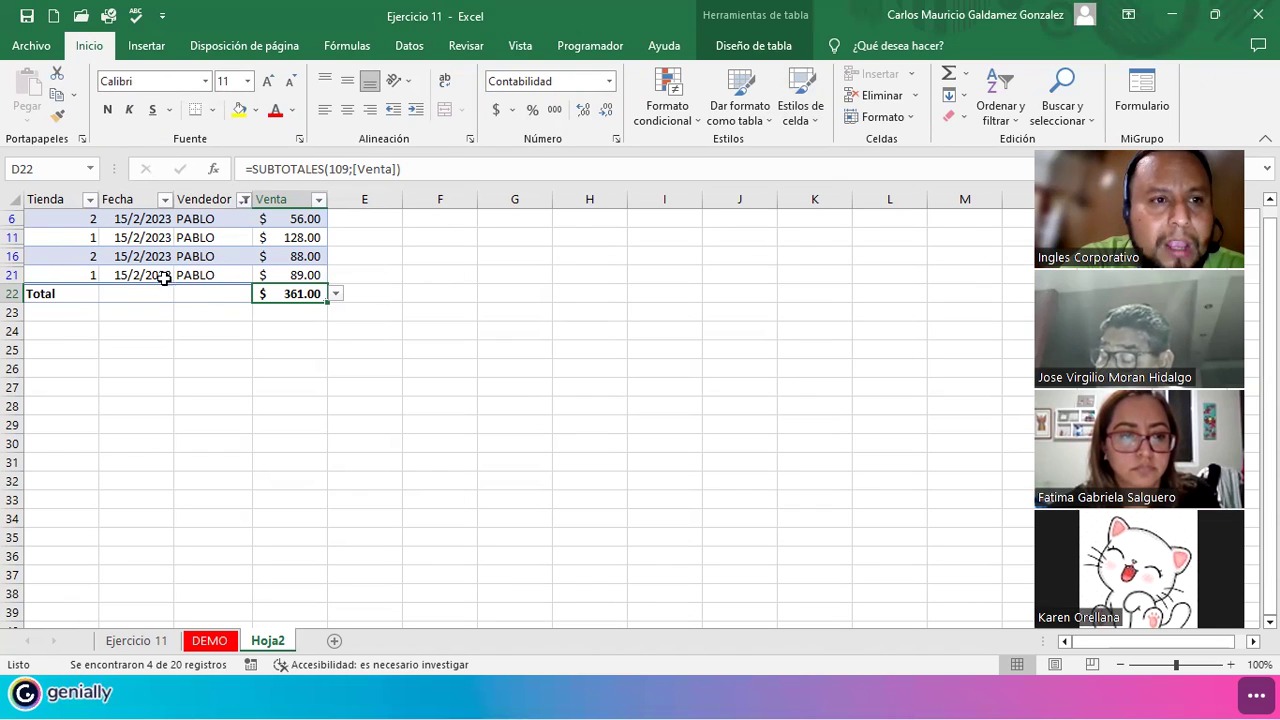
left_click(240, 202)
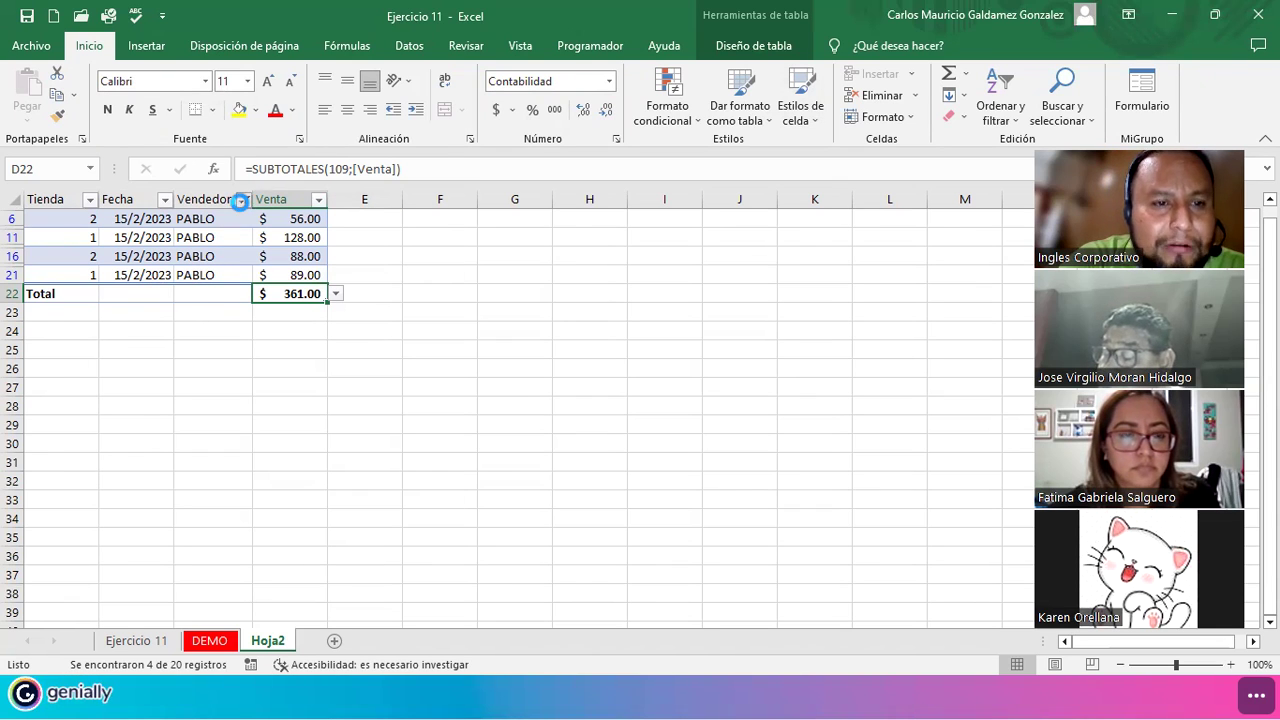
left_click(58, 407)
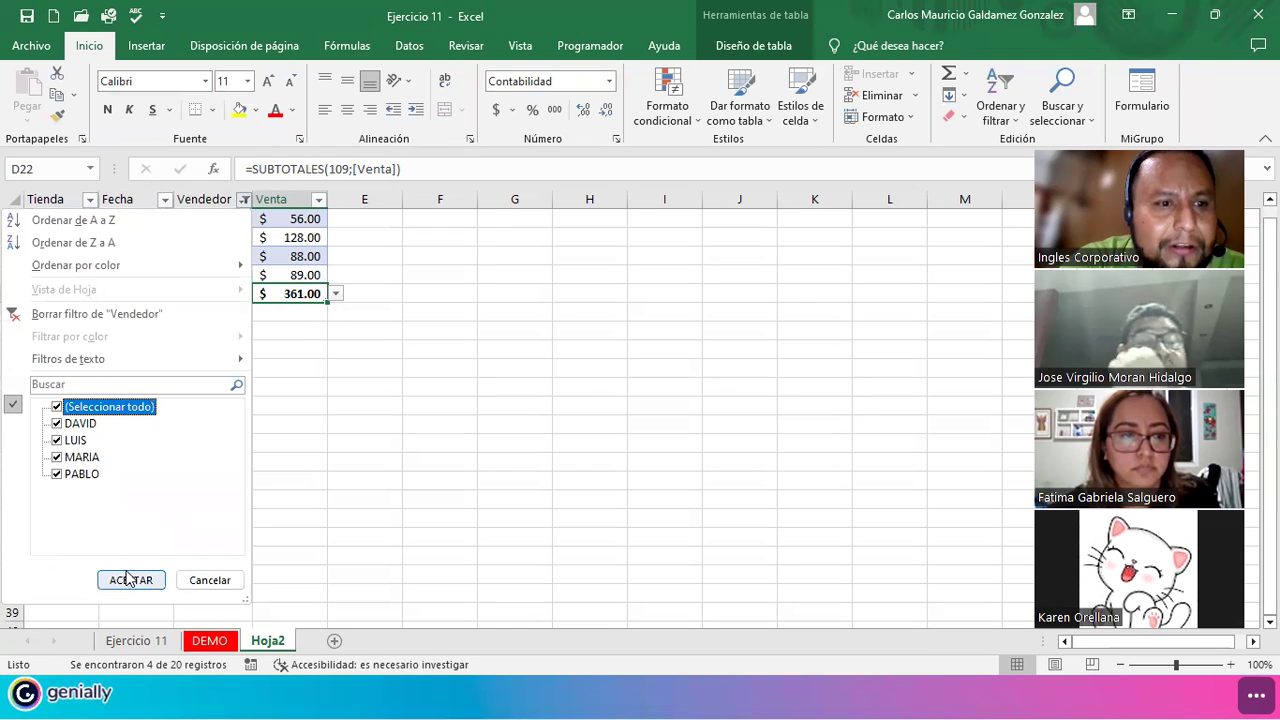
left_click(130, 580)
Filter the Tienda column to only store 1
left_click(90, 200)
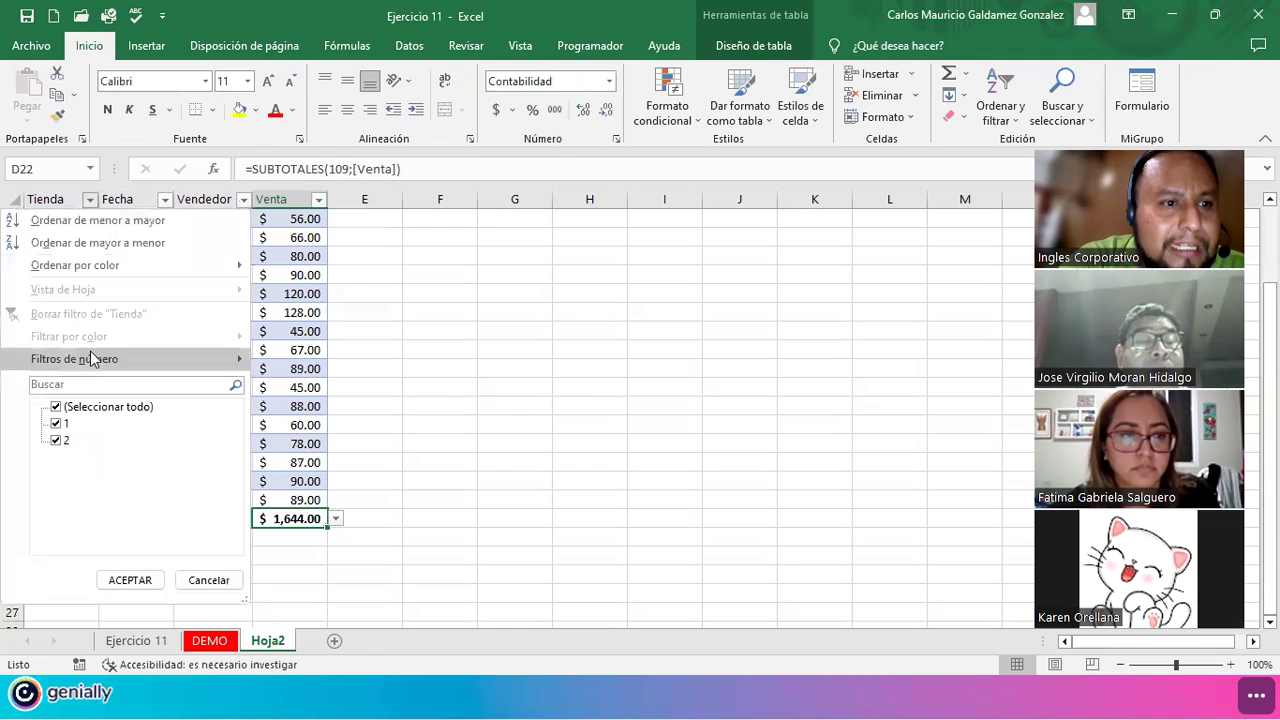
left_click(56, 440)
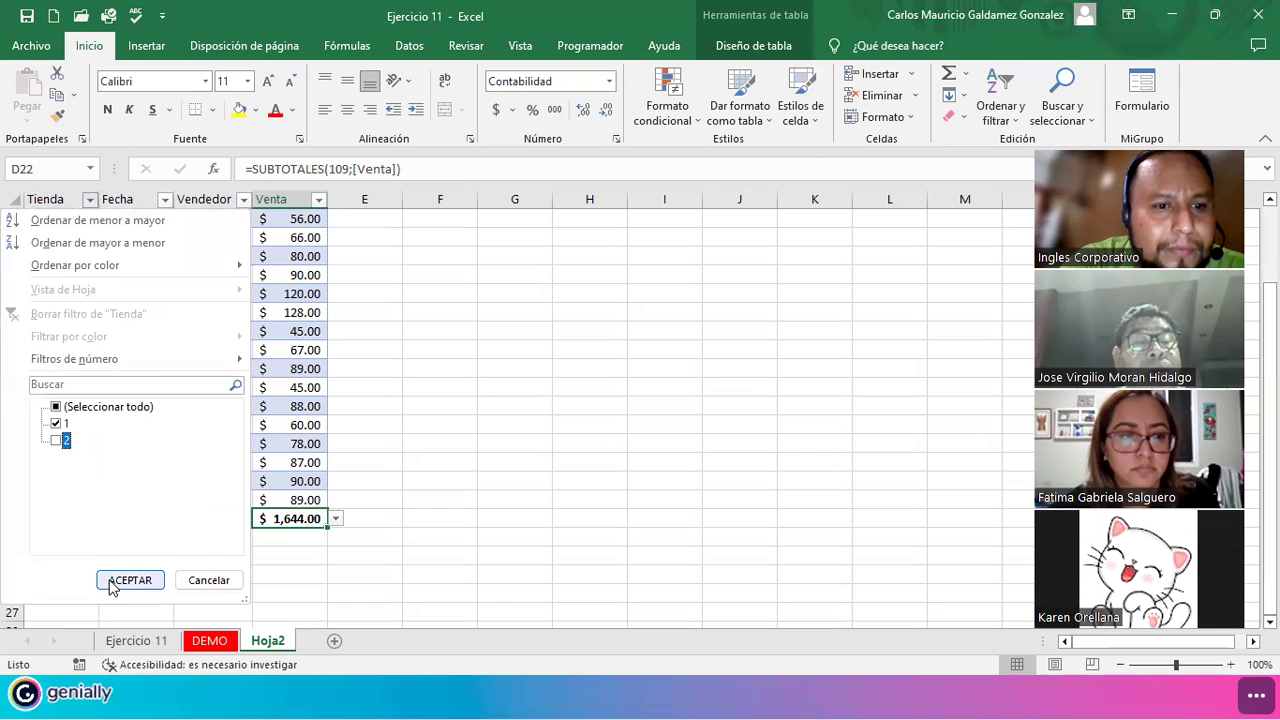
left_click(130, 580)
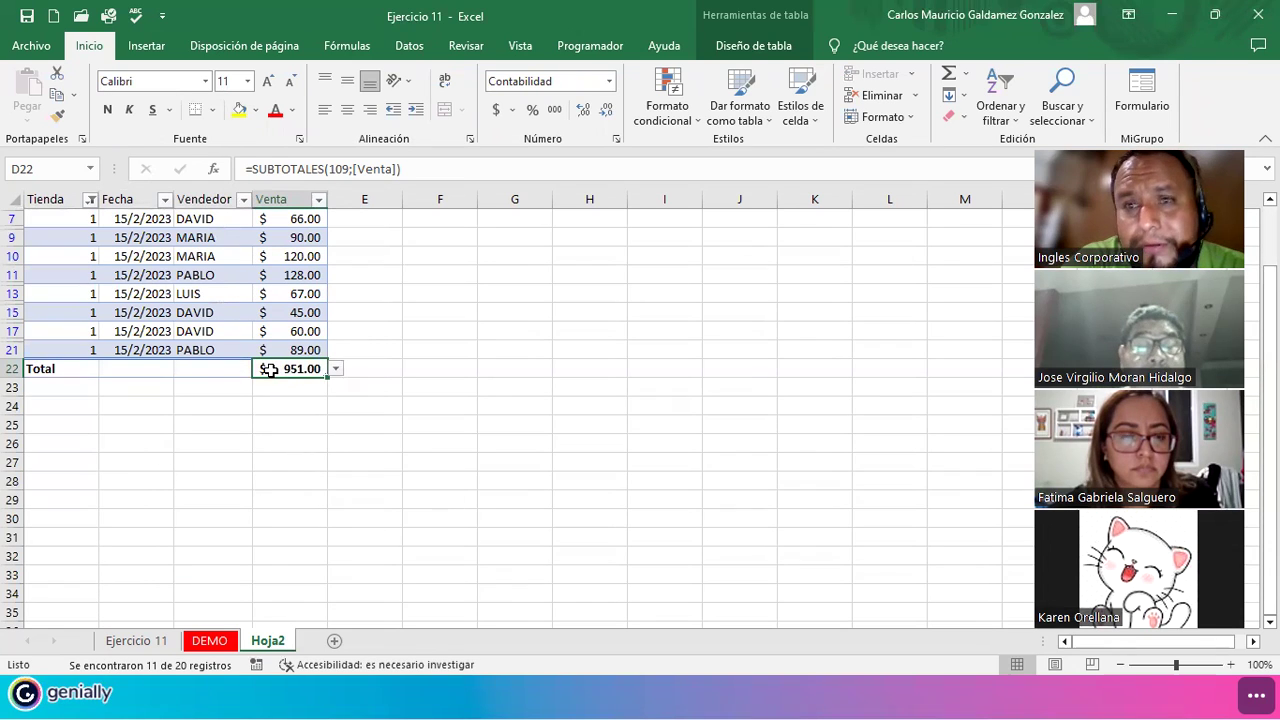
Switch the Tienda filter from store 1 to only store 2
left_click(90, 199)
left_click(56, 440)
left_click(56, 423)
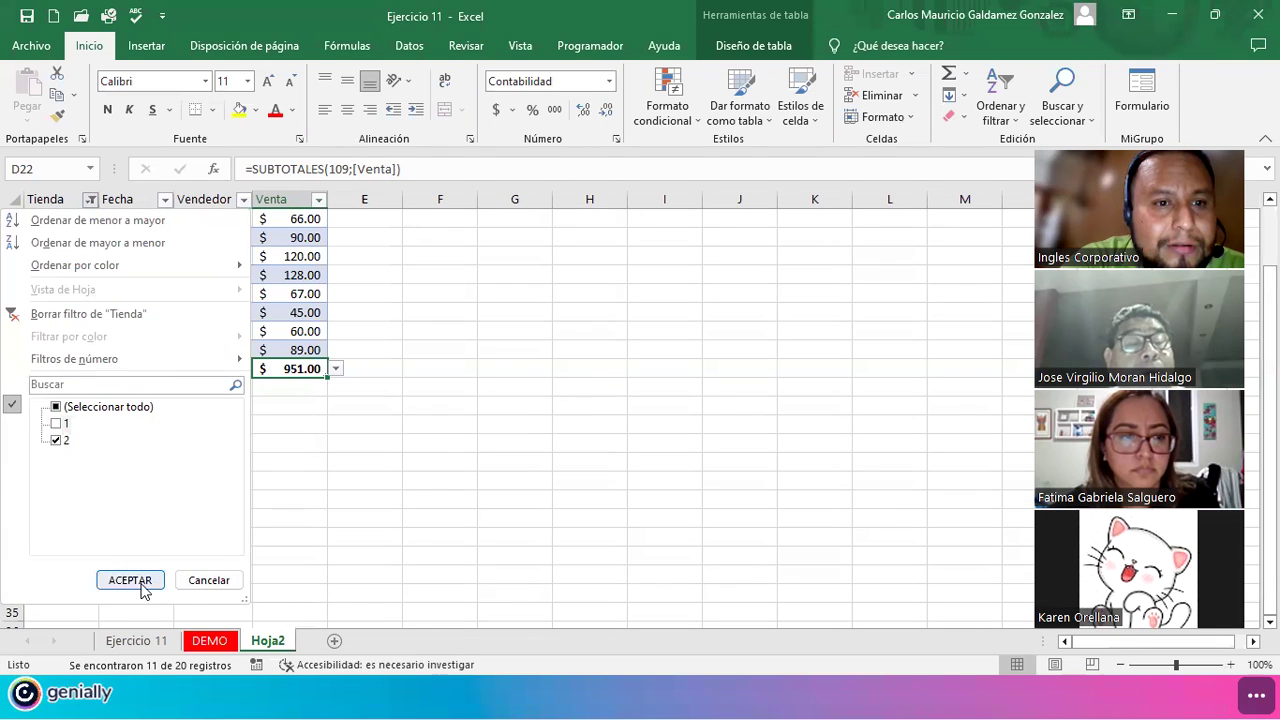
left_click(130, 580)
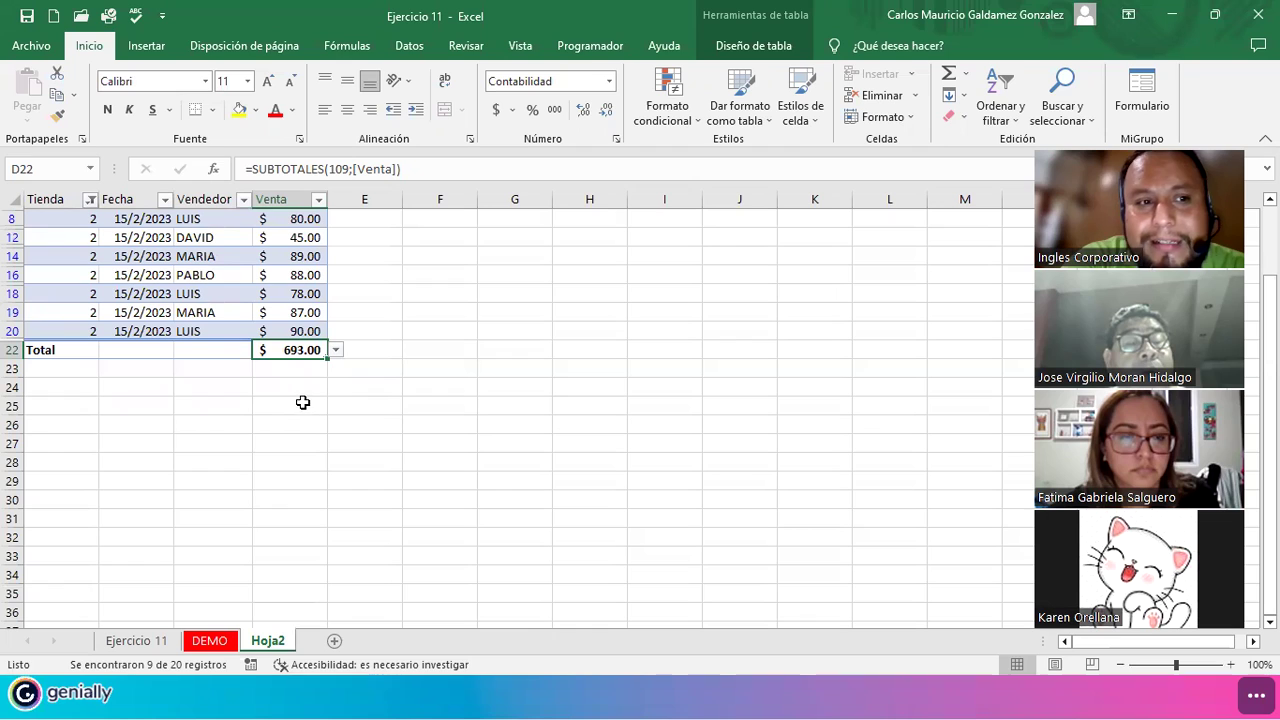
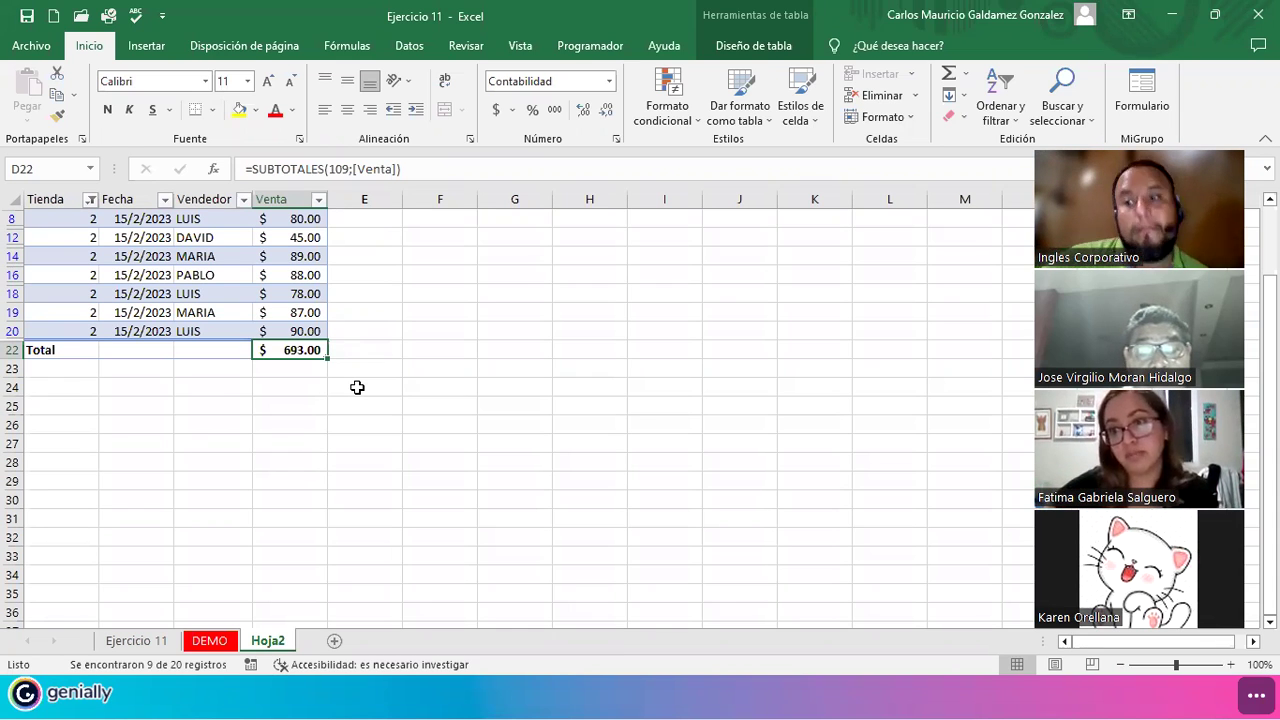
Try to copy the filtered table, with its headers and totals row, to cell G3 and undo the paste
scroll(134, 290, "up", 1)
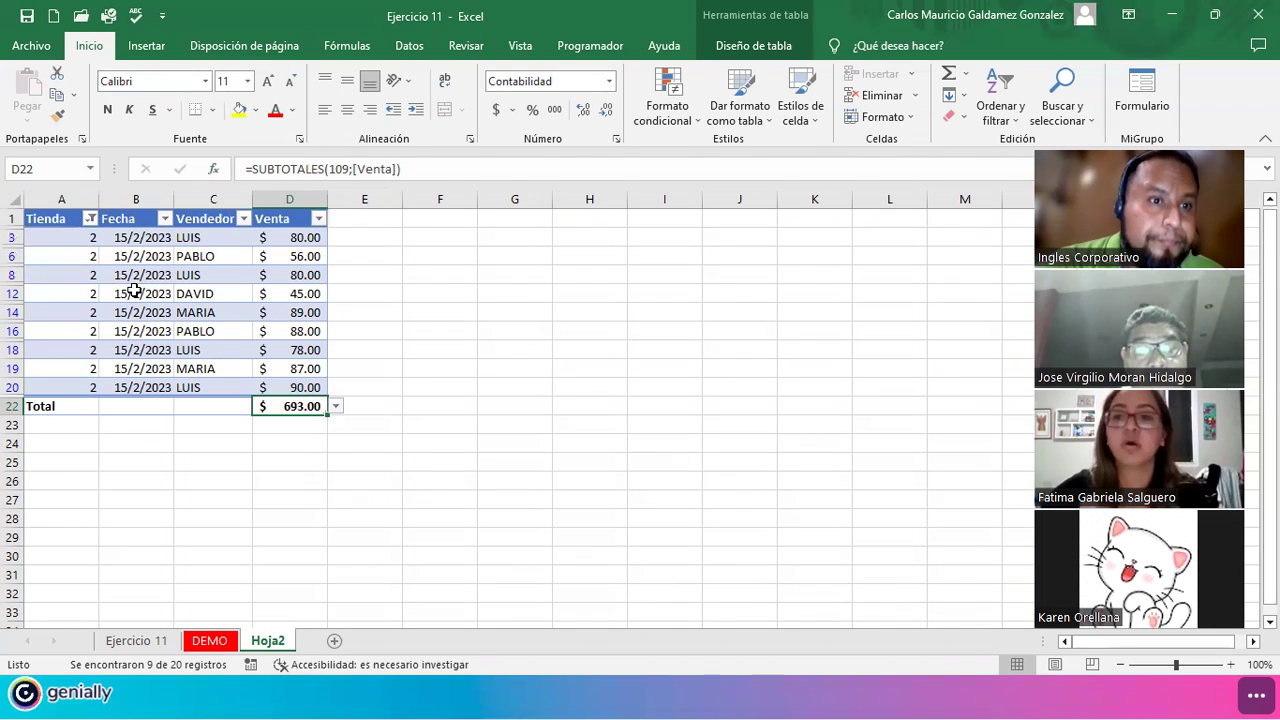
left_click_drag(45, 218, 295, 418)
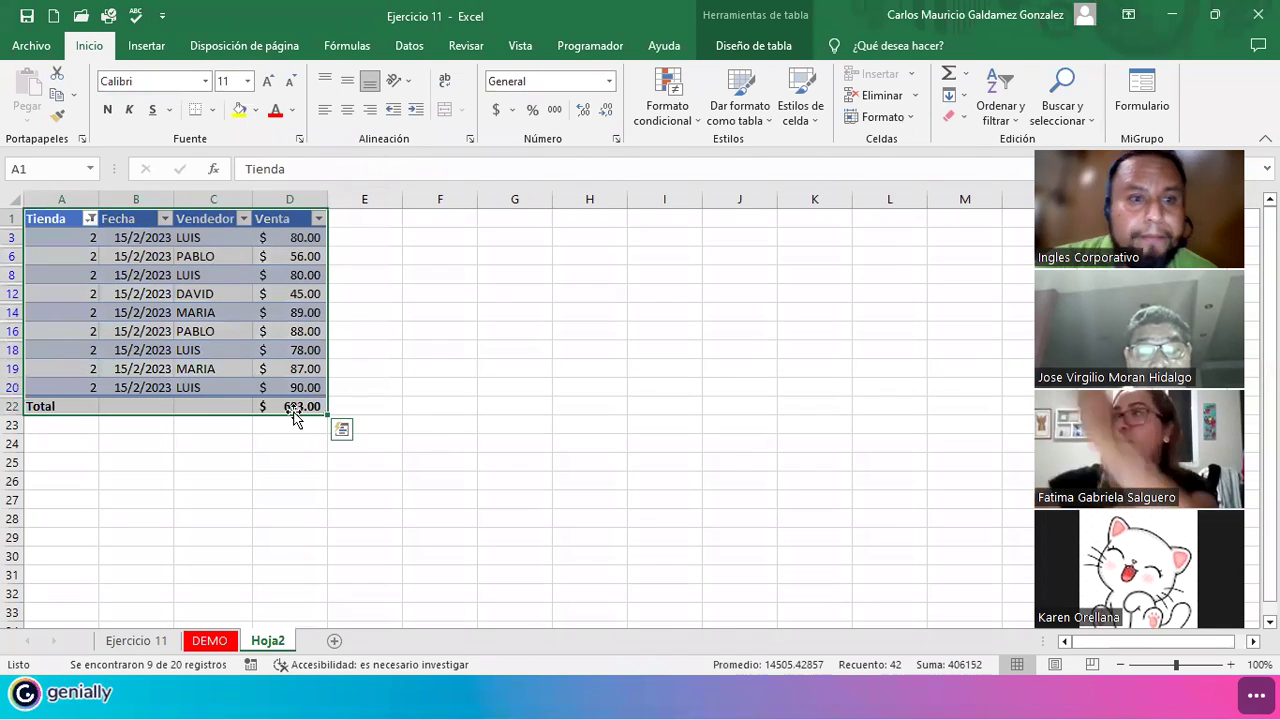
key("ctrl+c")
left_click(542, 237)
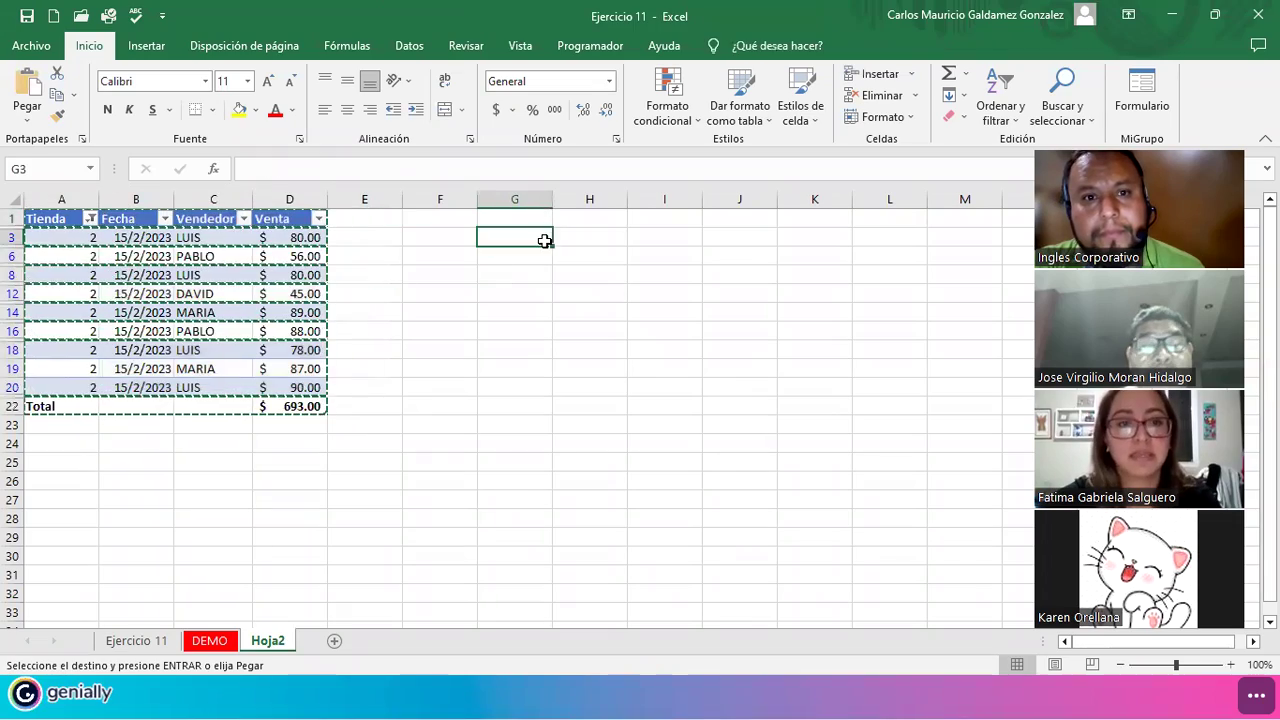
key("ctrl+v")
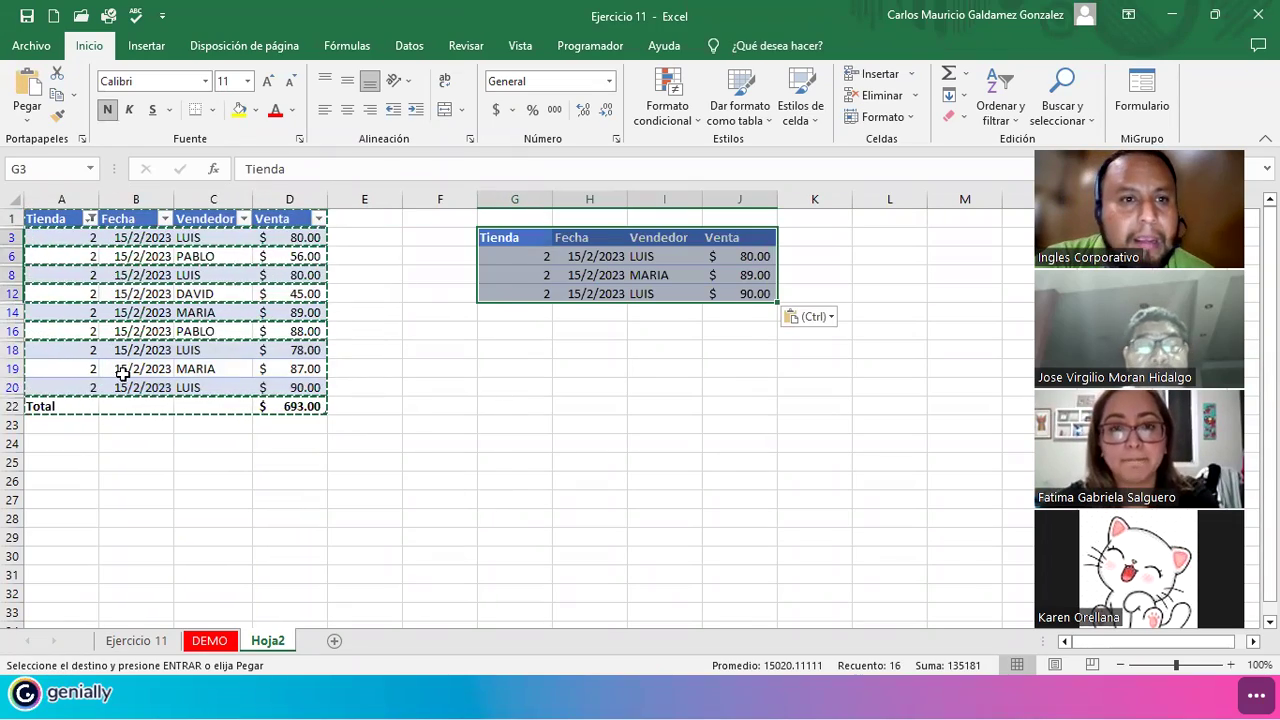
key("ctrl")
key("ctrl")
key("ctrl+z")
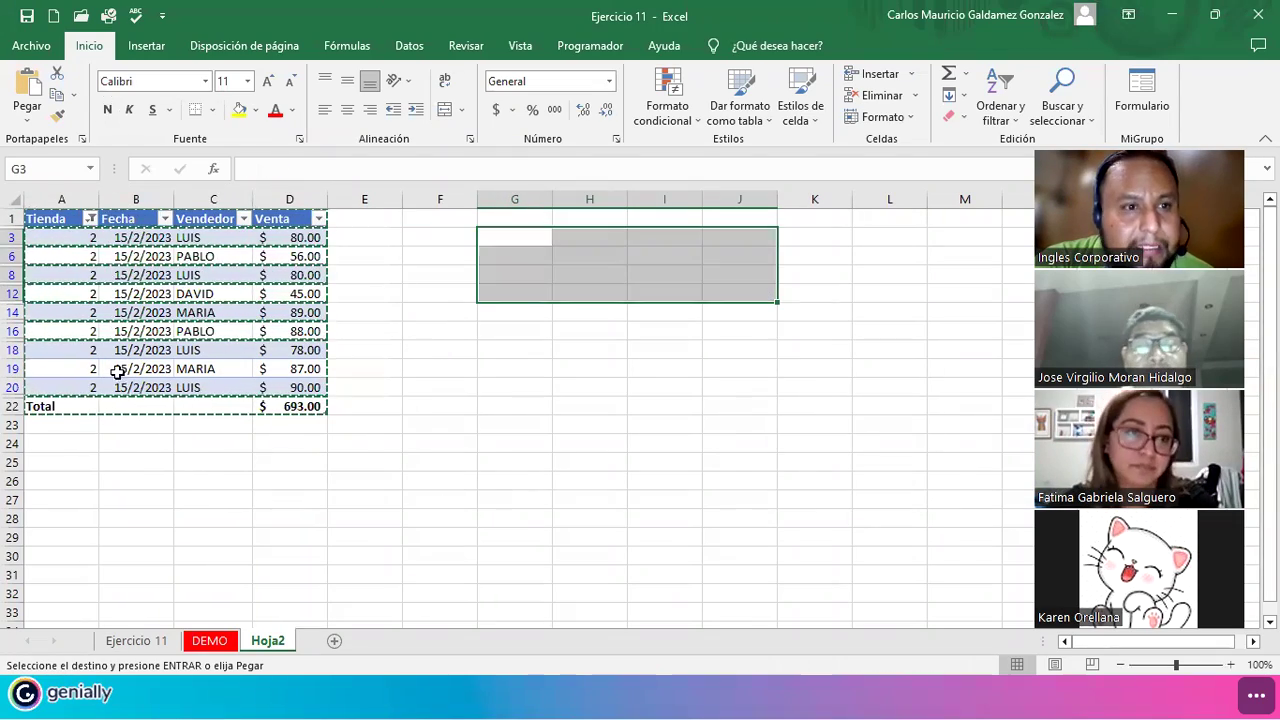
left_click(212, 372)
key("Escape")
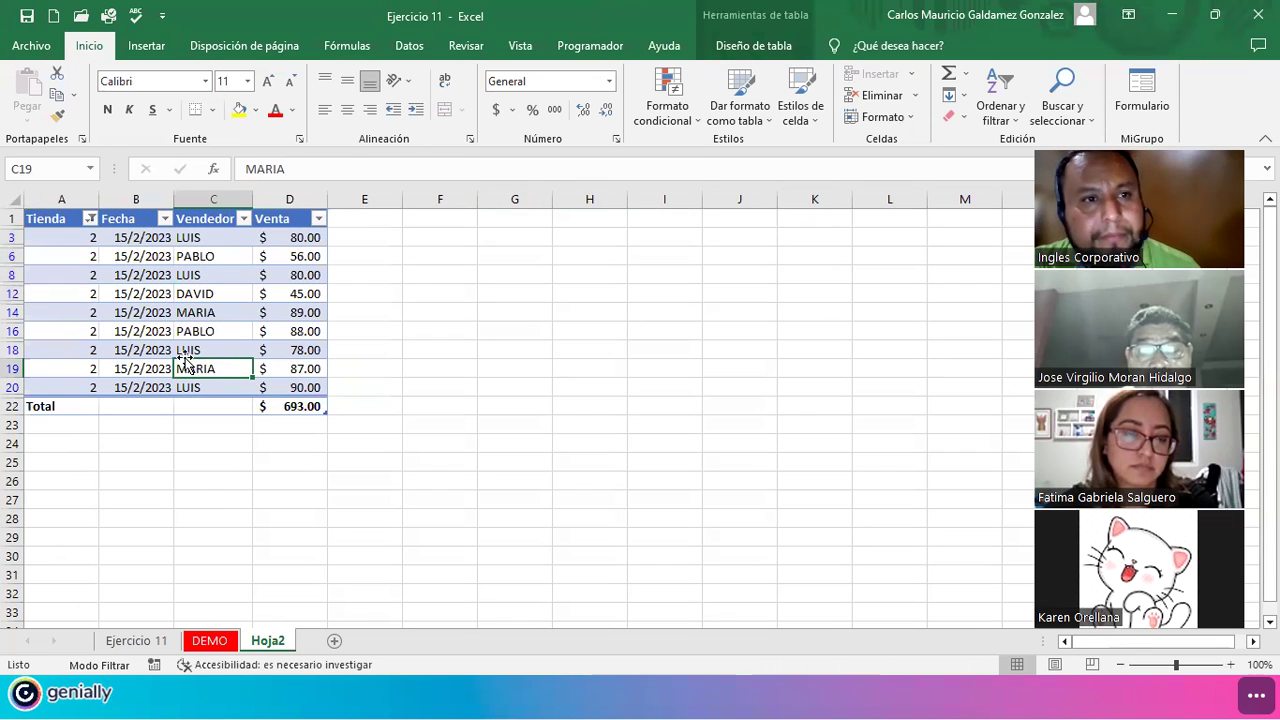
Try pasting a copy of the filtered table at cell G8, undo it and cancel the copy selection
left_click_drag(58, 218, 287, 407)
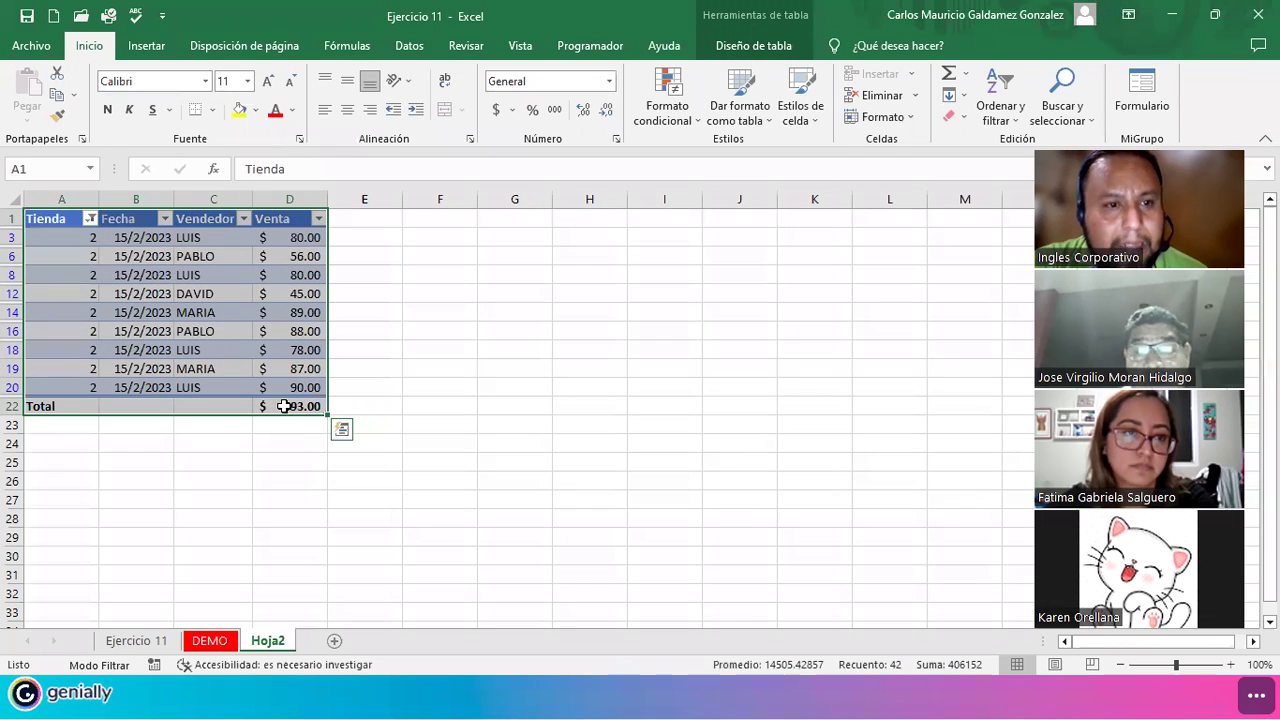
key("ctrl+c")
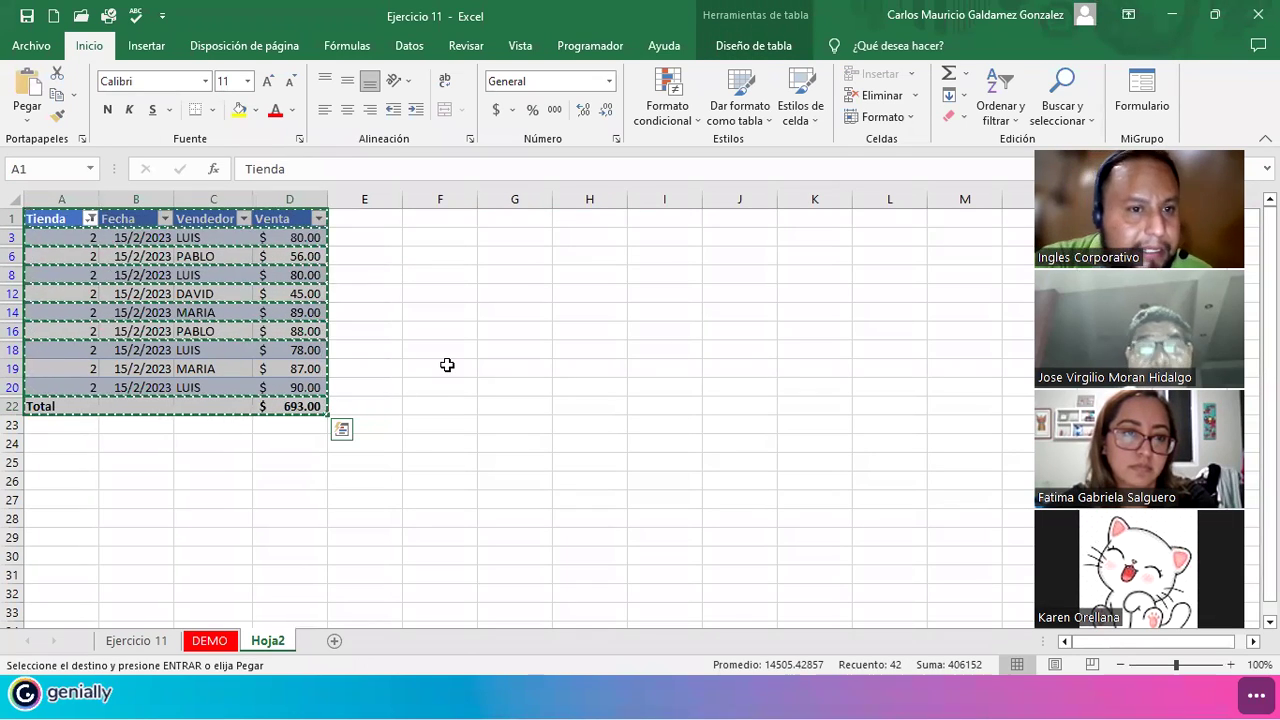
left_click(486, 280)
key("ctrl+v")
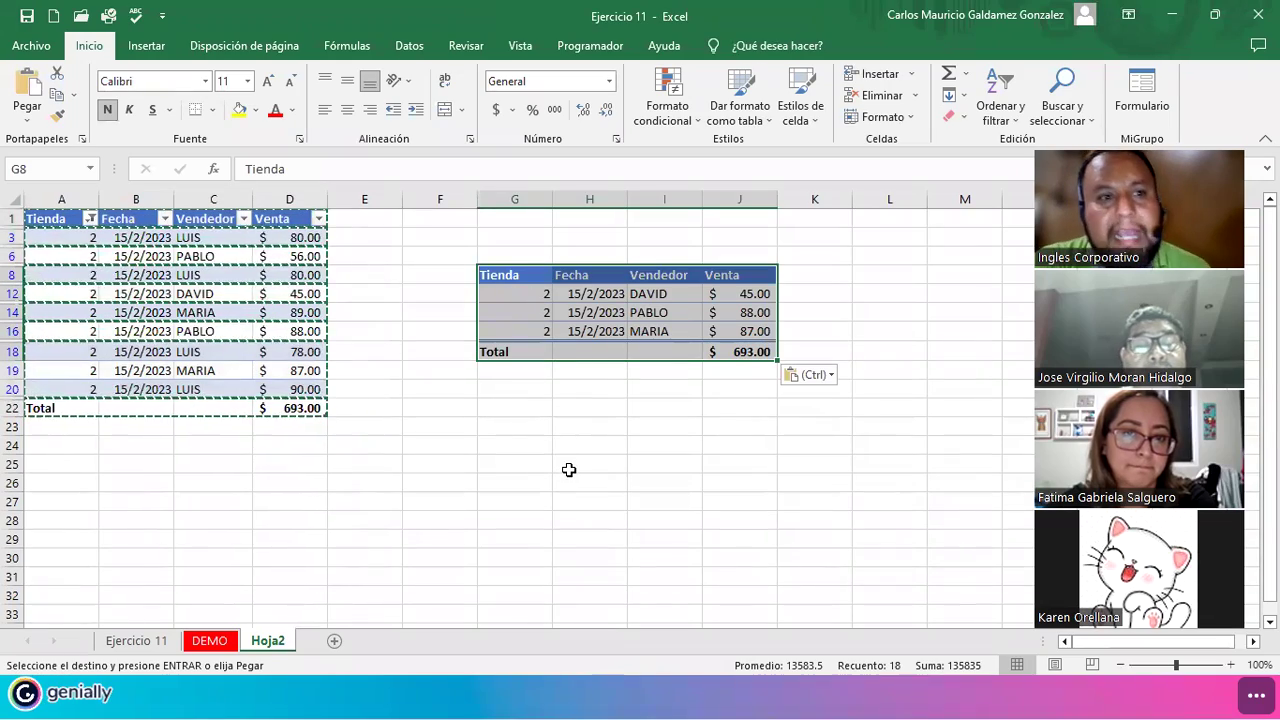
key("ctrl+z")
left_click(265, 475)
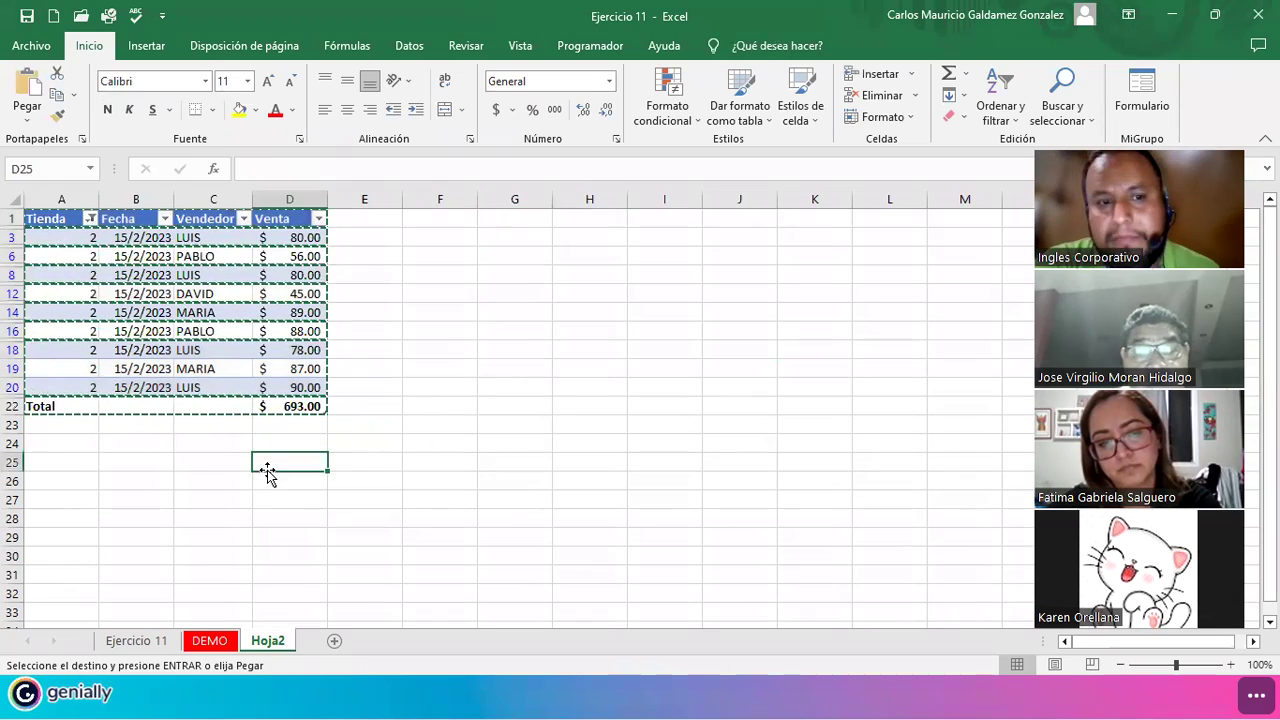
left_click(241, 445)
key("Escape")
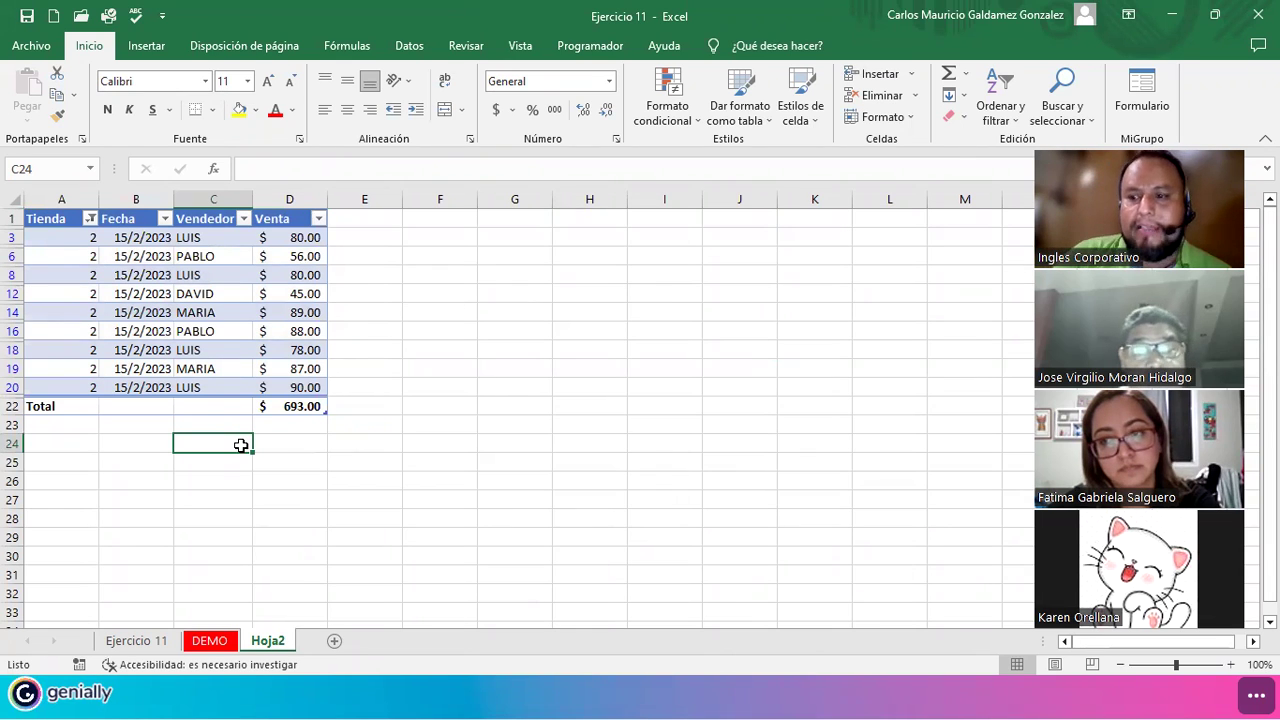
Select the table filtered to store 2 and print the active sheet with Microsoft Print to PDF
left_click_drag(42, 219, 294, 410)
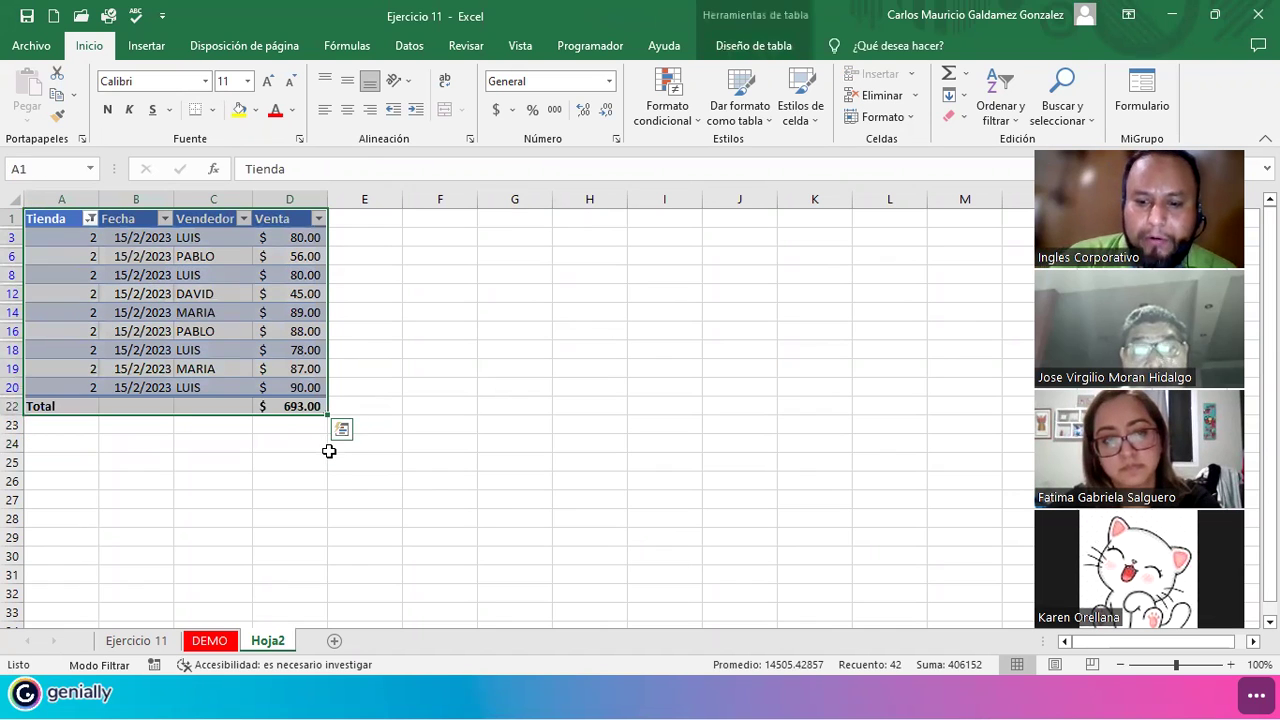
key("ctrl+p")
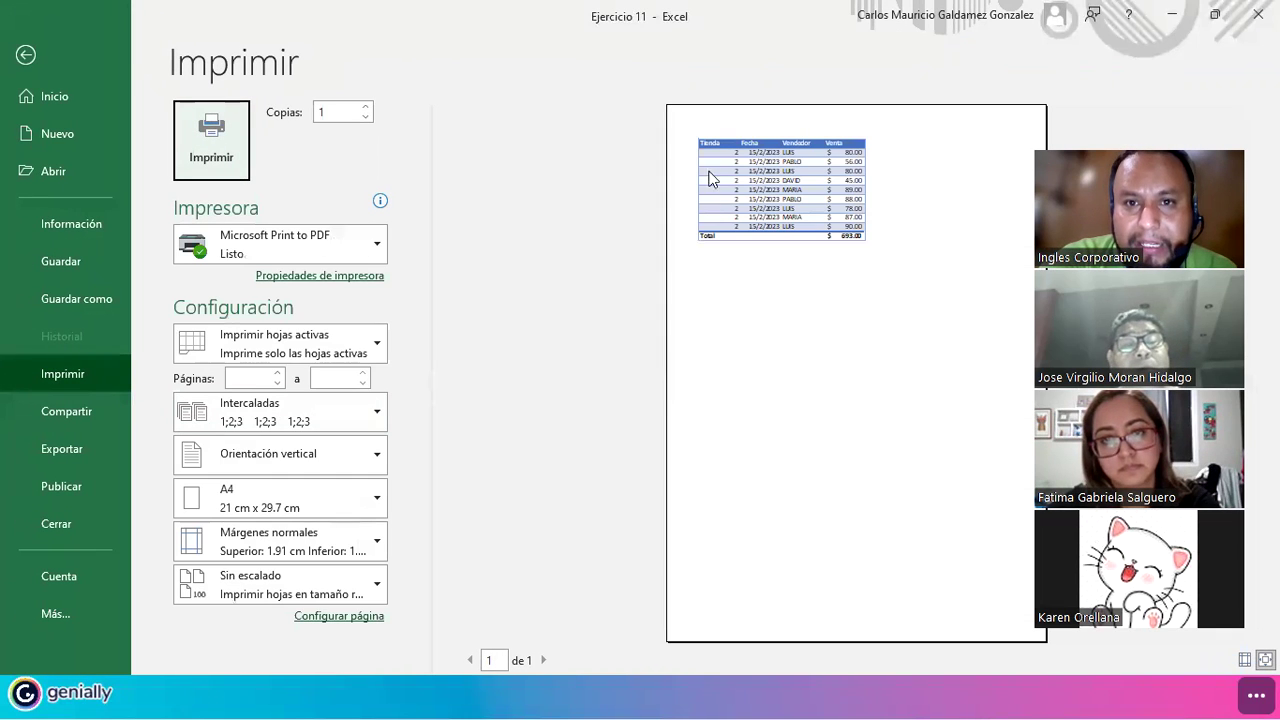
left_click(223, 156)
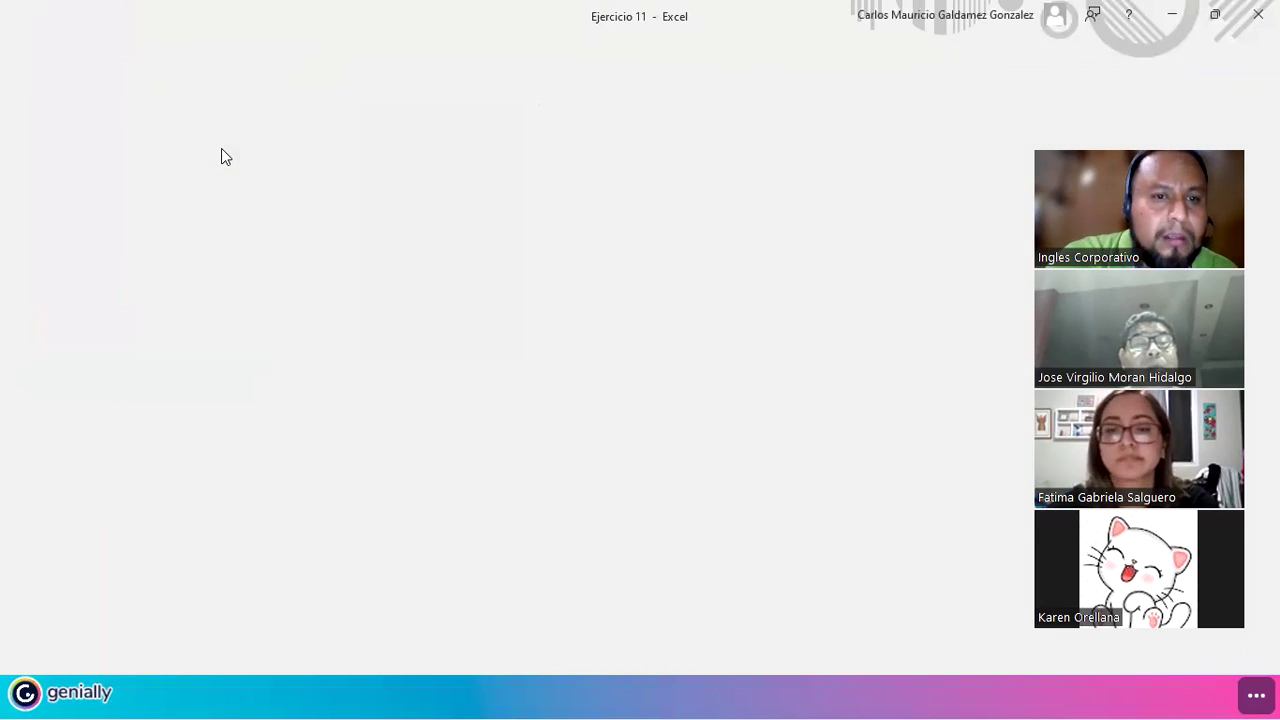
Switch the Tienda filter to only store 1 and check the sheet in the print preview
left_click(95, 226)
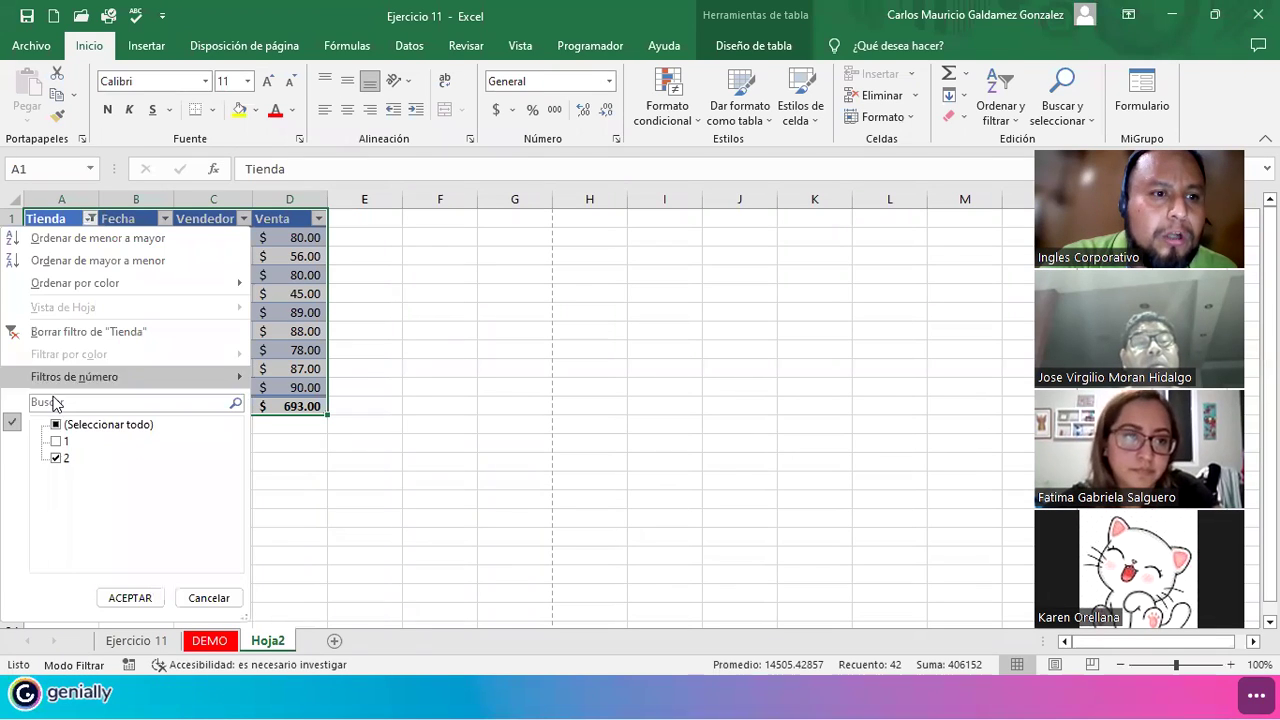
left_click(56, 441)
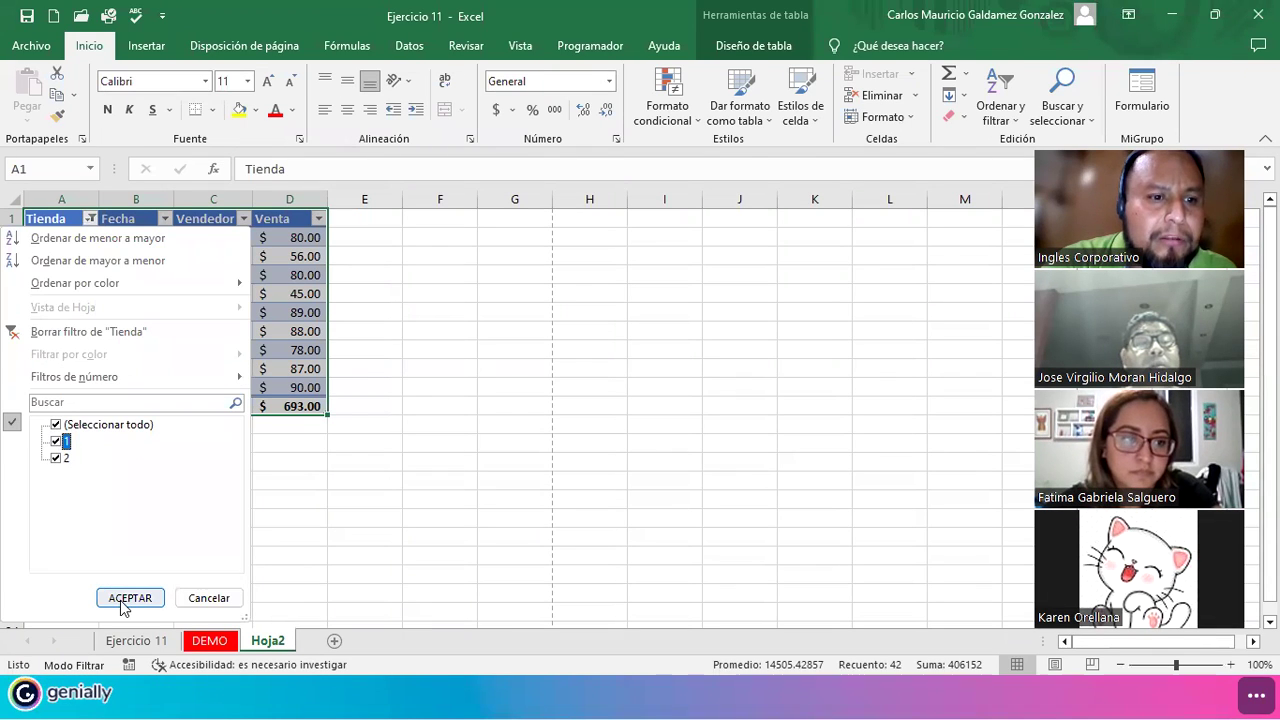
left_click(60, 460)
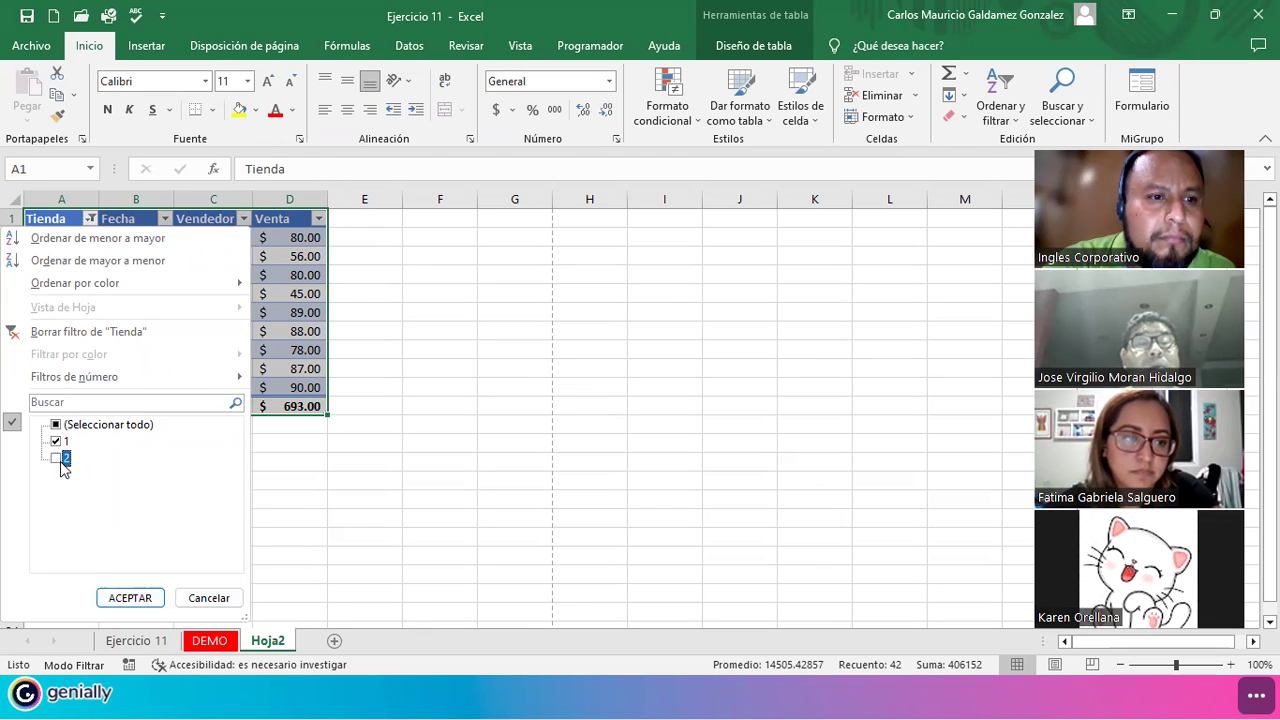
left_click(122, 600)
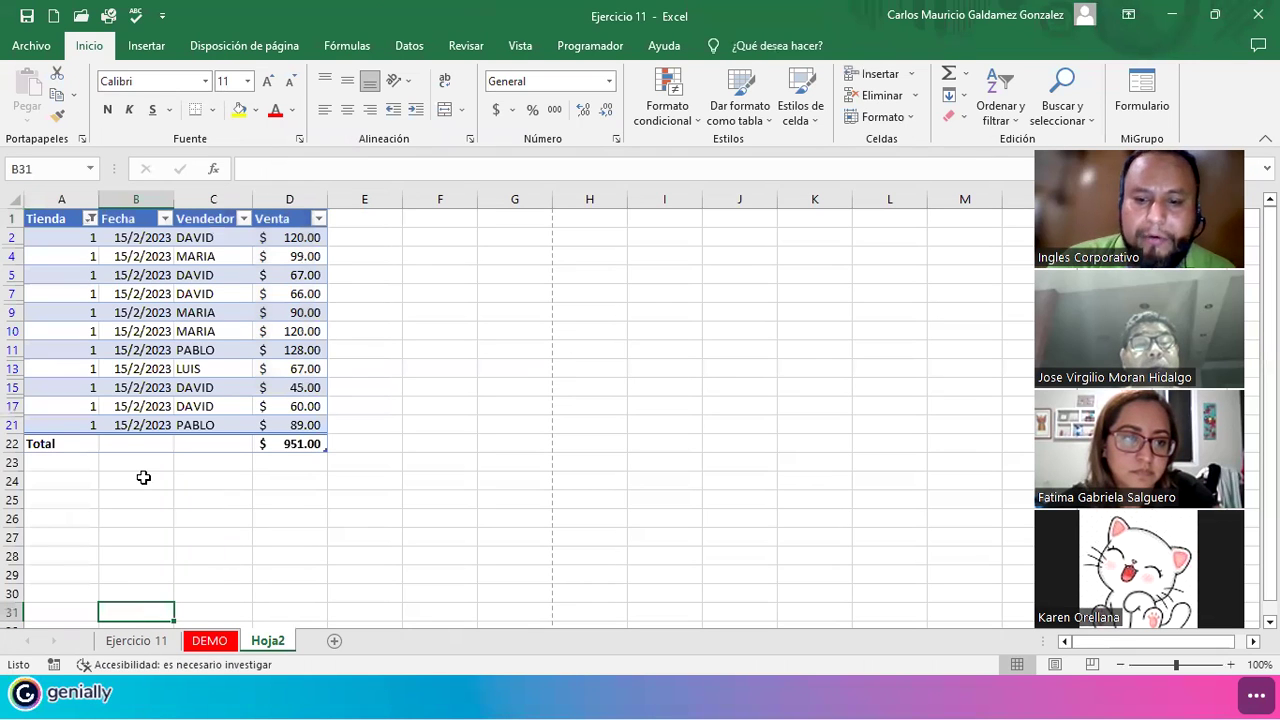
key("ctrl+p")
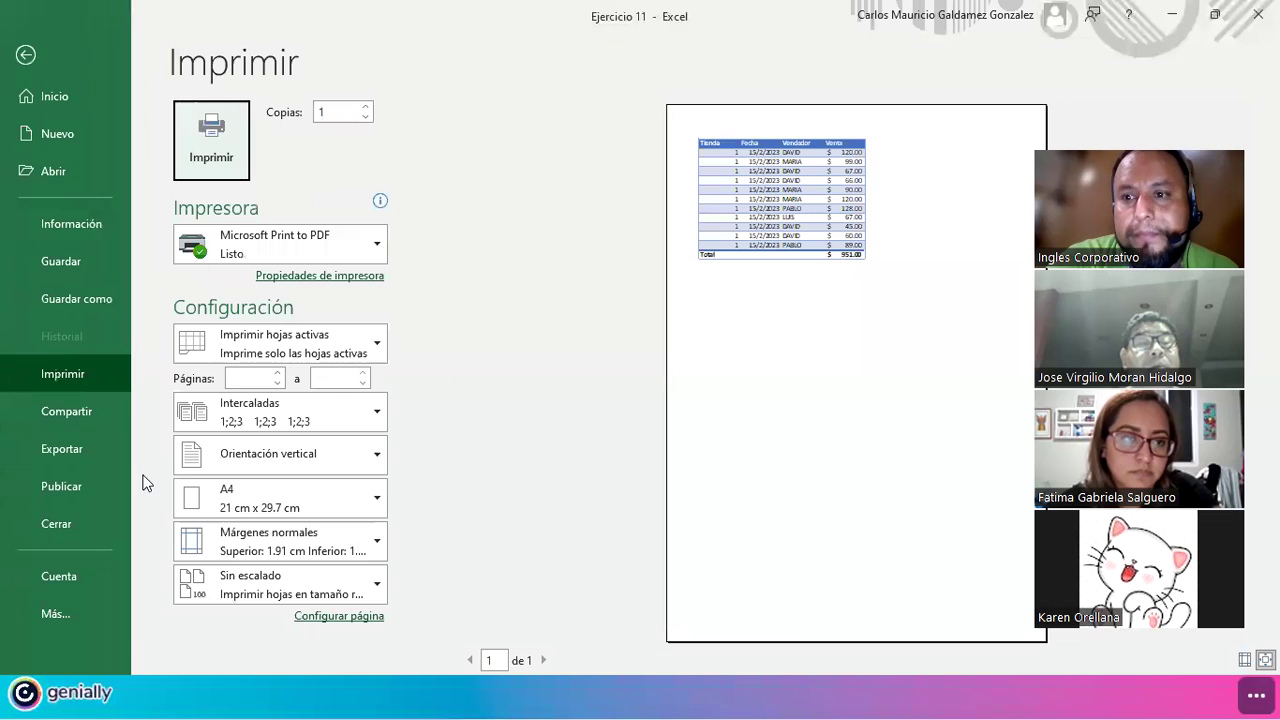
key("Escape")
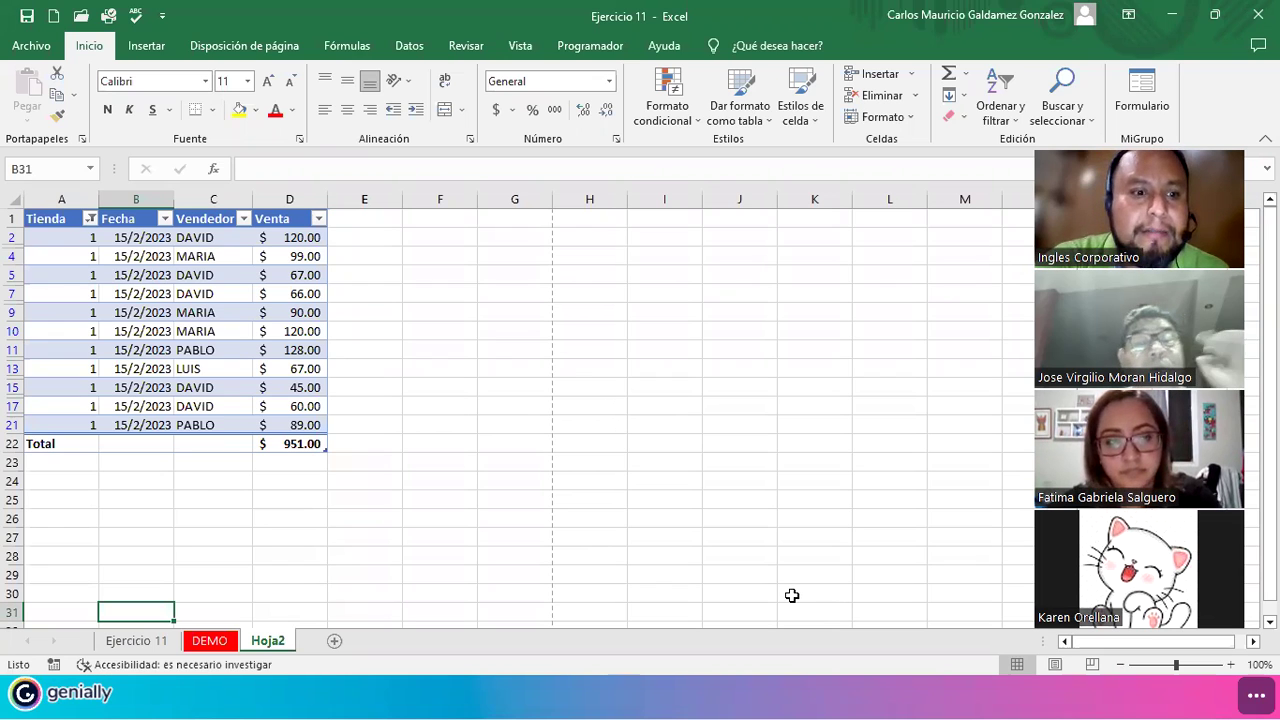
Review the filtered student records on the DEMO sheet
left_click(207, 644)
left_click(257, 366)
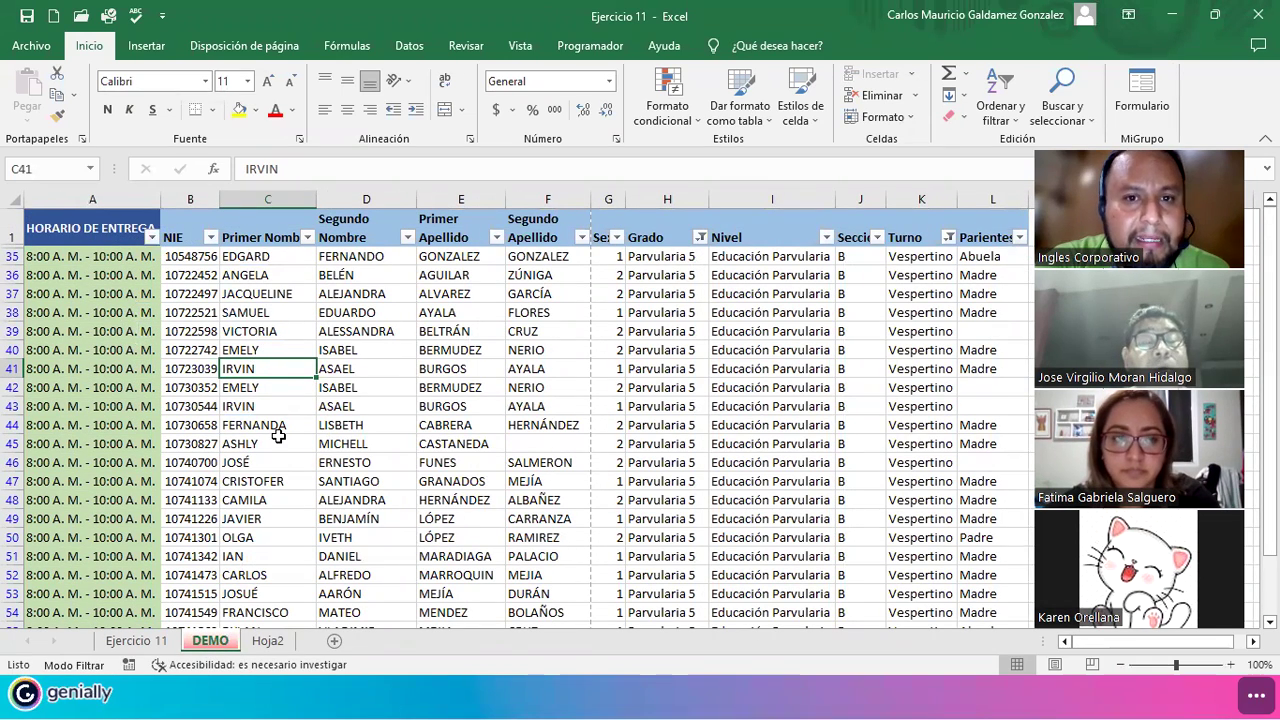
left_click(608, 345)
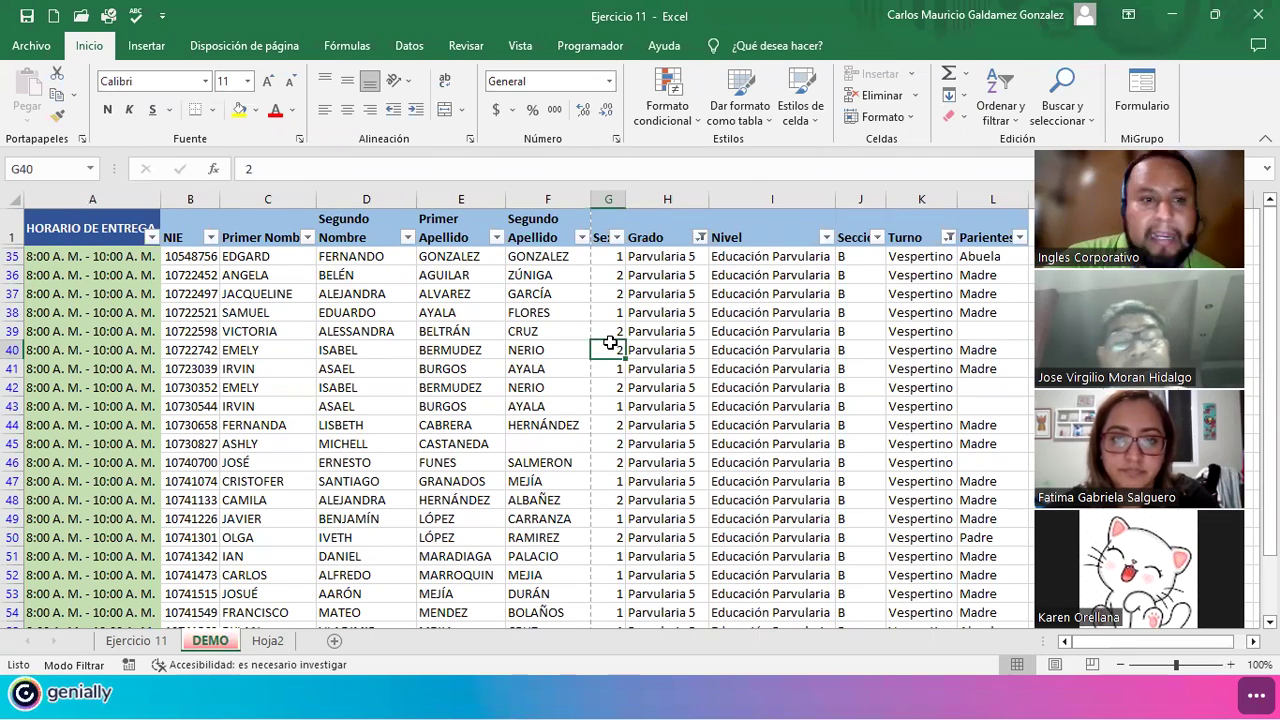
Format all the TOTAL values on the Ejercicio 11 sheet with the accounting number format
left_click(140, 644)
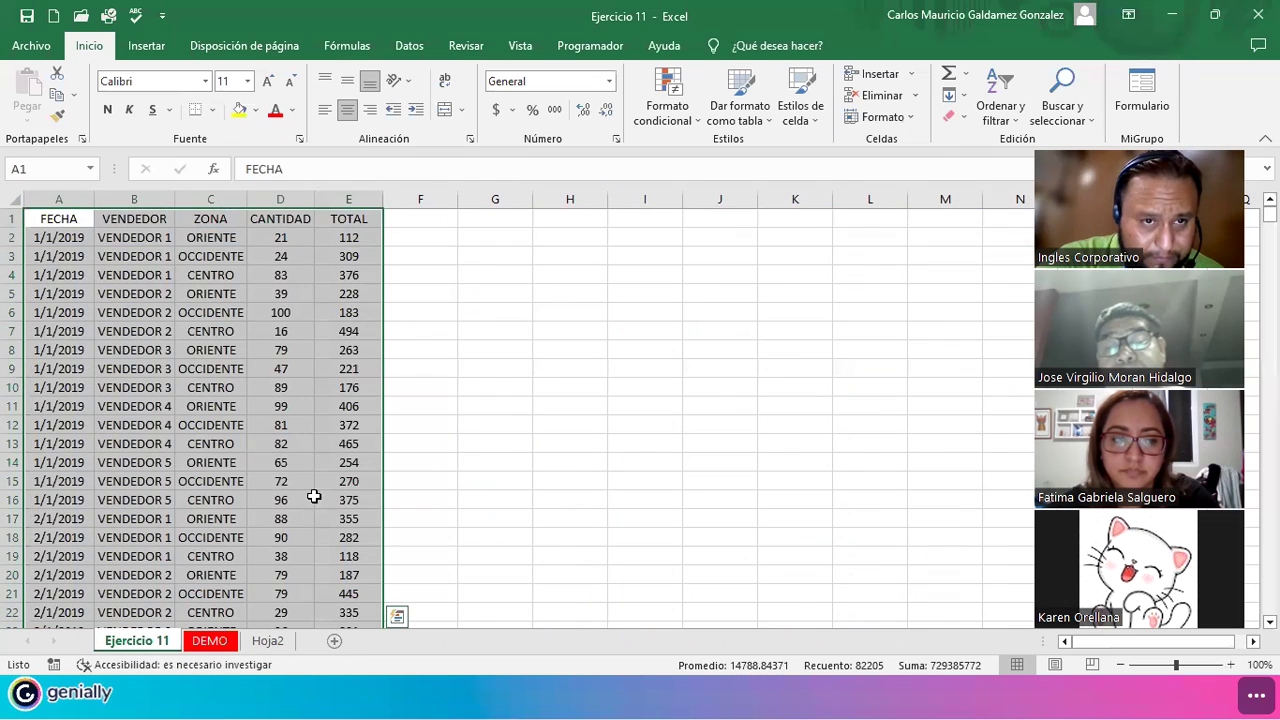
left_click(268, 457)
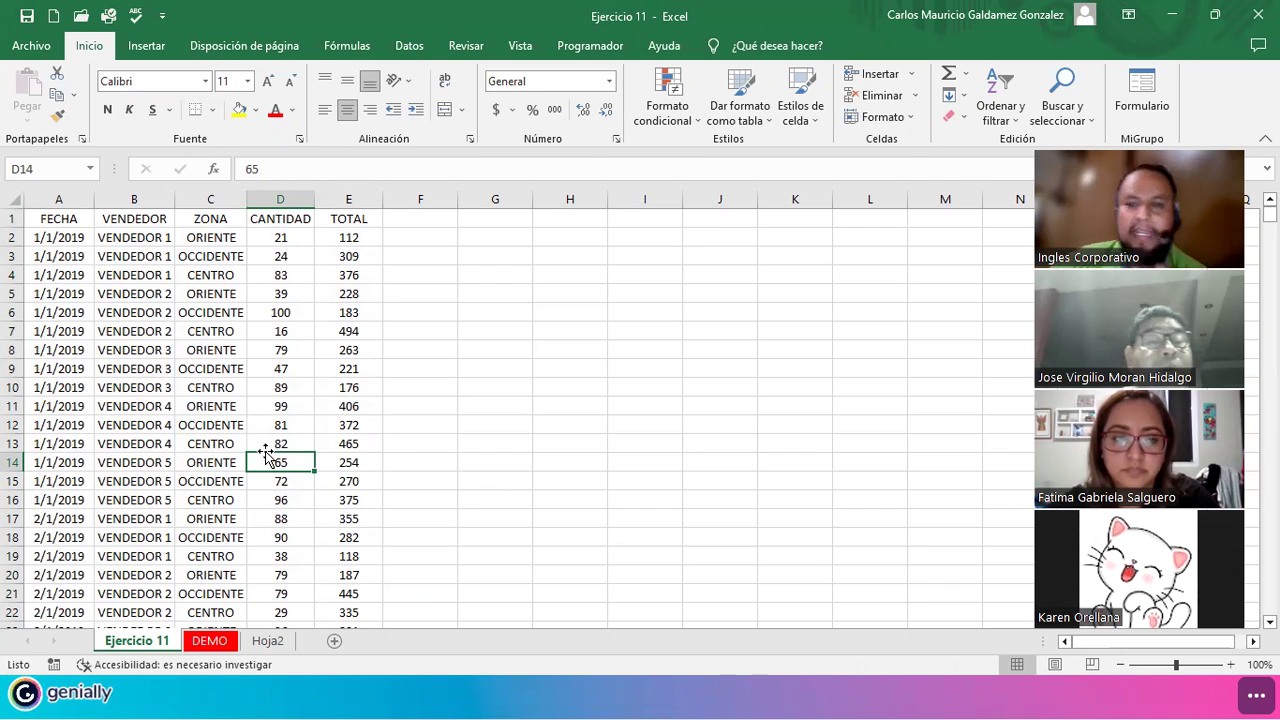
left_click(339, 237)
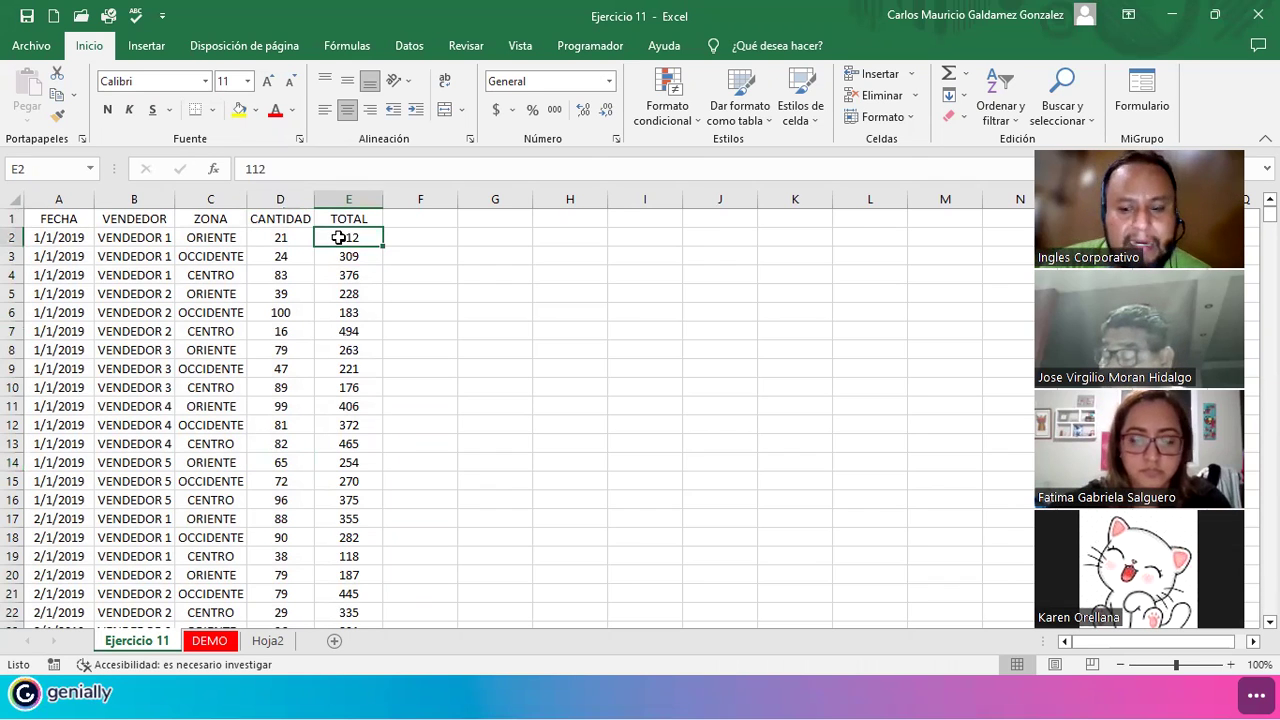
key("ctrl+shift+Down")
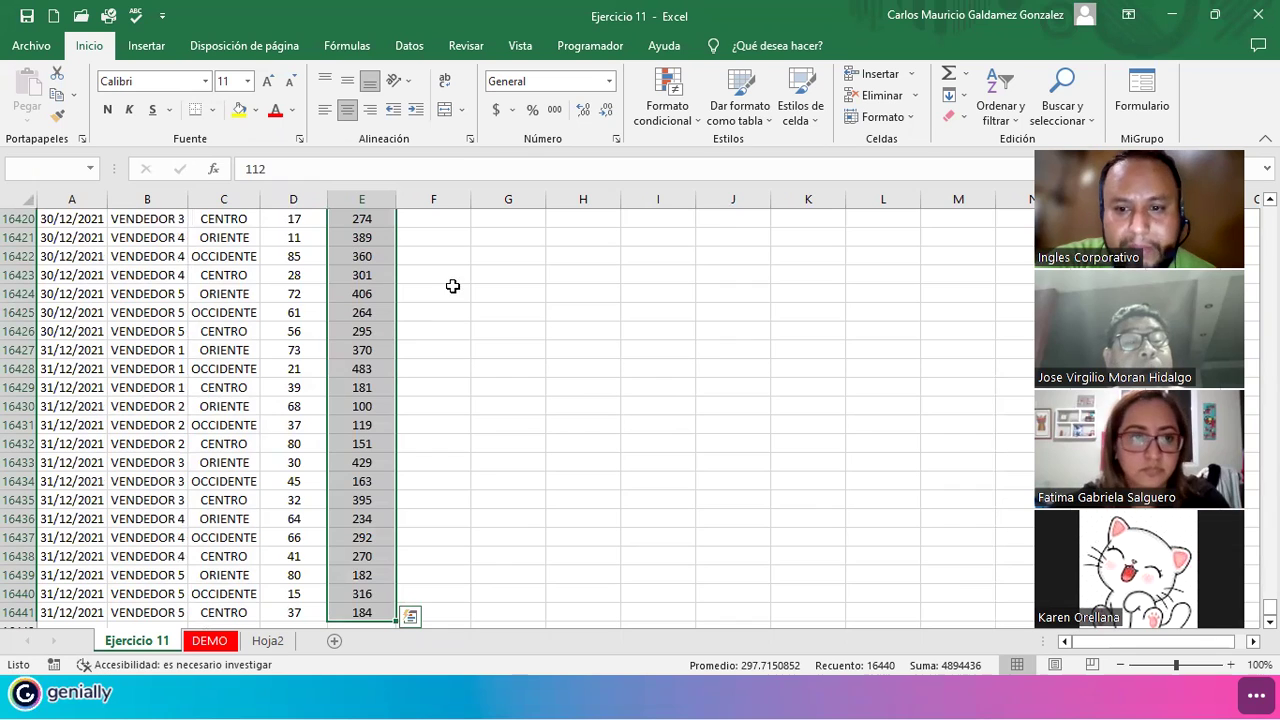
left_click(495, 112)
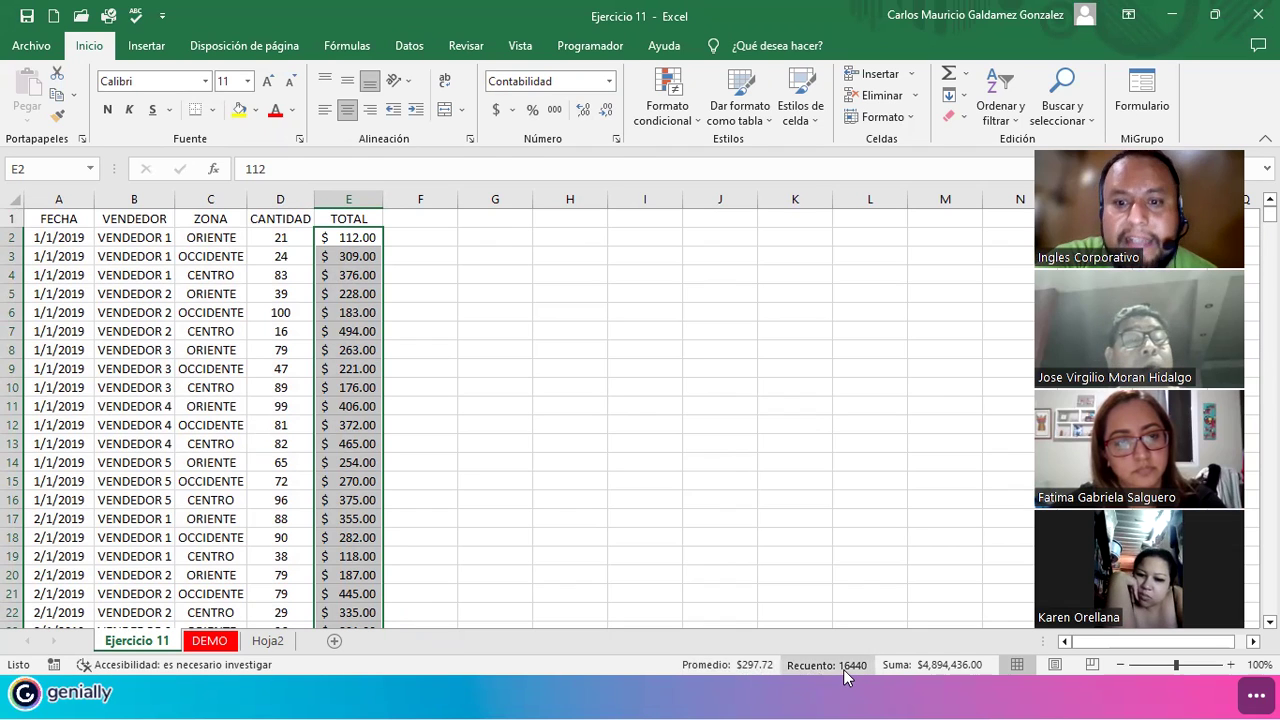
Review the extent of the formatted TOTAL column from its header to its last record
left_click(337, 556)
key("ctrl+Up")
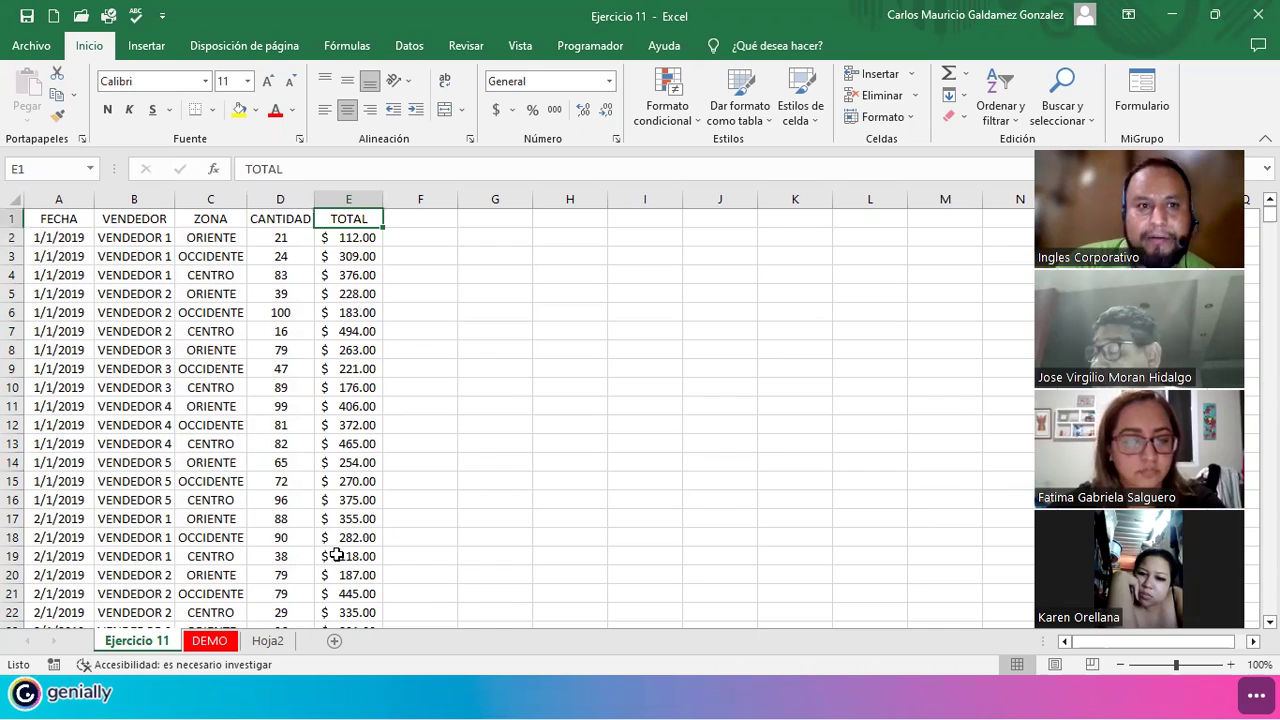
key("Down")
key("ctrl+Down")
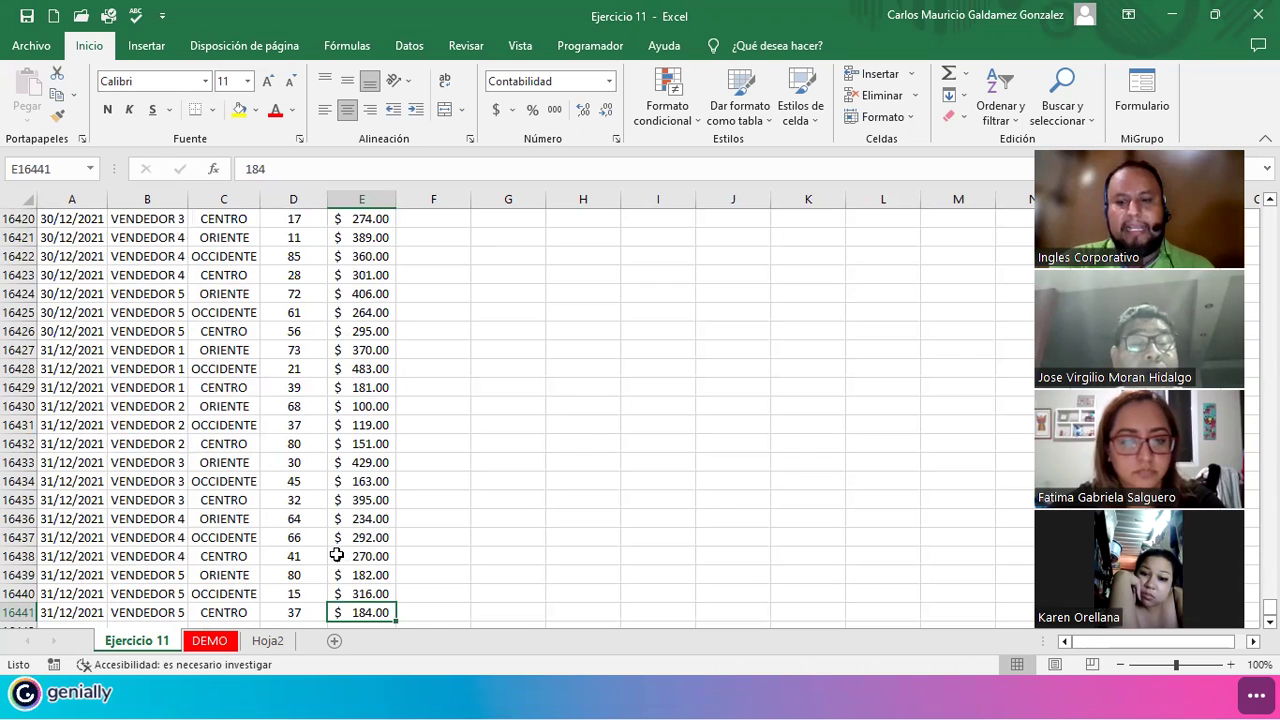
key("ctrl+shift+Up")
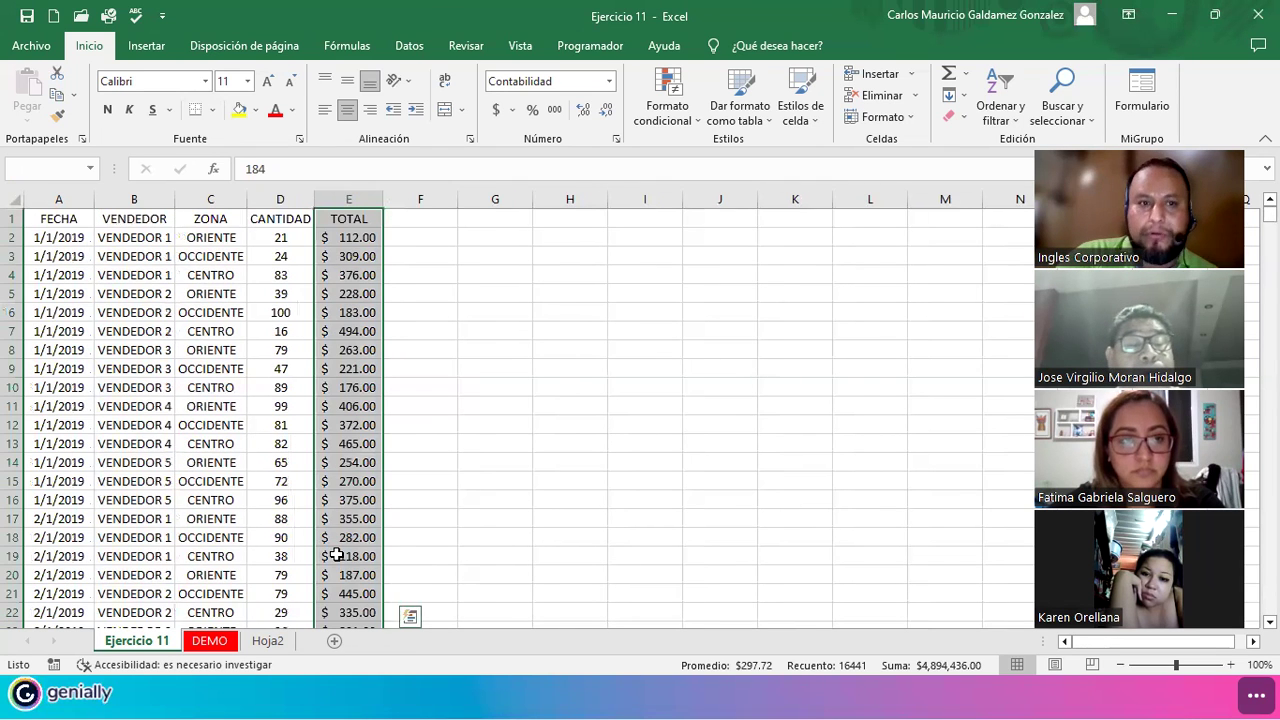
key("shift+BackSpace")
key("Up")
key("ctrl+Up")
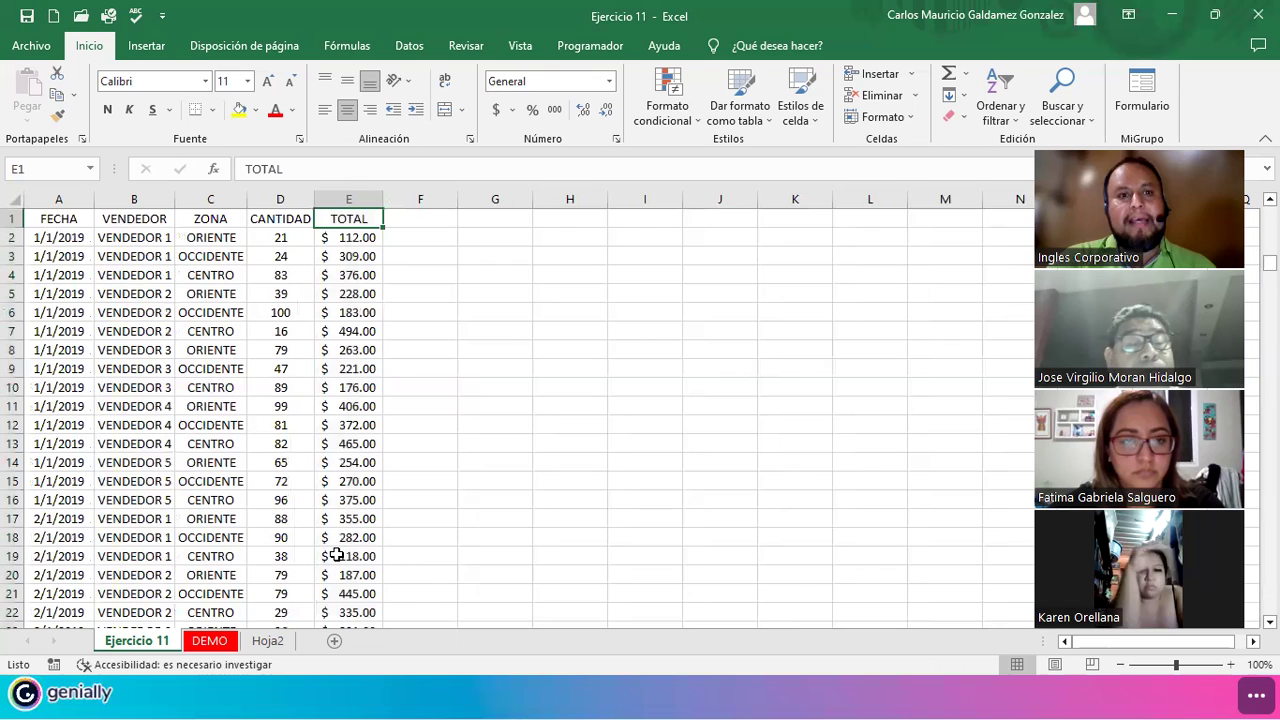
Enter the heading "INDICACIONES:" in cell G5, beside the sales data
key("Down")
key("Down")
key("Down")
key("Down")
key("Right")
key("Right")
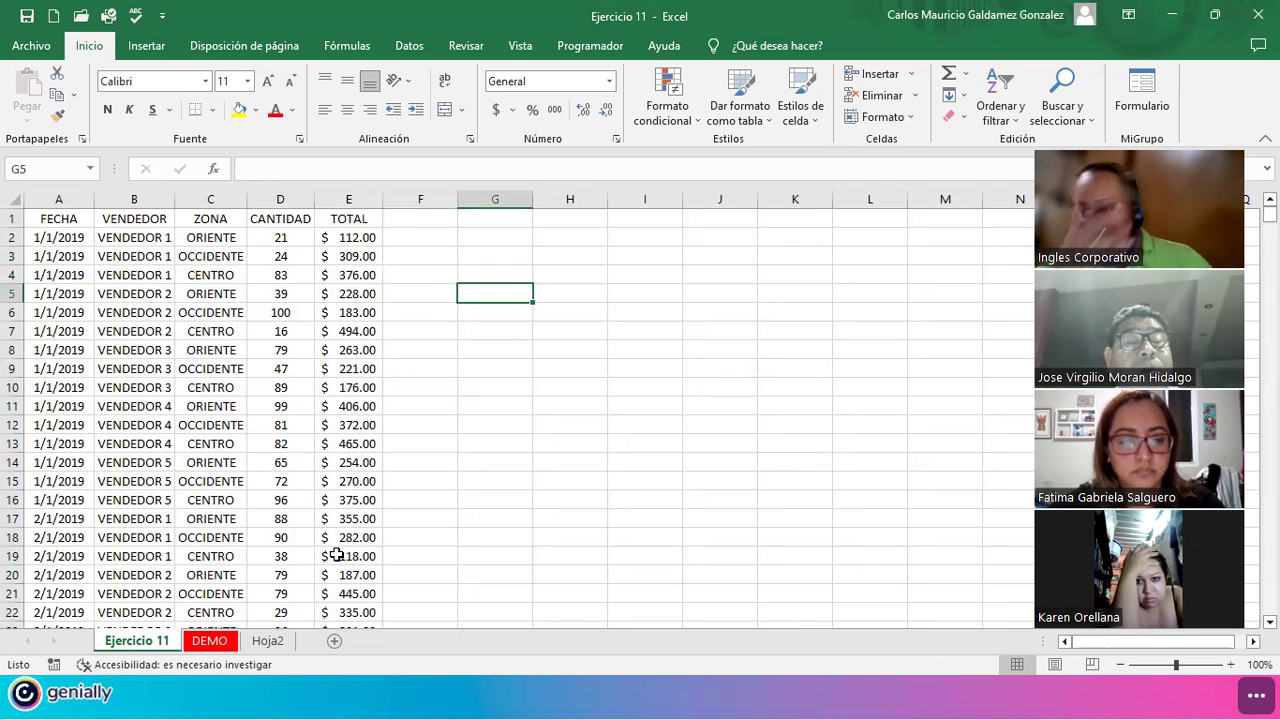
type("INDICACIONES:")
key("Return")
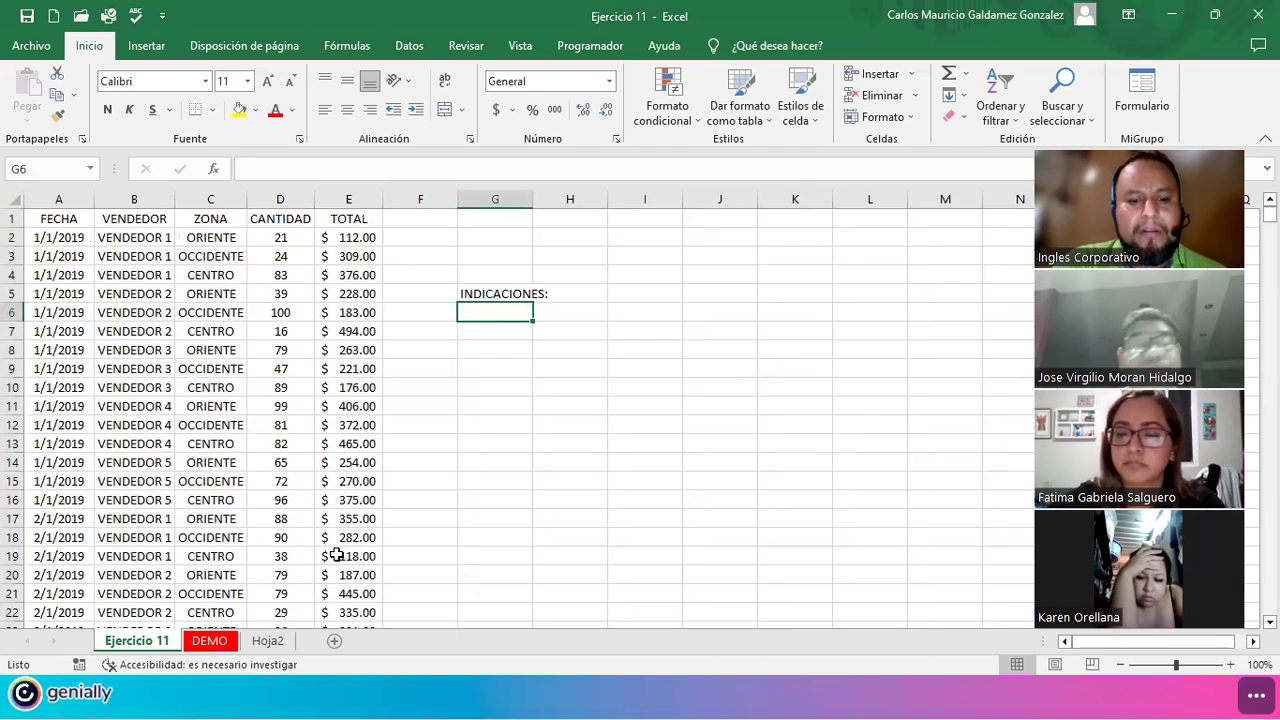
Enter the instruction "Filtrar por Vendedor 1 y Vendedor 2 y obtener el total de venta" in cell G6
type("Filtrar")
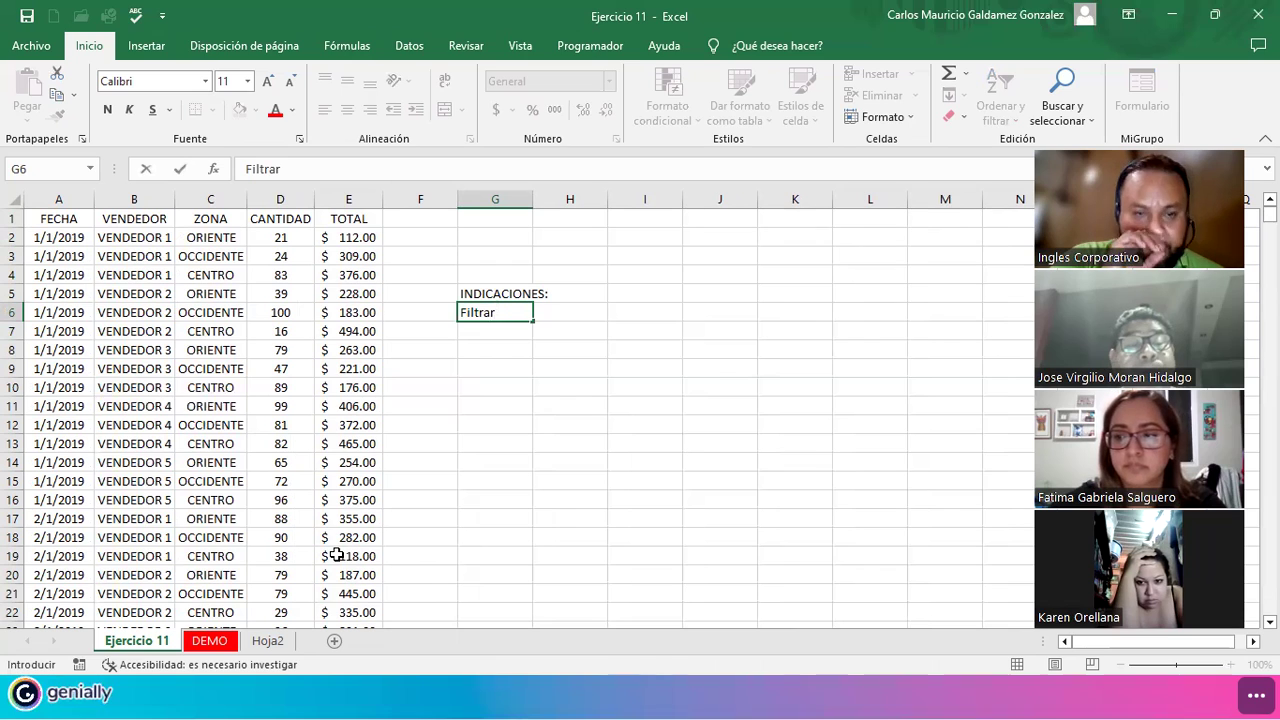
type(" por Vendedor 1 y Vendedor")
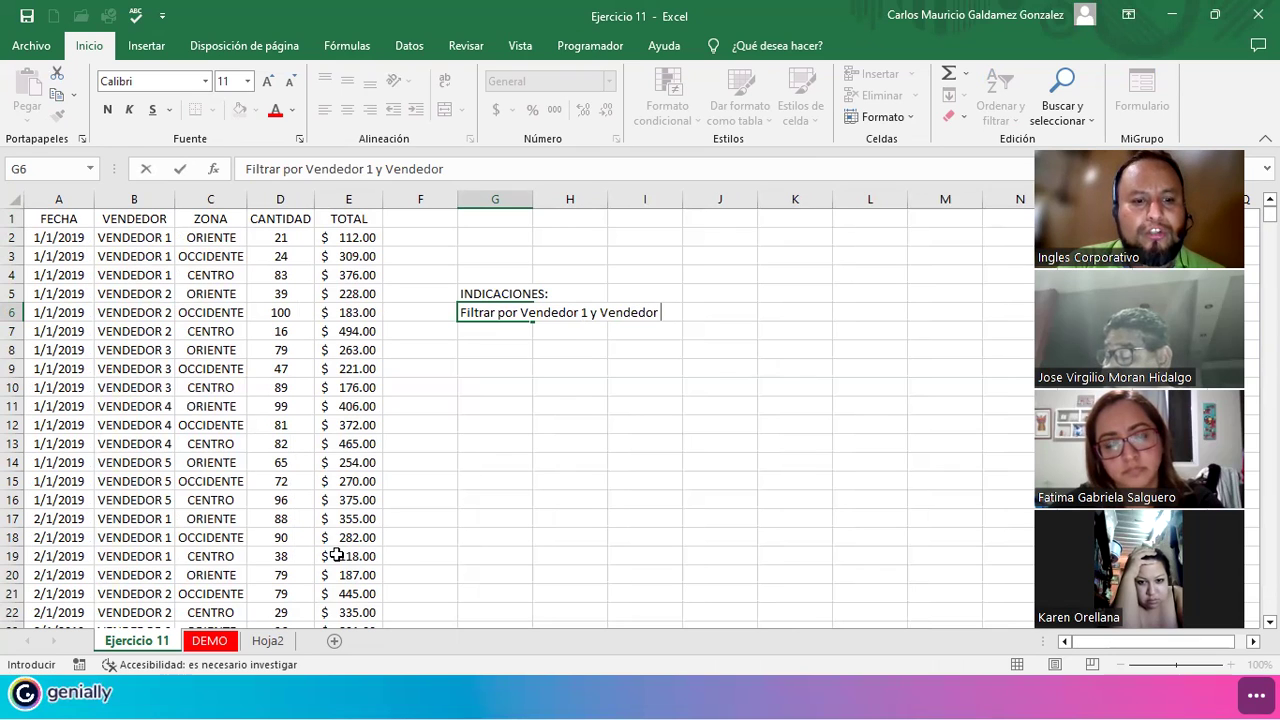
type(" 2 y obtn")
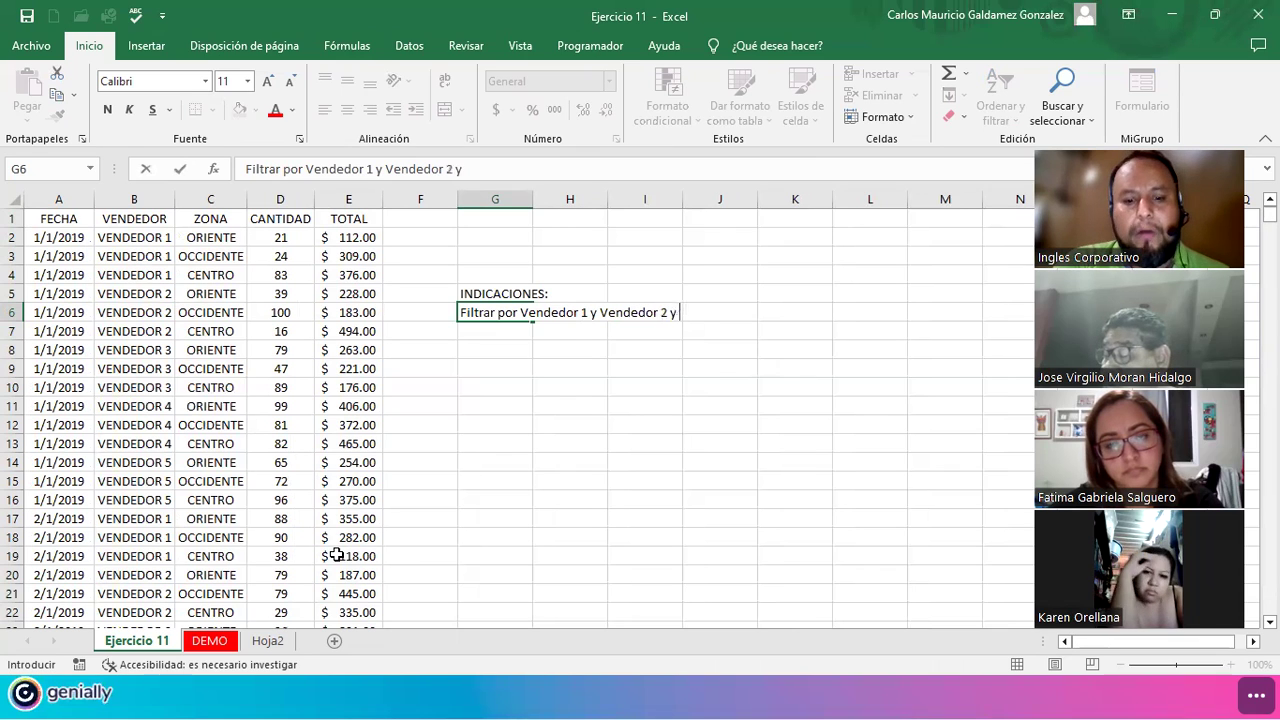
key("BackSpace")
type("ener")
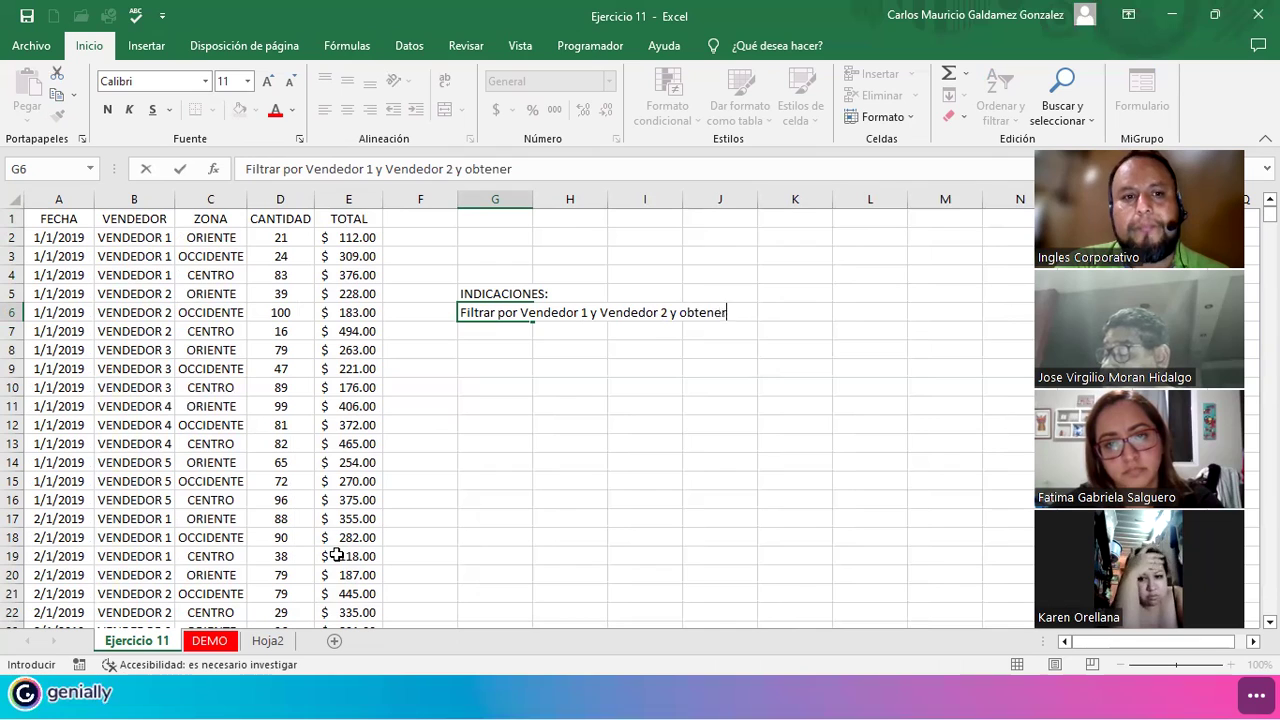
type(" el total de venta")
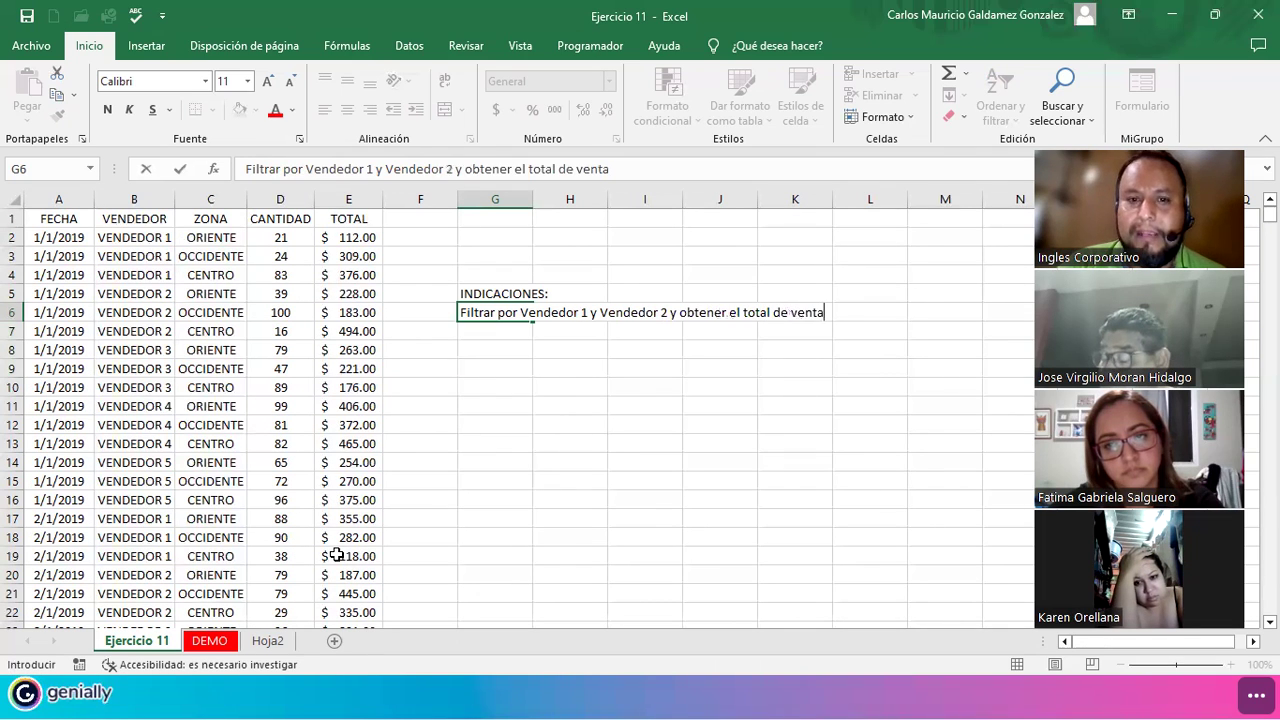
key("Return")
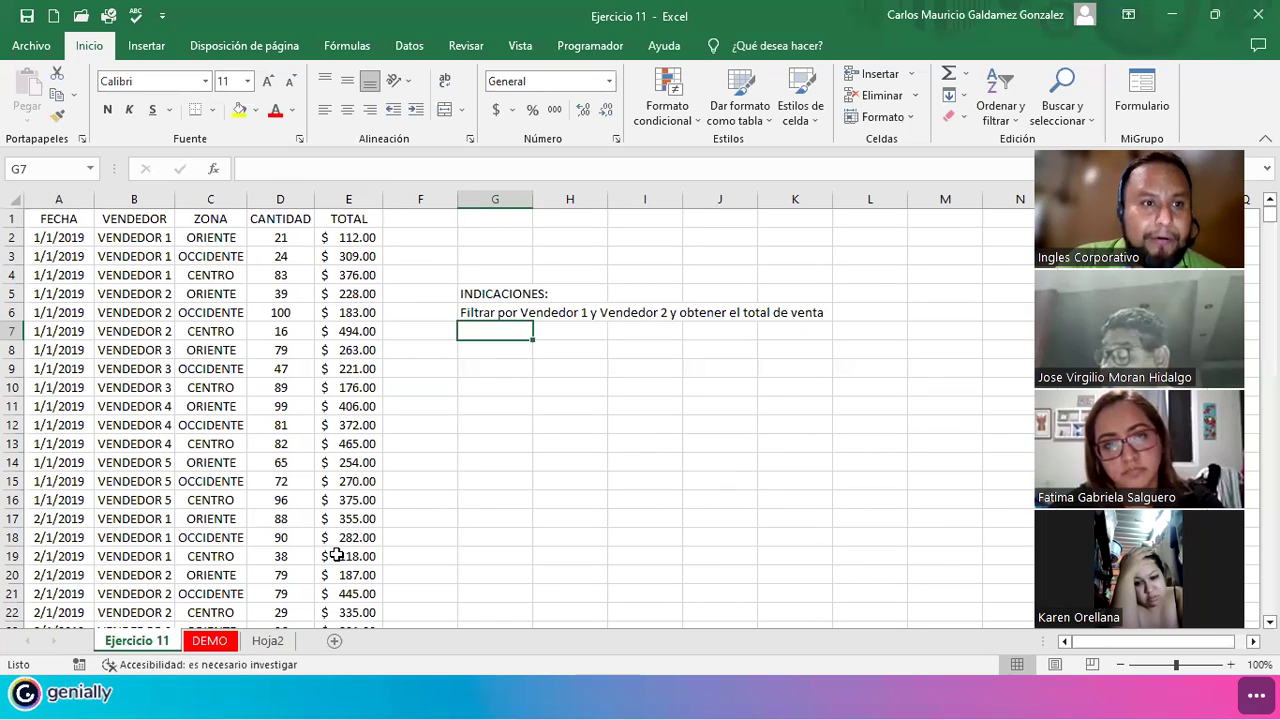
Enter the instruction "Filtrar por Zona Oriente y obtener el total de venta" in cell G7
type("Filtrar")
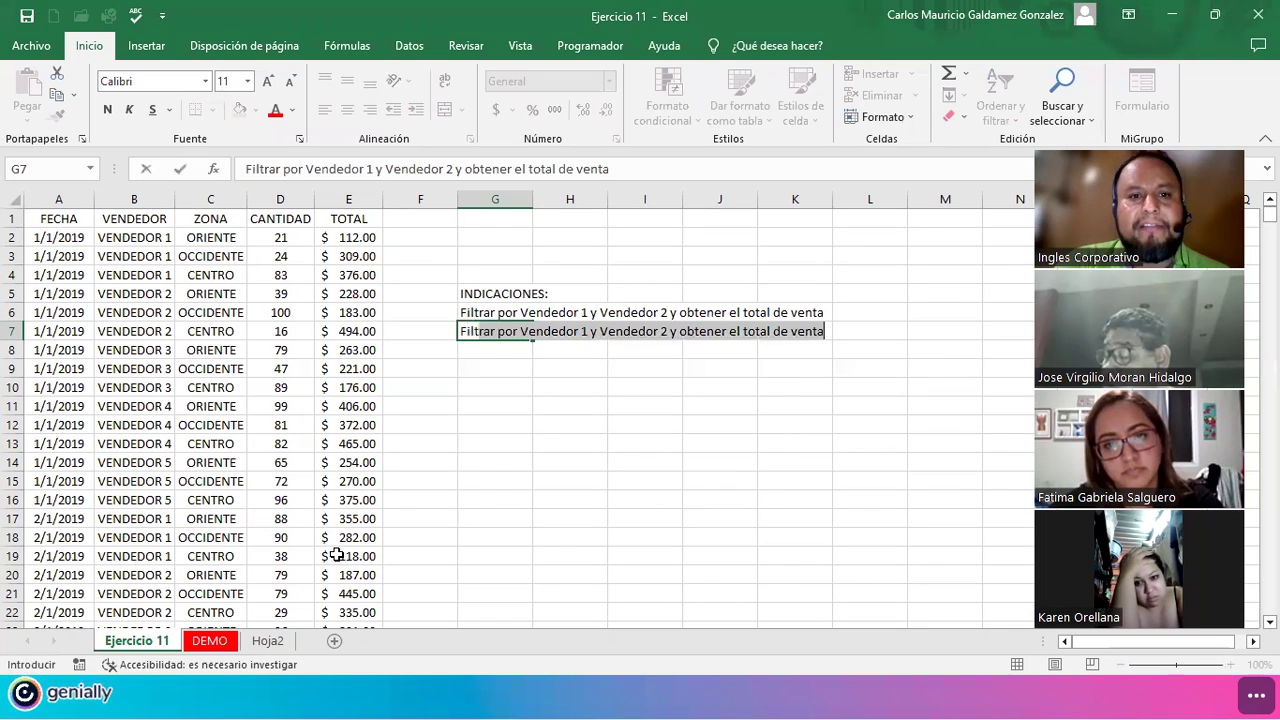
type(" por Zo")
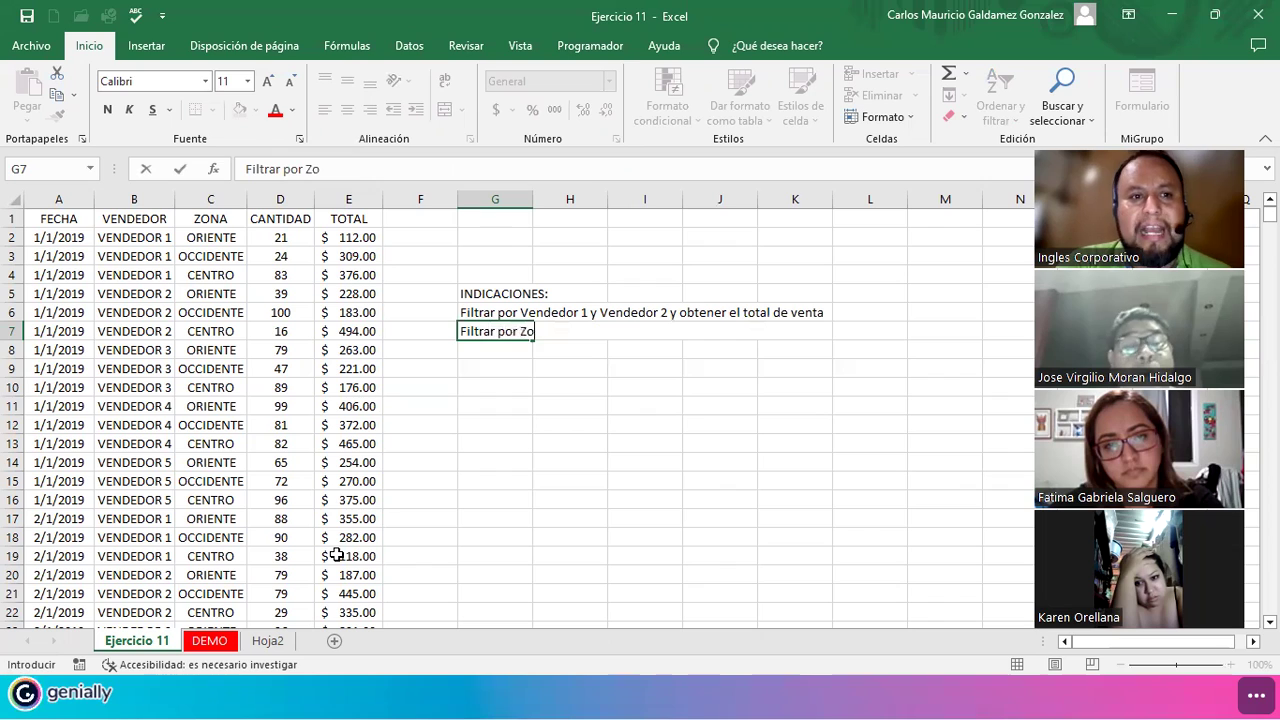
type("na Oriente ")
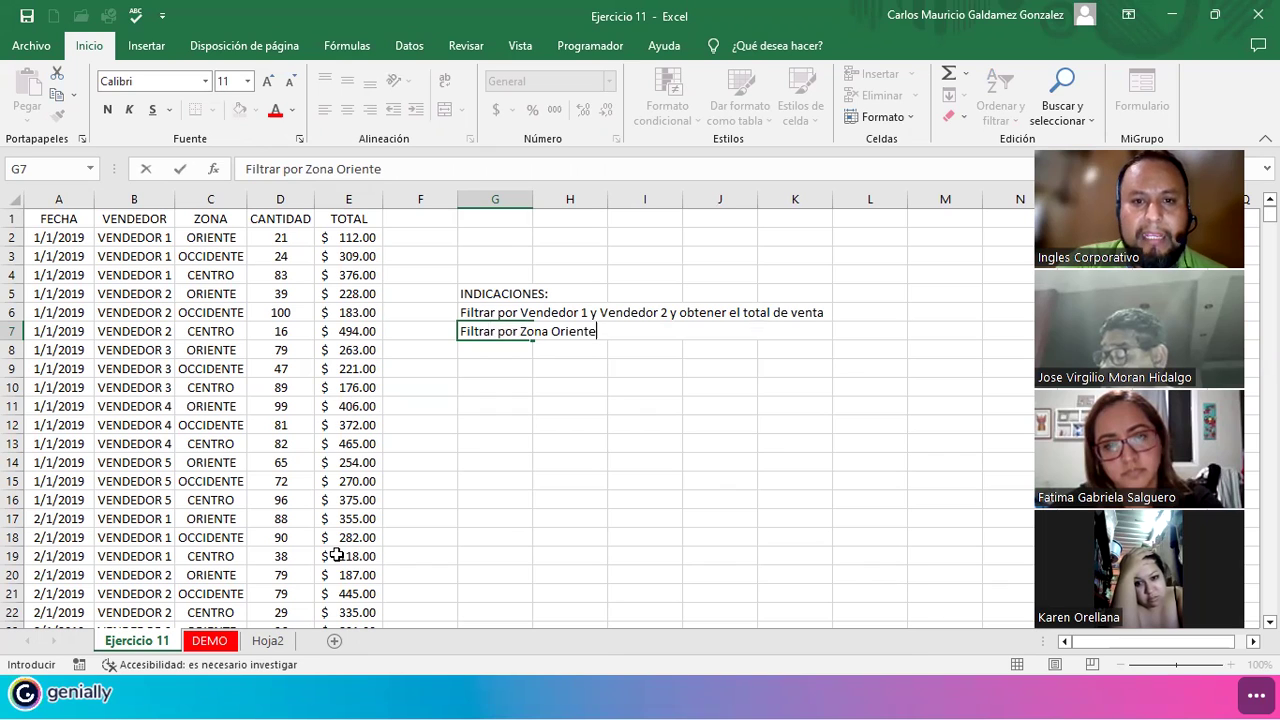
type("y o")
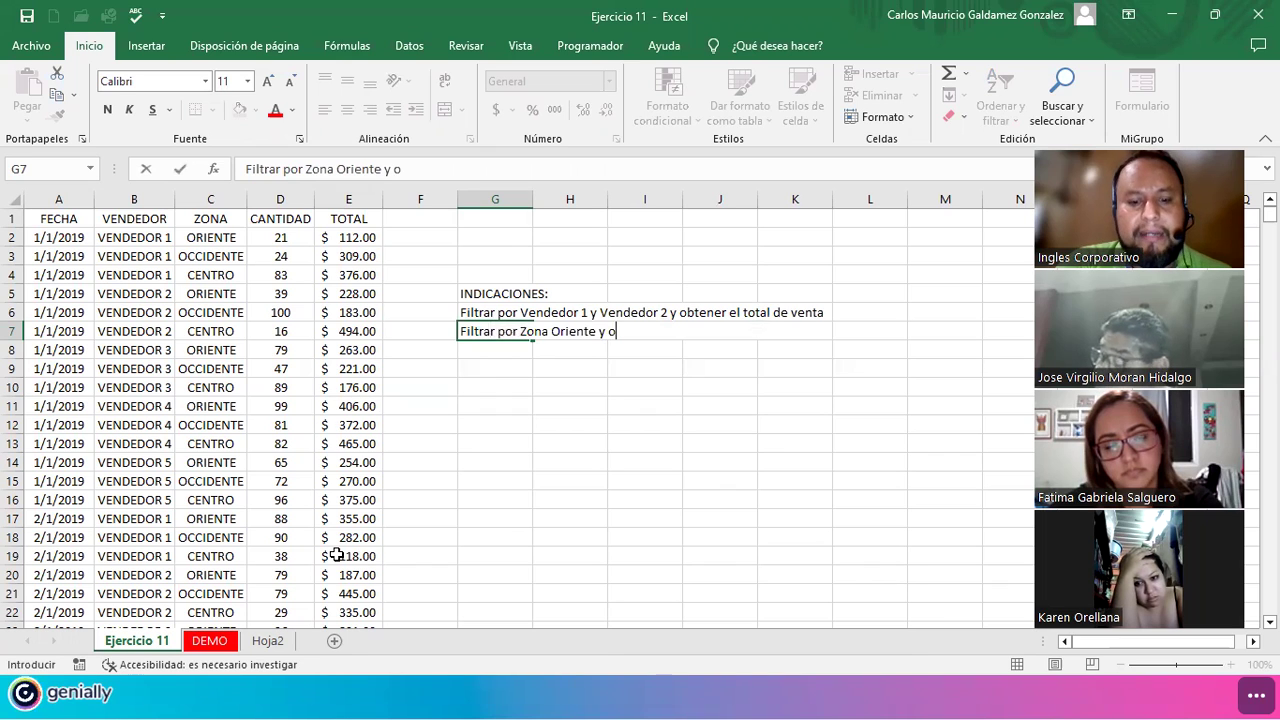
type("btener el total de venta")
key("Return")
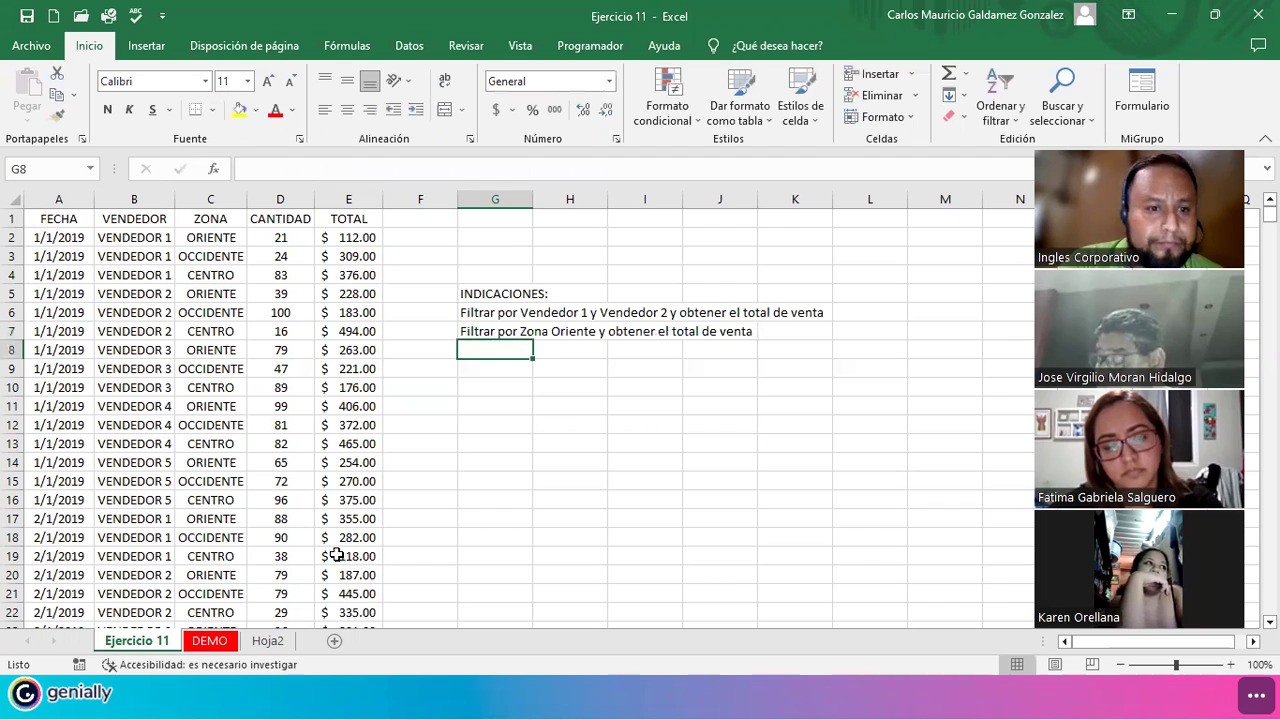
Enter the instruction "Filtrar por Zona Centro y Occicente y obtener el promedio de Cantidad y el total de venta" in cell G8
type("F")
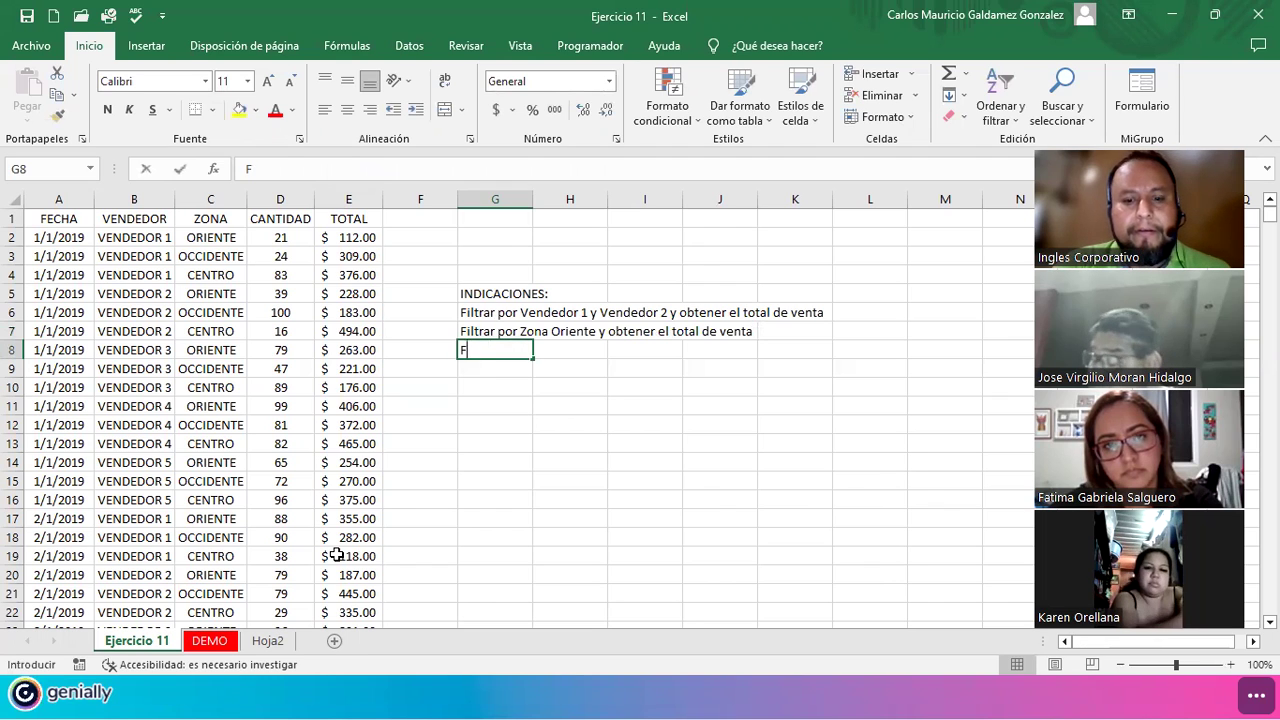
type("iltrar por Zona")
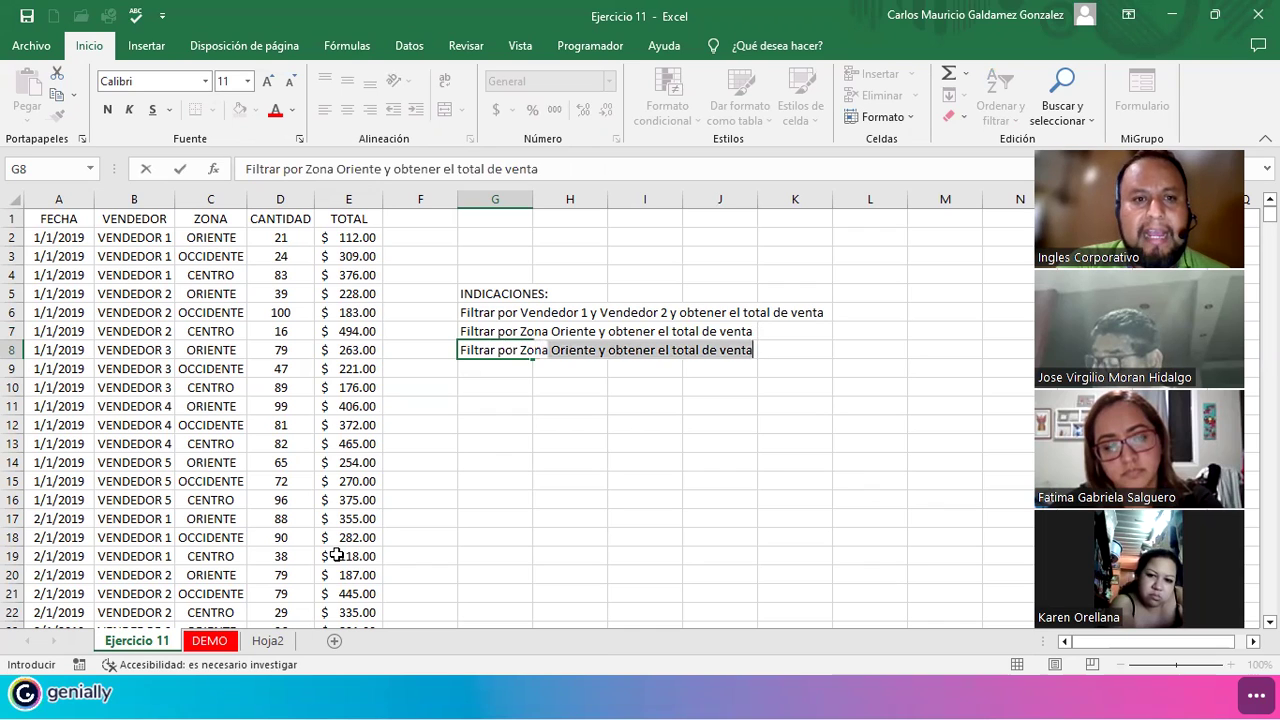
type(" Ce")
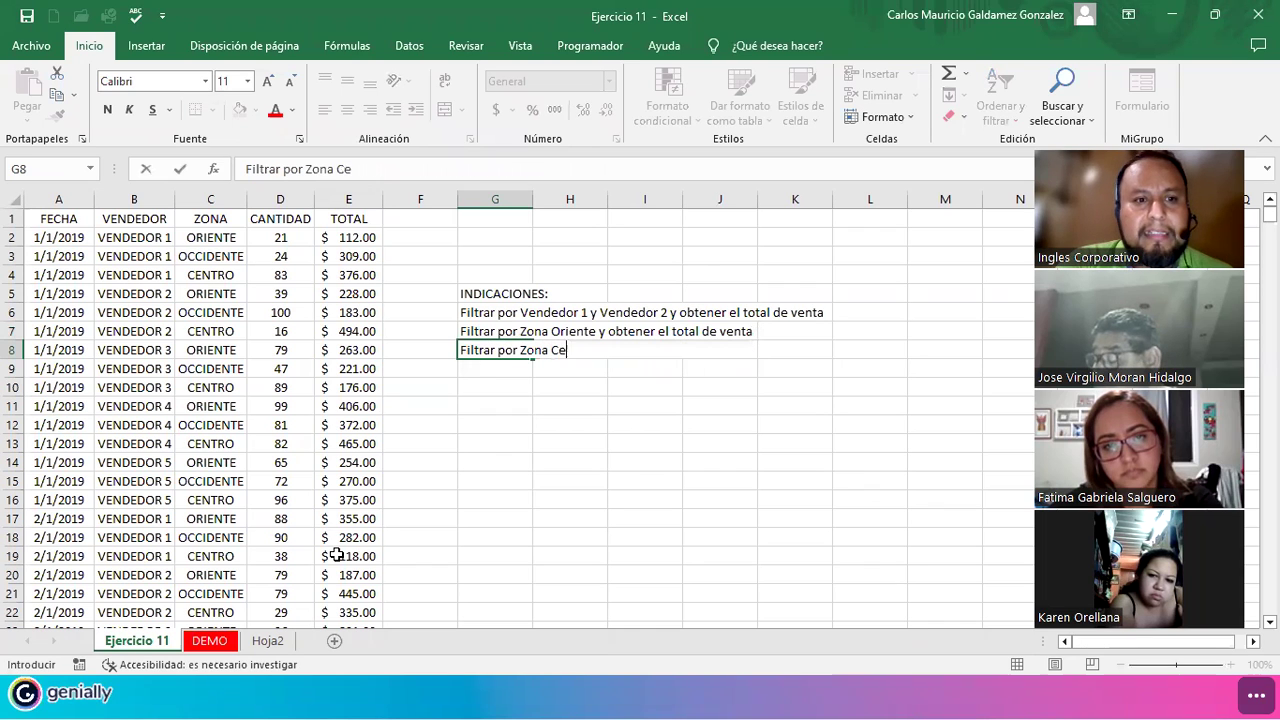
type("ntro y Occicente y obtener")
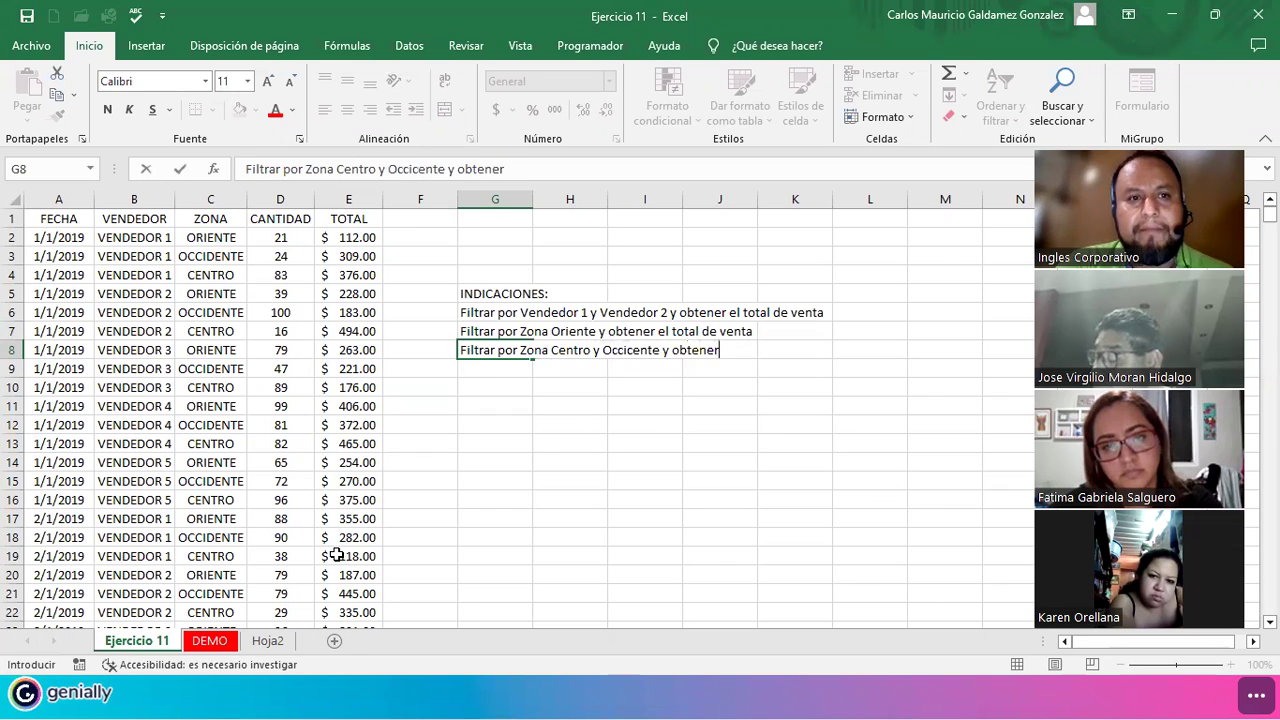
type(" el promedi")
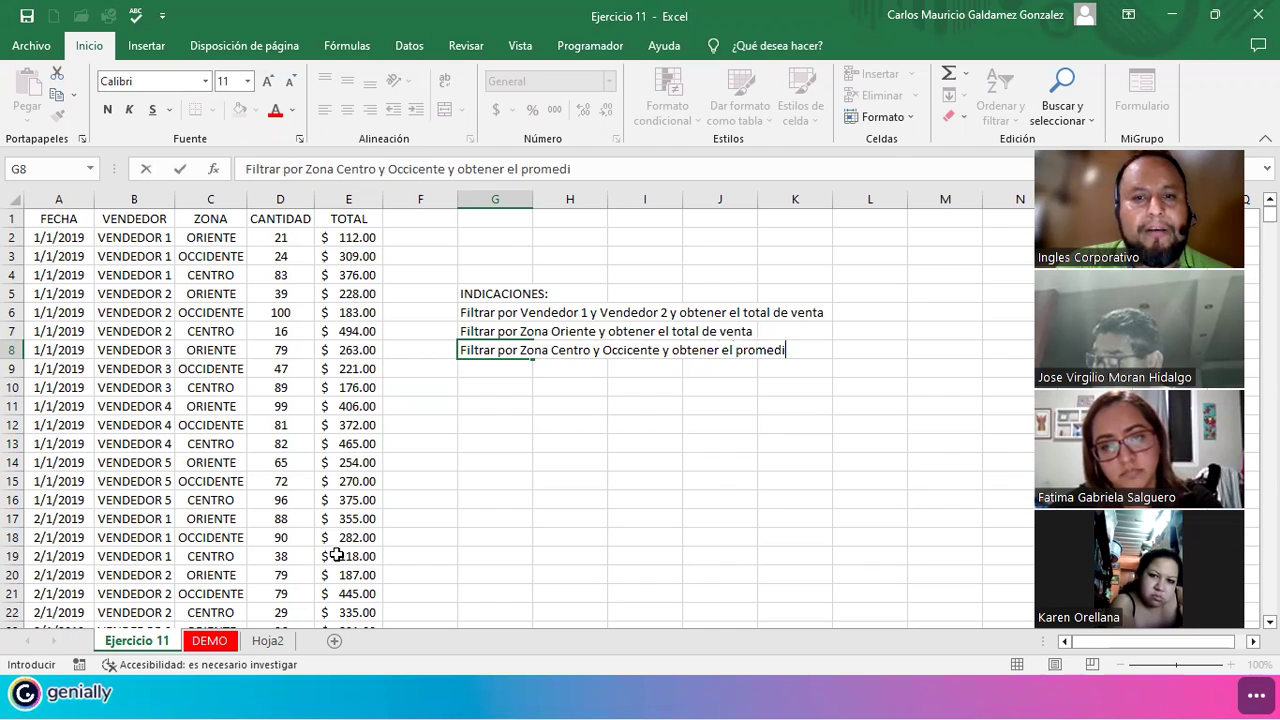
type("o de ")
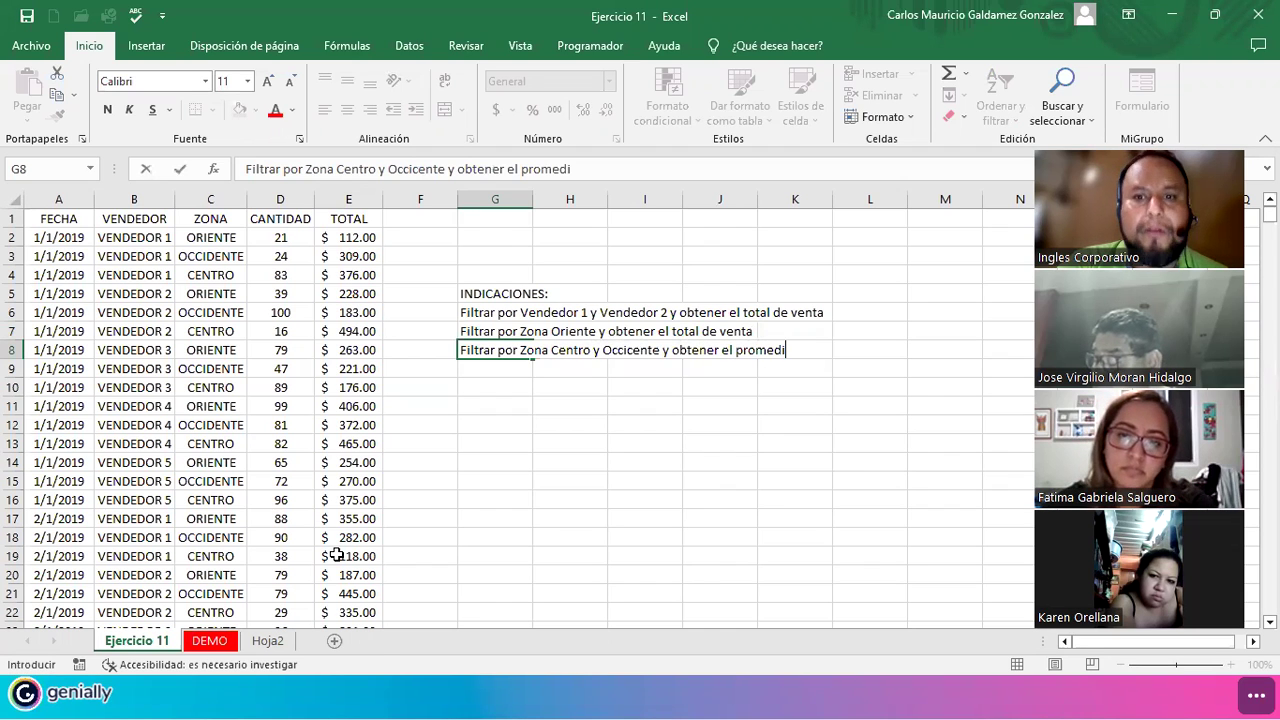
type("Can")
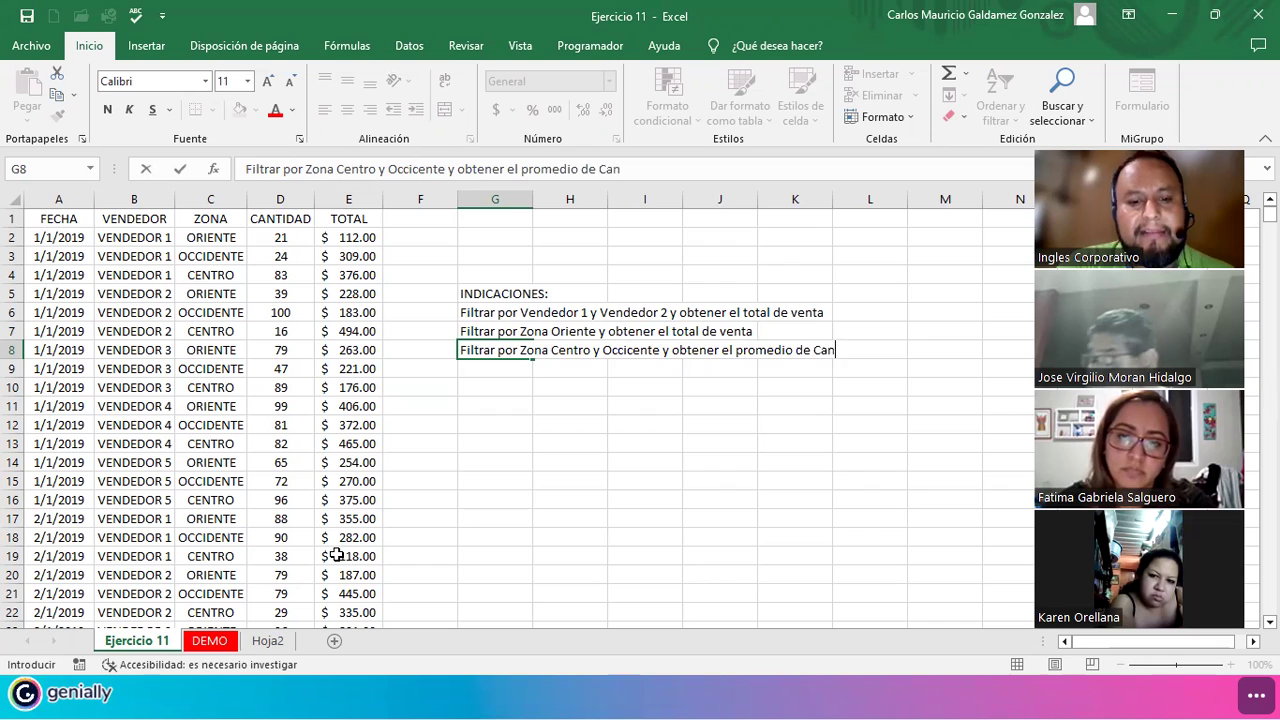
type("tidad y el ")
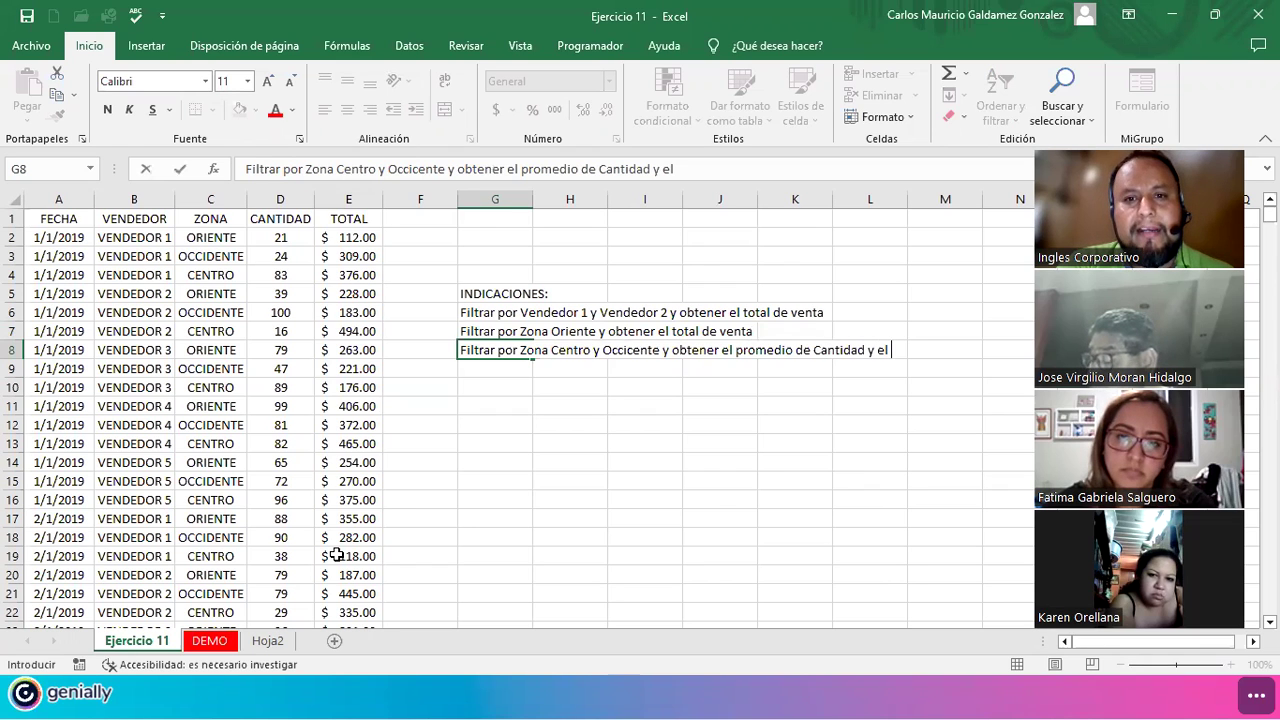
type("total de venta")
key("Return")
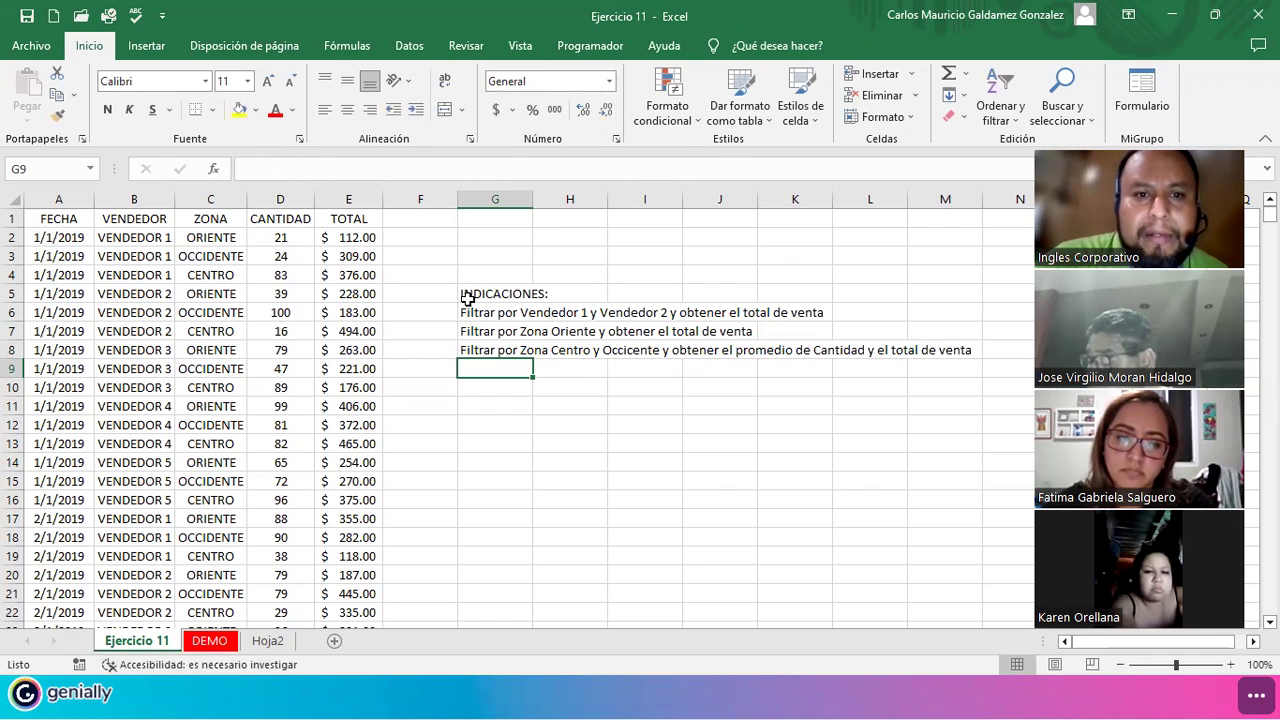
Enter "TOMAR CAPTURA." in cell G9 and "O APUNTAR DATOS." in cell G10, below the filtering instructions
left_click(468, 296)
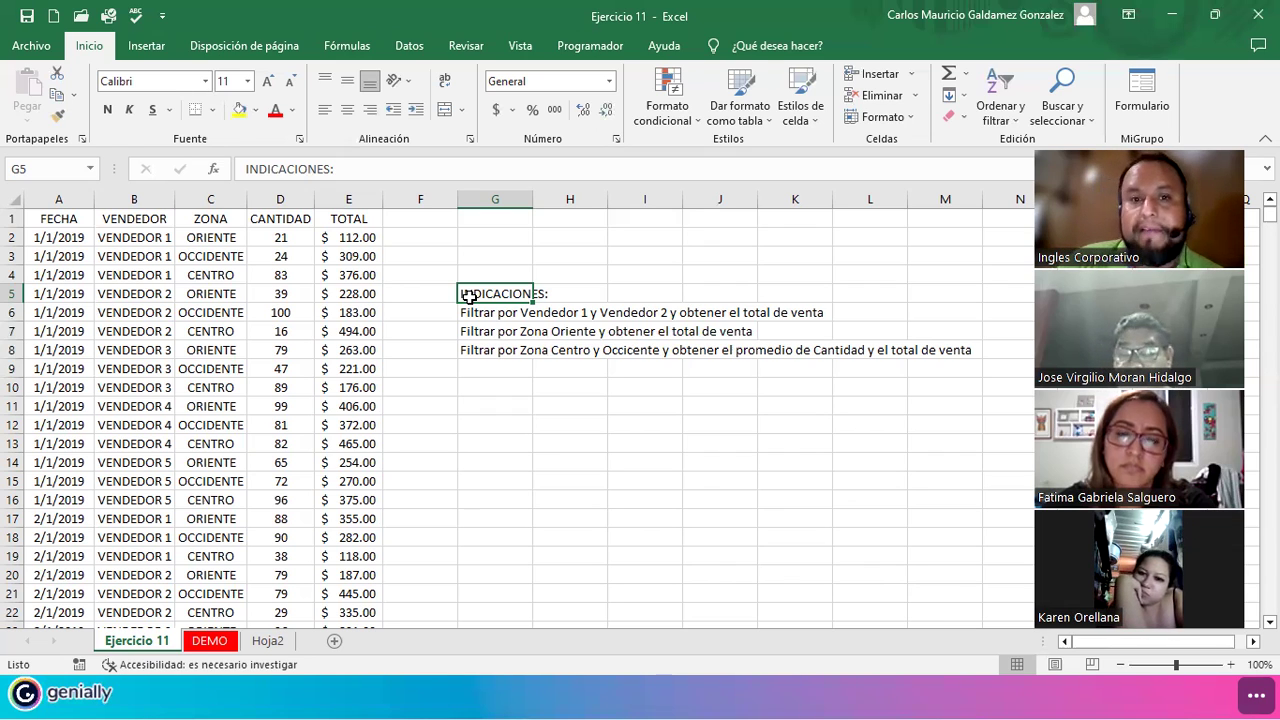
left_click(491, 367)
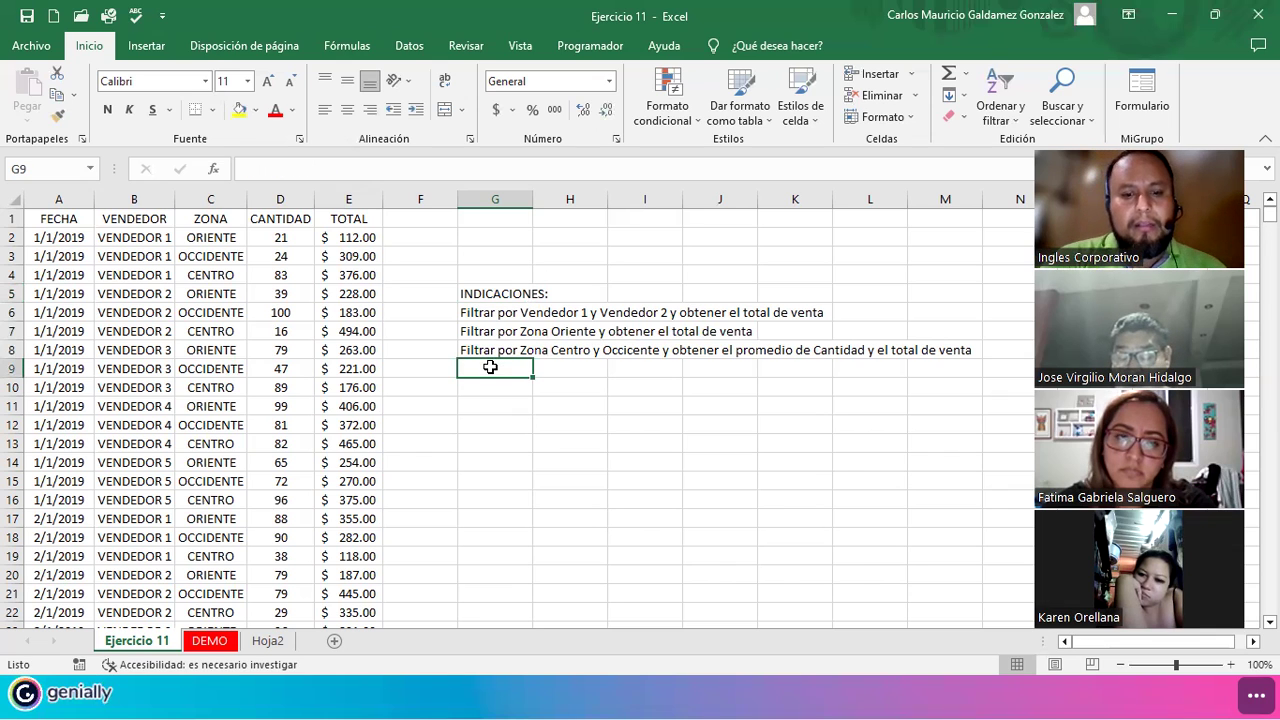
type("TOMAR CAPTURA")
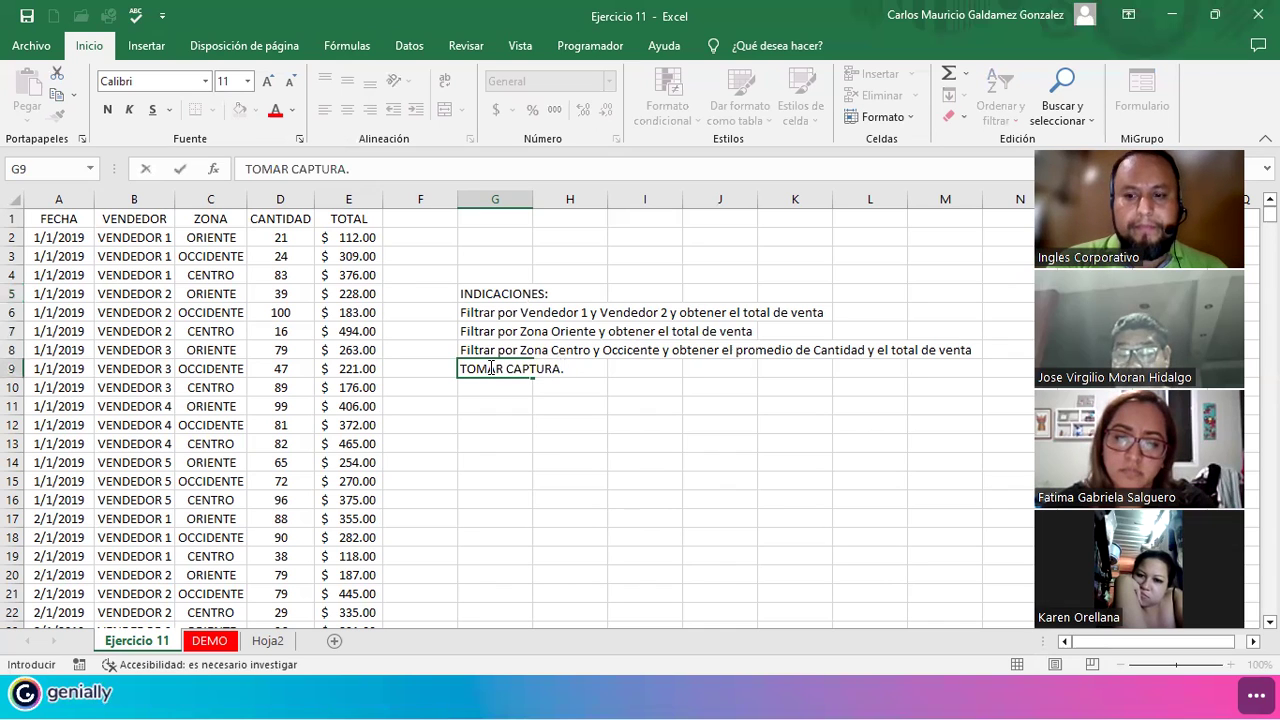
type(".")
key("Return")
type("O")
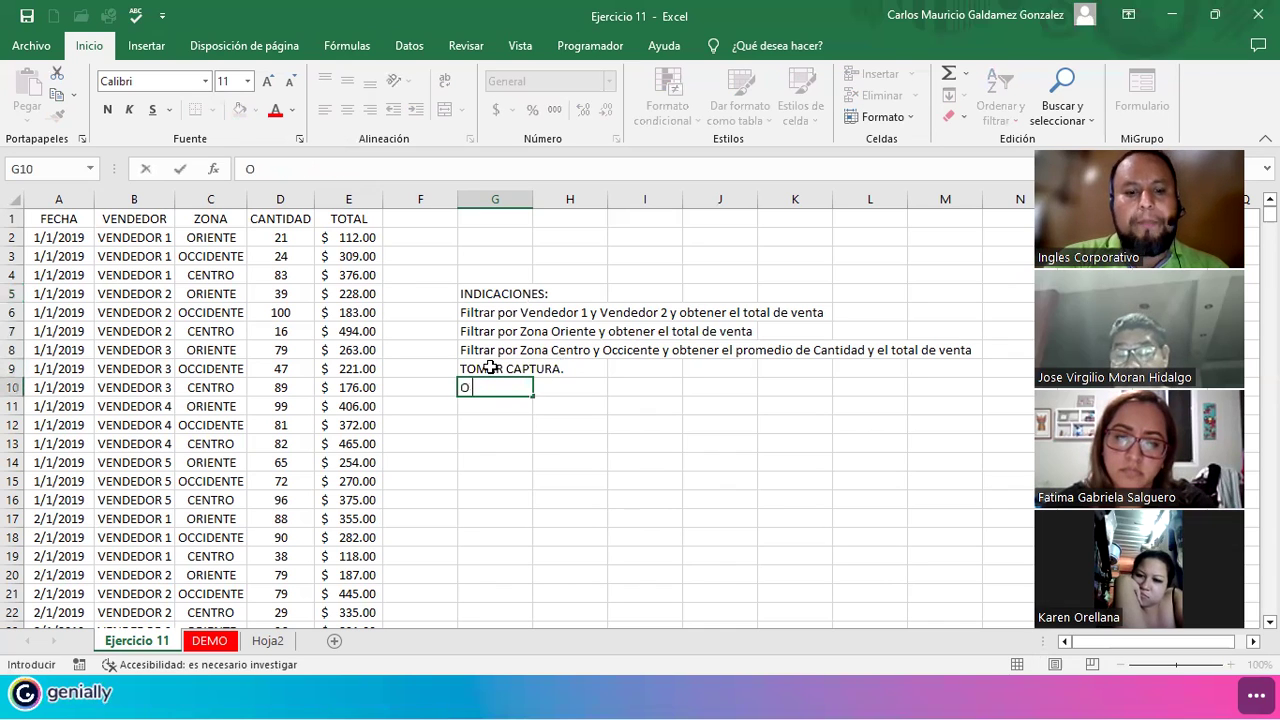
type(" APUNTAR DATOS.")
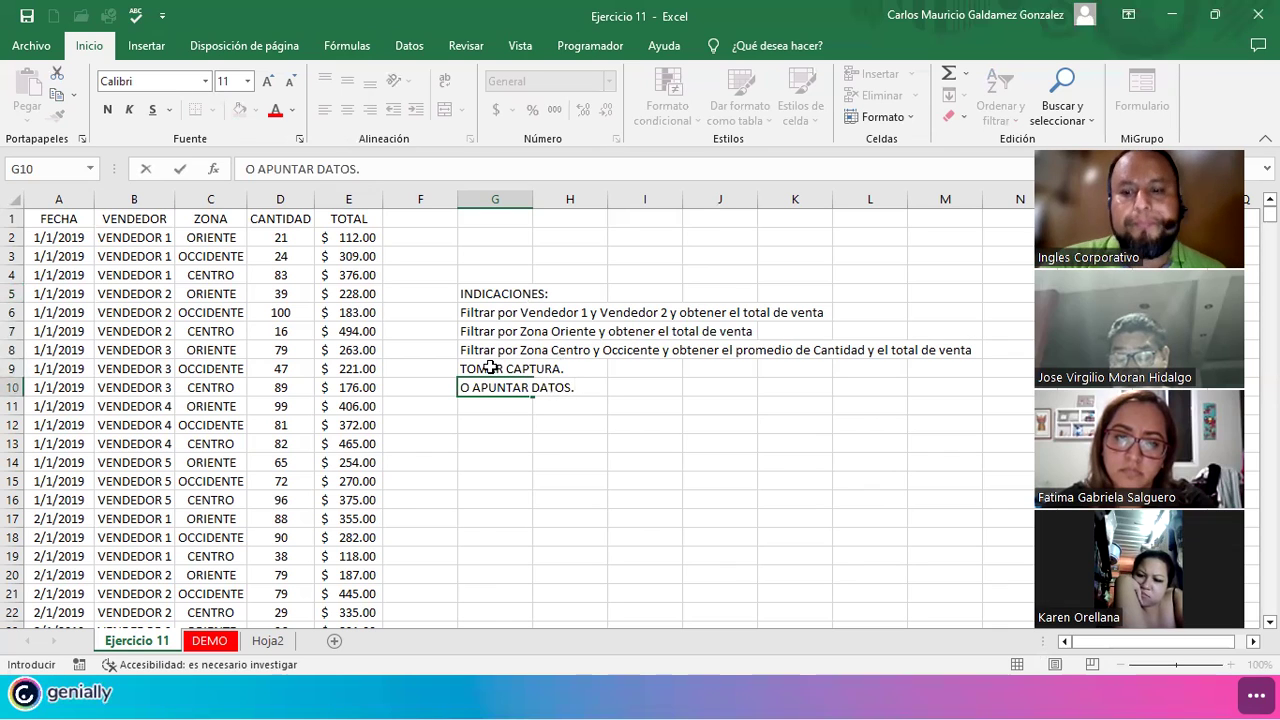
key("Return")
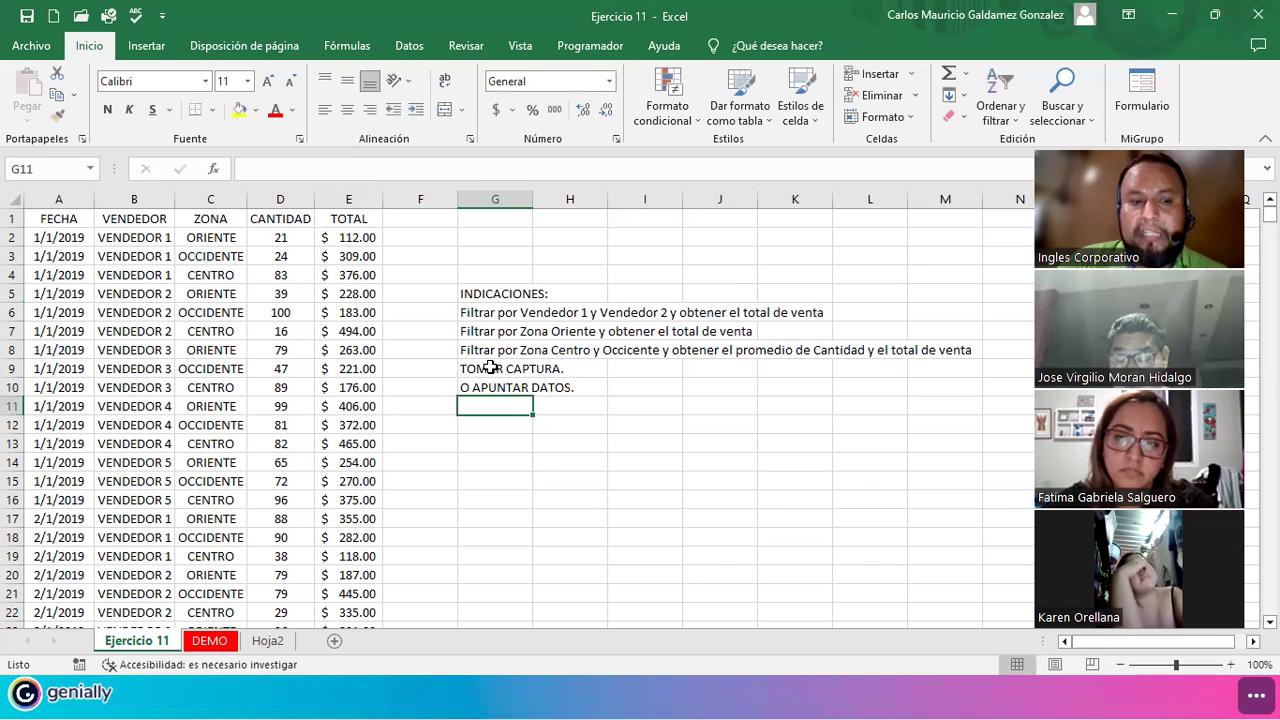
Check how far the sales data extends in the TOTAL column, from its last row back to the header
key("Left")
key("Left")
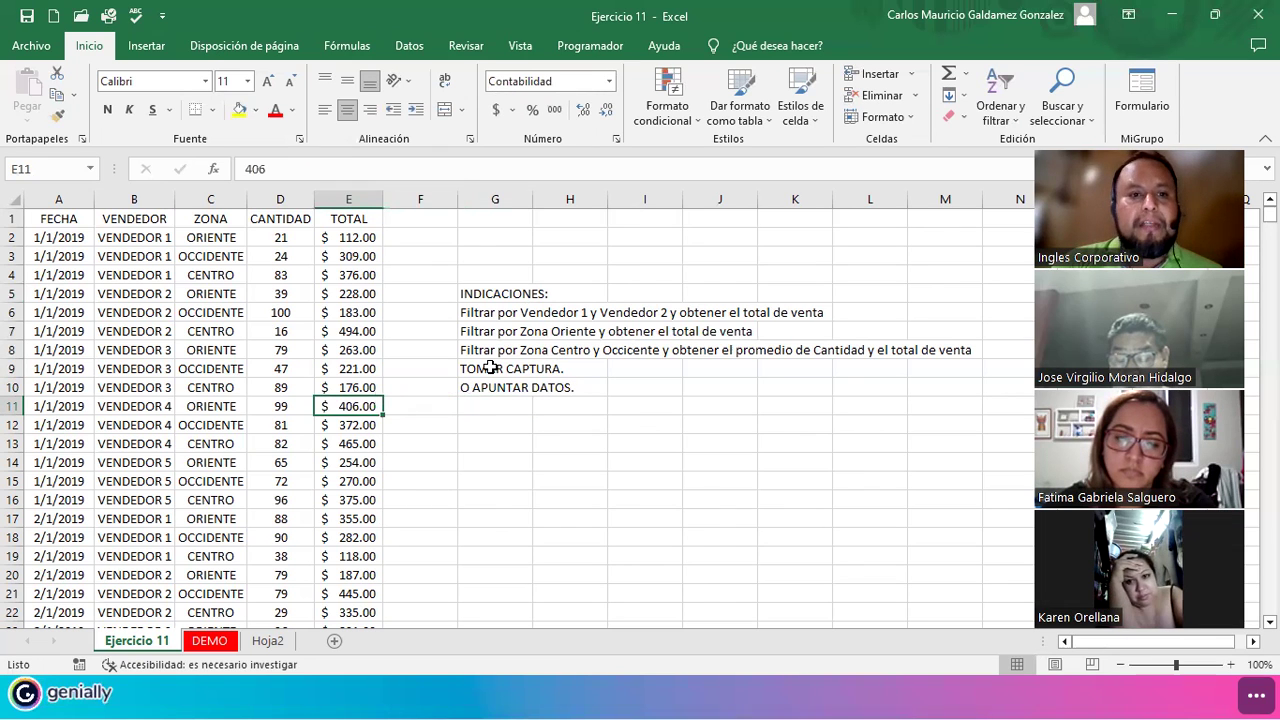
key("ctrl+Down")
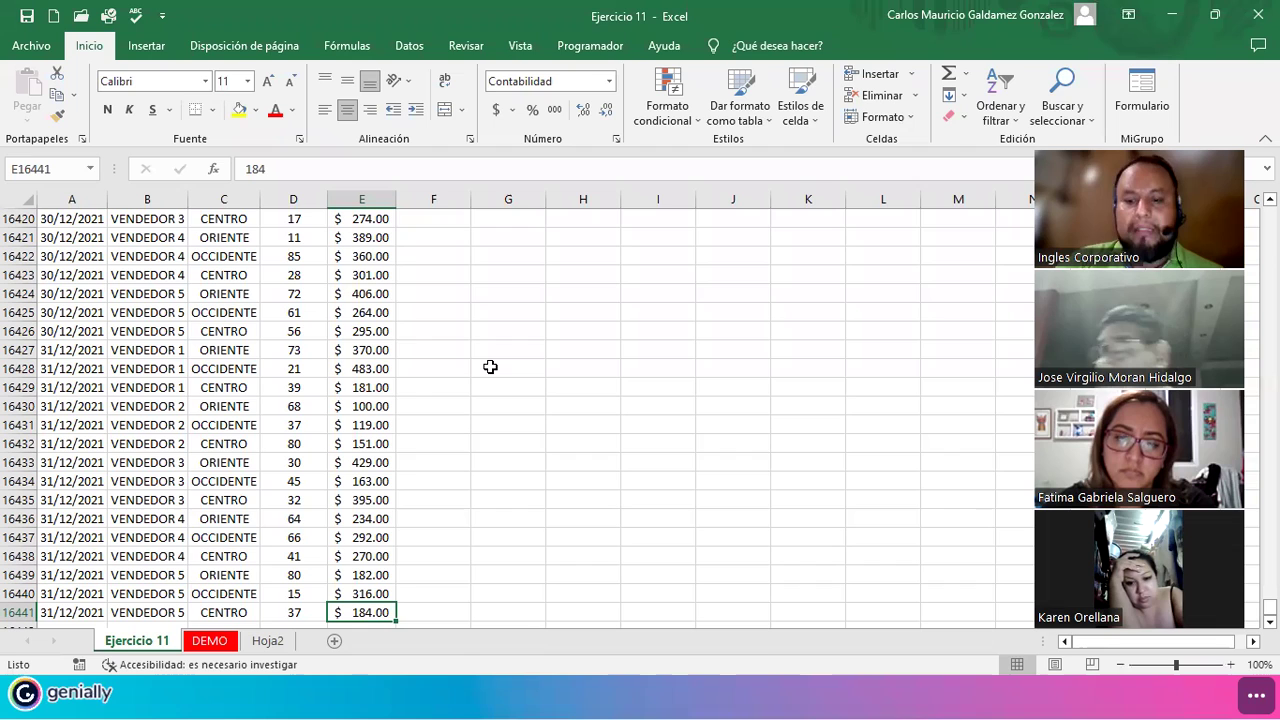
key("ctrl+Up")
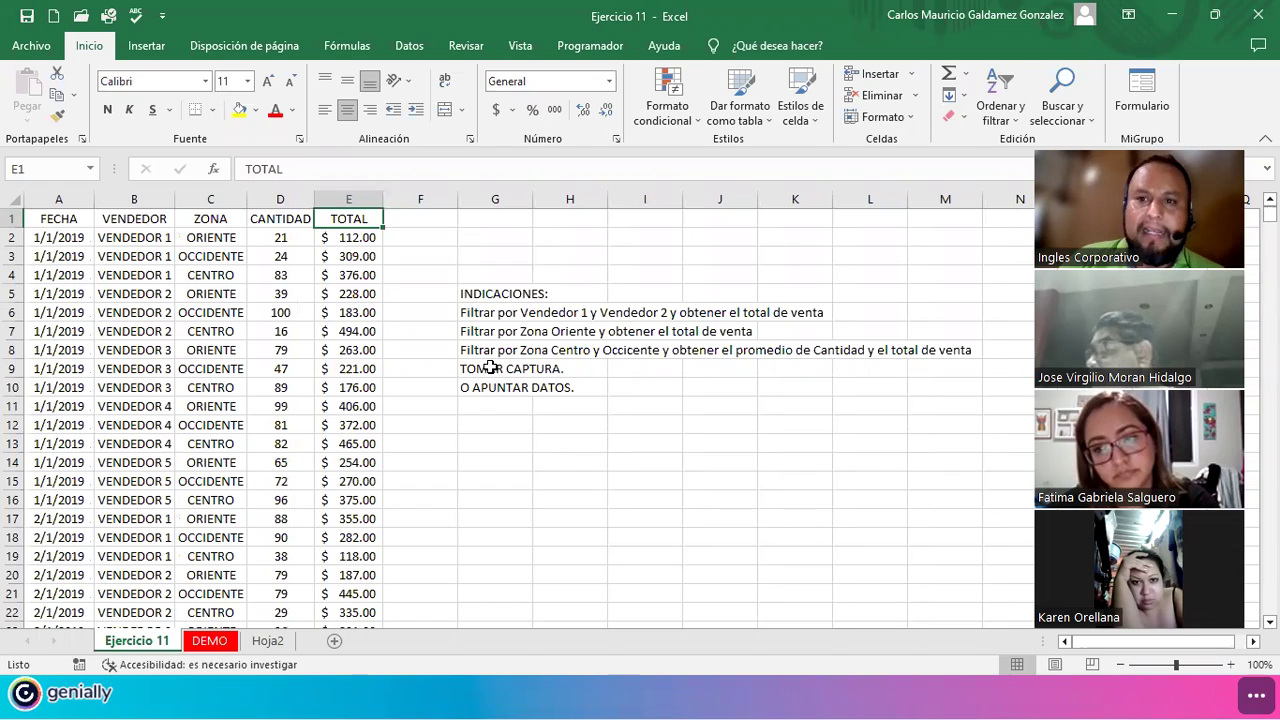
left_click(48, 385)
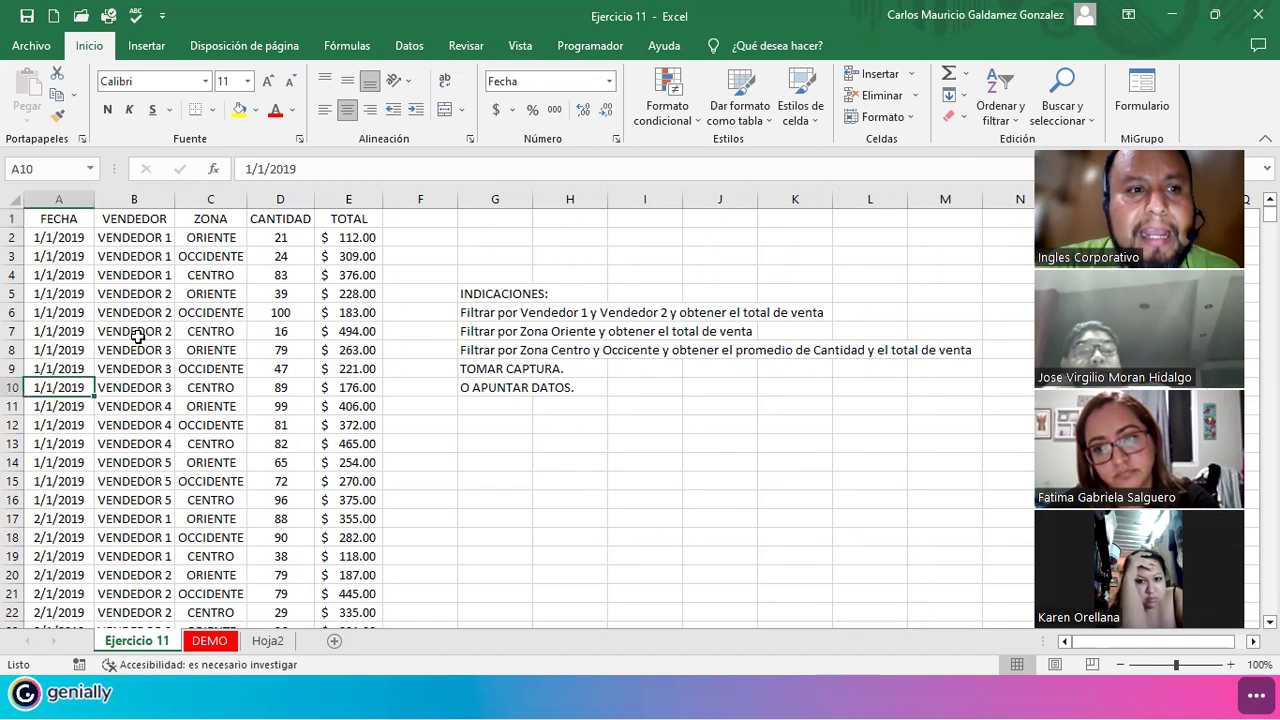
left_click(146, 46)
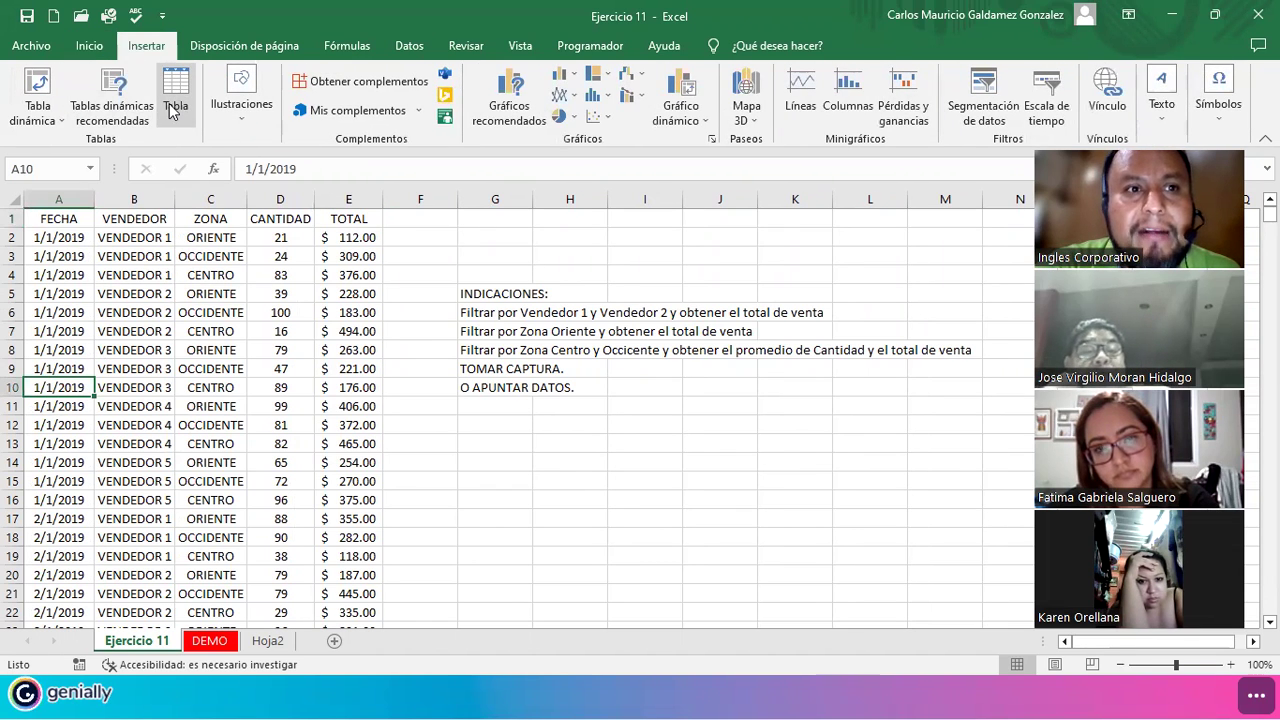
left_click(150, 428)
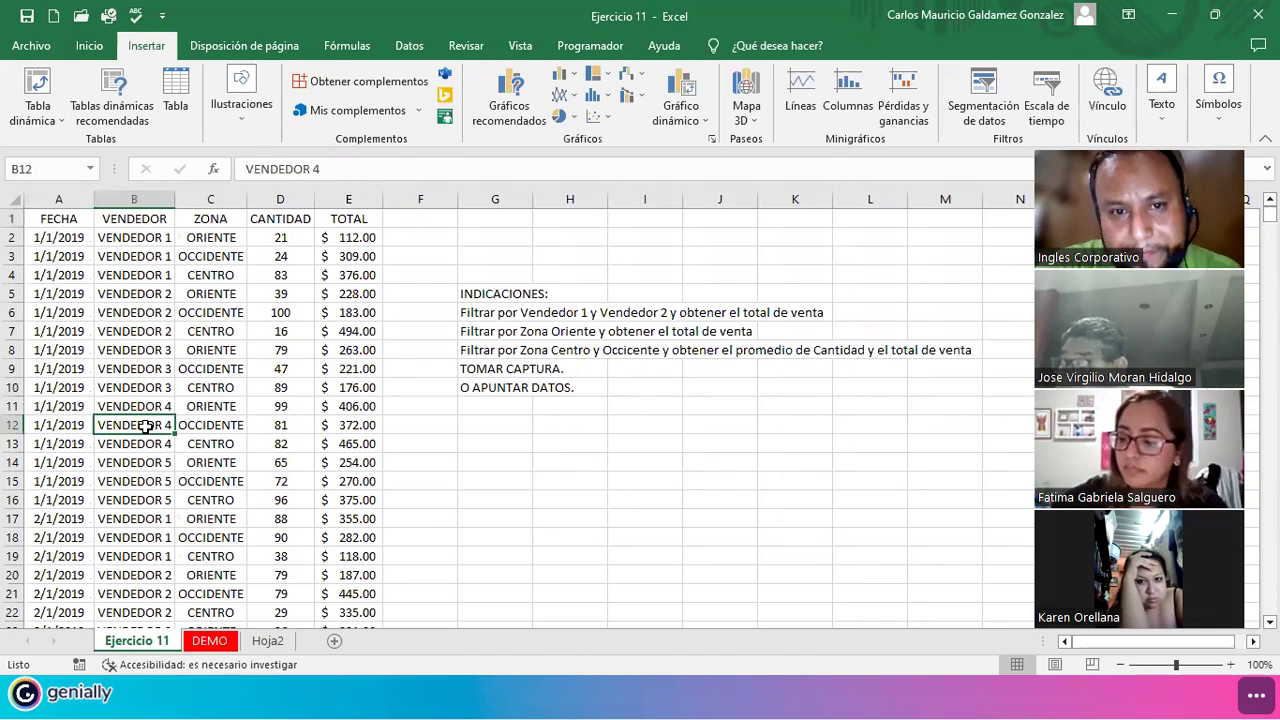
left_click(262, 222)
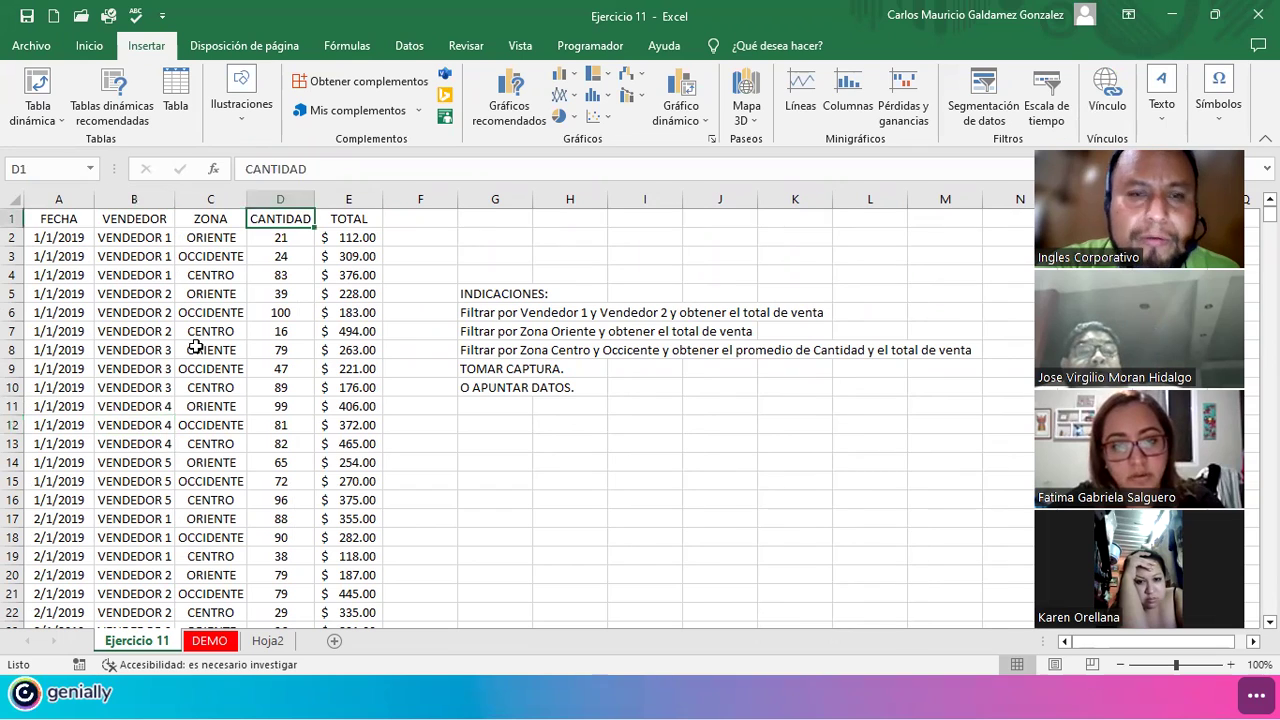
left_click(172, 423)
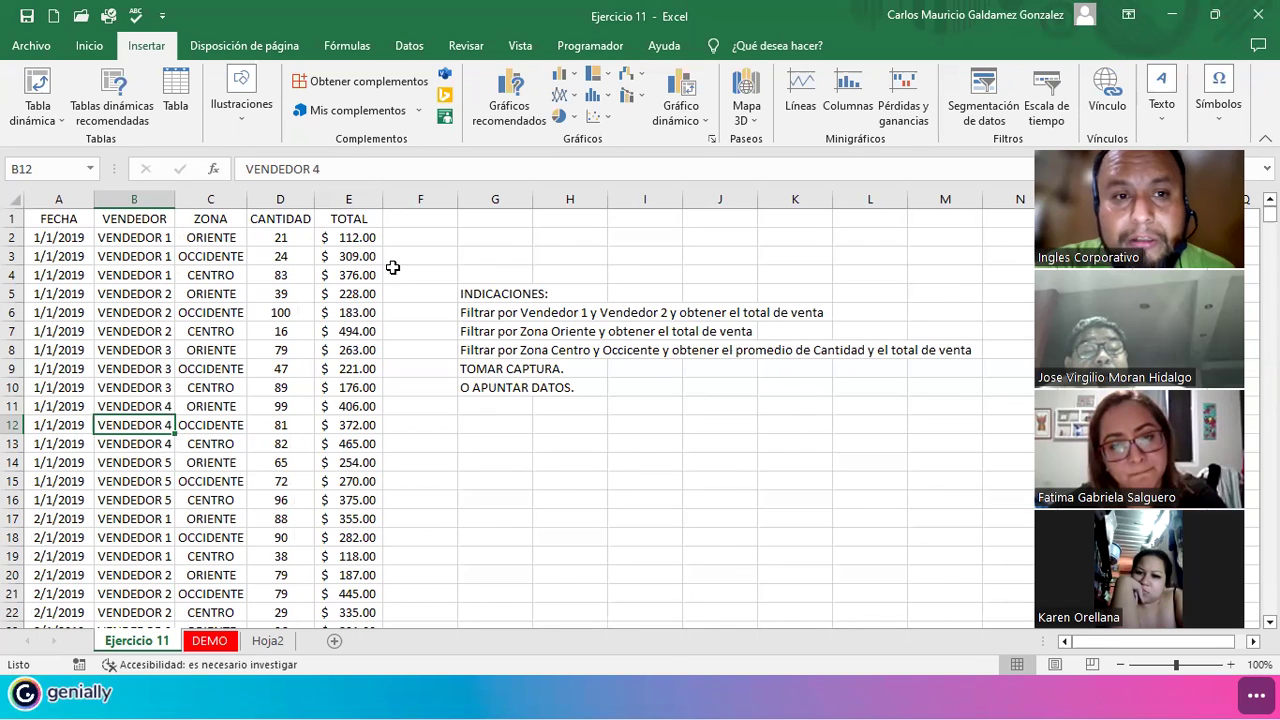
Examine the summary figures for TOTAL values E2:E20 and CANTIDAD values D2:D22 against the written filtering instructions
left_click_drag(330, 237, 342, 578)
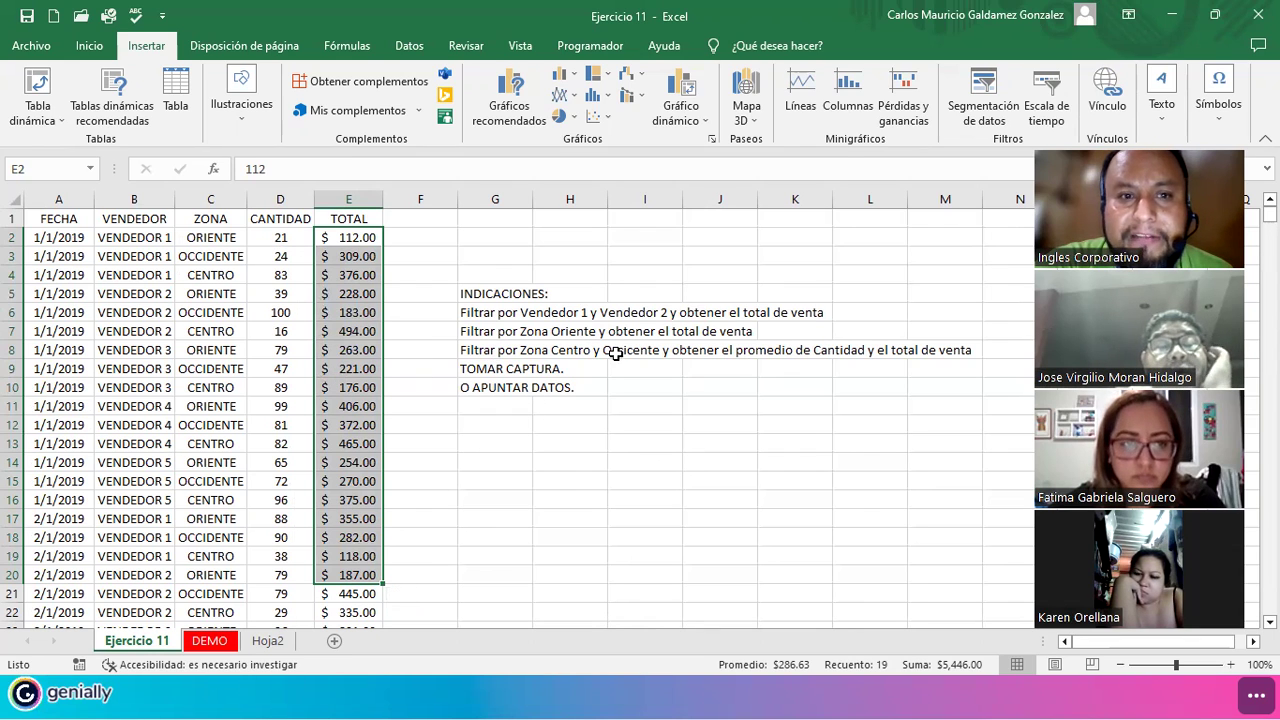
left_click_drag(276, 238, 275, 607)
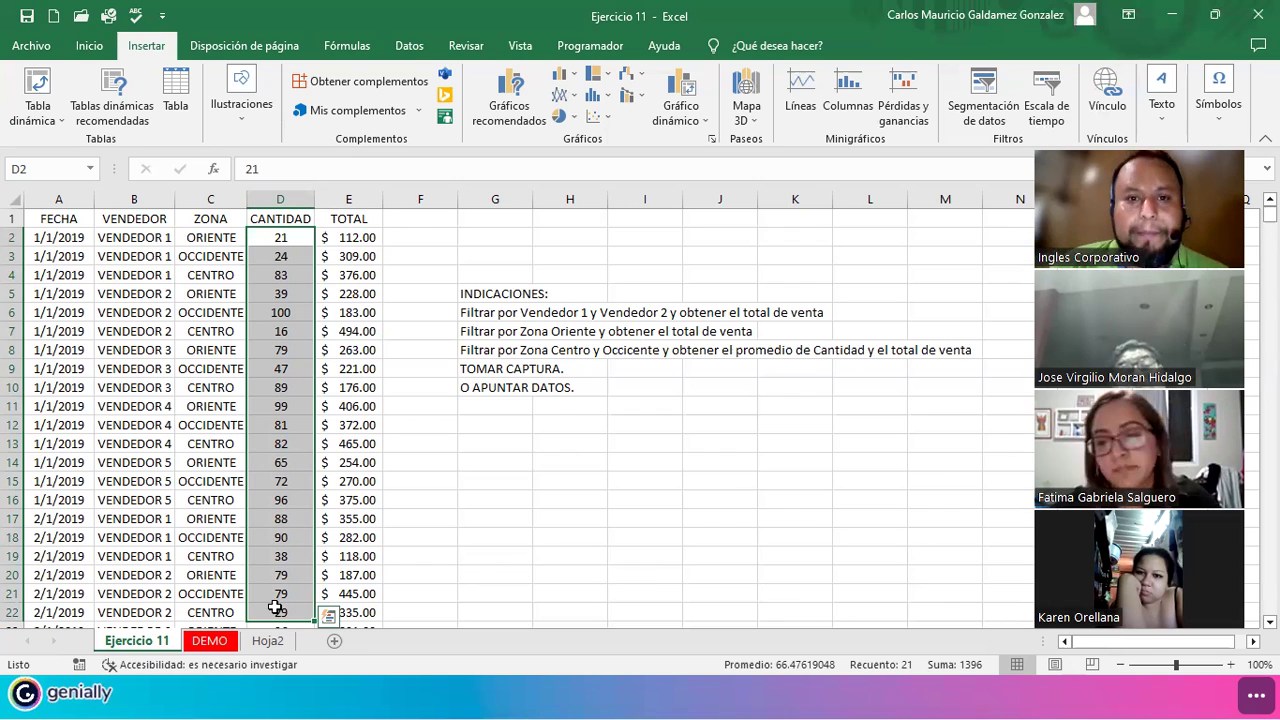
left_click(480, 310)
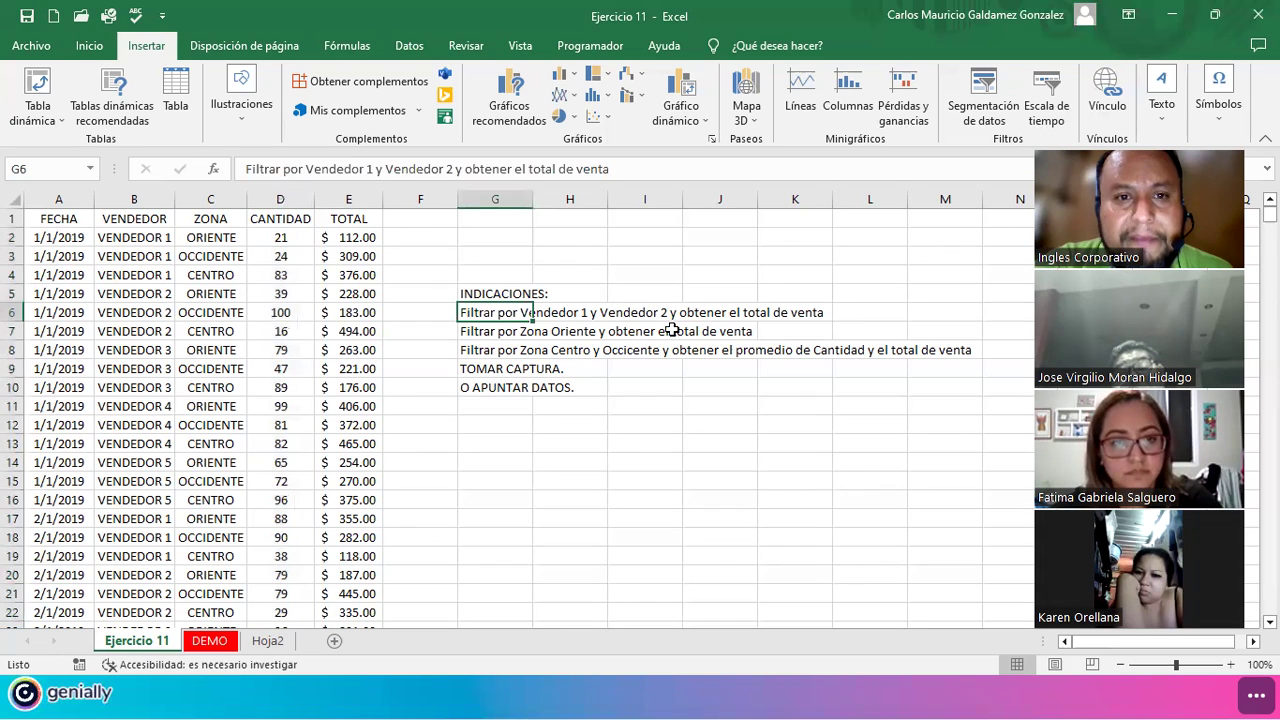
left_click(868, 310)
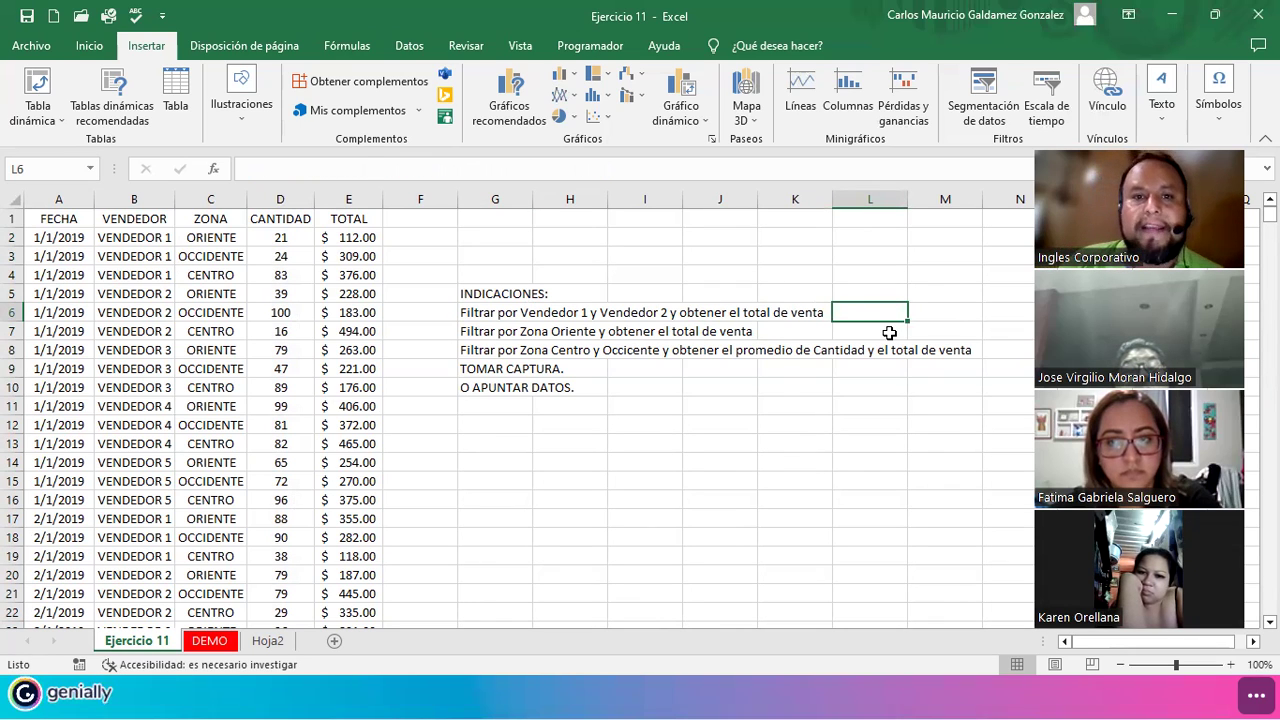
left_click(140, 240)
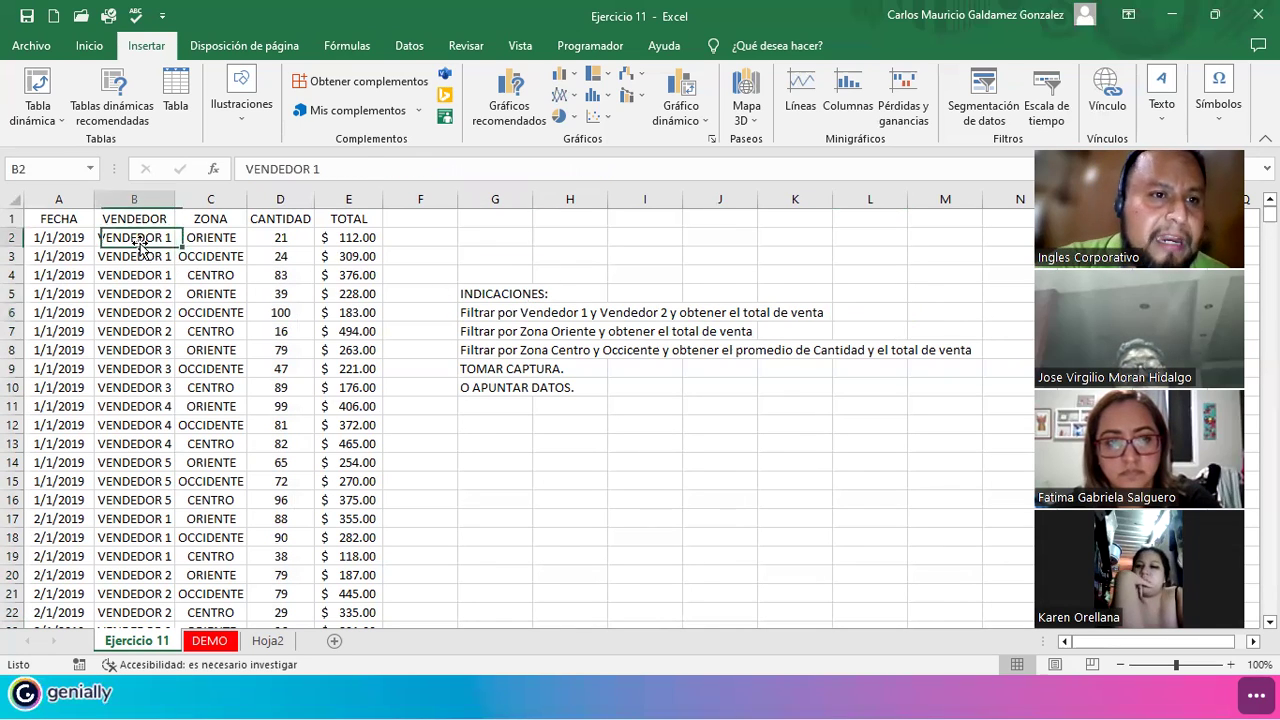
left_click(139, 294, "ctrl")
left_click_drag(330, 237, 336, 585)
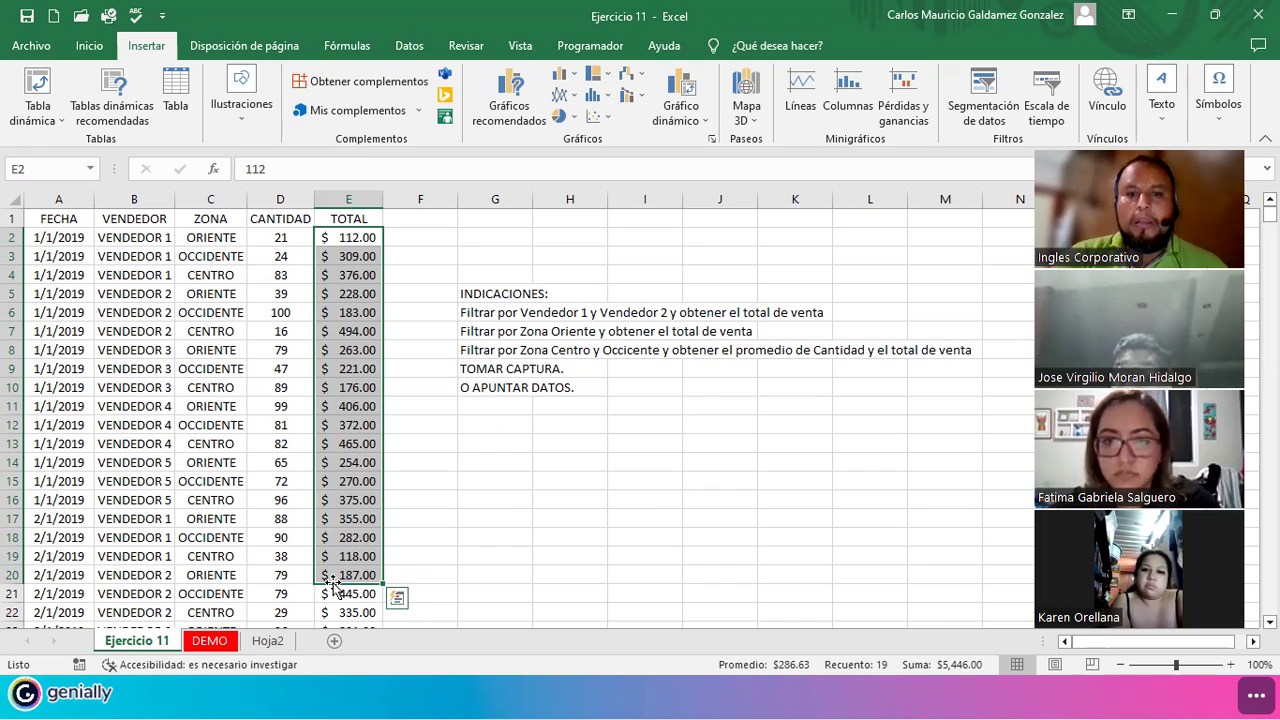
left_click(514, 438)
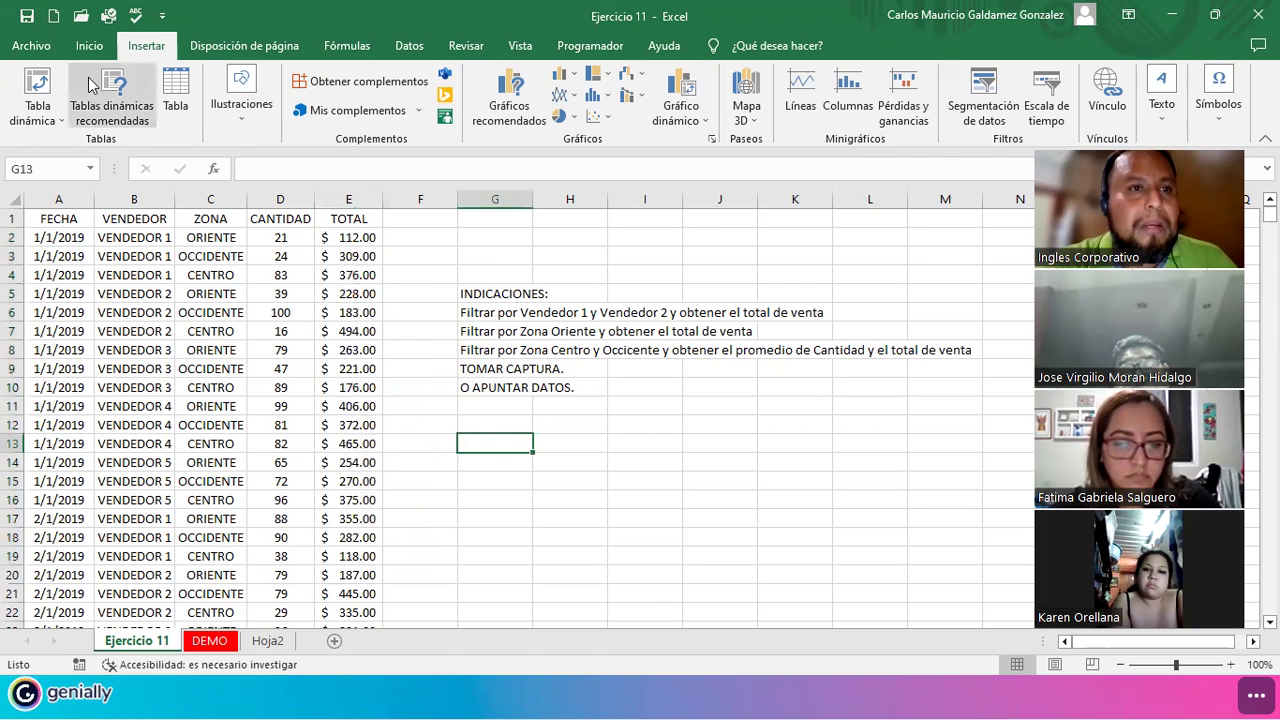
Save the Ejercicio 11 workbook and return to the Genially presentation, advancing it to the ORIENTACIONES slide
left_click(27, 15)
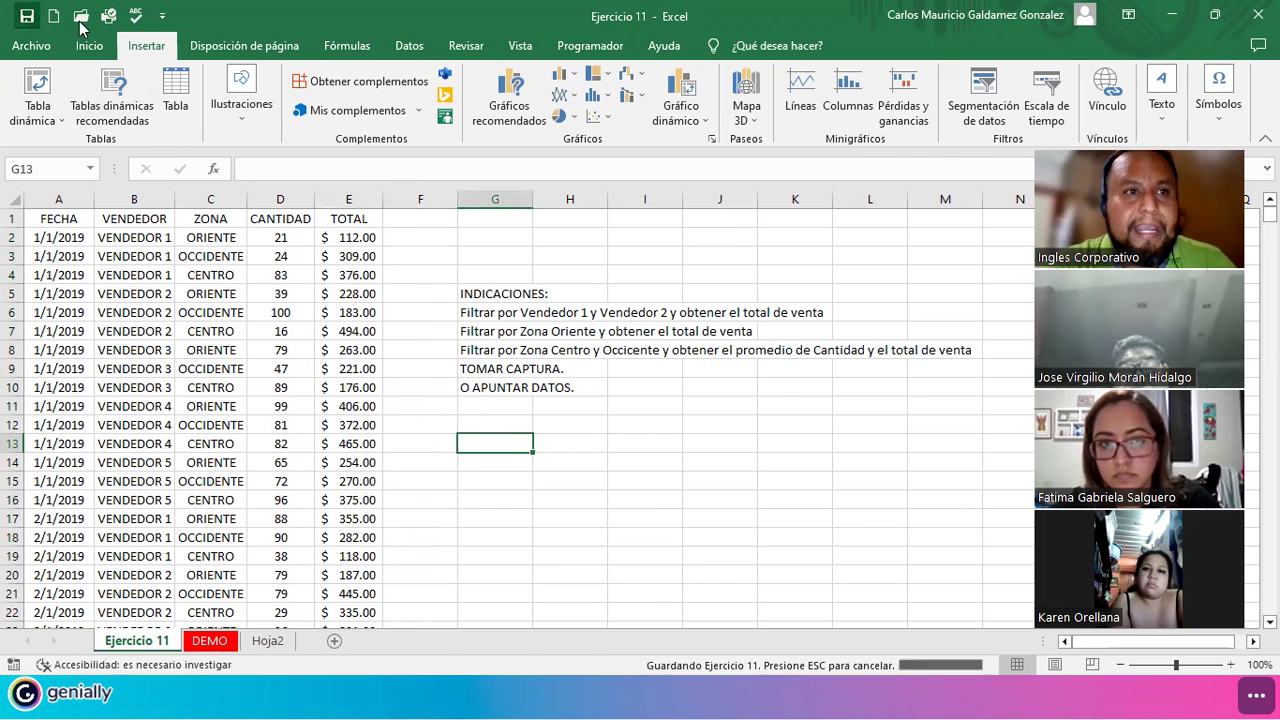
left_click(1171, 18)
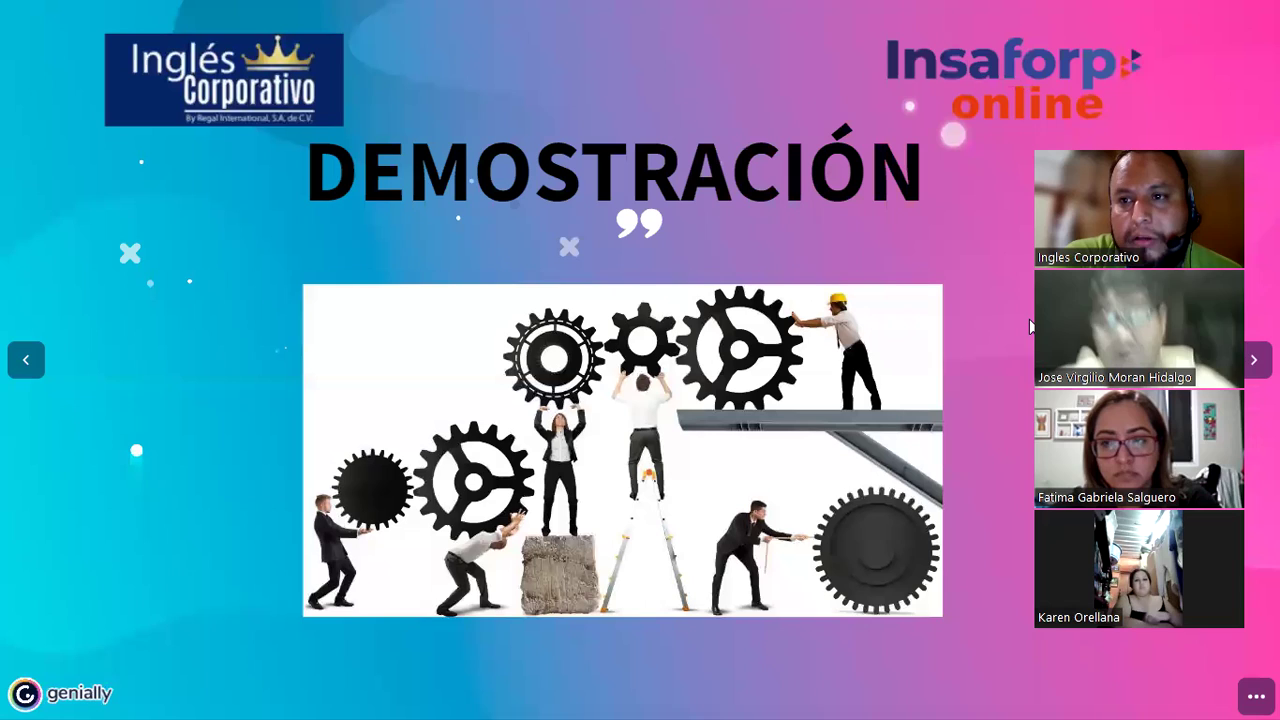
left_click(1252, 358)
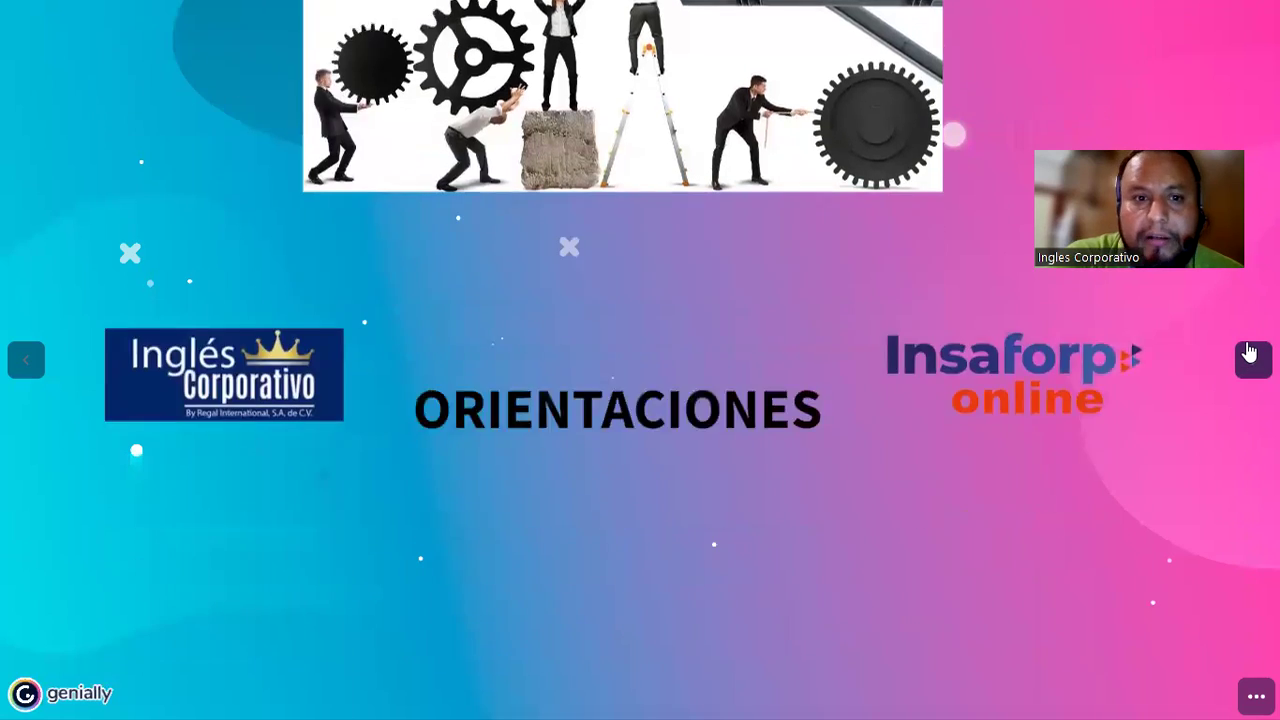